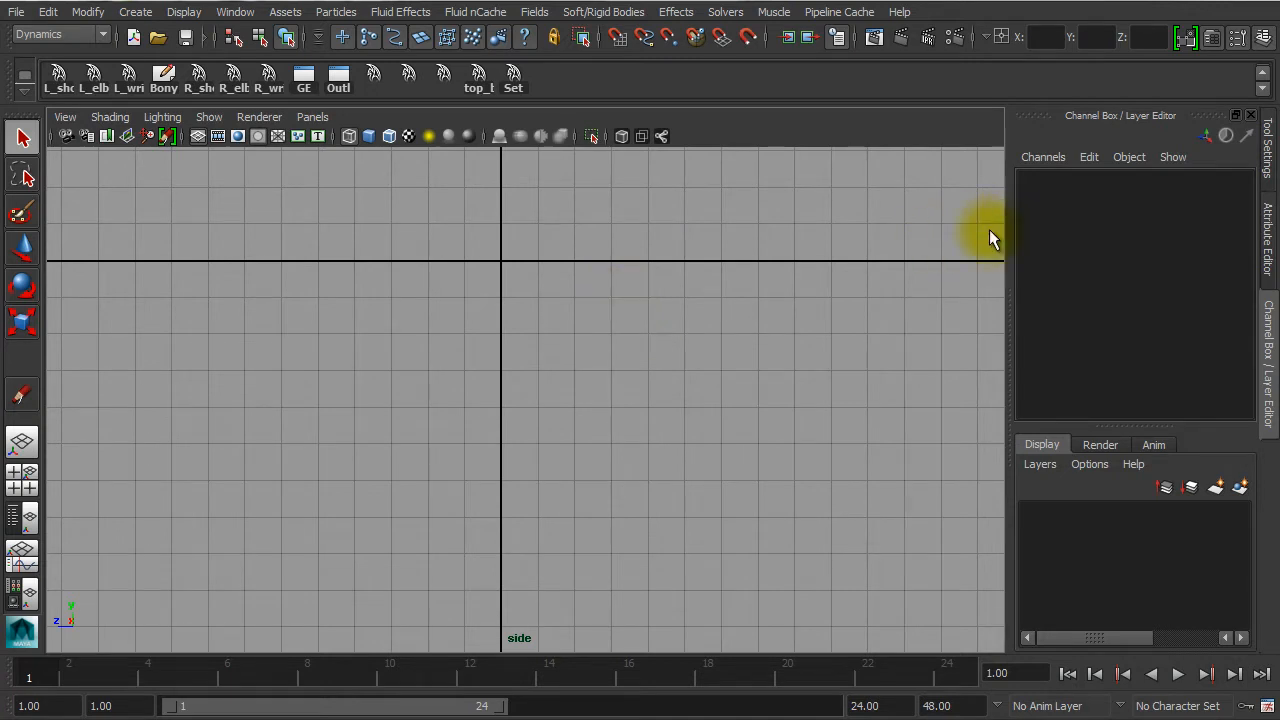
- Start a Grease Pencil frame in the side view and sketch a pivot point with pendulum balls below it and to either side
left_click(164, 136)
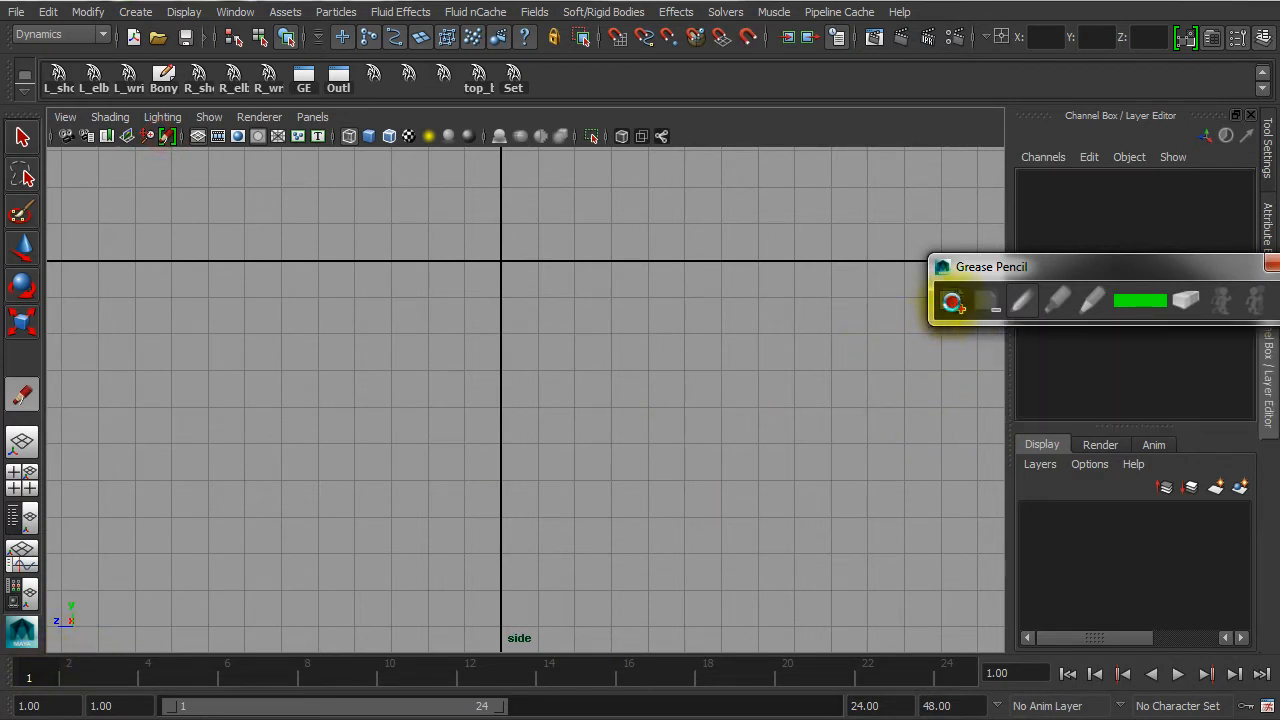
left_click(951, 300)
left_click_drag(1055, 255, 1225, 243)
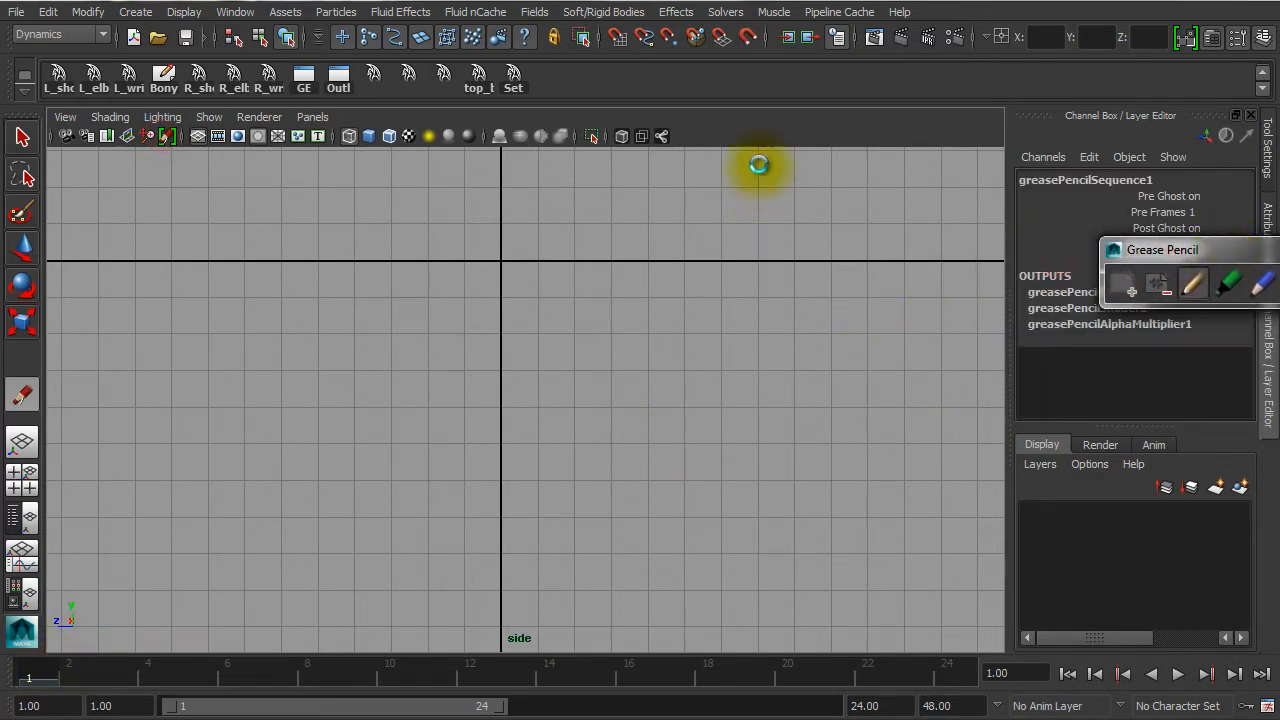
left_click(795, 216)
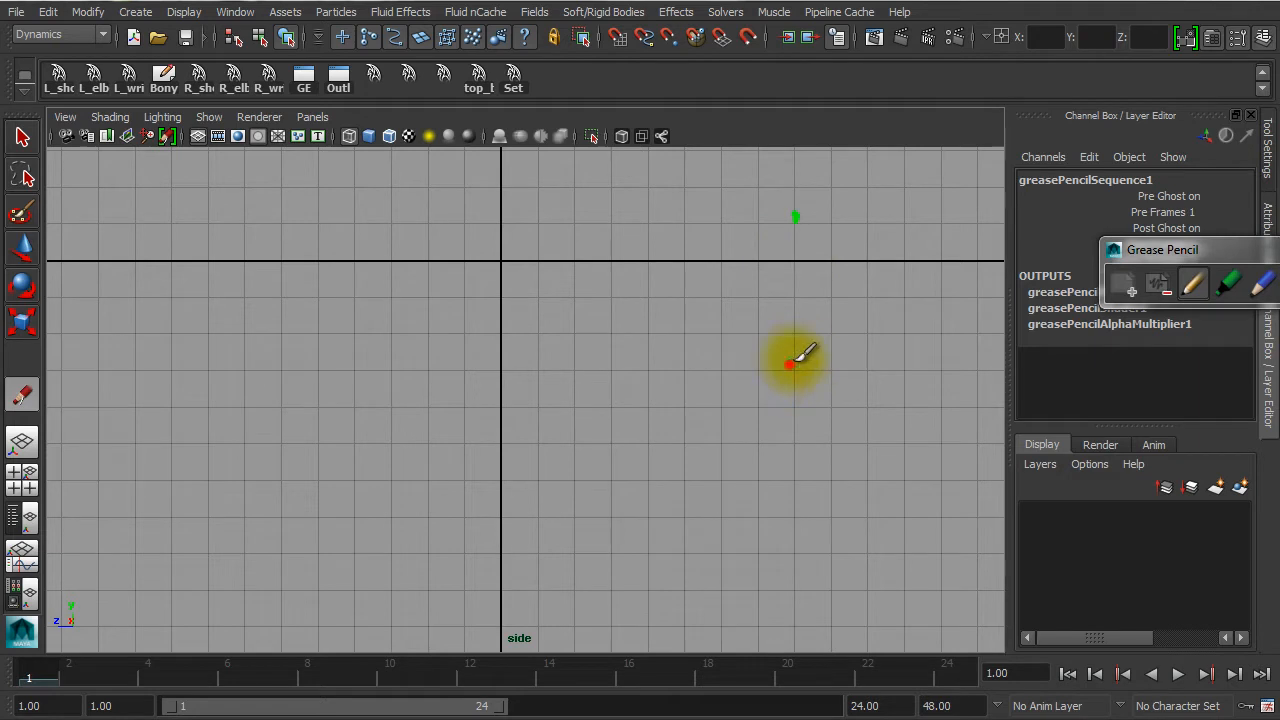
left_click_drag(790, 364, 791, 354)
mouse_move(670, 262)
left_mouse_down()
mouse_move(680, 258)
mouse_move(668, 252)
left_mouse_up()
left_click_drag(937, 251, 928, 245)
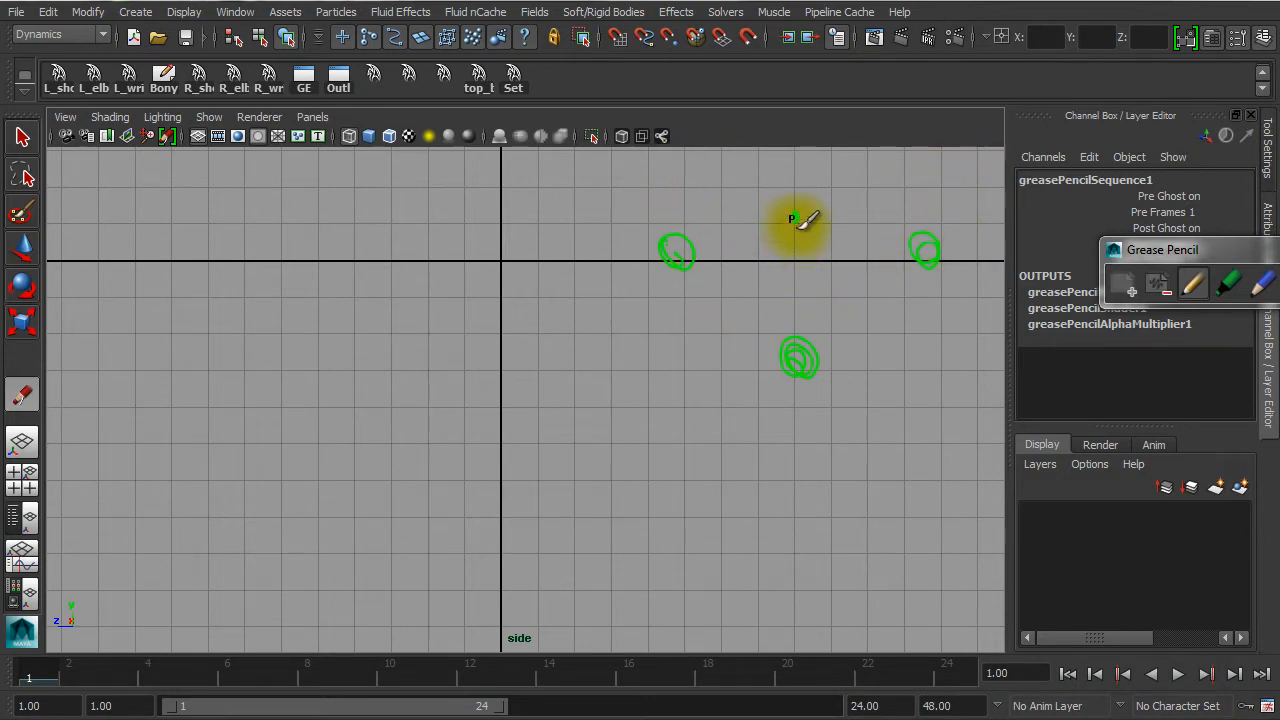
- Sketch strings from the pivot to the three pendulum balls and label the left ball 1
left_click_drag(793, 218, 795, 342)
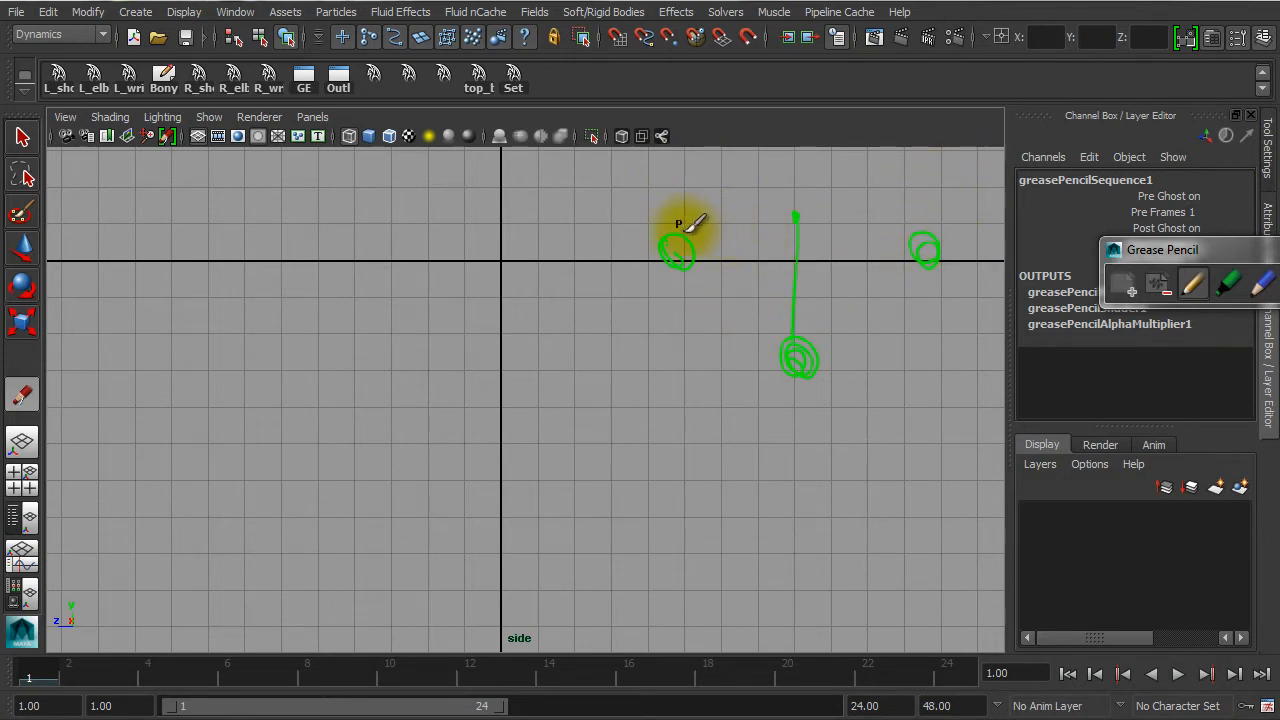
left_click_drag(688, 242, 795, 229)
mouse_move(800, 215)
left_mouse_down()
mouse_move(870, 255)
mouse_move(812, 218)
left_mouse_up()
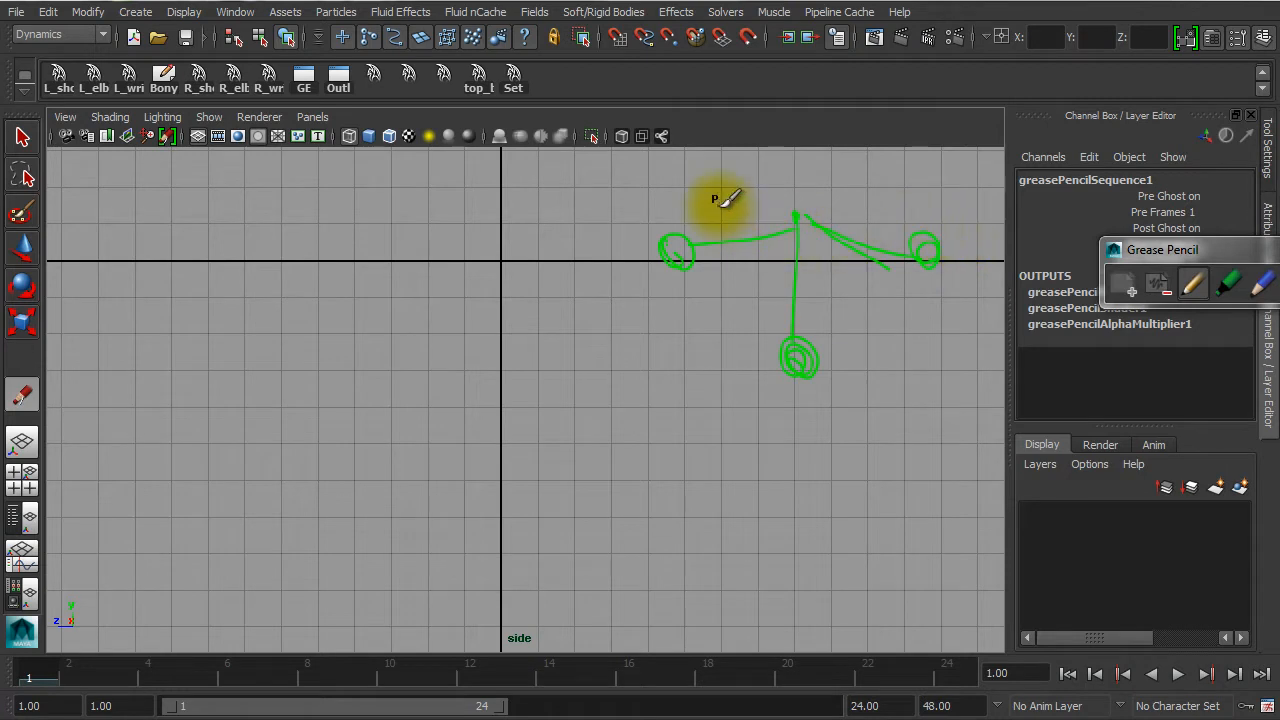
left_click(634, 235)
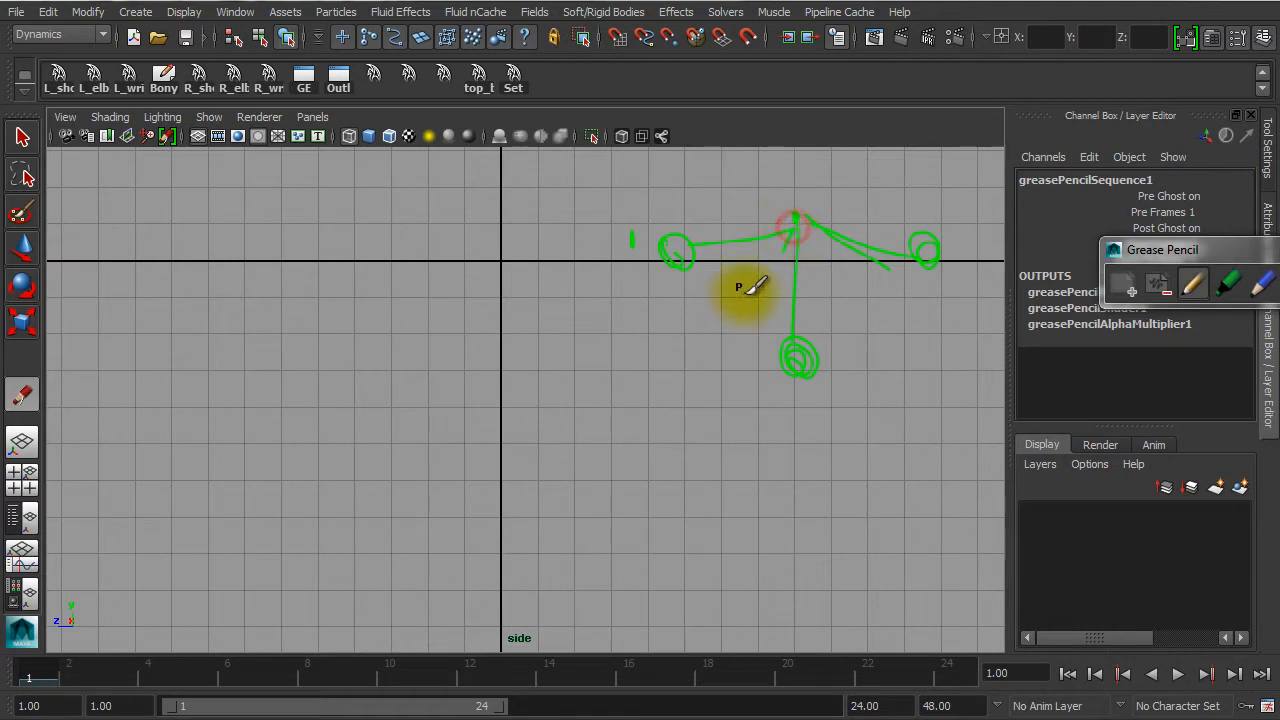
- Sketch the in-between string positions from the pivot on the left half of the swing, spaced closer together near the left ball
mouse_move(735, 320)
left_mouse_down()
mouse_move(771, 243)
mouse_move(795, 232)
left_mouse_up()
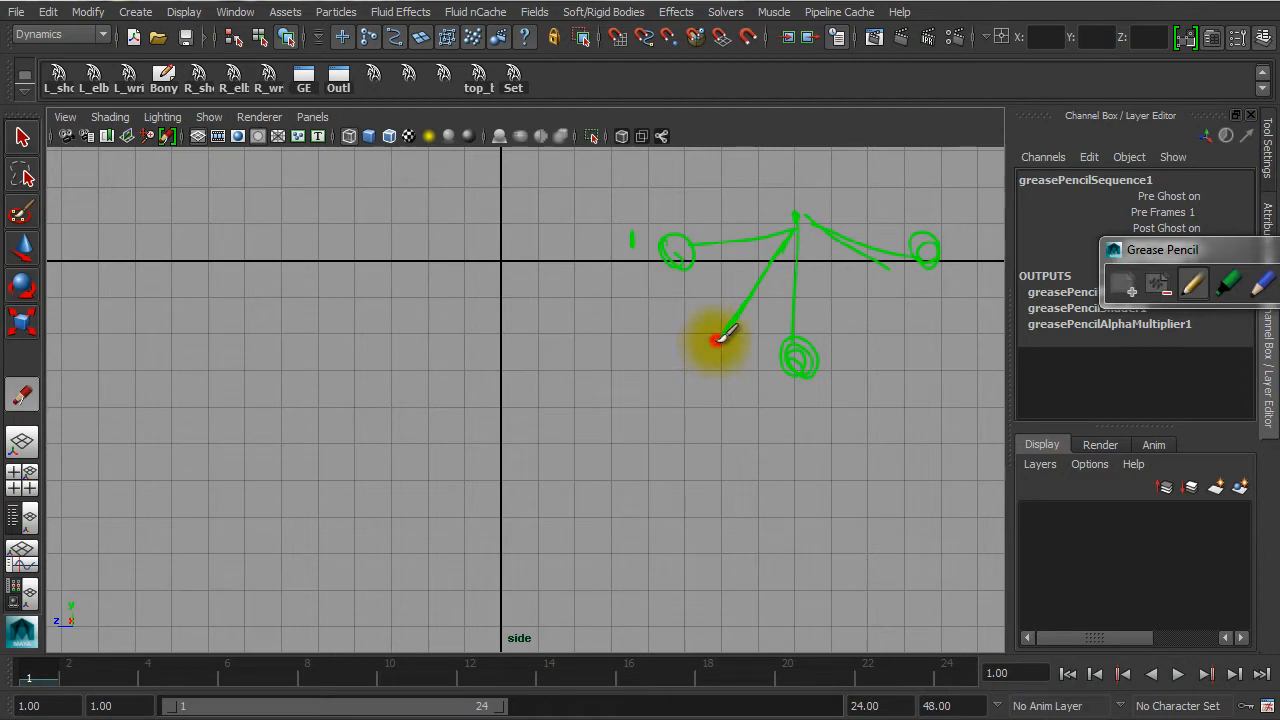
left_click(797, 227)
left_click(694, 292)
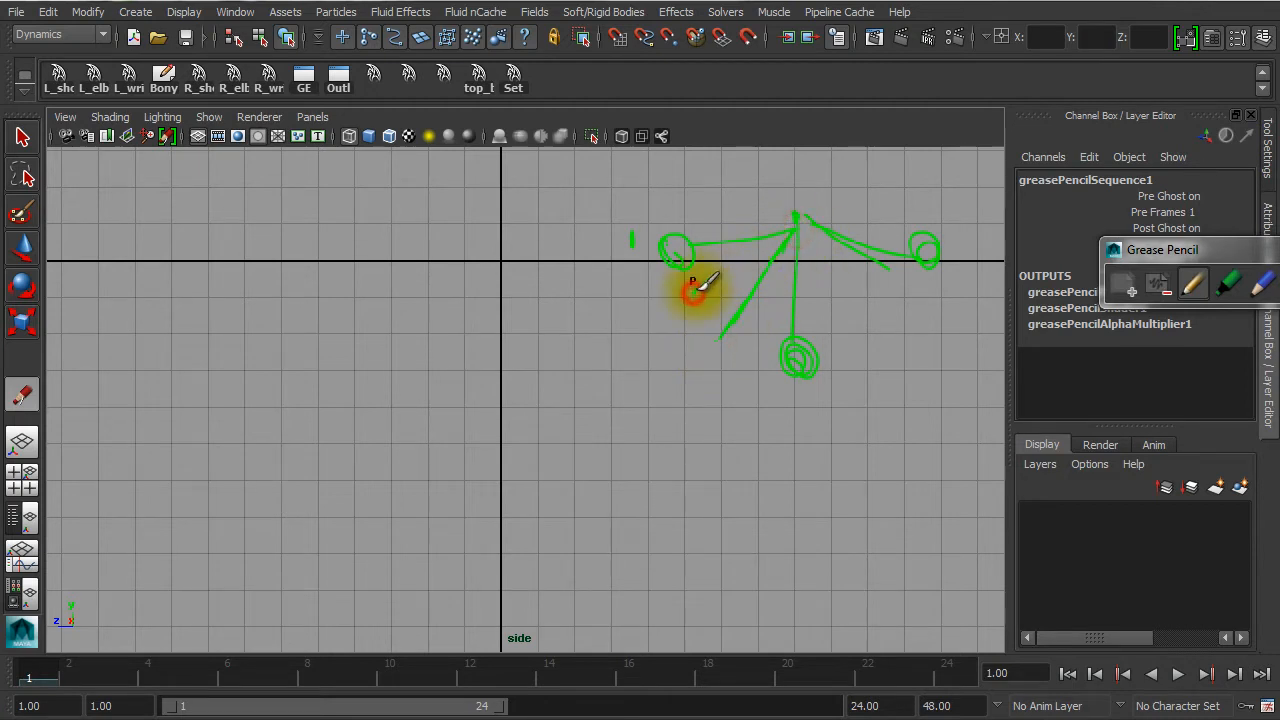
left_click_drag(694, 289, 797, 229)
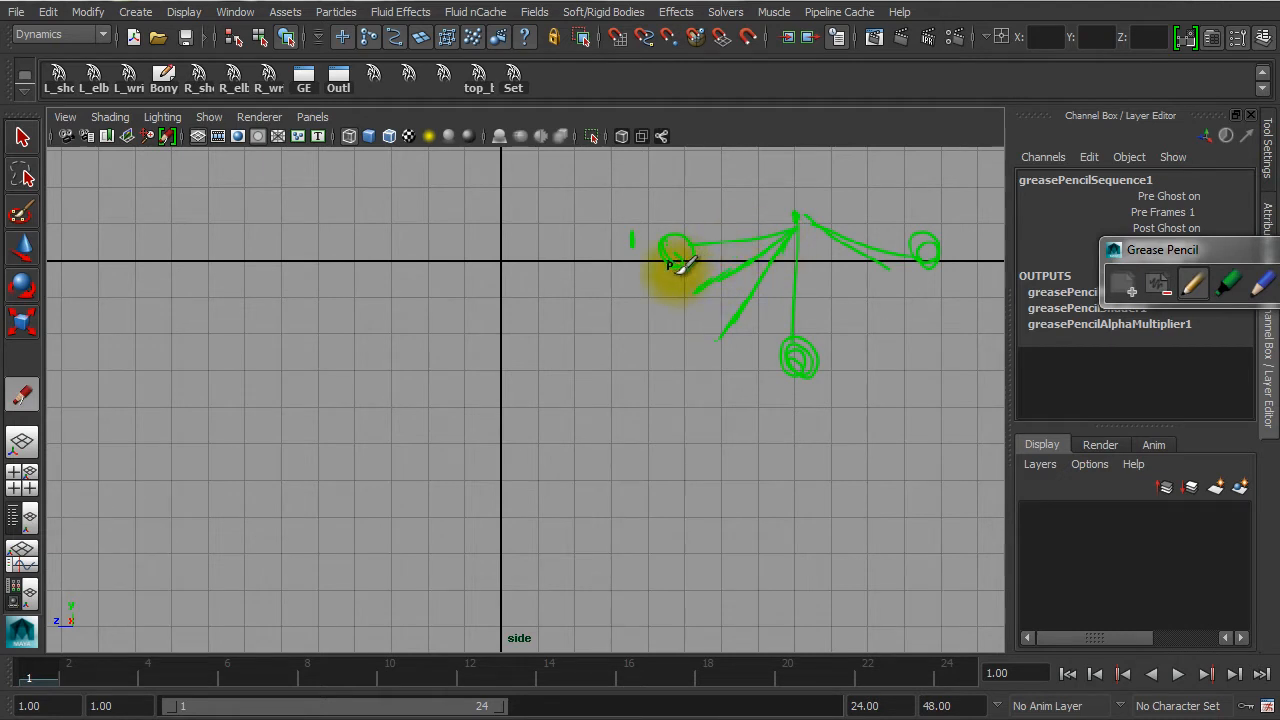
left_click_drag(681, 275, 790, 232)
left_click_drag(734, 255, 793, 231)
left_click_drag(748, 249, 796, 230)
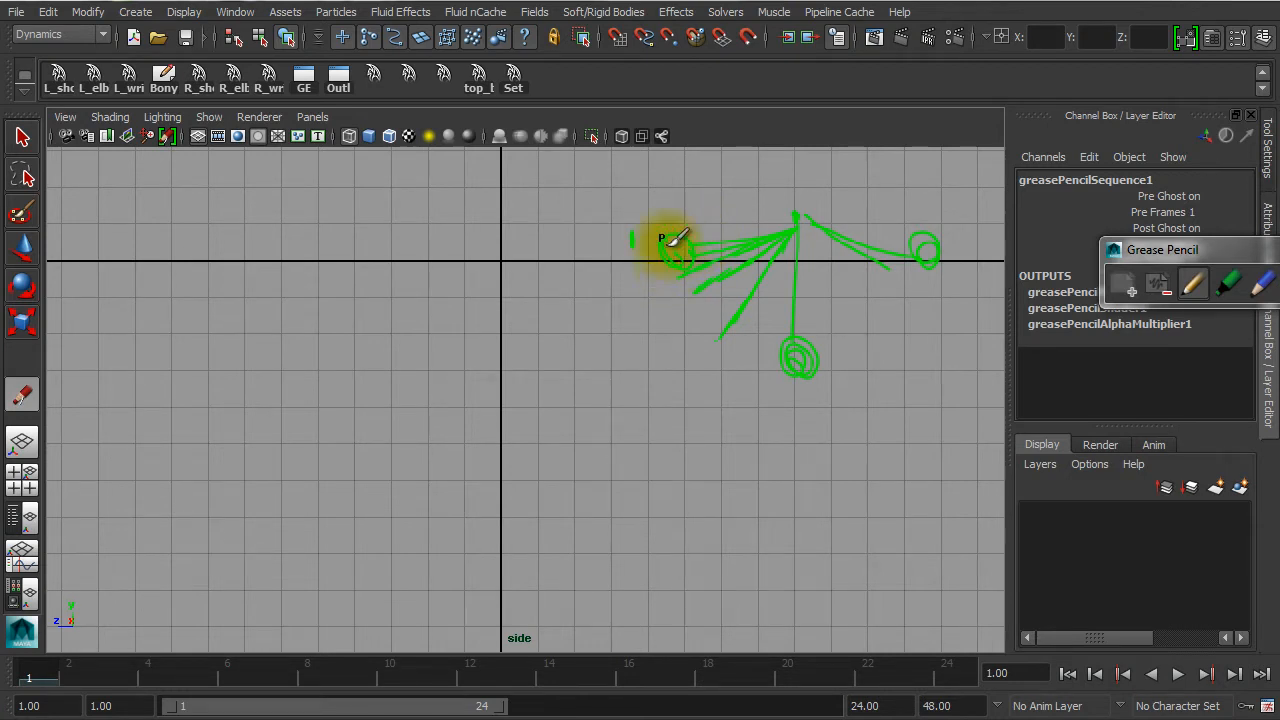
- Label the left half's in-between positions 3, 5, 7 and 9, and the lowest ball 11
mouse_move(692, 258)
left_mouse_down()
mouse_move(612, 291)
mouse_move(602, 316)
left_mouse_up()
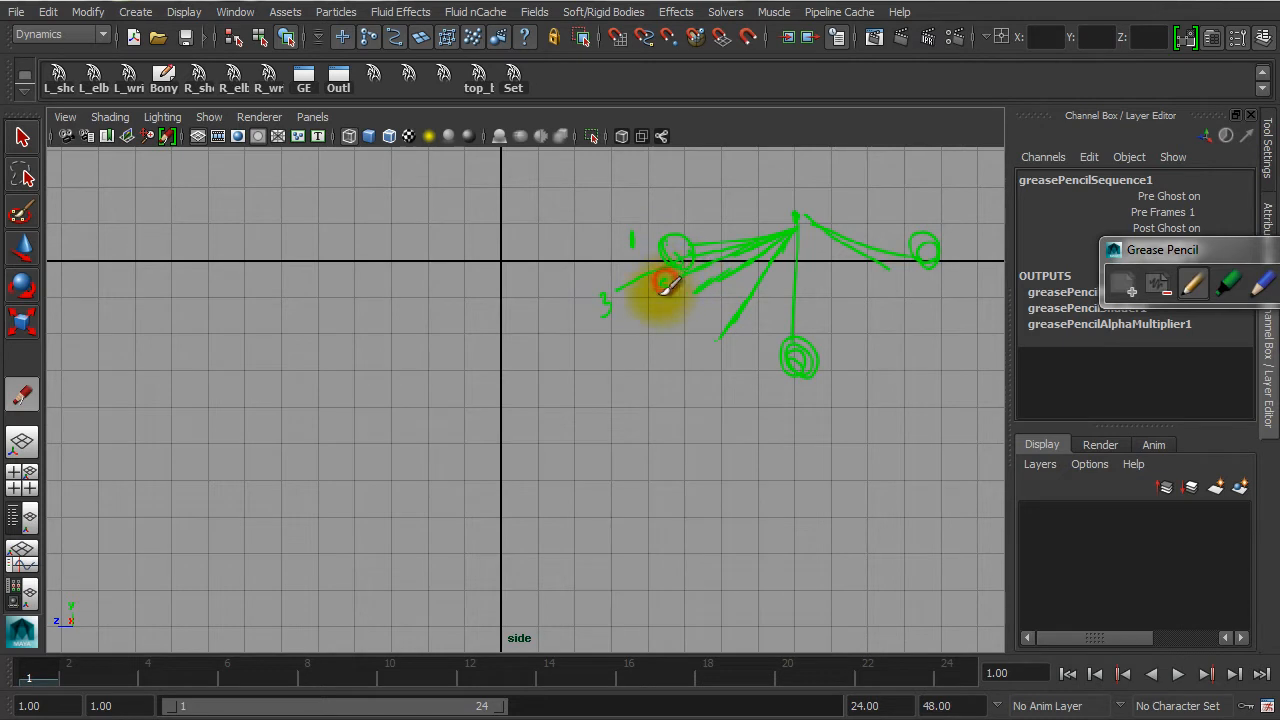
mouse_move(662, 283)
left_mouse_down()
mouse_move(689, 300)
mouse_move(697, 361)
left_mouse_up()
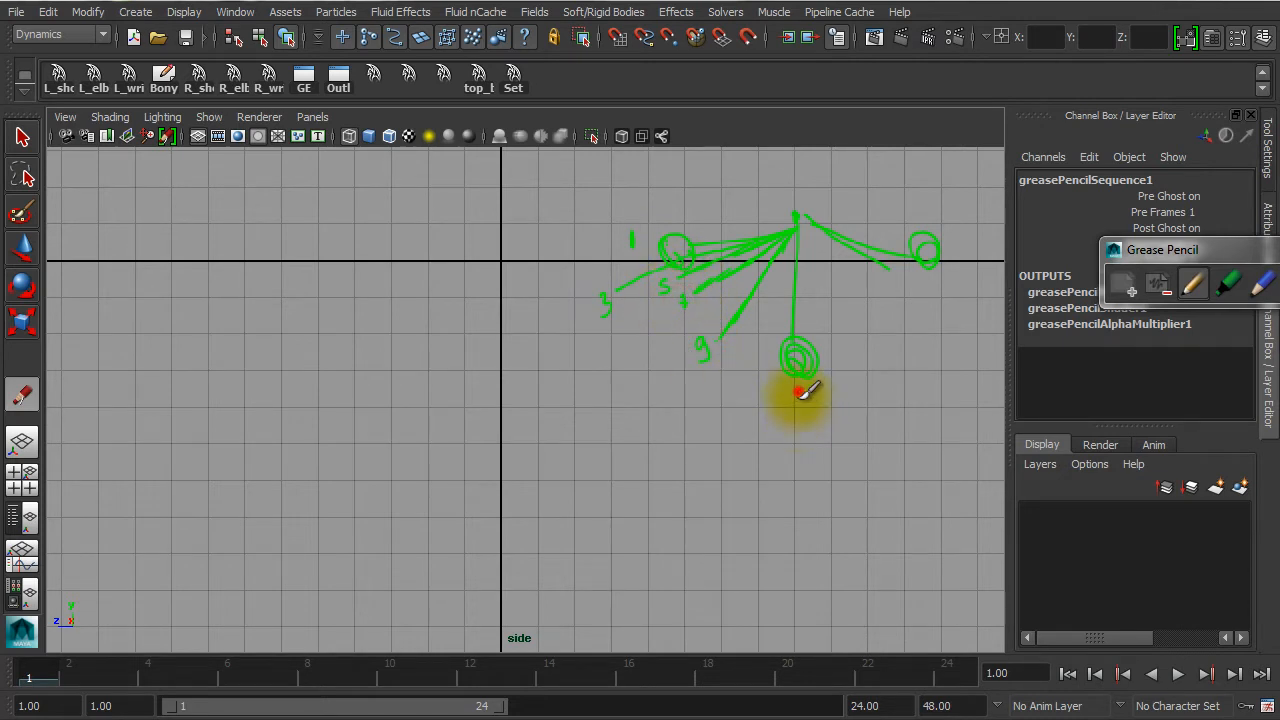
left_click_drag(799, 391, 806, 411)
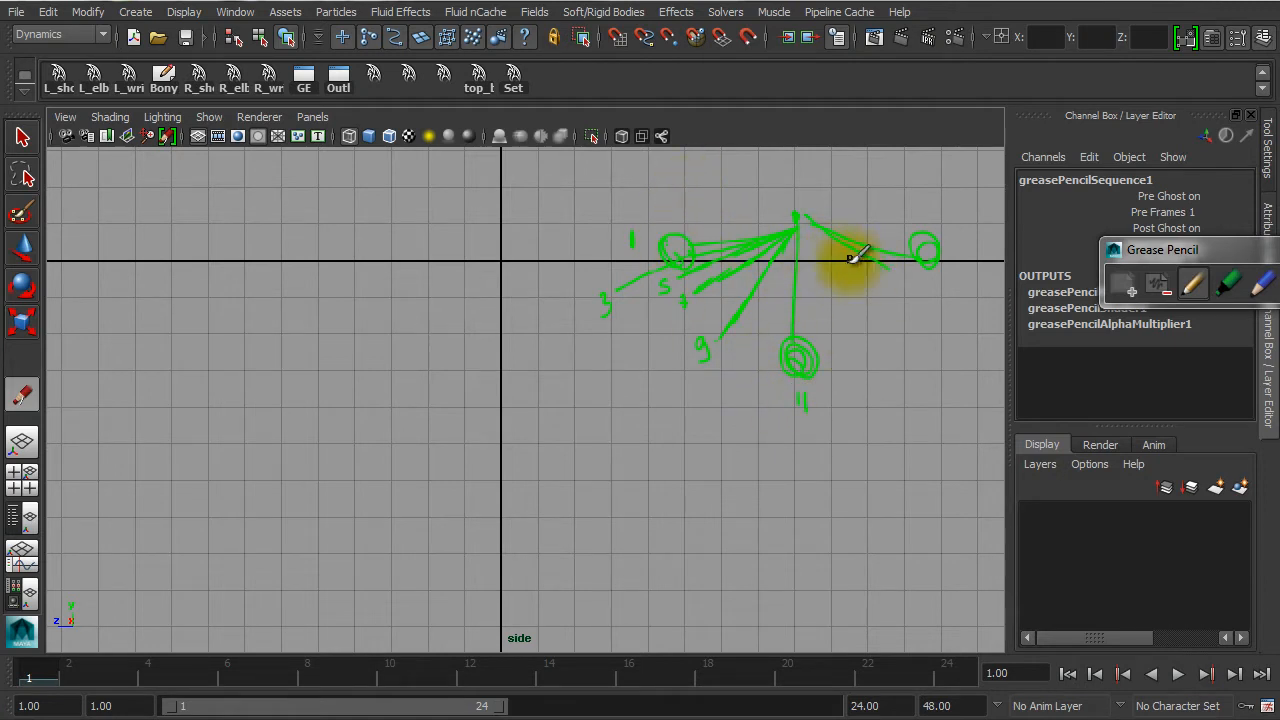
- Sketch the in-between strings on the right half of the swing and label the positions 13, 15, 17, 19 and 21
mouse_move(818, 236)
left_mouse_down()
mouse_move(877, 340)
mouse_move(858, 307)
left_mouse_up()
left_click_drag(869, 374, 886, 401)
left_click_drag(815, 224, 922, 337)
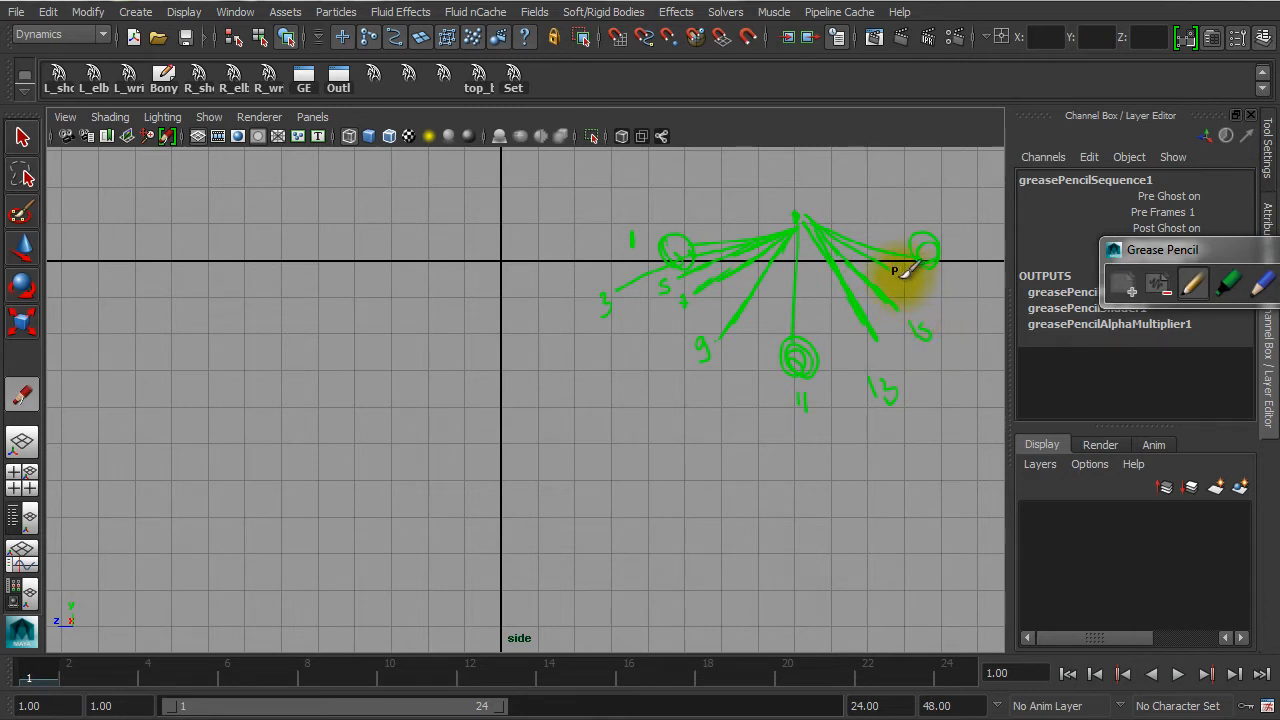
mouse_move(863, 251)
left_mouse_down()
mouse_move(924, 308)
mouse_move(910, 270)
mouse_move(836, 227)
left_mouse_up()
left_click_drag(928, 276, 931, 299)
left_click_drag(956, 246, 971, 264)
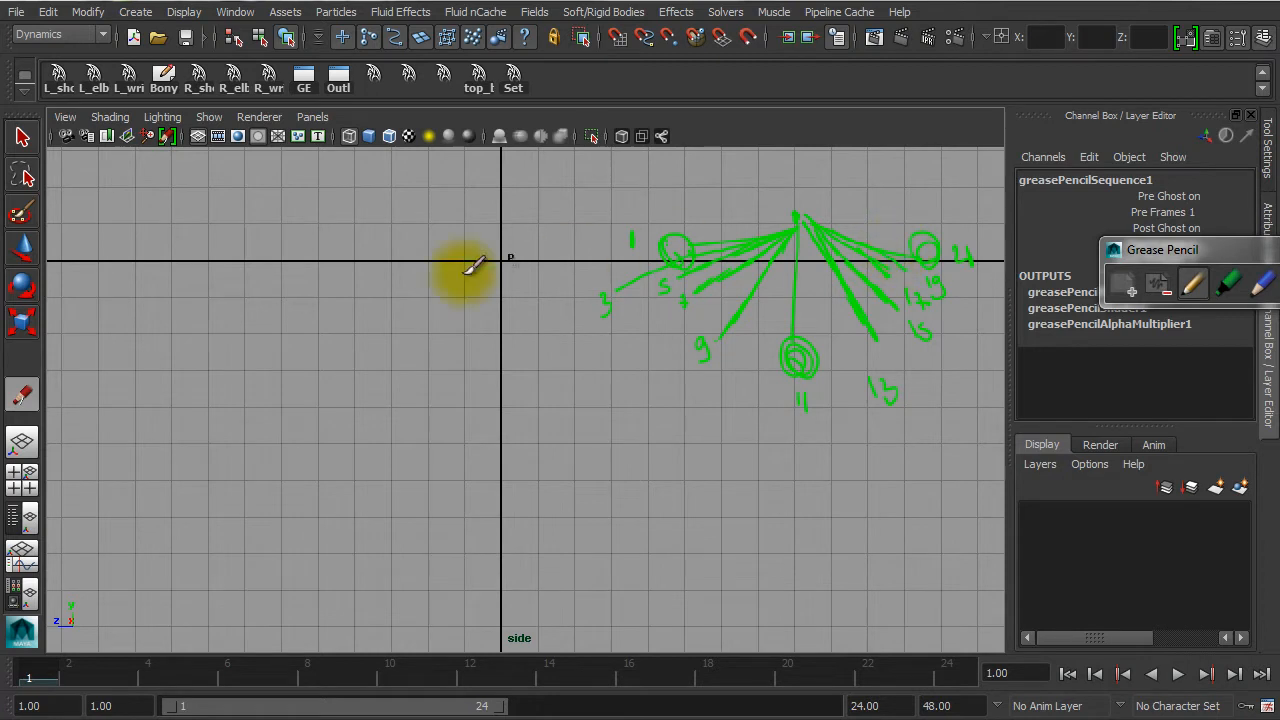
- Create a polygon sphere with shaded display and move it straight down to about -8.05 in Translate Y
left_click(23, 141)
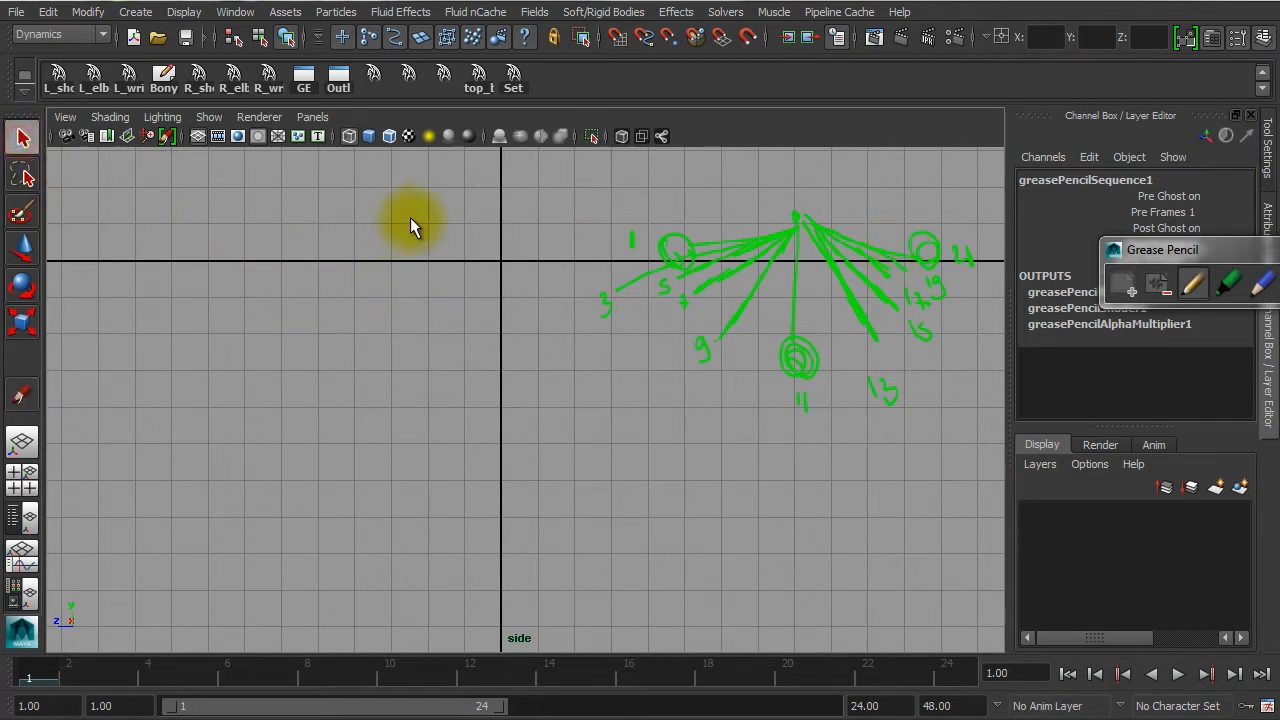
right_click(396, 268, "shift")
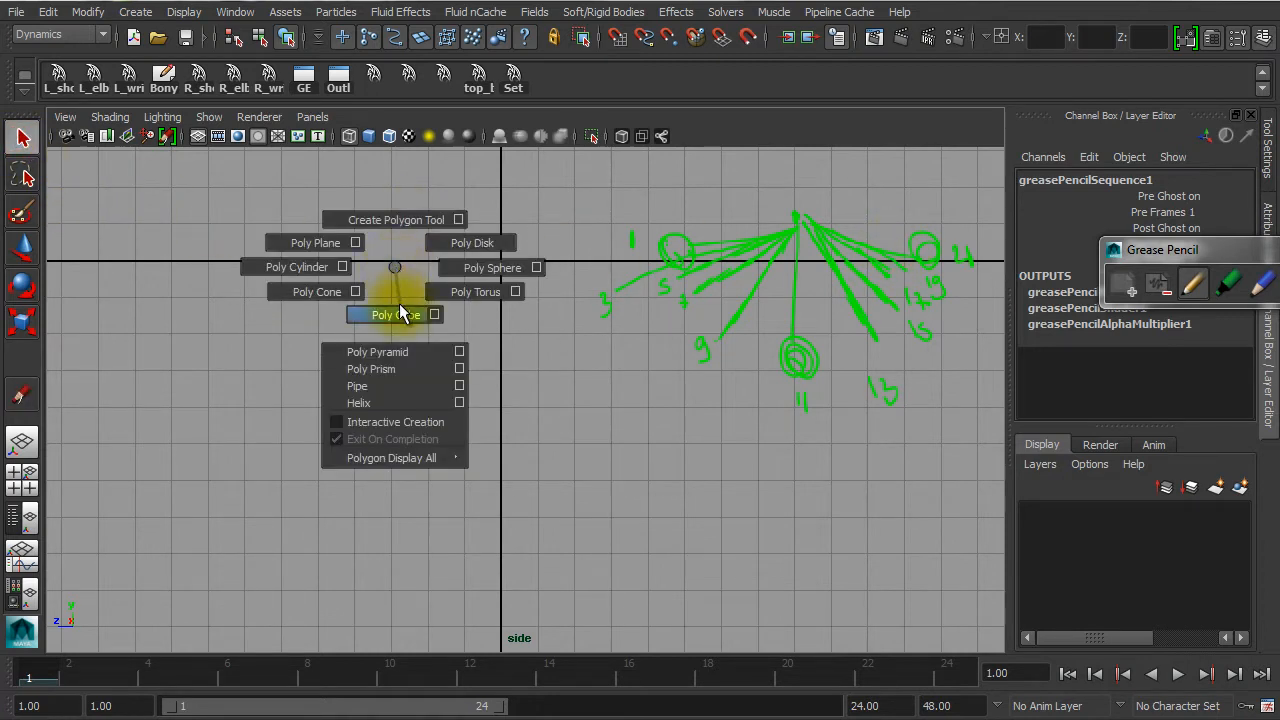
left_click(460, 268)
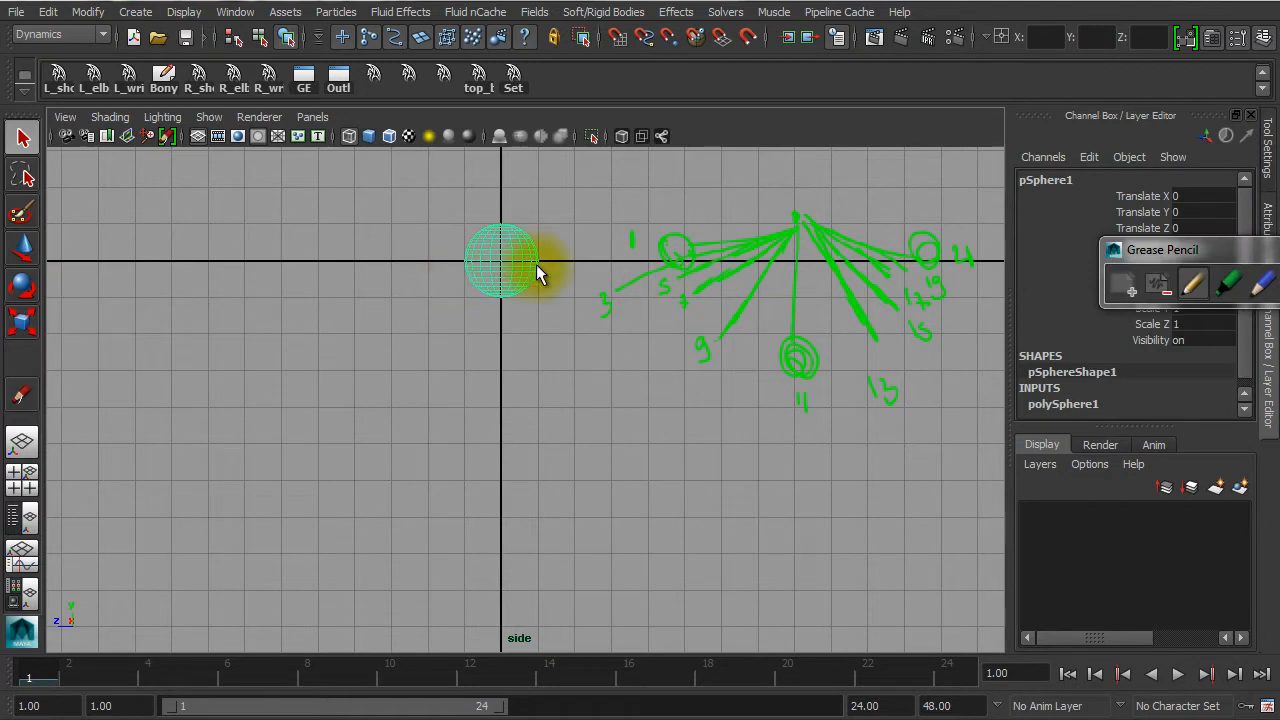
key("5")
key("w")
left_click(537, 344)
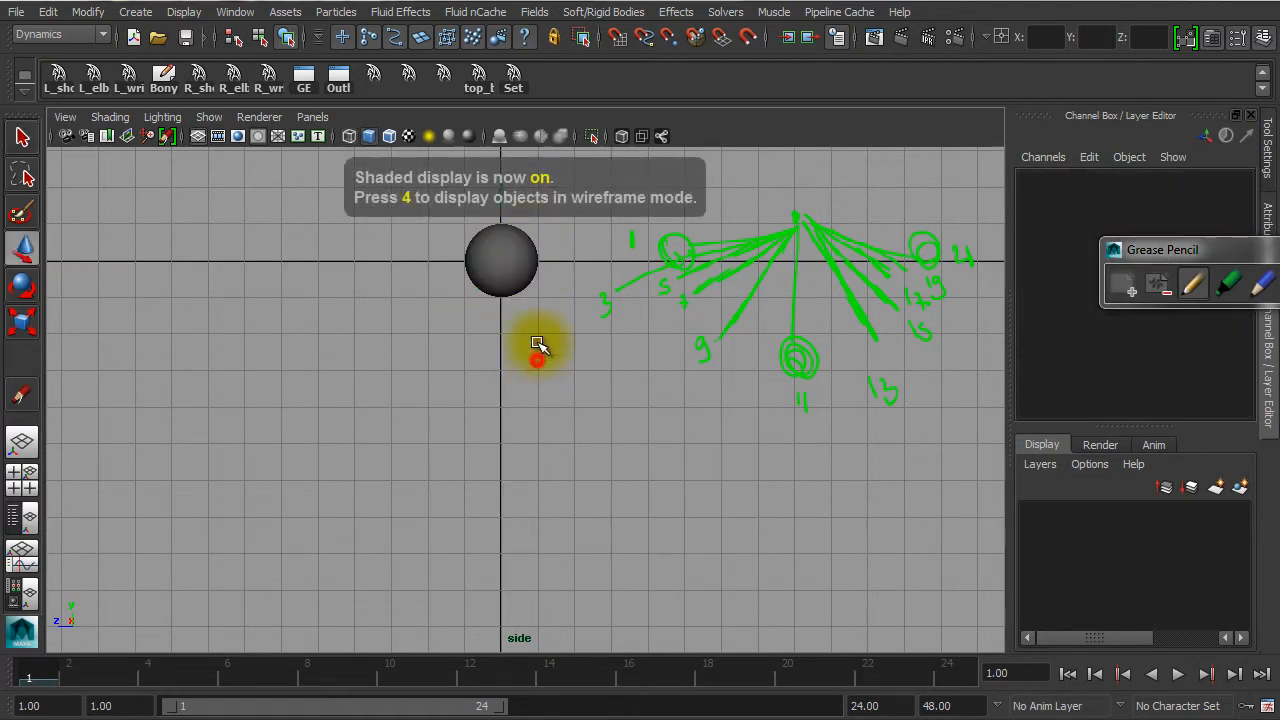
left_click(503, 262)
left_click_drag(505, 195, 491, 491)
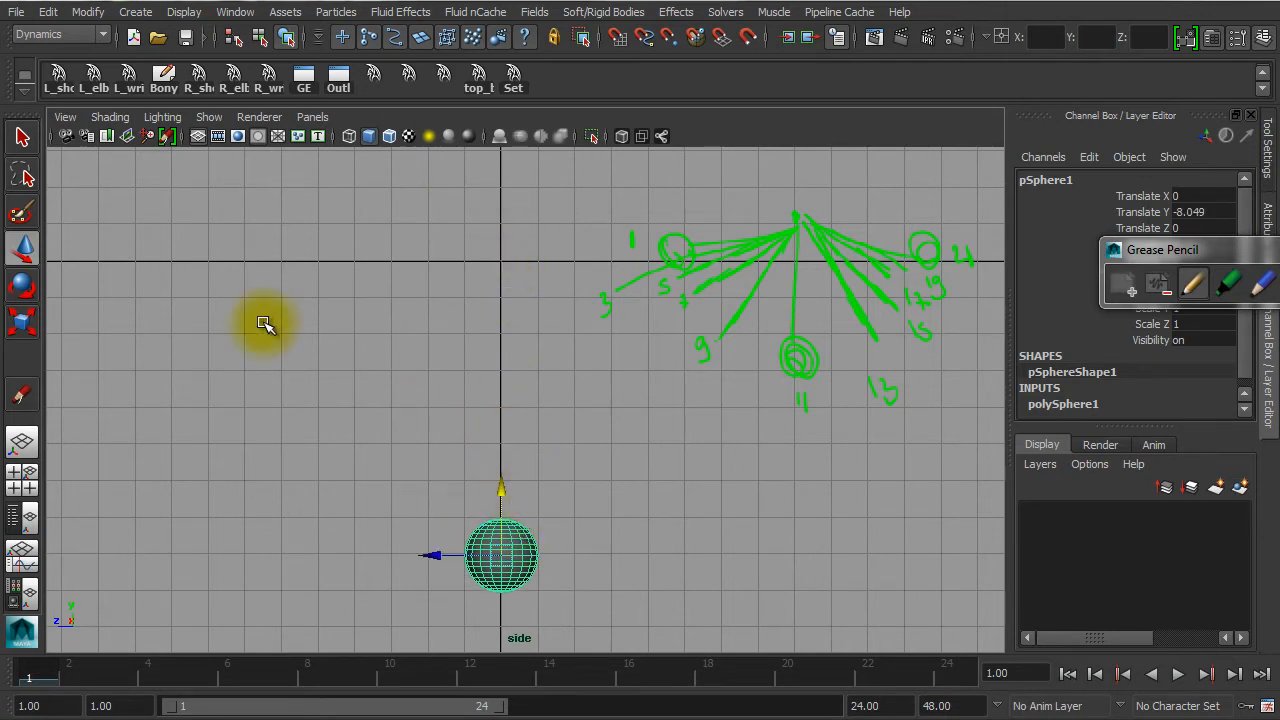
- Group the sphere and rotate the group about its origin pivot, swinging the sphere up to the horizontal axis on the left
left_click(48, 12)
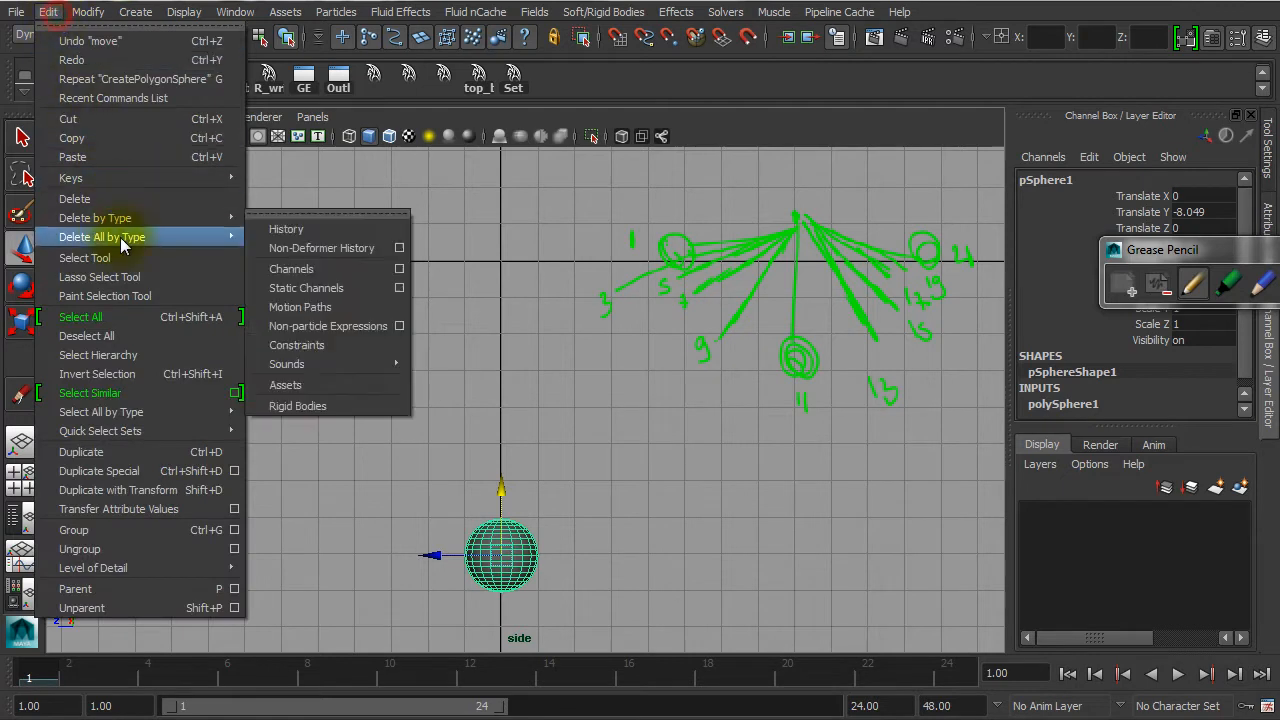
left_click(192, 532)
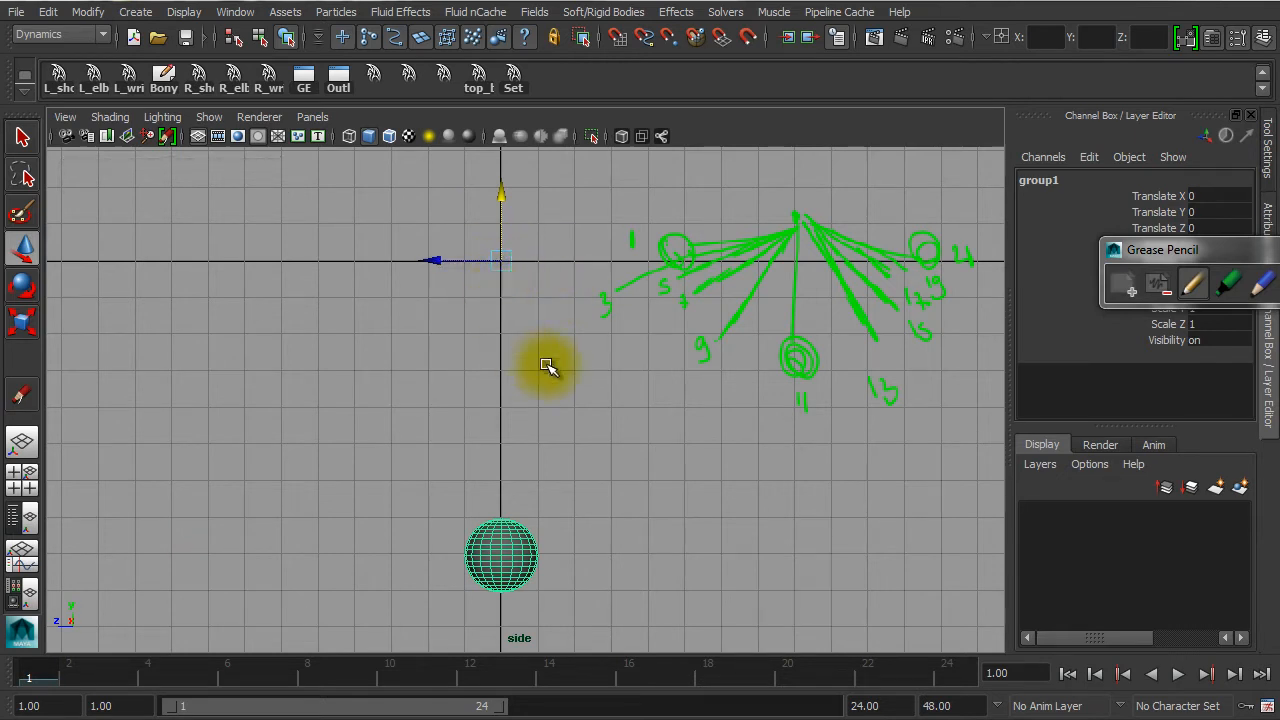
key("e")
mouse_move(531, 343)
left_mouse_down()
mouse_move(400, 314)
mouse_move(708, 218)
mouse_move(580, 391)
mouse_move(426, 409)
mouse_move(616, 424)
left_mouse_up()
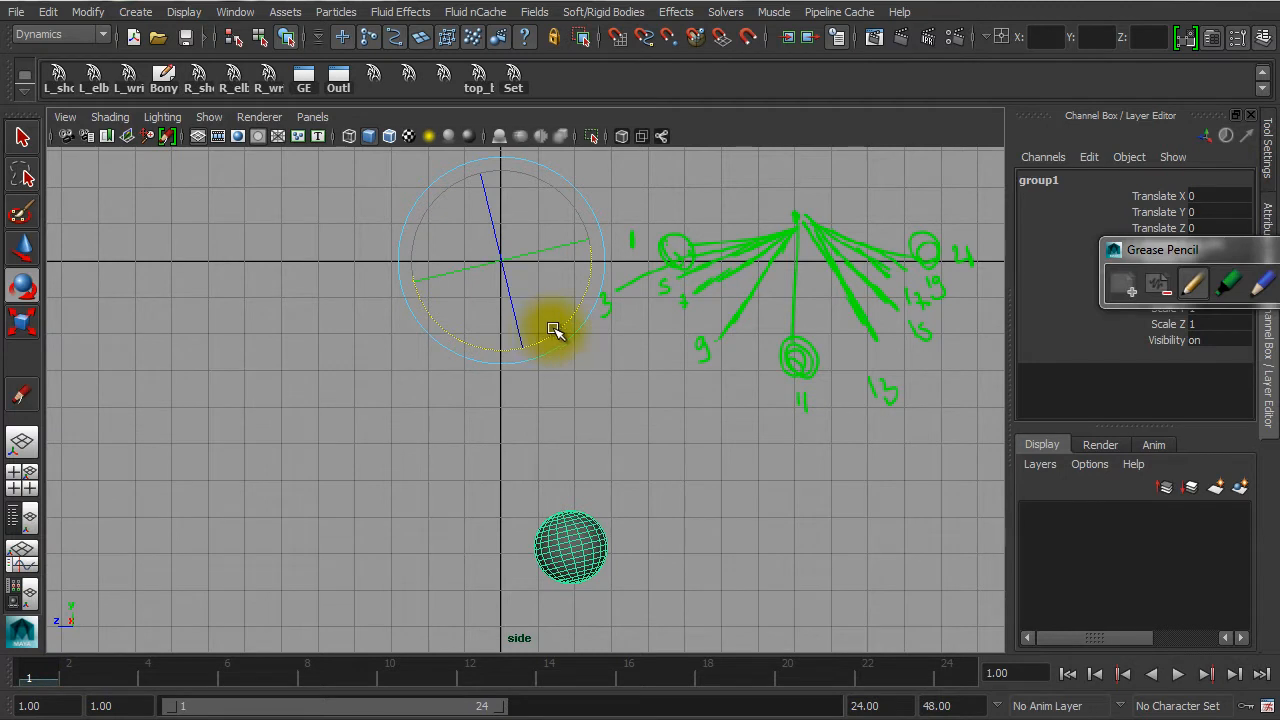
left_click_drag(555, 332, 338, 333)
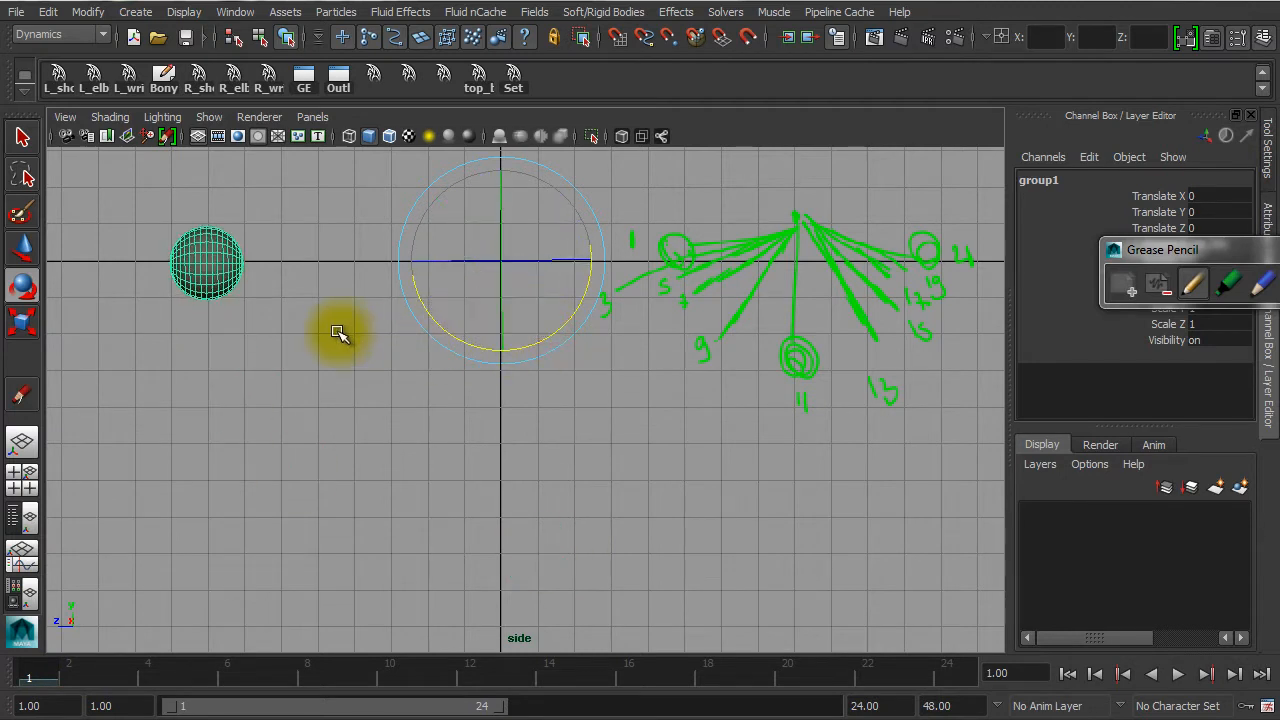
- Close the Grease Pencil tools and set the group's Rotate X to -90
left_click(1264, 250)
mouse_move(1279, 155)
left_mouse_down()
mouse_move(1003, 142)
mouse_move(976, 109)
left_mouse_up()
left_click(1172, 106)
double_click(1218, 250)
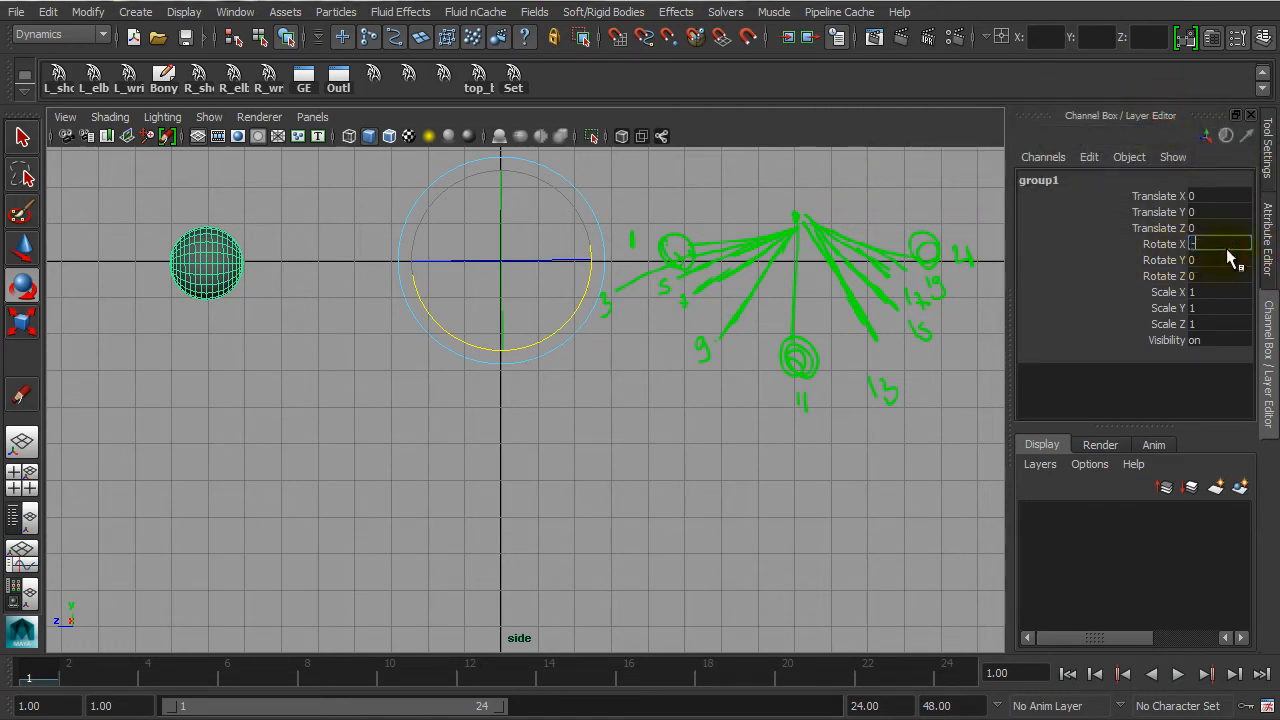
type("-90")
key("Return")
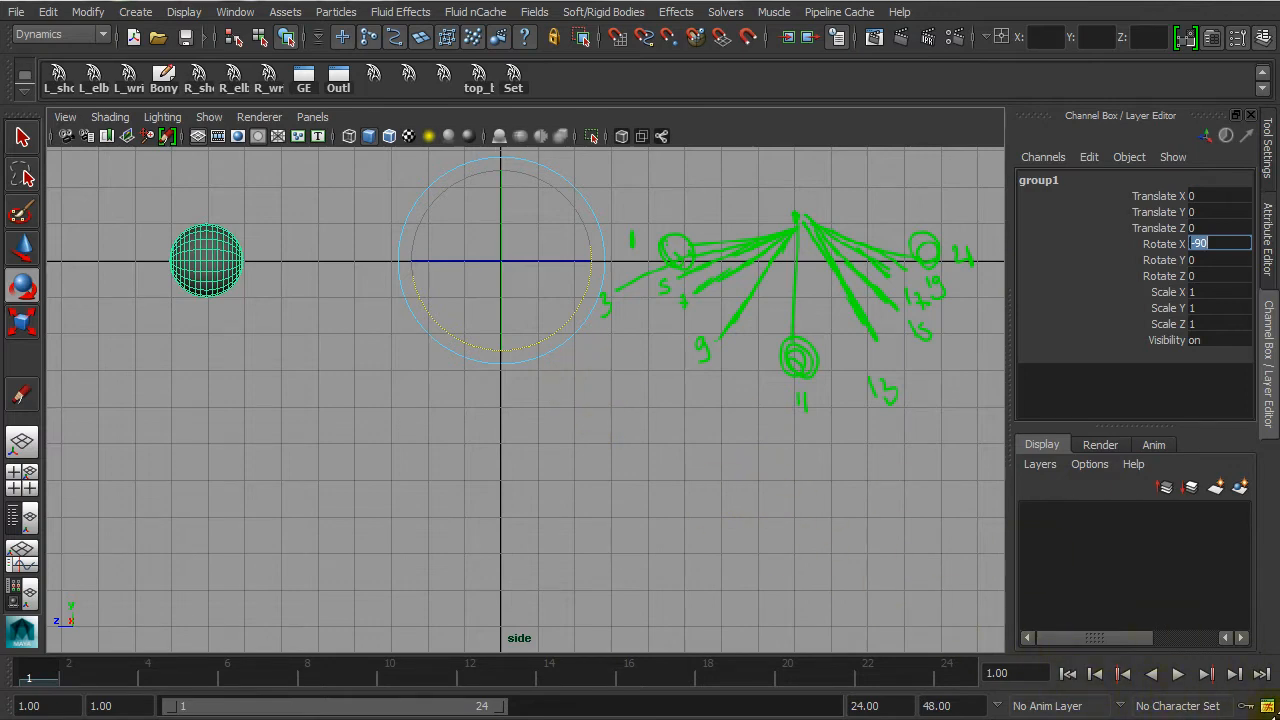
- Set both the default in tangent and default out tangent to Linear in the animation preferences
left_click(1267, 706)
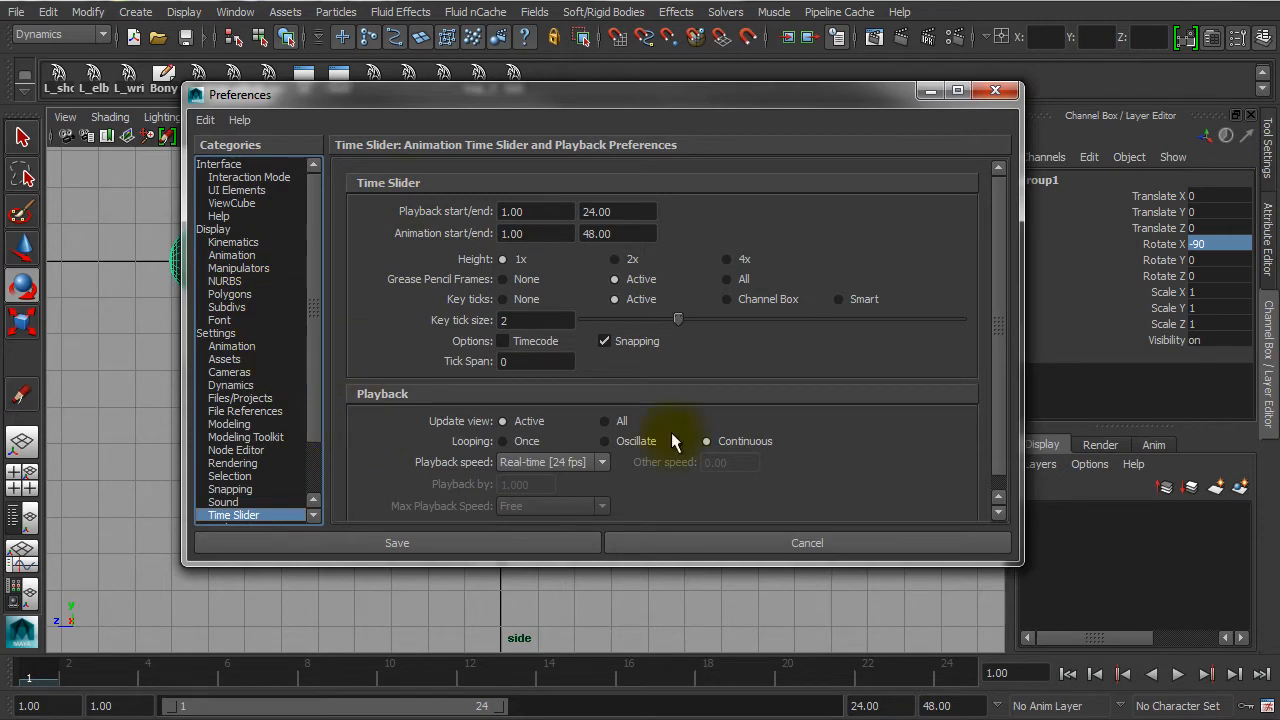
left_click(233, 12)
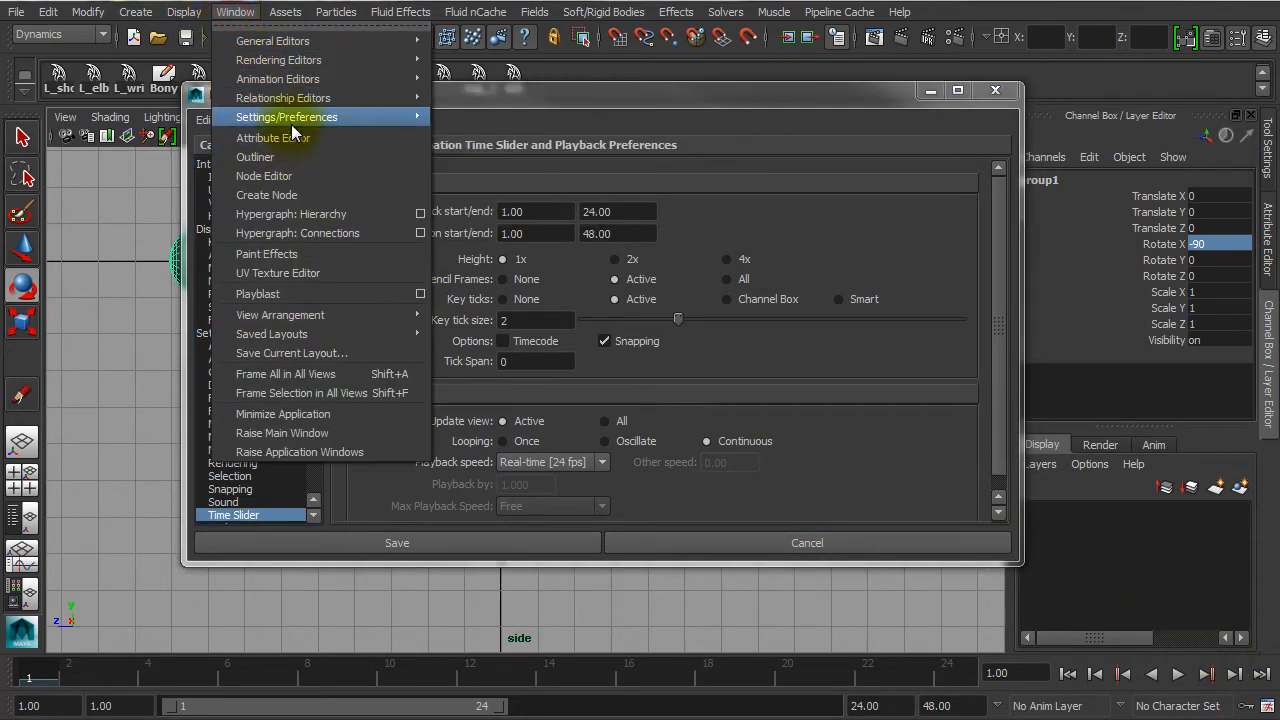
mouse_move(293, 128)
left_click(468, 126)
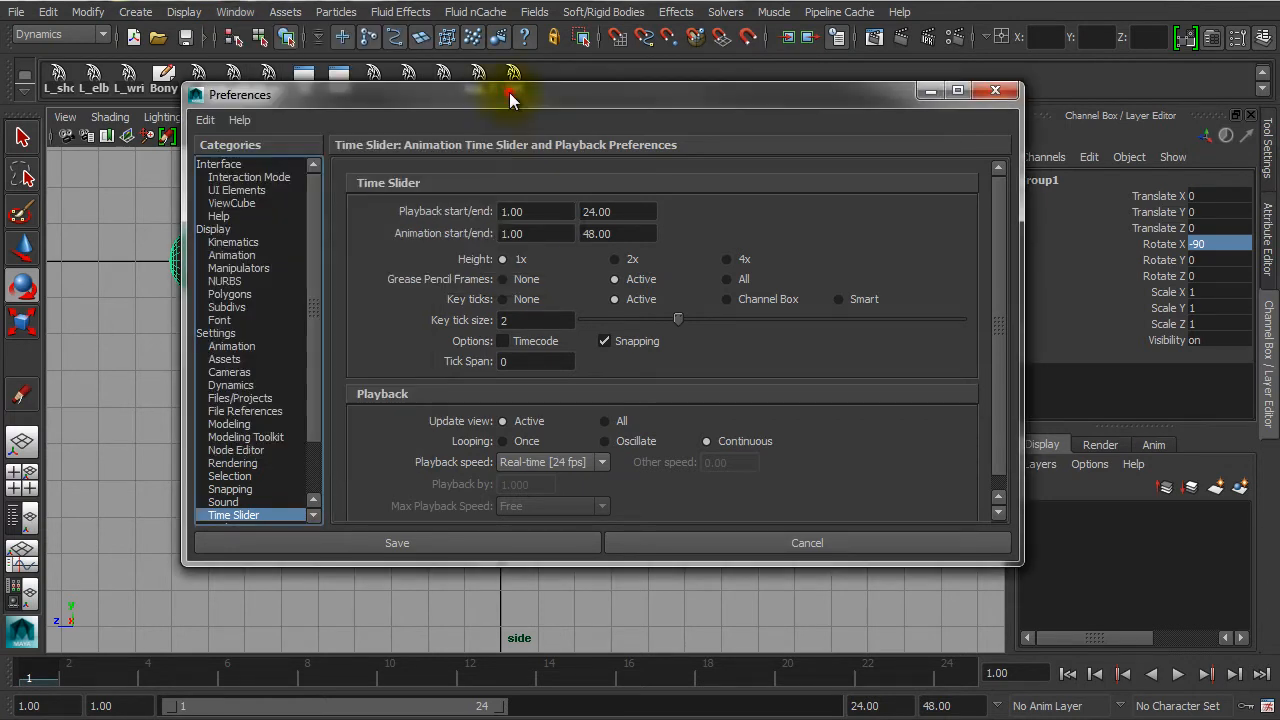
left_click(510, 94)
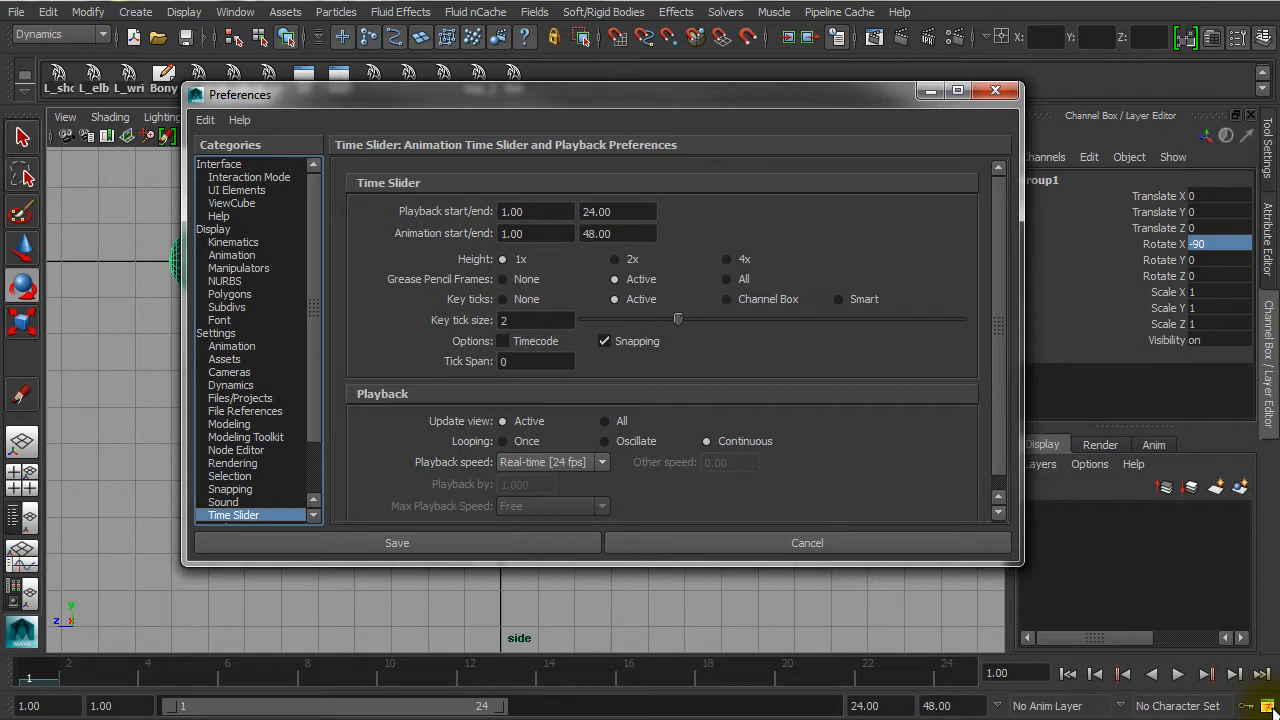
left_click(232, 346)
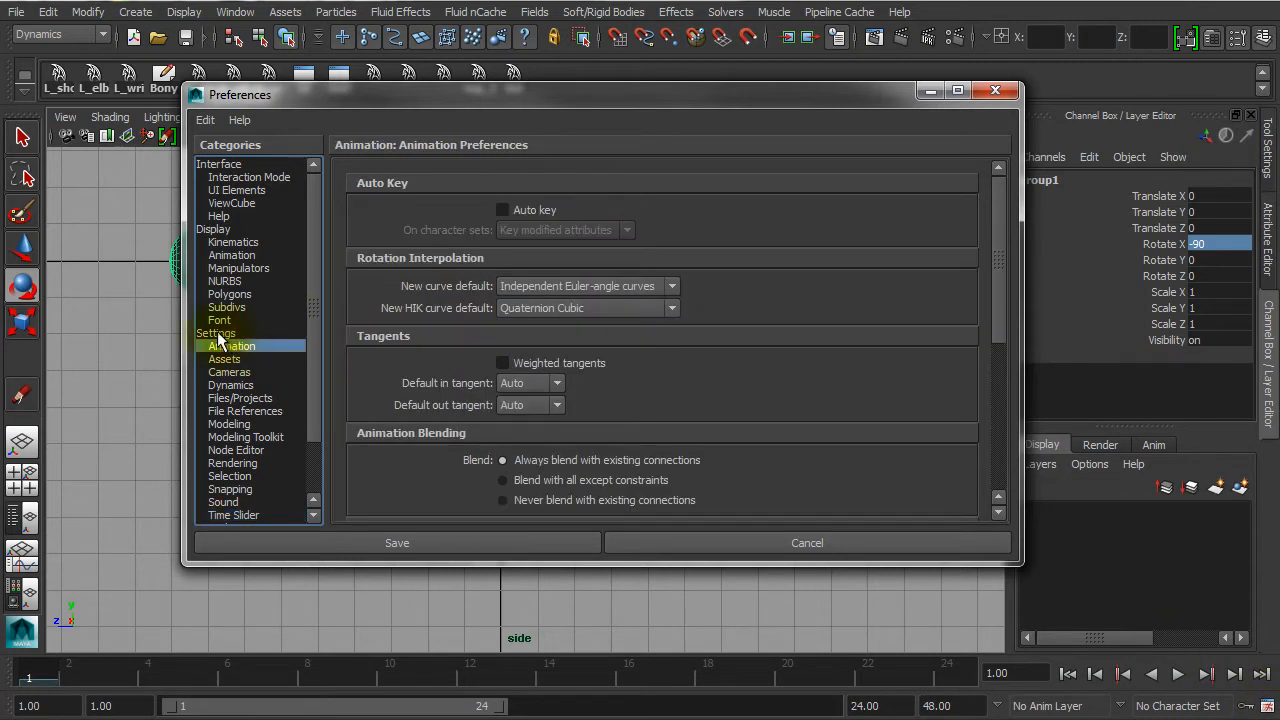
left_click(531, 382)
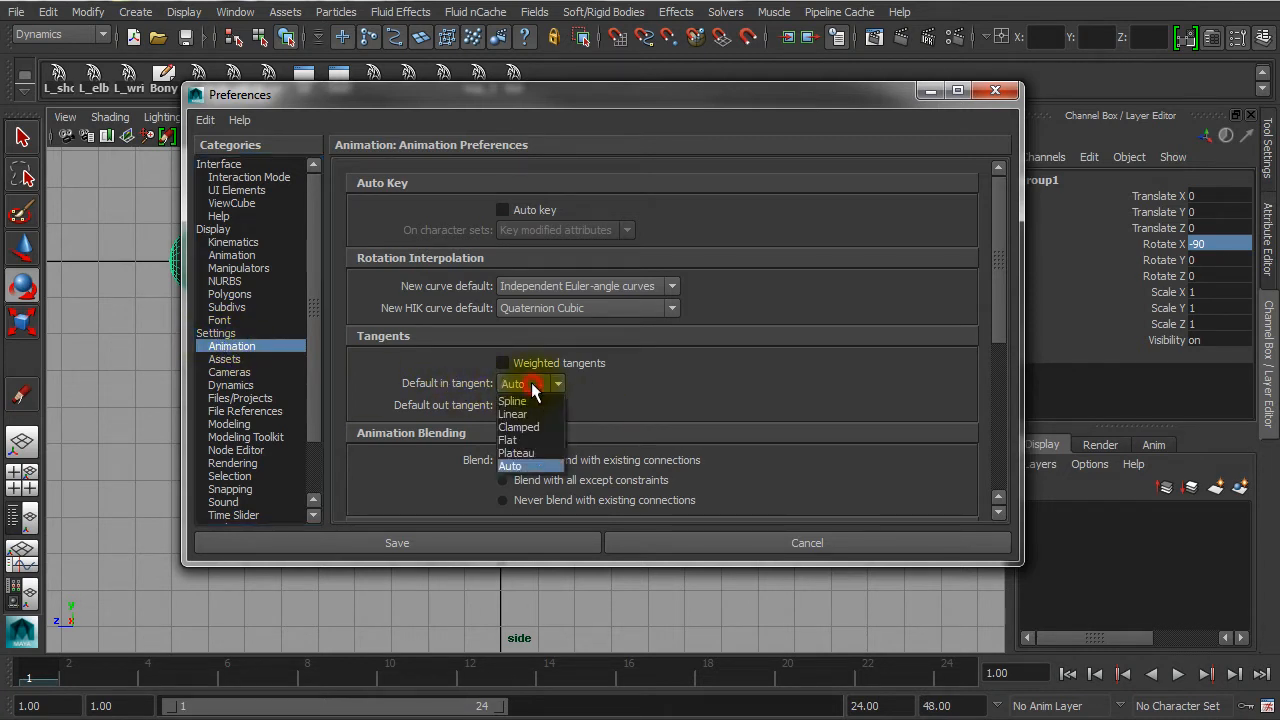
left_click(526, 416)
left_click(530, 405)
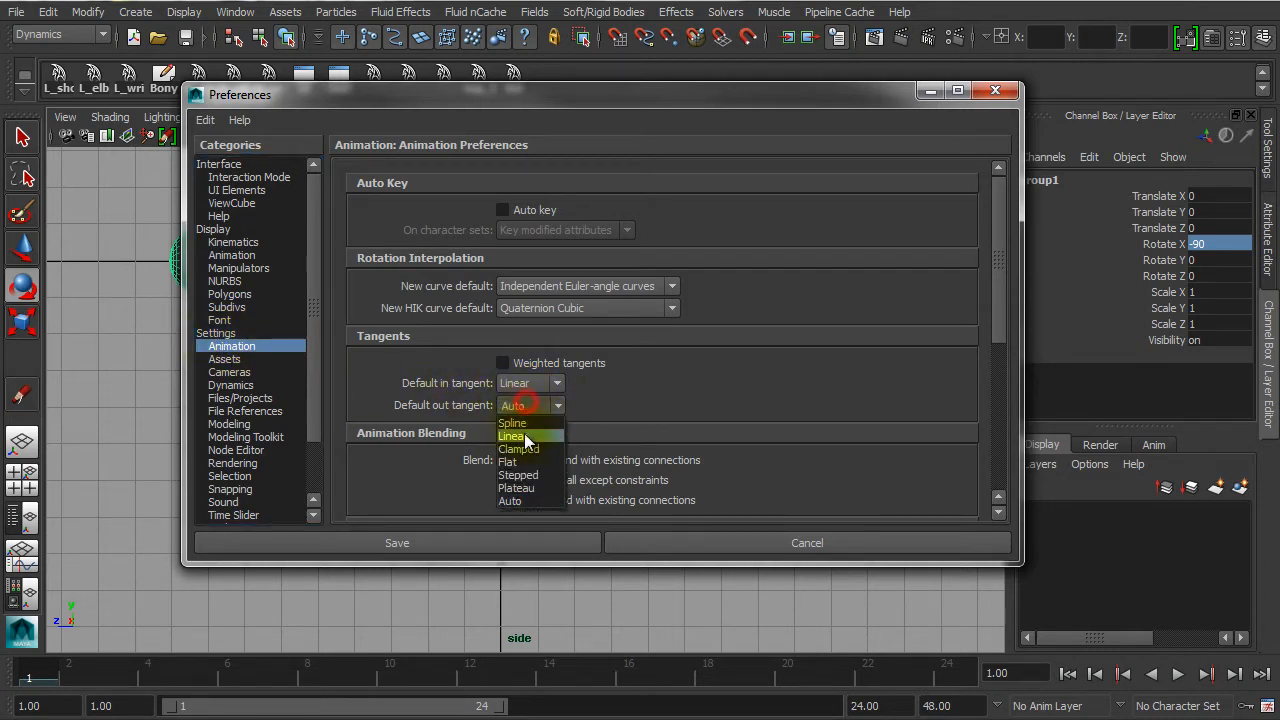
left_click(524, 434)
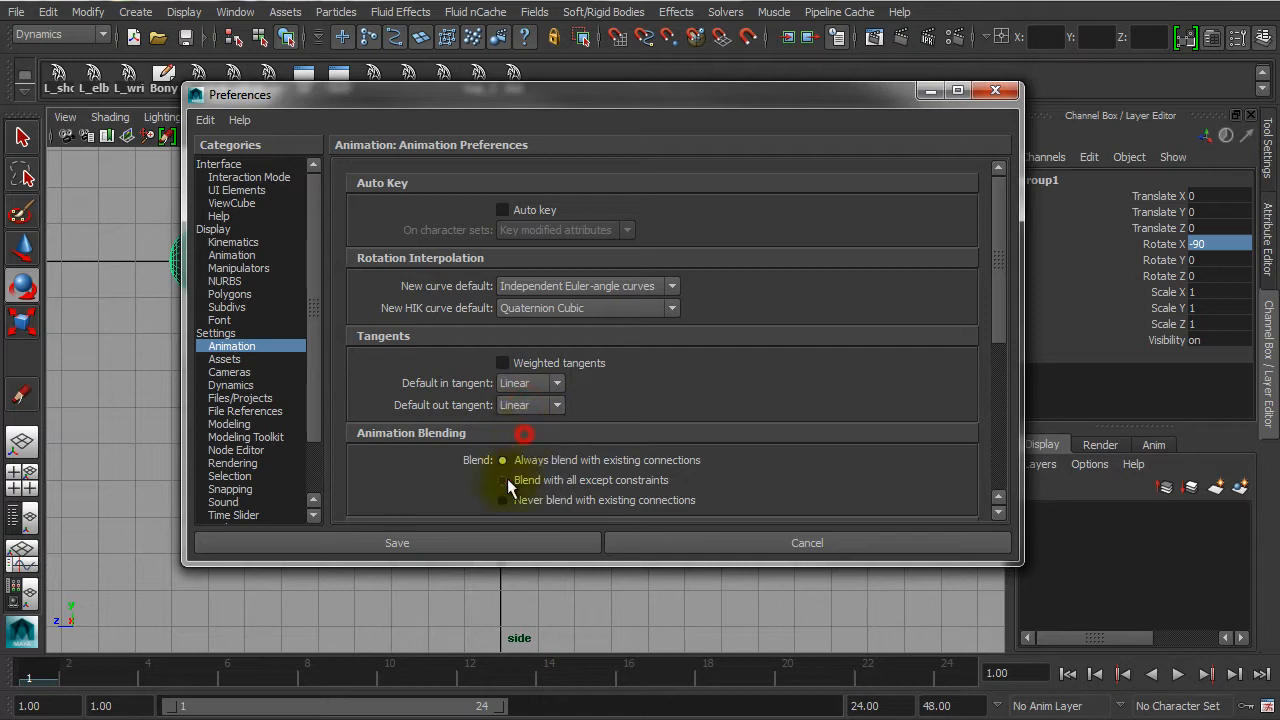
- Save the animation preferences and key the group at frame 1 with Rotate X at -90
left_click(425, 545)
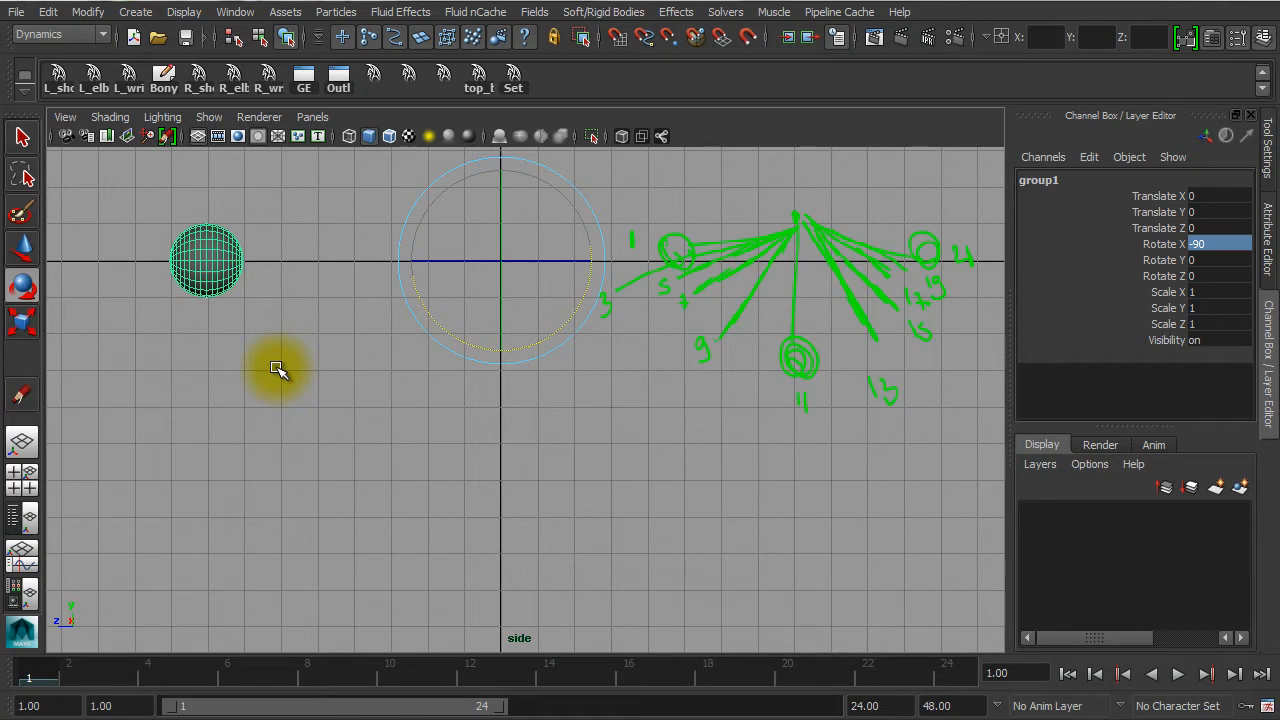
key("s")
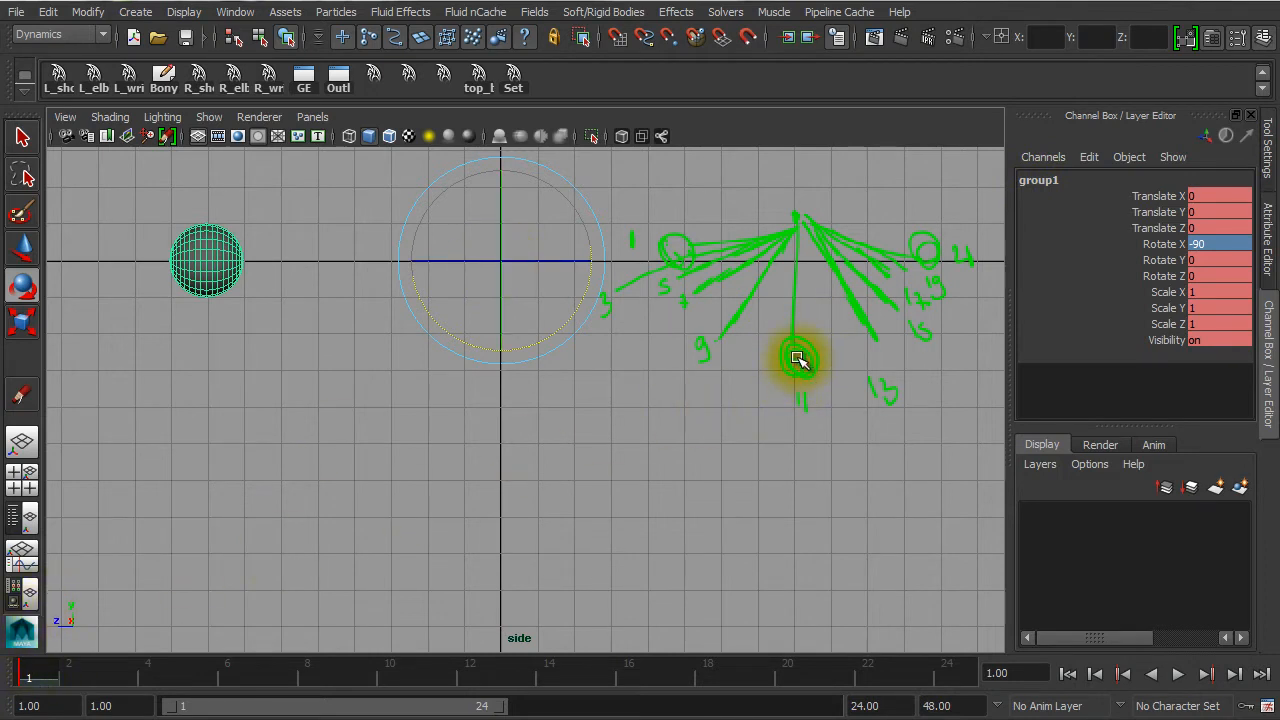
key("alt+v")
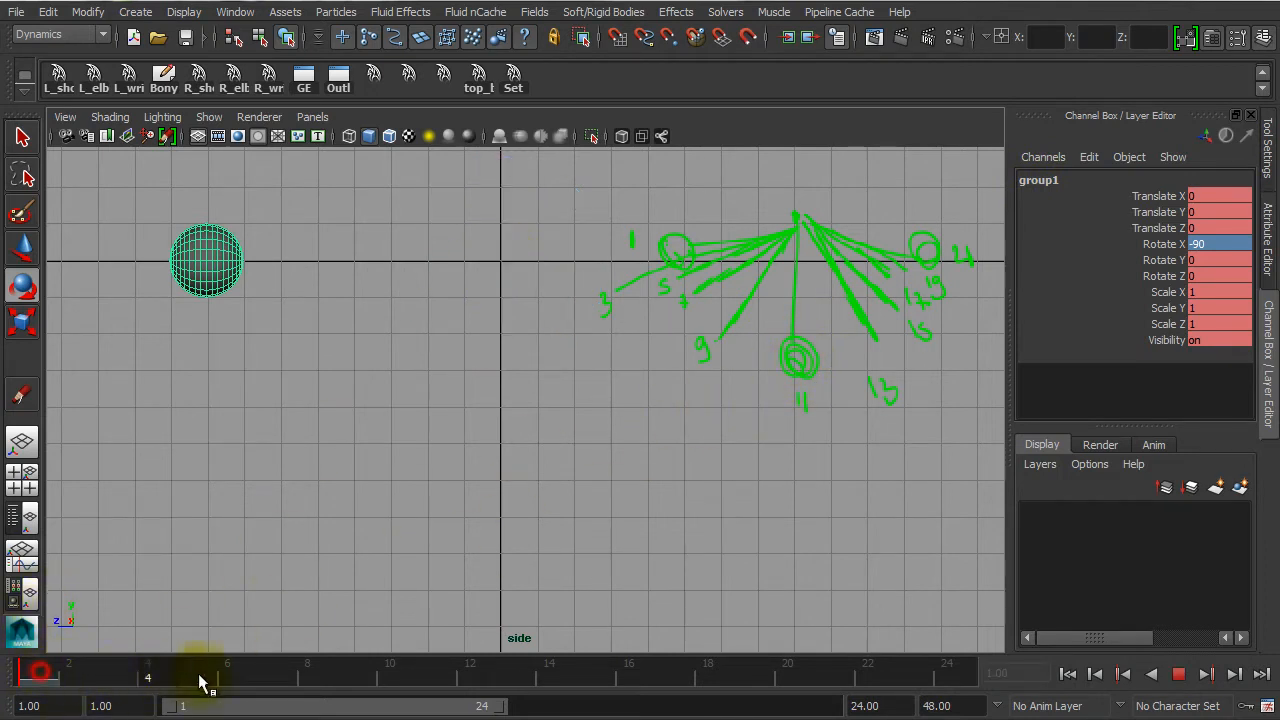
- Key the group's Rotate X at 0 on frame 11 for the pendulum's lowest position
left_click(429, 677)
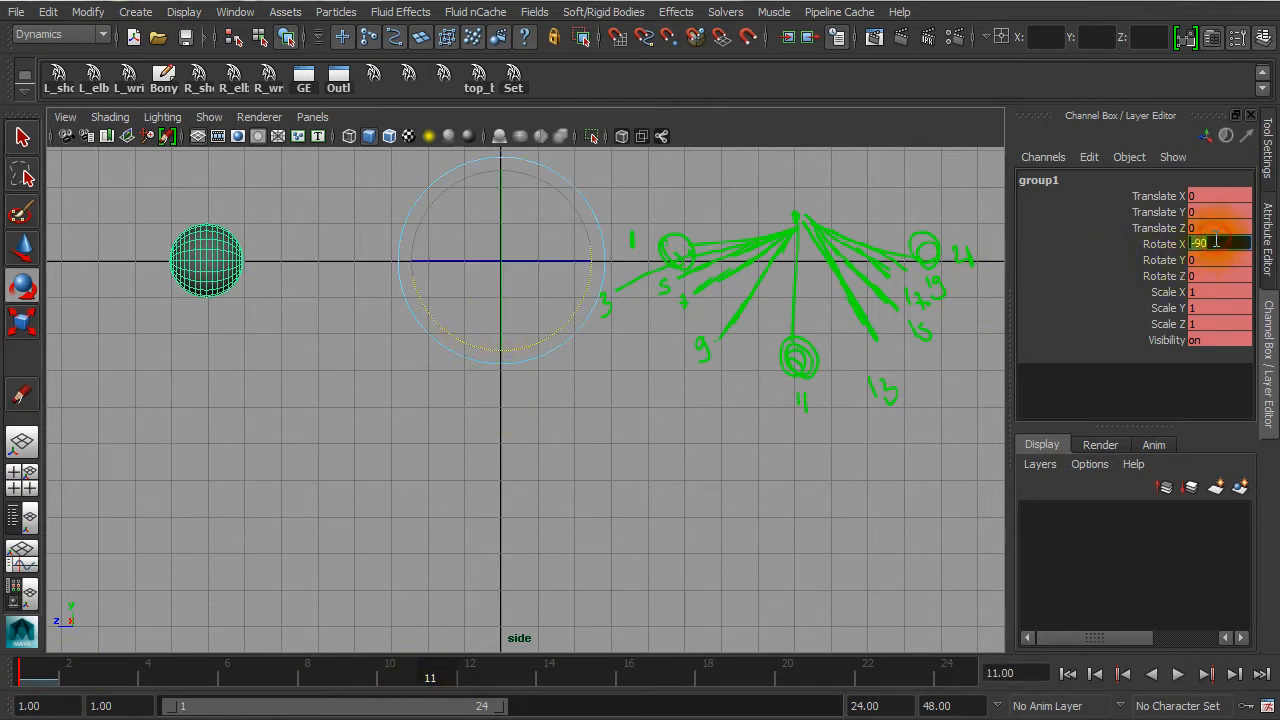
type("0")
key("Return")
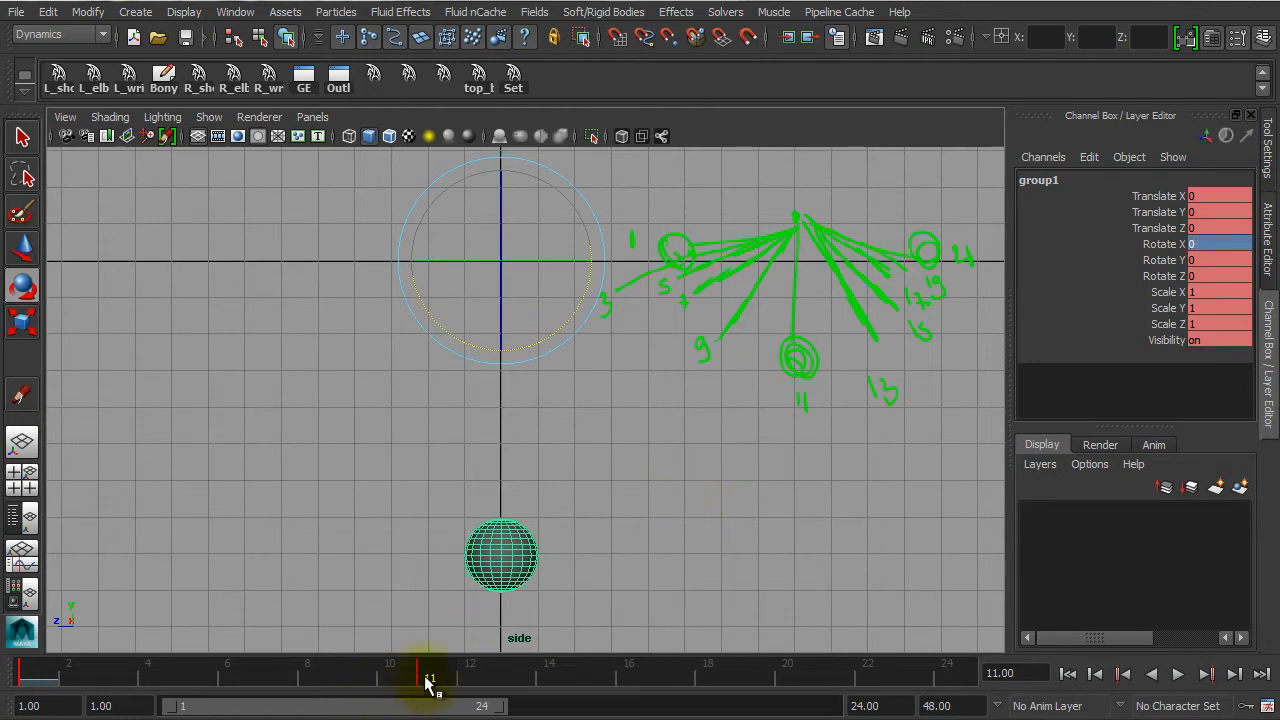
- Copy the interpolated halfway pose from frame 6 (Rotate X -45) to frame 9 and key it there
key("alt+v")
mouse_move(28, 670)
left_mouse_down()
mouse_move(447, 665)
mouse_move(33, 682)
left_mouse_up()
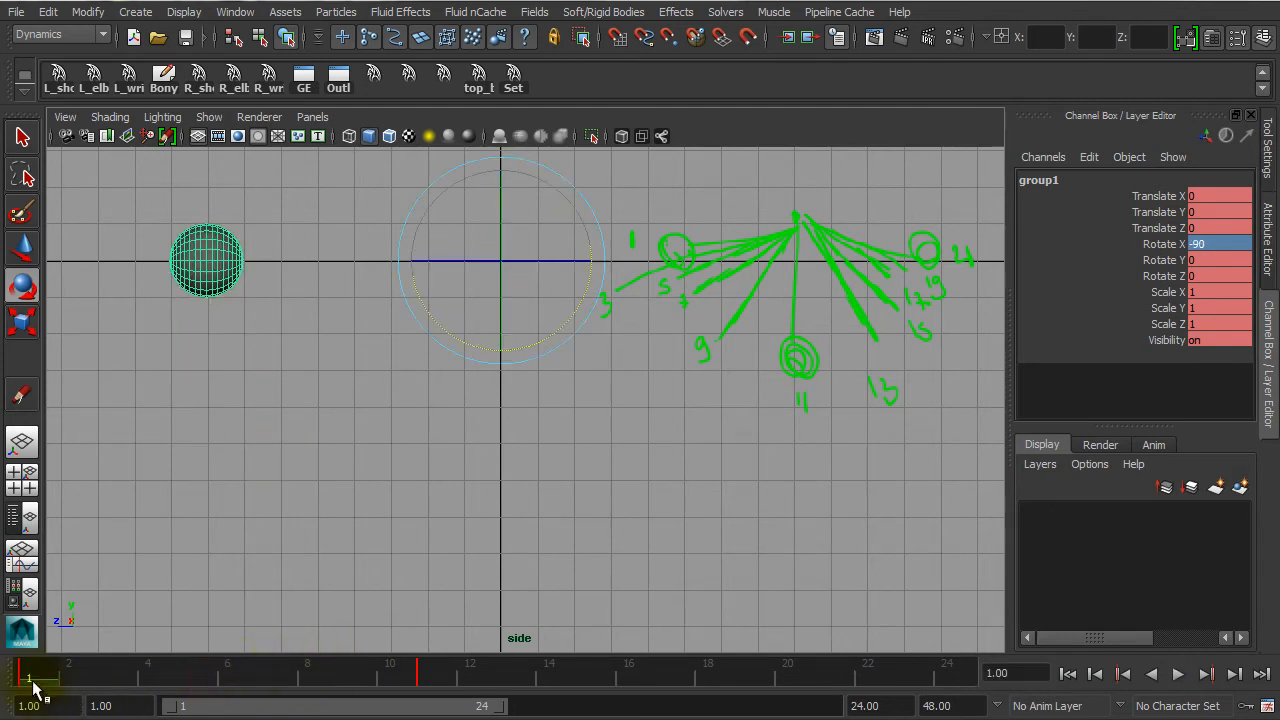
key("alt+v")
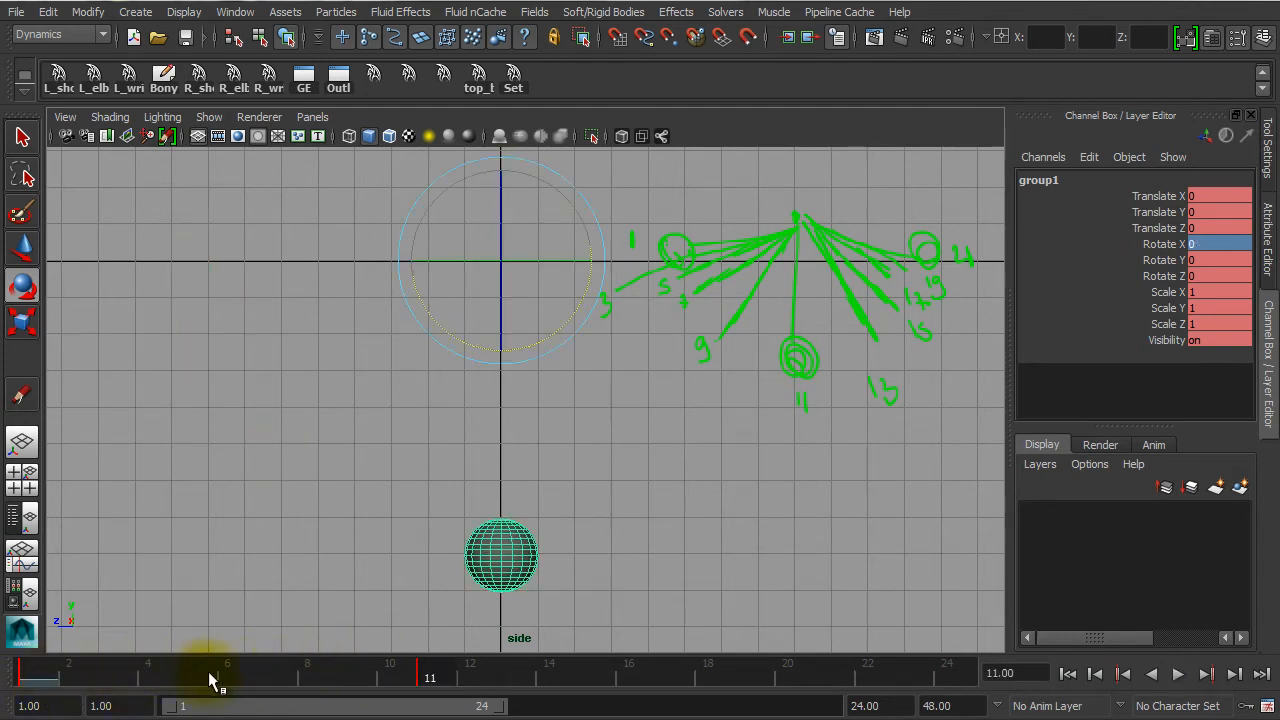
key("alt+v")
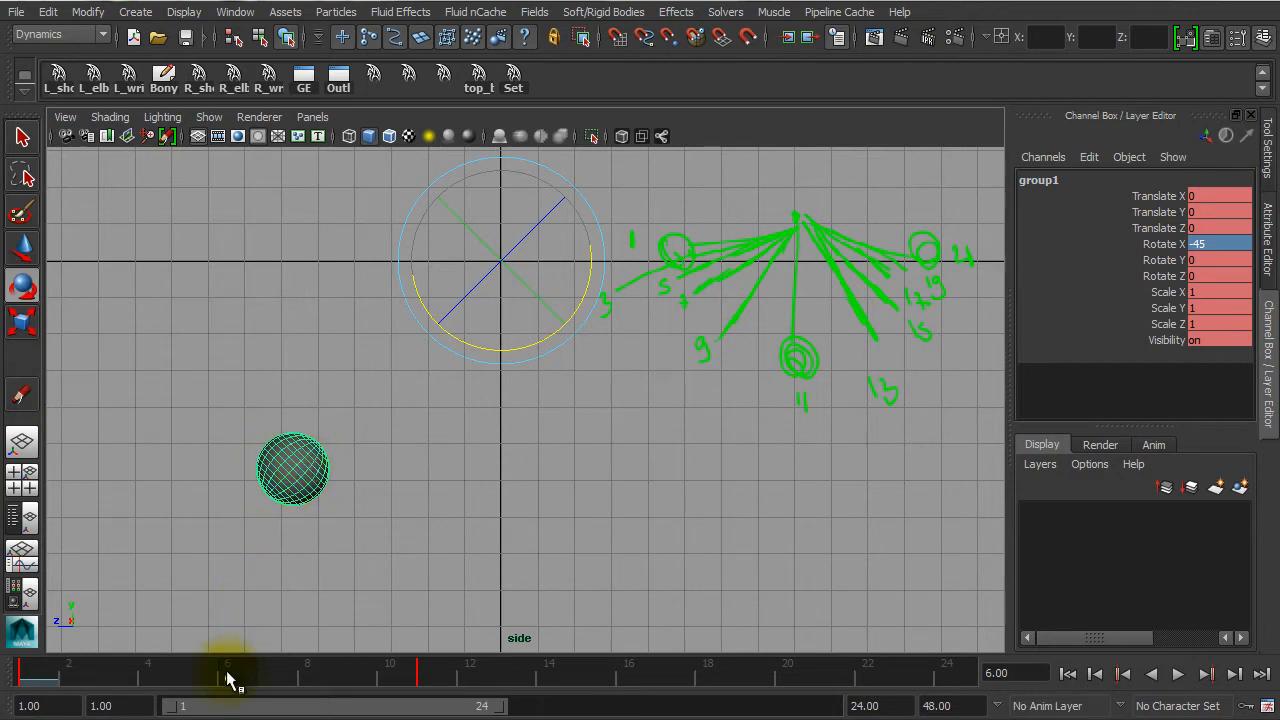
left_click_drag(226, 680, 360, 690)
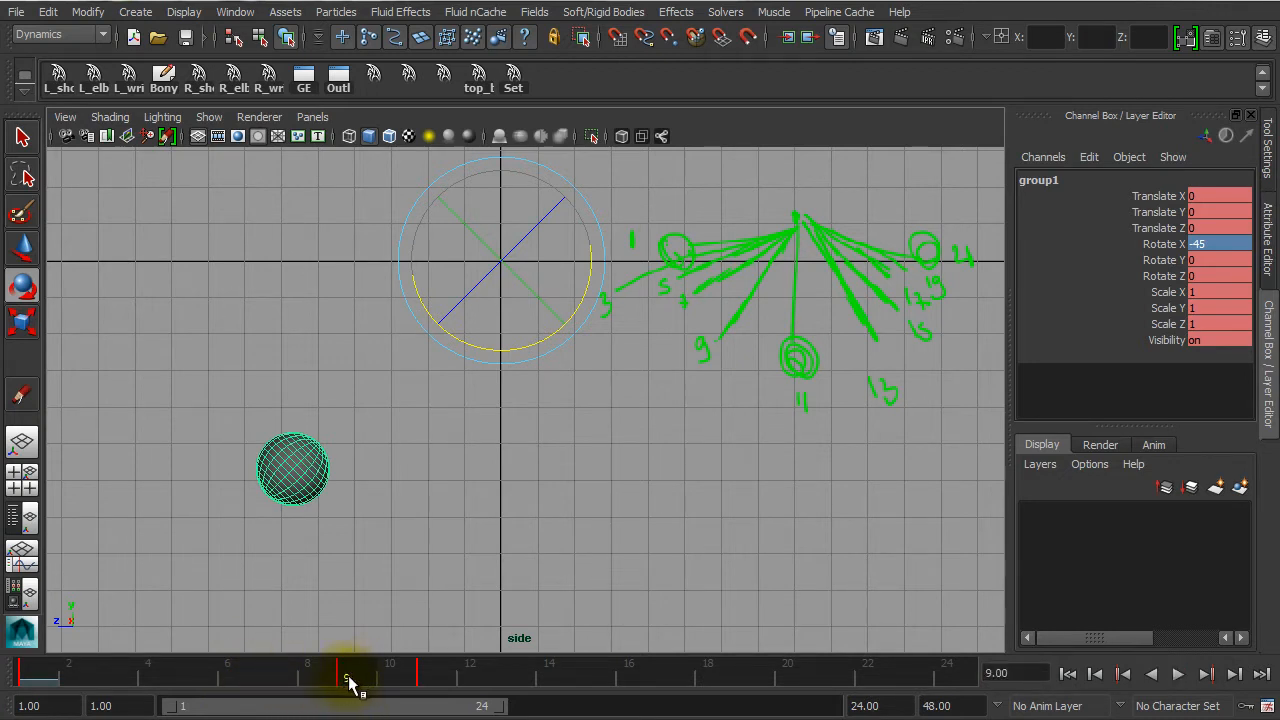
- Copy the interpolated pose from frame 5 (Rotate X -67.5) to frame 7 and key it there
key("alt+v")
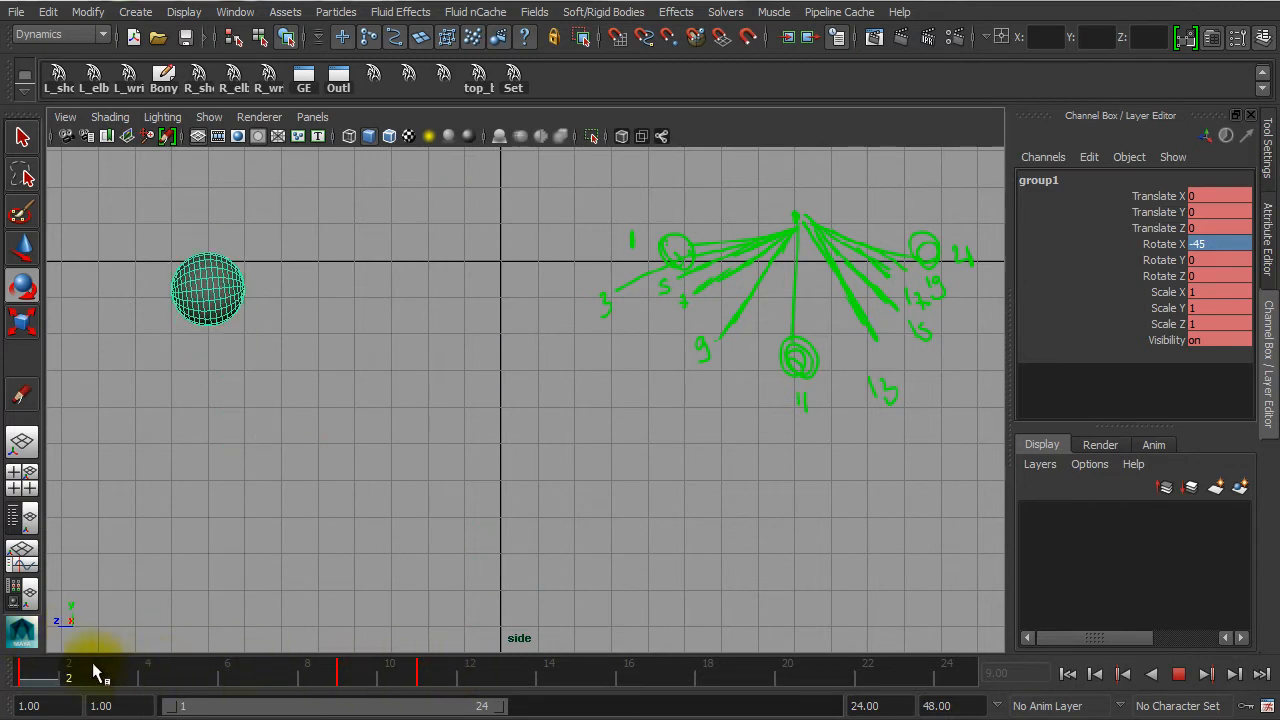
key("alt+v")
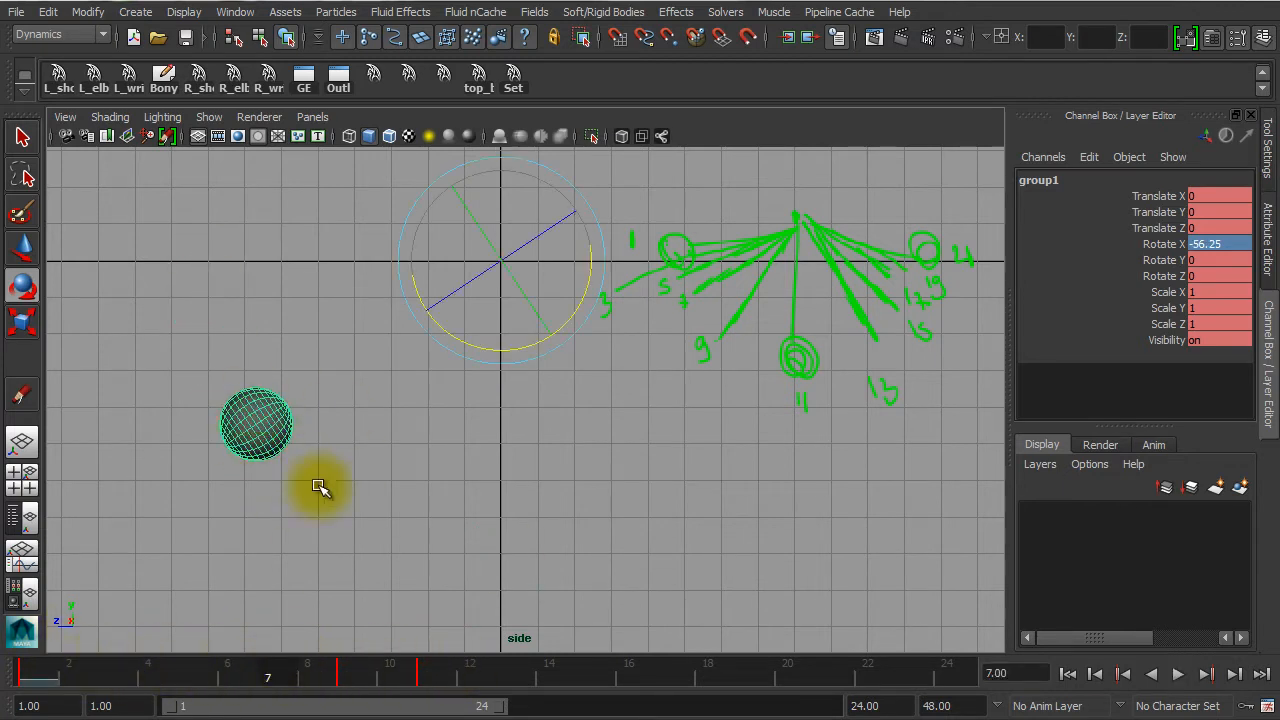
key("alt+v")
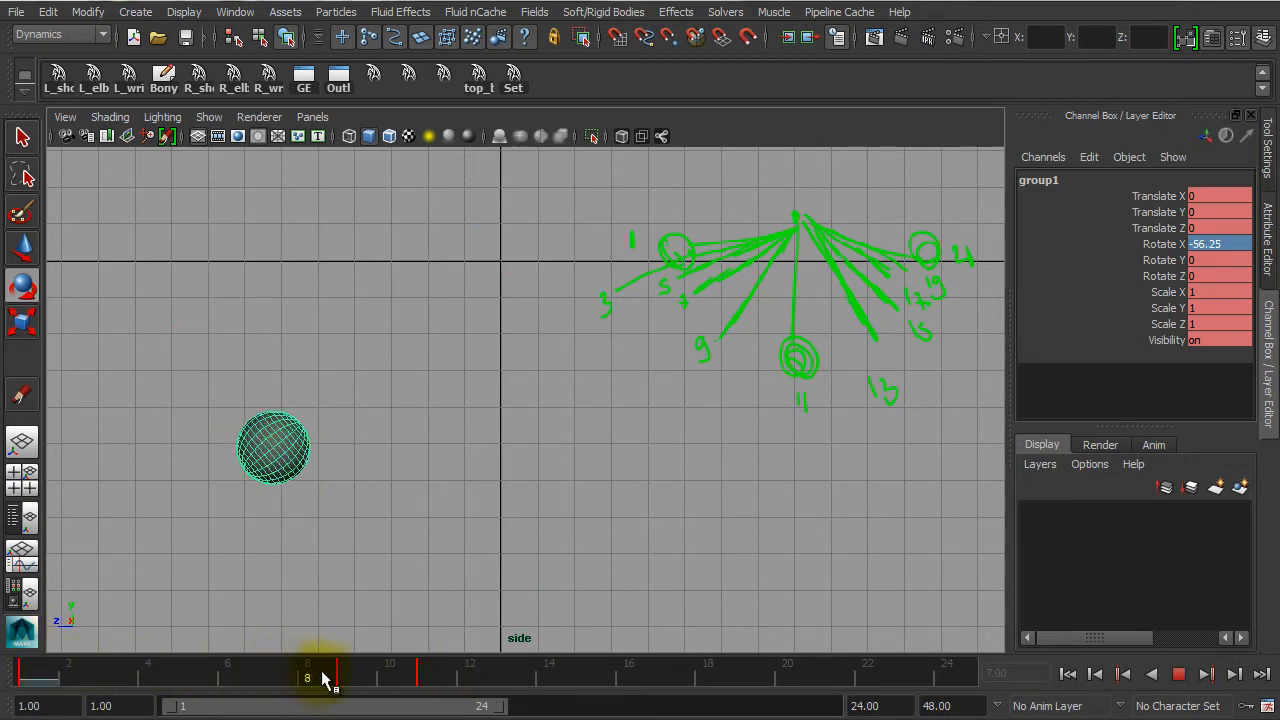
mouse_move(325, 680)
left_mouse_down()
mouse_move(337, 674)
mouse_move(52, 678)
mouse_move(357, 686)
mouse_move(34, 690)
mouse_move(213, 686)
left_mouse_up()
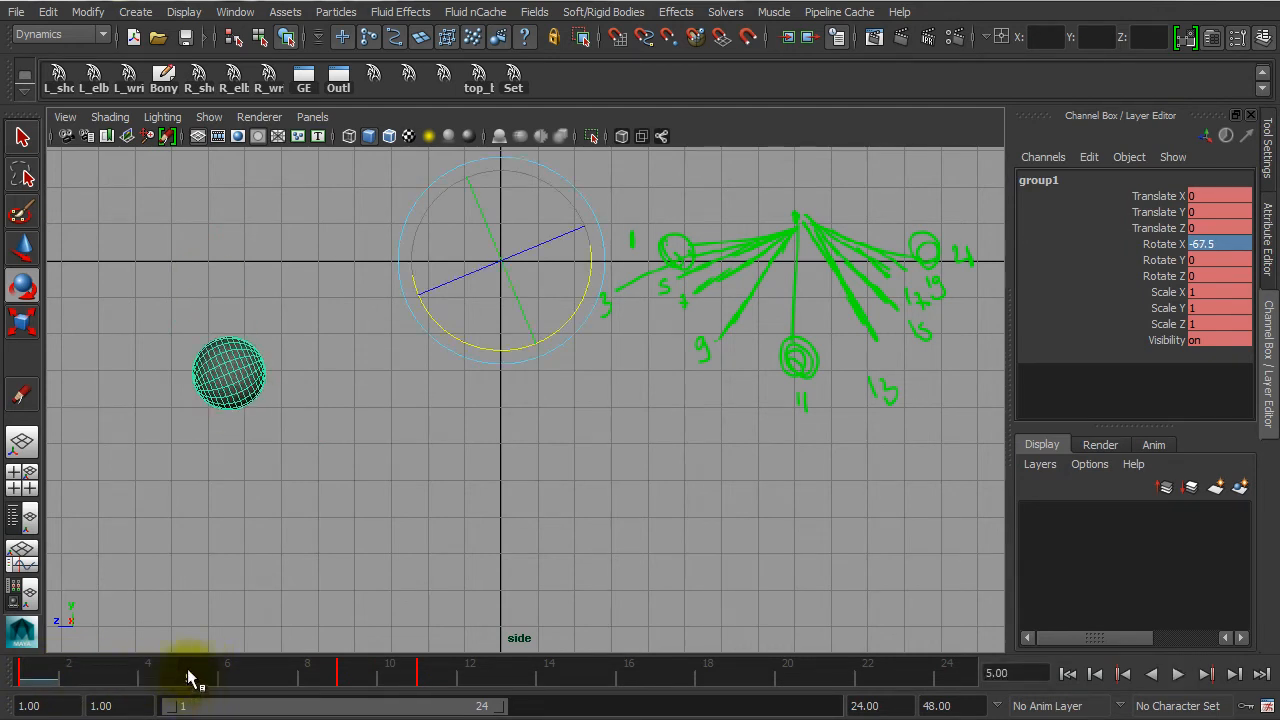
middle_click(270, 683)
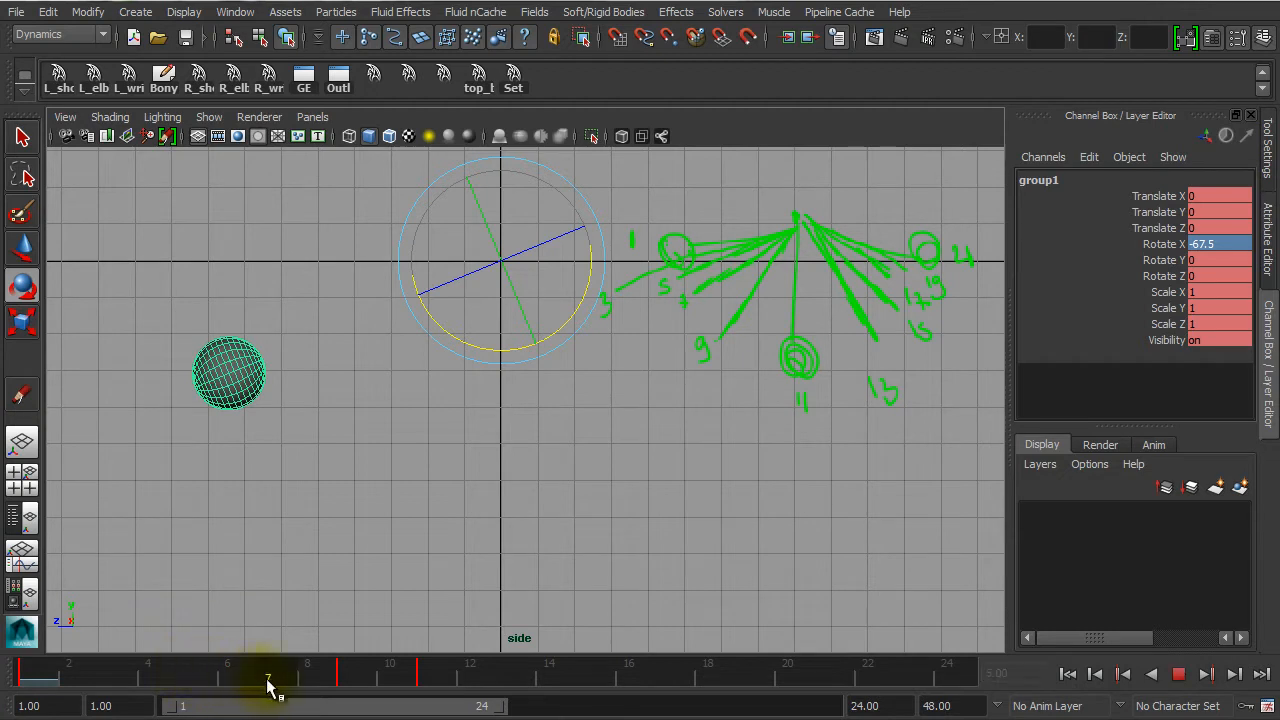
- Copy the interpolated pose from frame 4 (Rotate X -78.75) to frame 5 and key it there
key("alt+v")
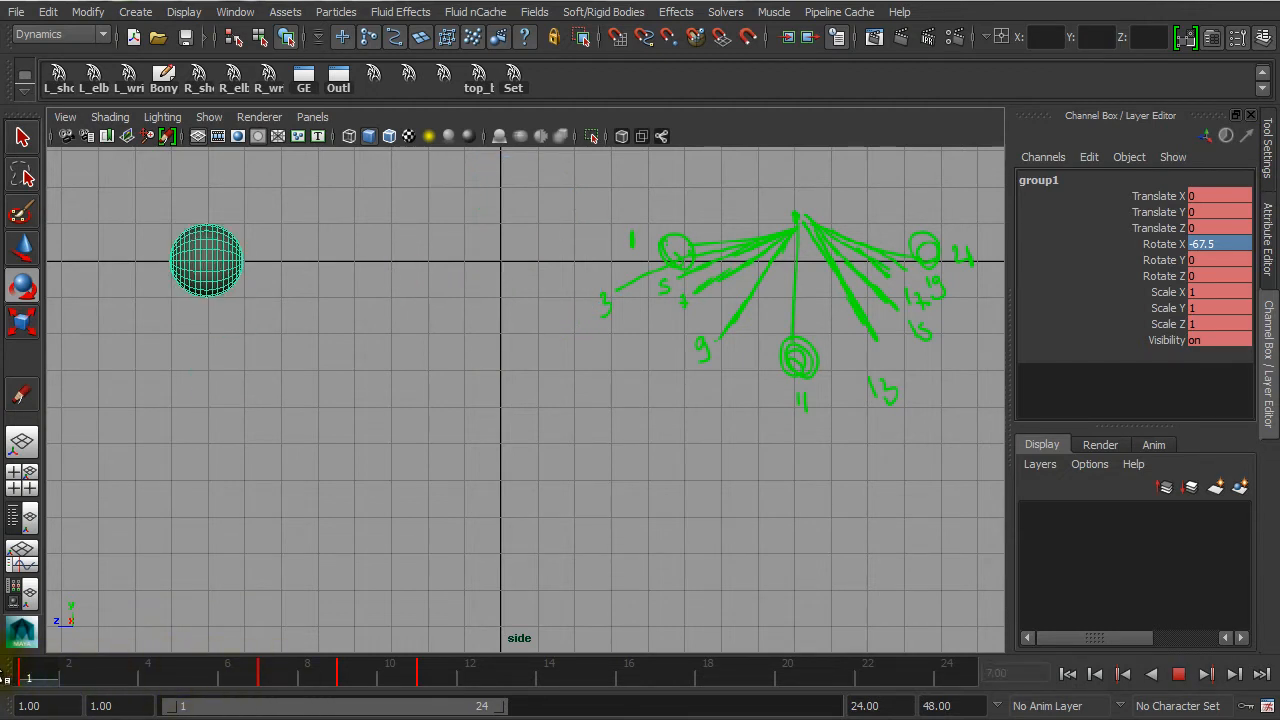
left_click(153, 680)
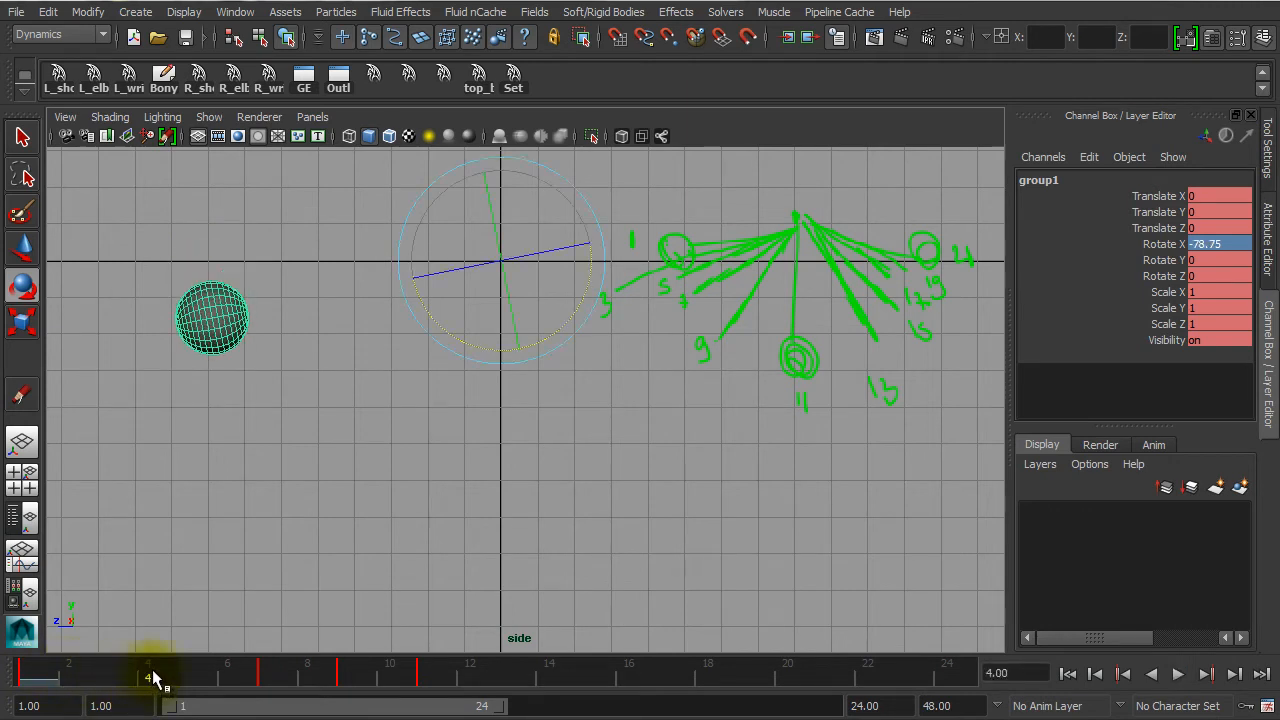
left_click_drag(153, 680, 190, 683)
key("alt+v")
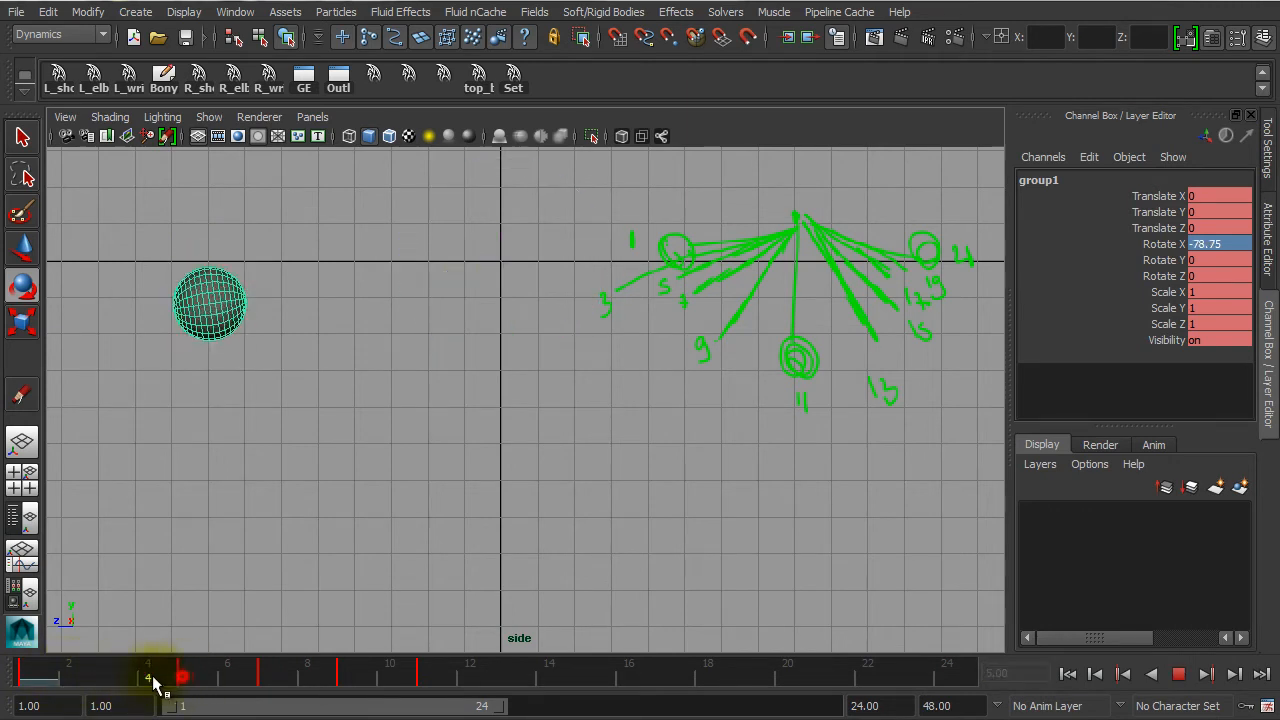
- Copy the interpolated pose from frame 2 (Rotate X -87.188) to frame 3 and key it there
left_click_drag(25, 668, 110, 679)
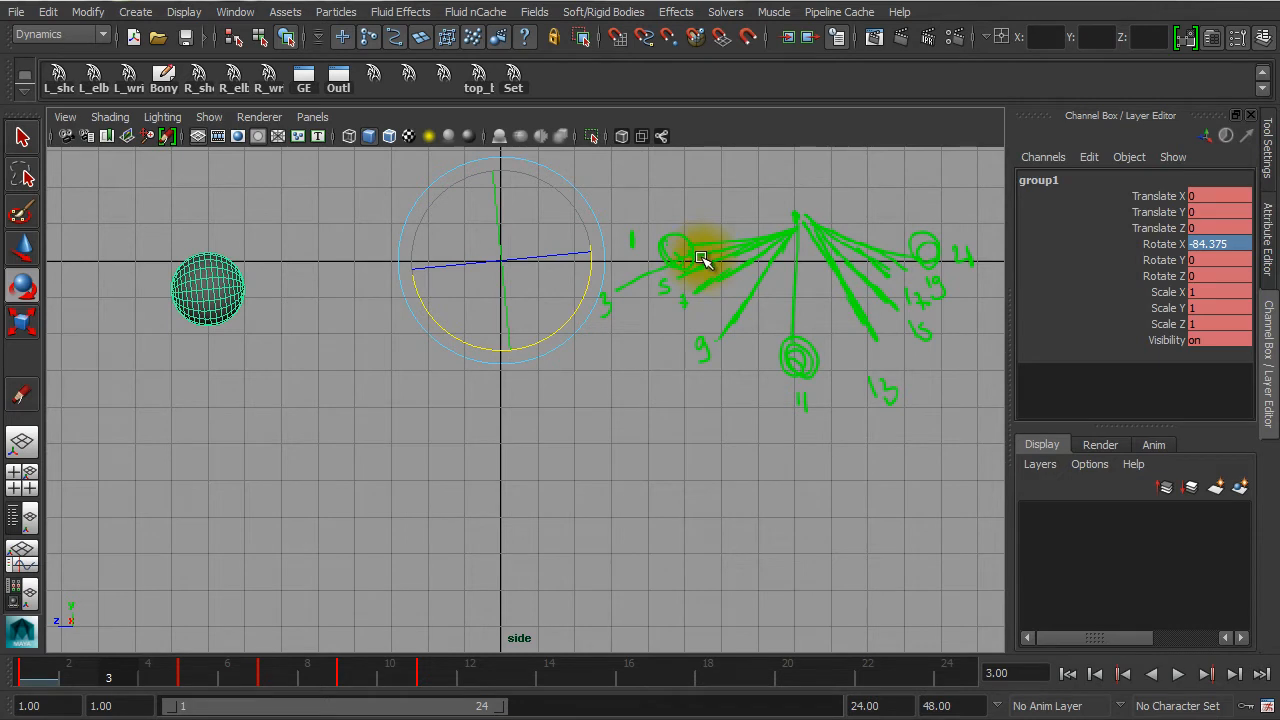
key("alt+v")
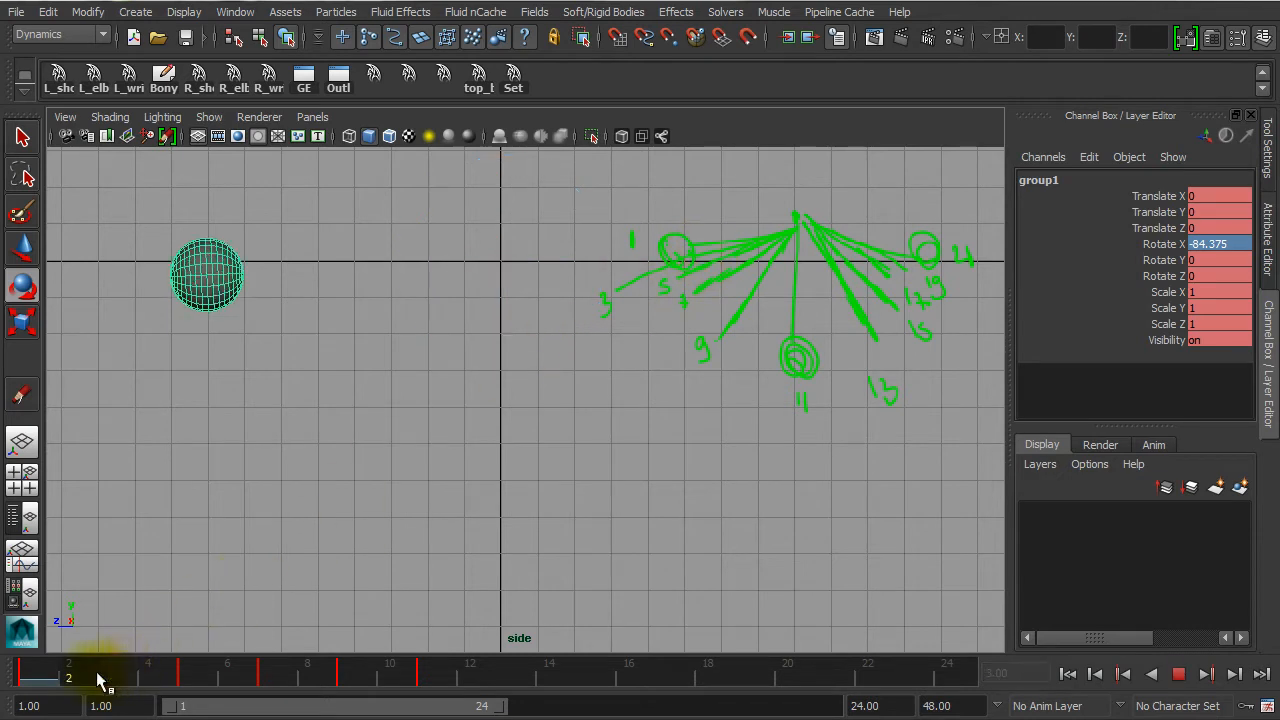
key("alt+v")
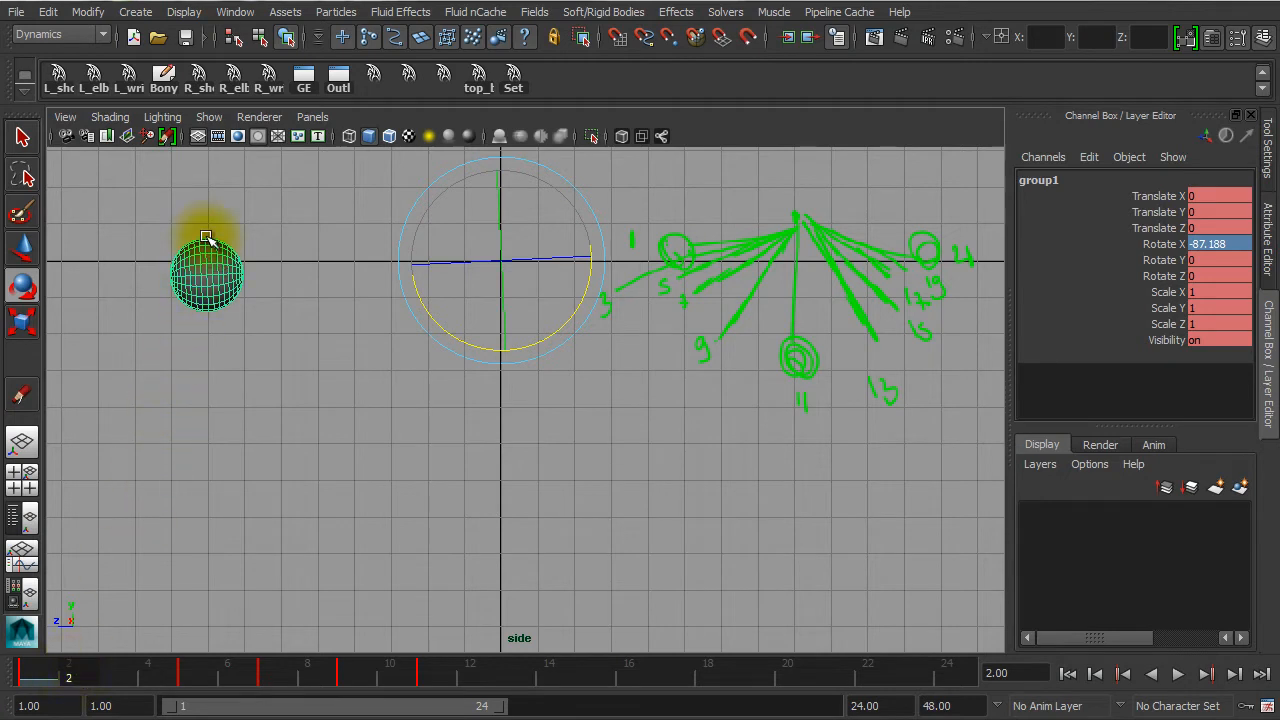
left_click_drag(72, 676, 105, 680)
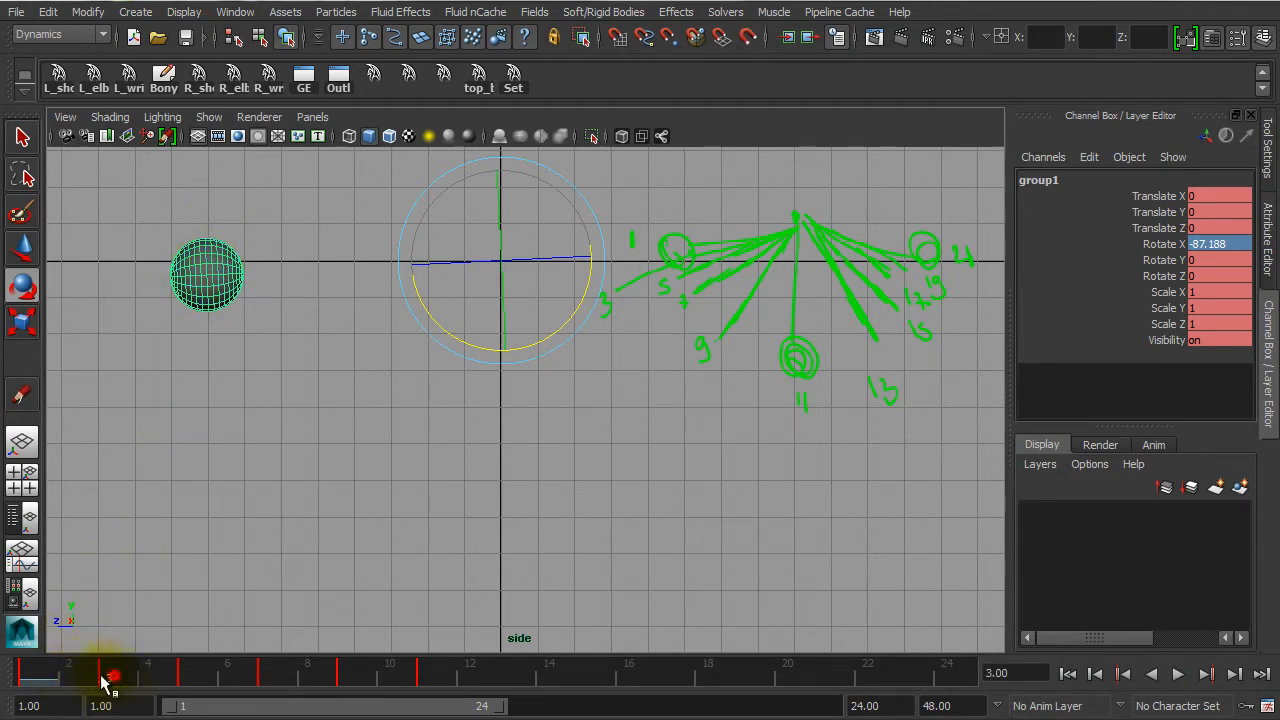
- Review the downswing spacing by stepping through the group's keys from frame 1 to frame 11
key("alt+v")
mouse_move(37, 677)
left_mouse_down()
mouse_move(79, 682)
mouse_move(37, 683)
left_mouse_up()
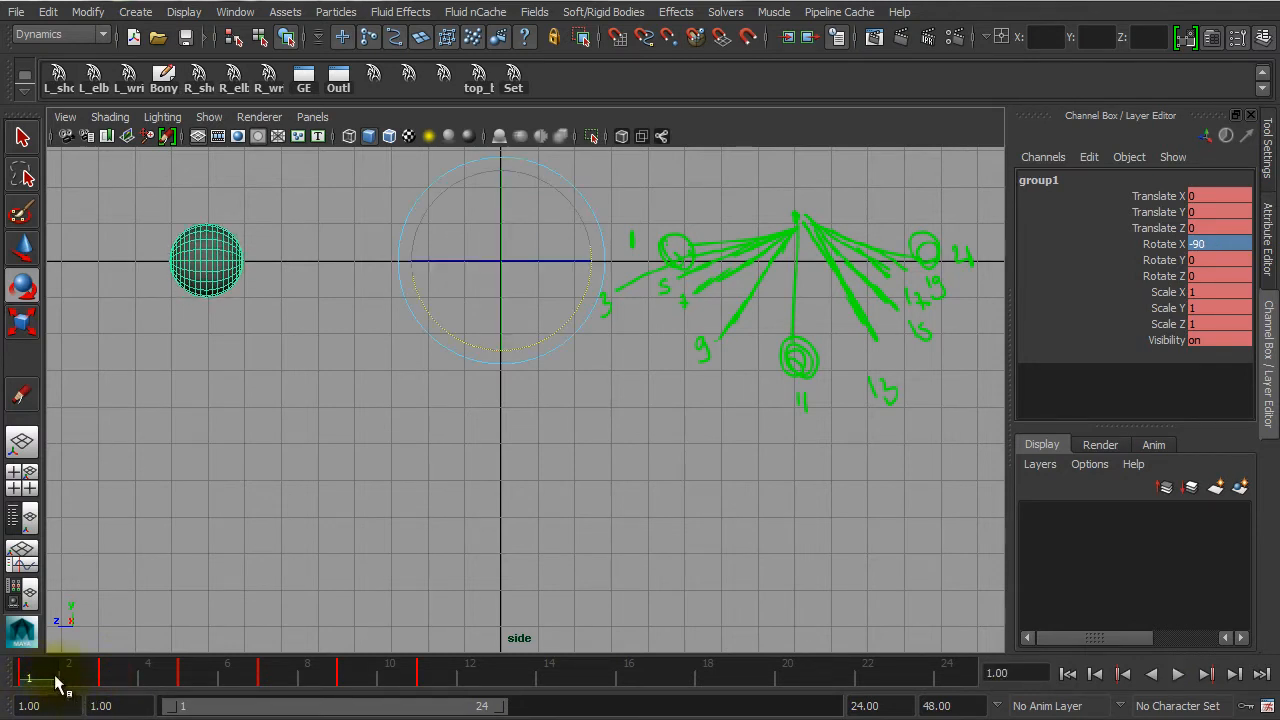
key("period")
key("period")
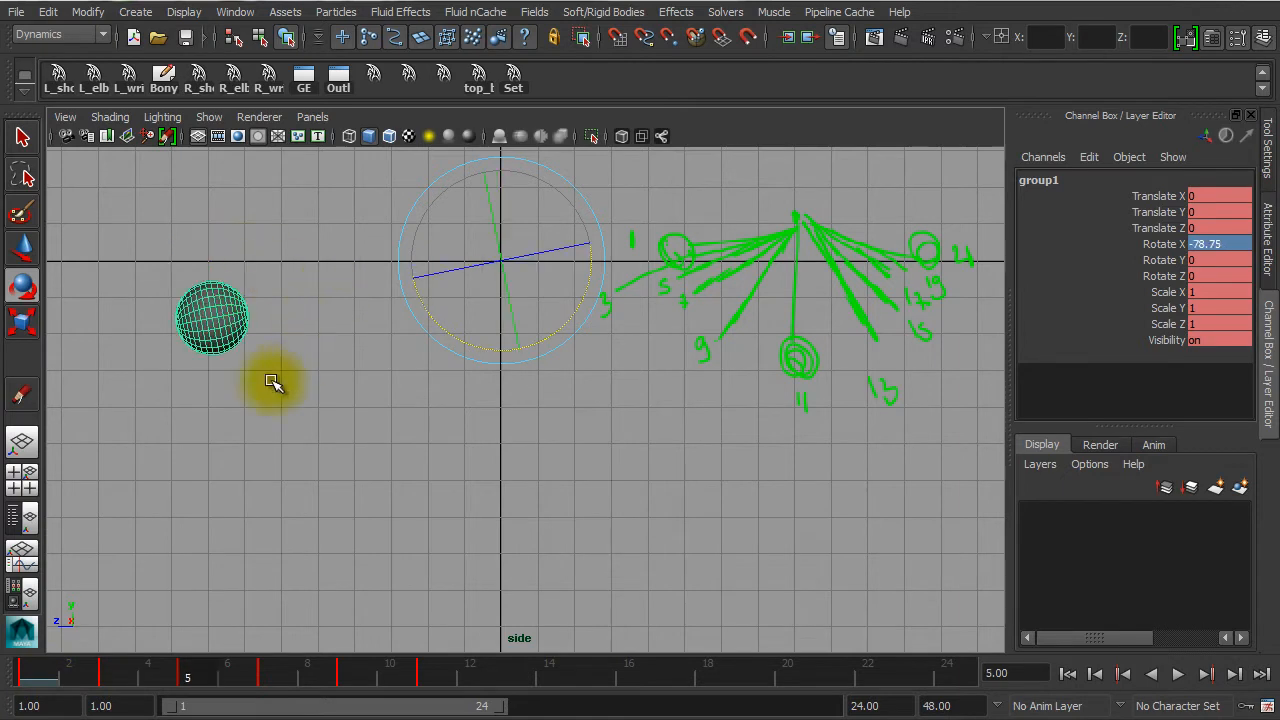
key("period")
key("period")
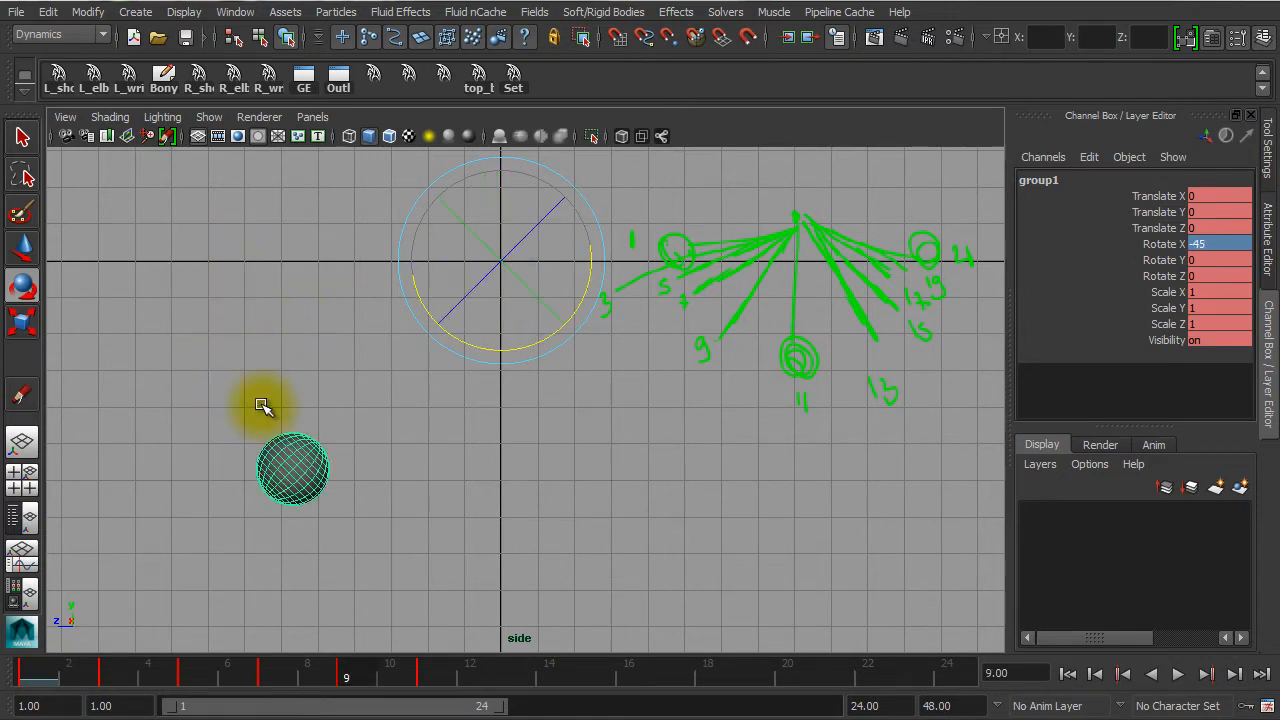
key("period")
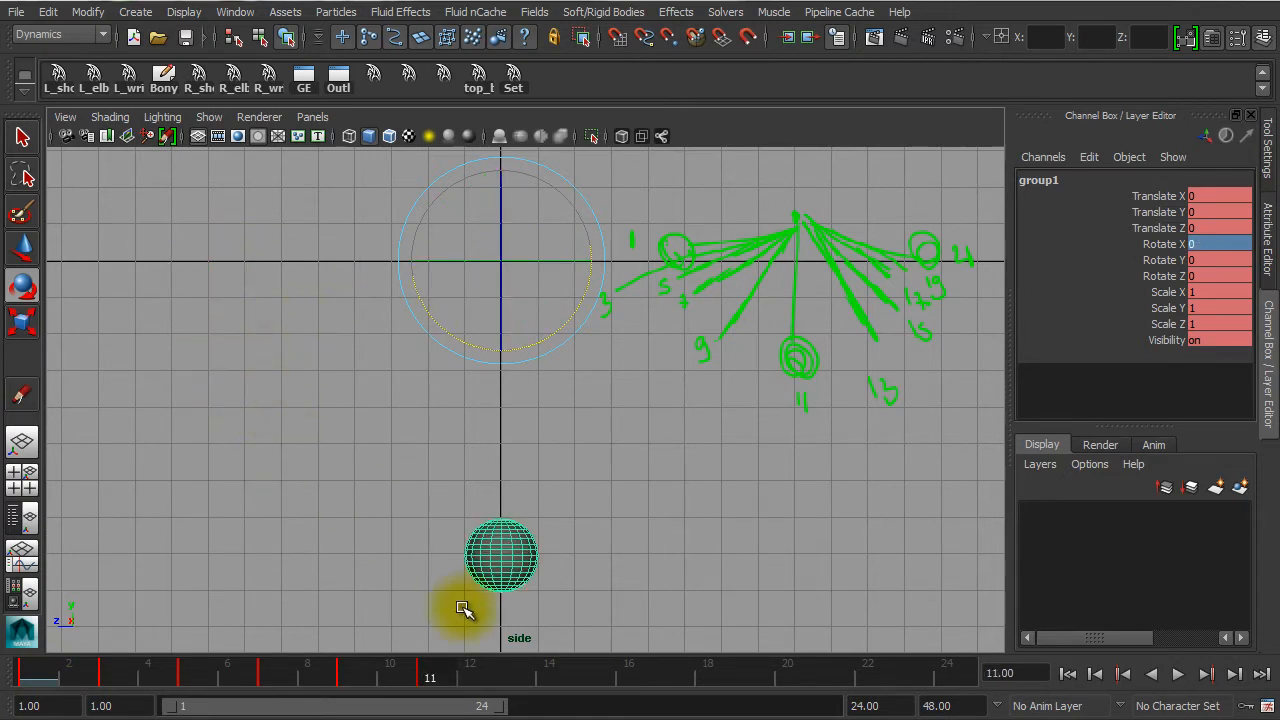
- Key the group at frame 21 with Rotate X at 90 for the opposite end of the swing
left_click_drag(432, 677, 672, 680)
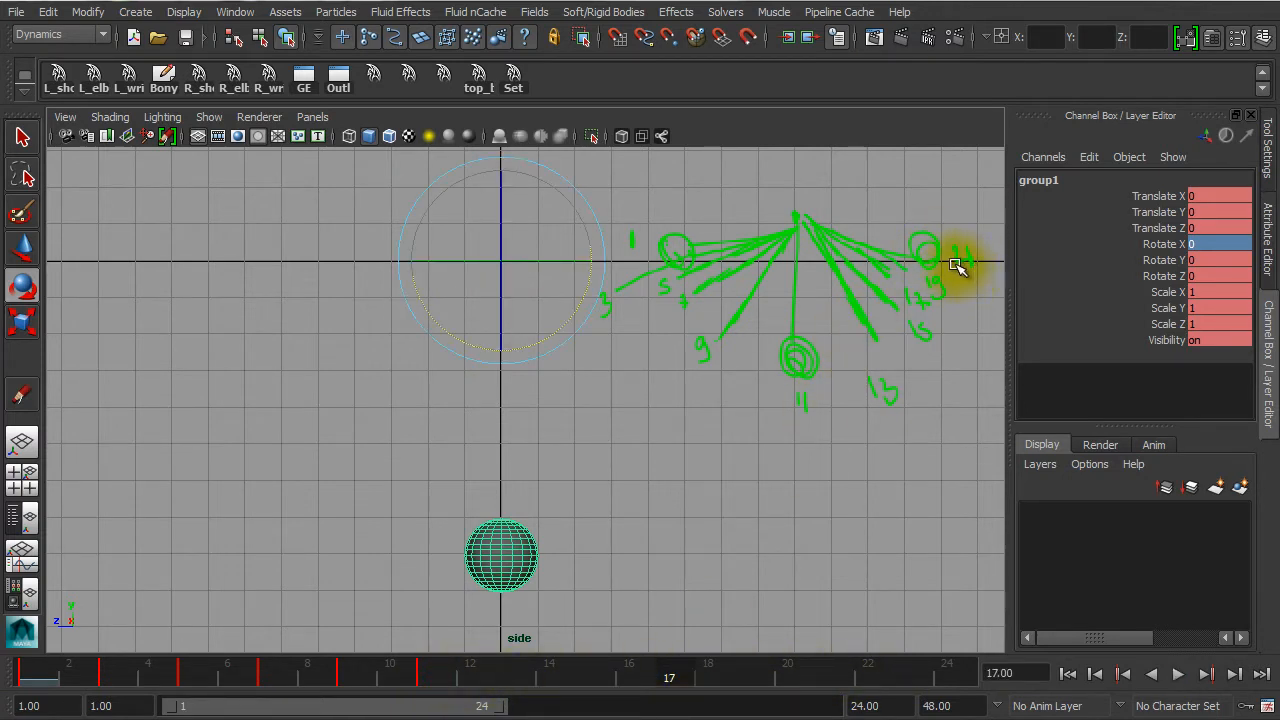
left_click_drag(664, 676, 846, 698)
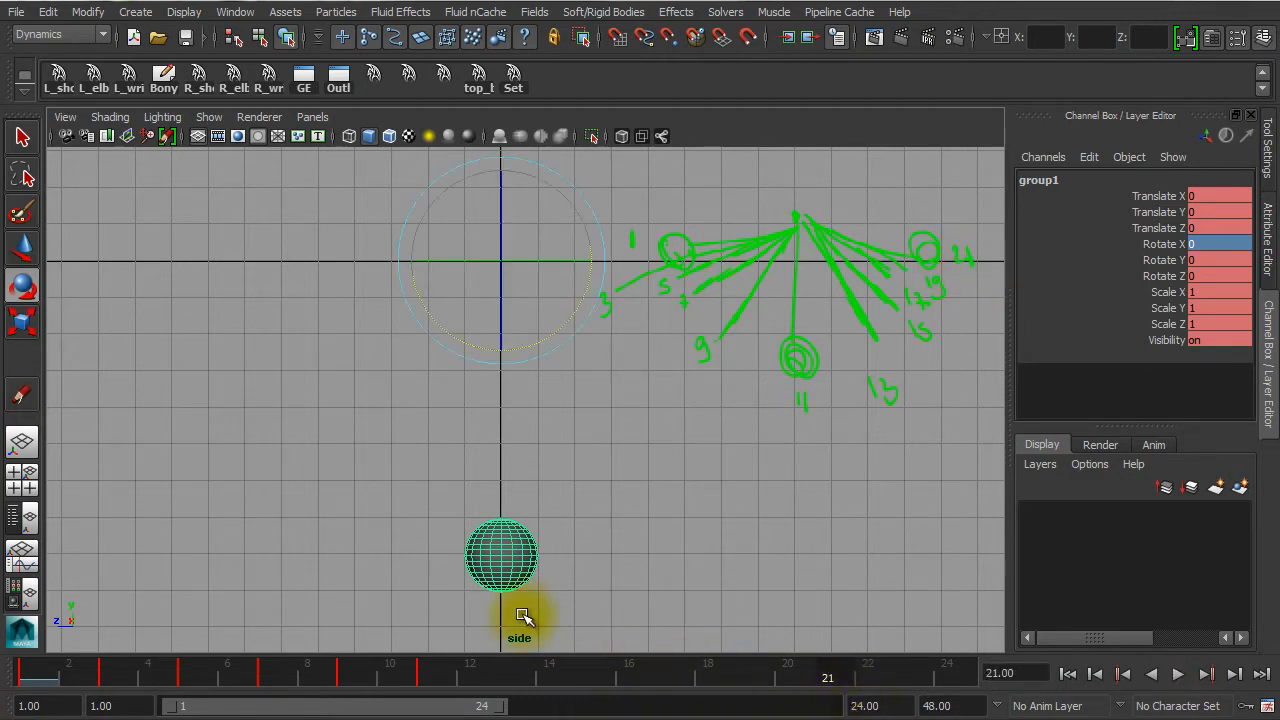
mouse_move(484, 352)
left_mouse_down()
mouse_move(457, 343)
mouse_move(686, 349)
mouse_move(672, 349)
left_mouse_up()
double_click(1238, 243)
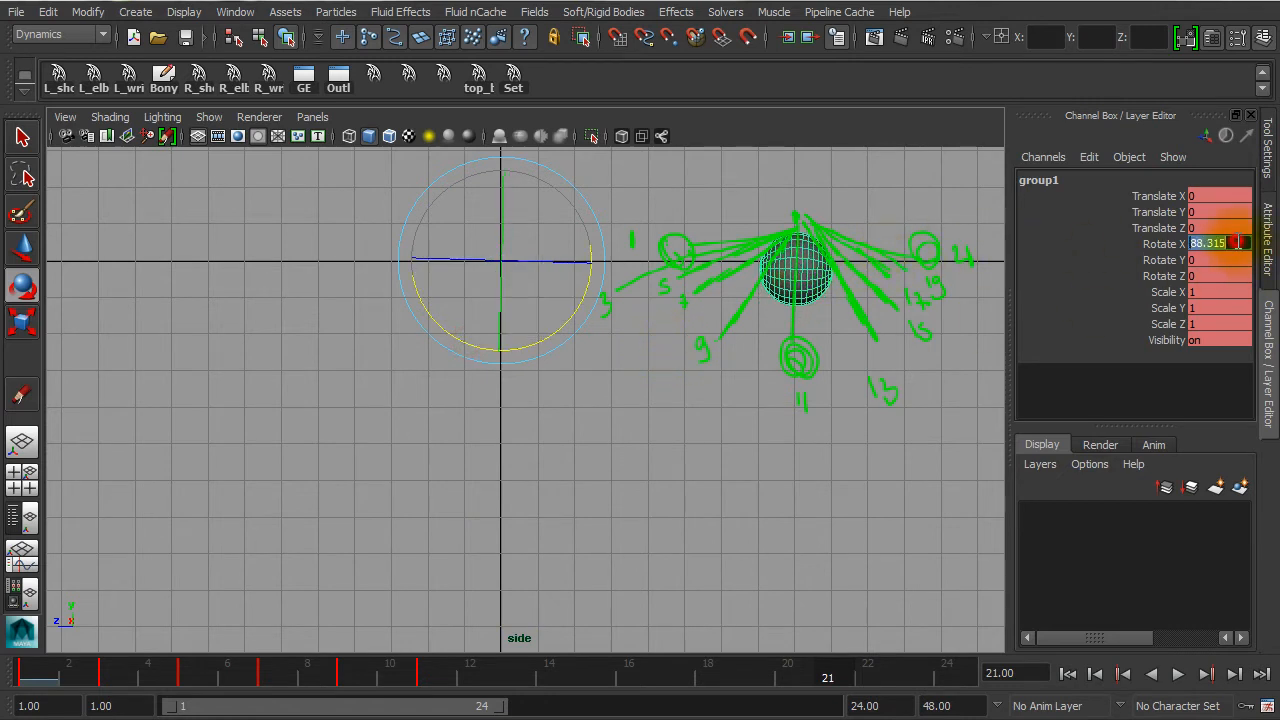
key("Return")
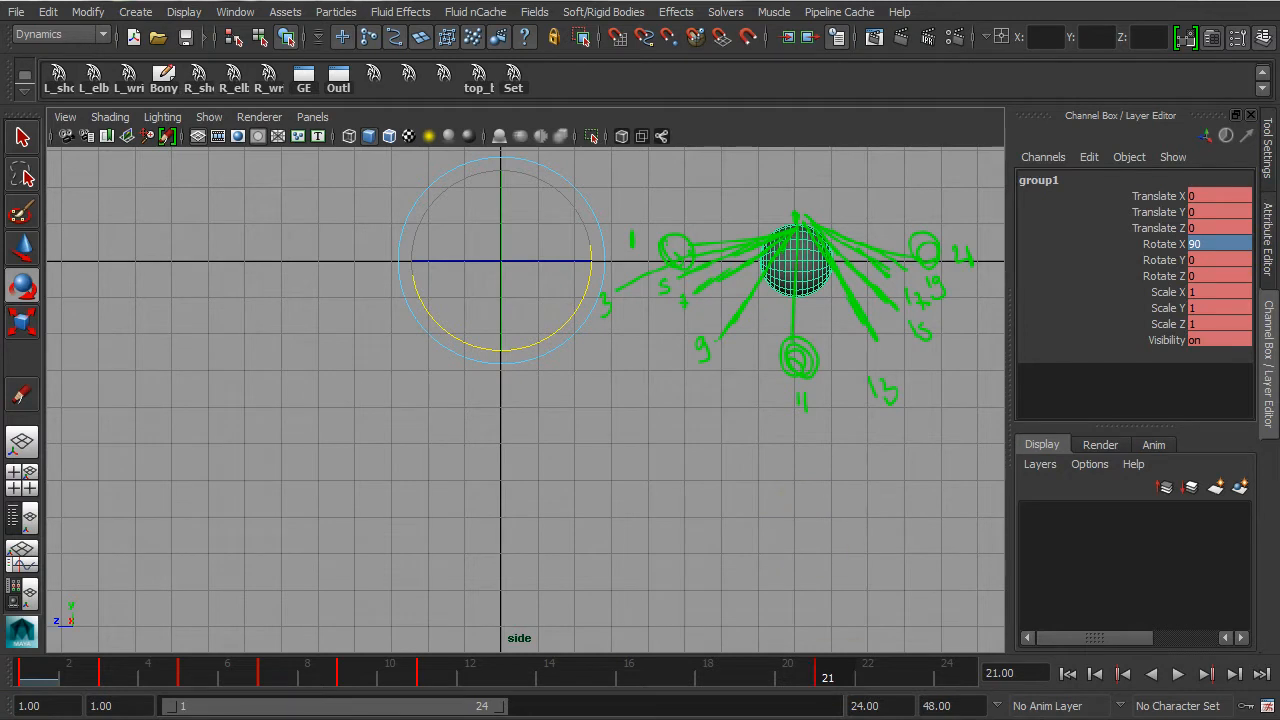
- Key the upswing breakdown poses at frames 13, 15 and 17, with Rotate X 45 at frame 13 and 78.75 at frame 17
left_click_drag(828, 686, 630, 684)
left_click(718, 468)
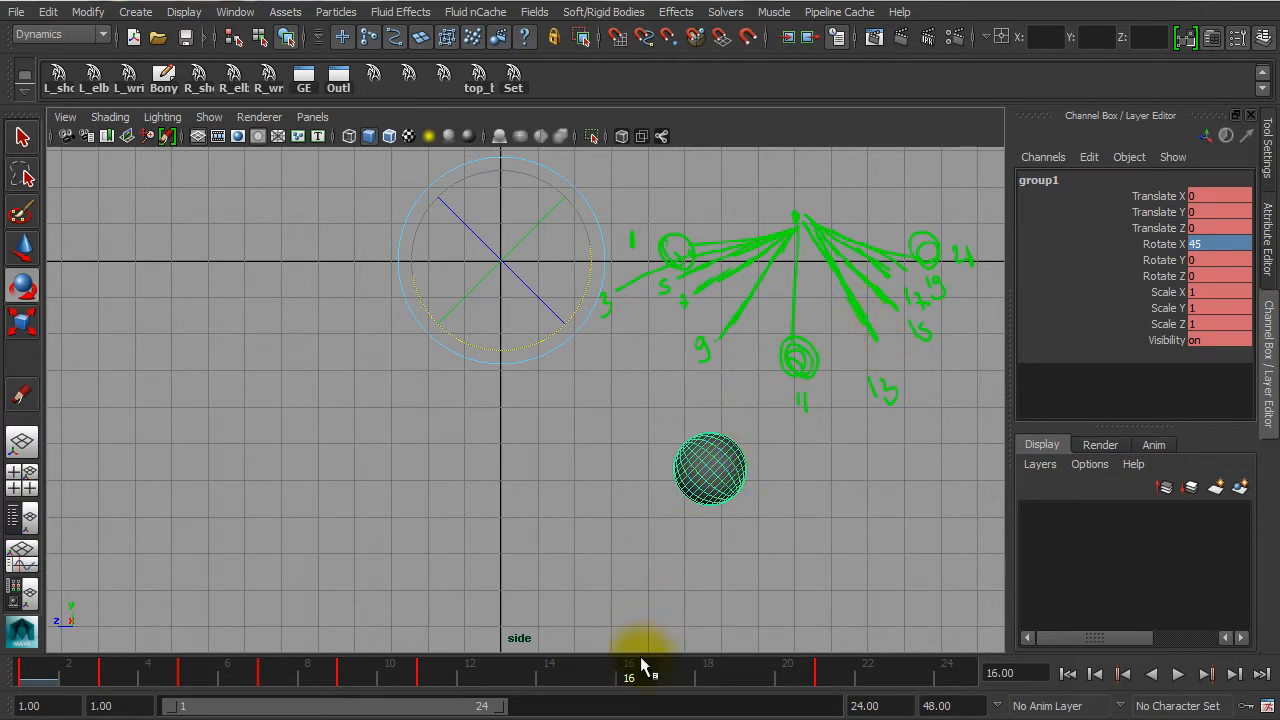
mouse_move(631, 676)
left_mouse_down()
mouse_move(497, 677)
mouse_move(714, 680)
mouse_move(670, 683)
left_mouse_up()
key("alt+v")
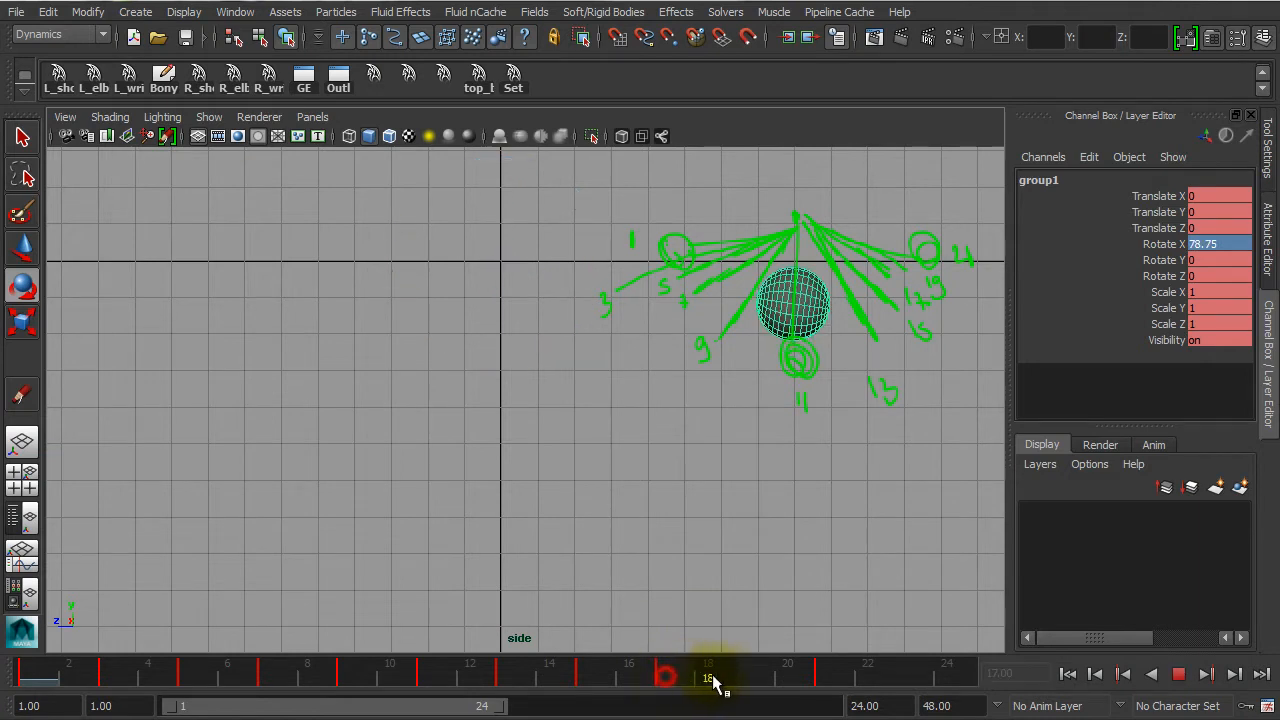
- Copy the interpolated pose from frame 20 (Rotate X 87.188) to frame 19, key it, and play back the swing
left_click(748, 680)
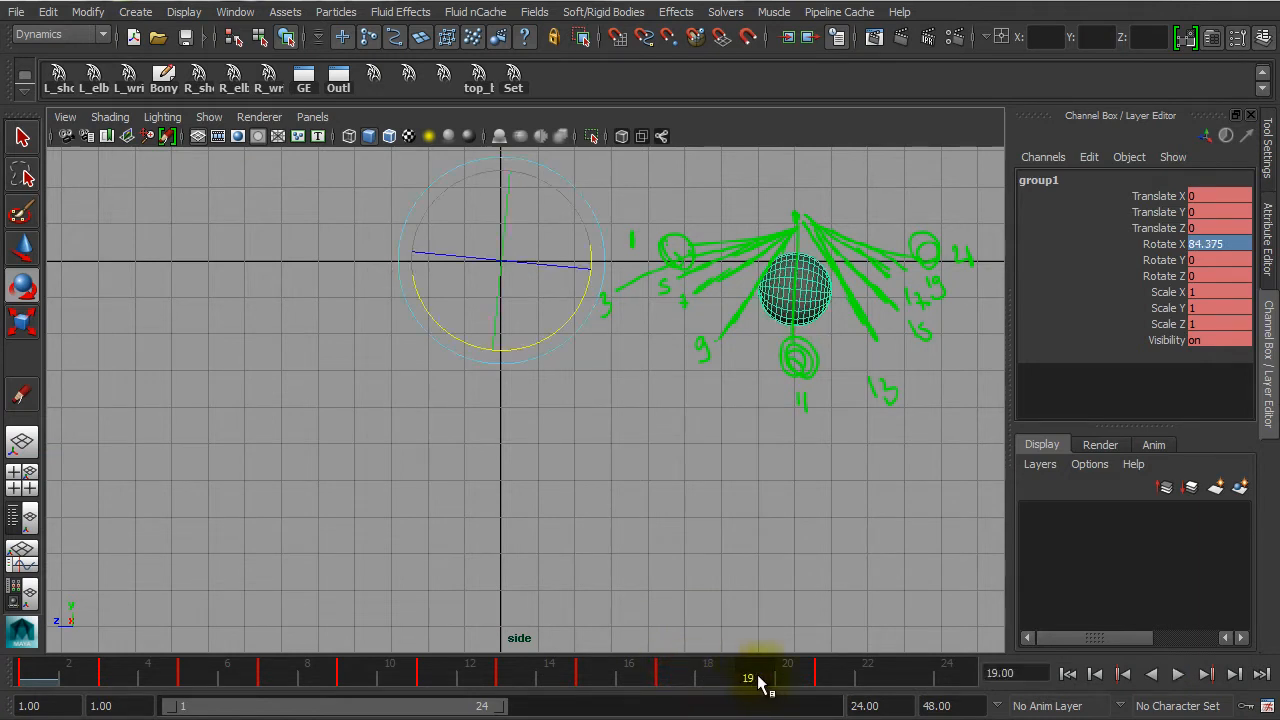
left_click(777, 678)
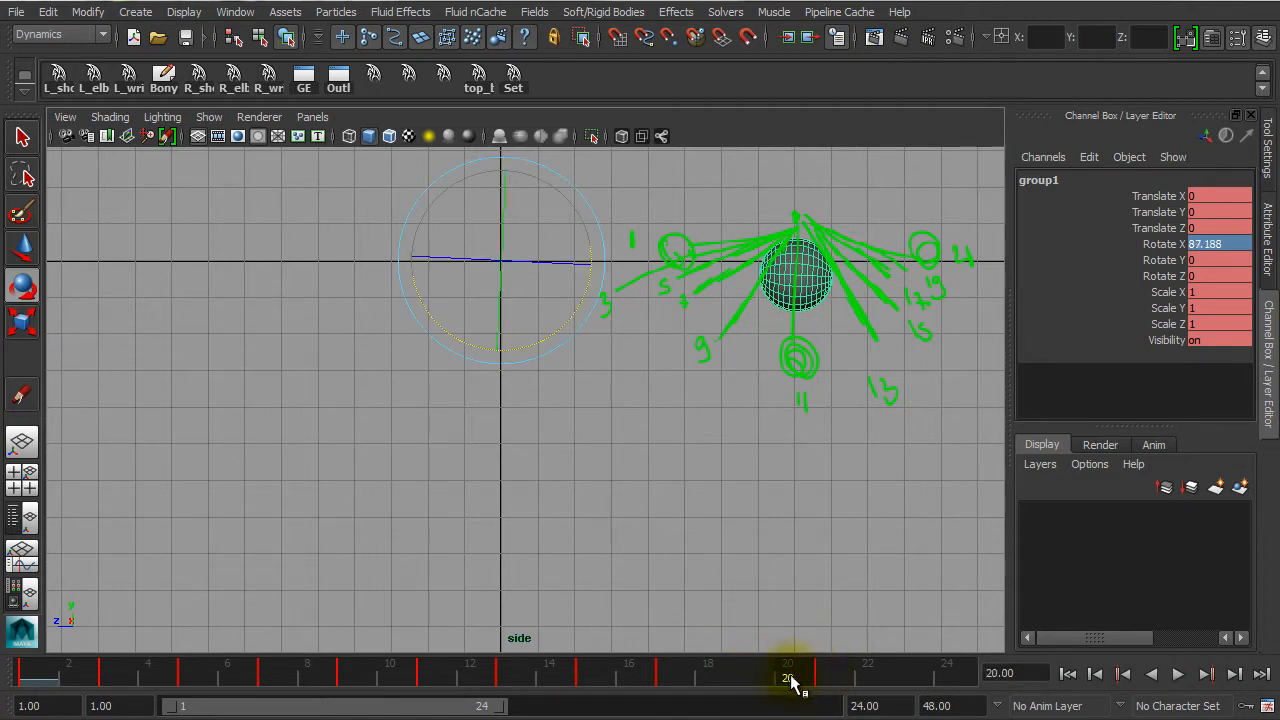
left_click(752, 680)
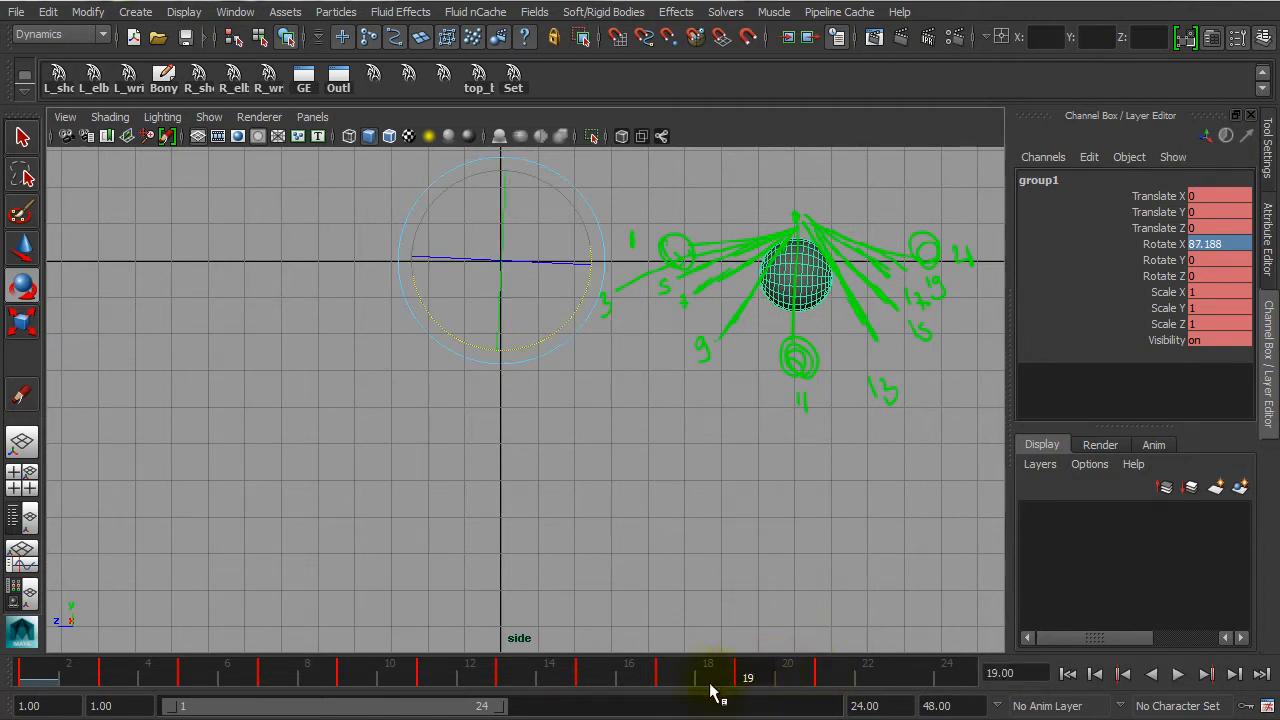
left_click(1178, 675)
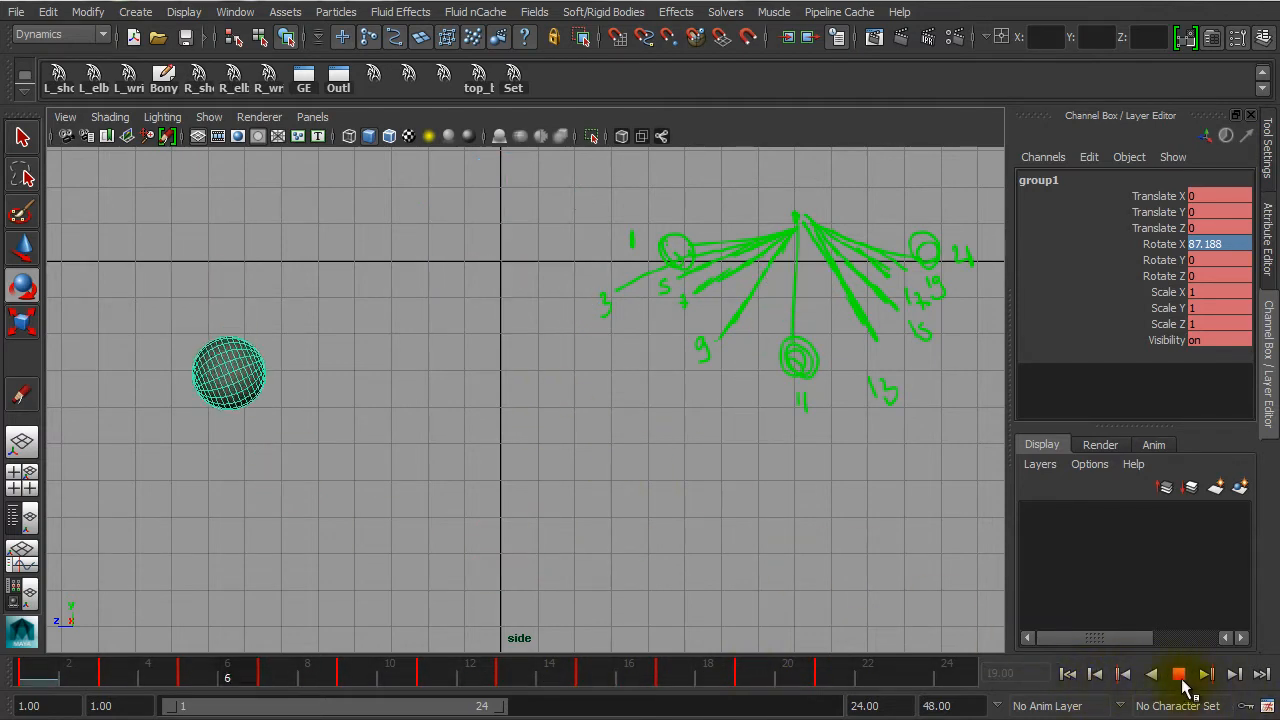
- Stop the playback, extend the playback range to end at frame 42, and replay the animation
left_click(1178, 675)
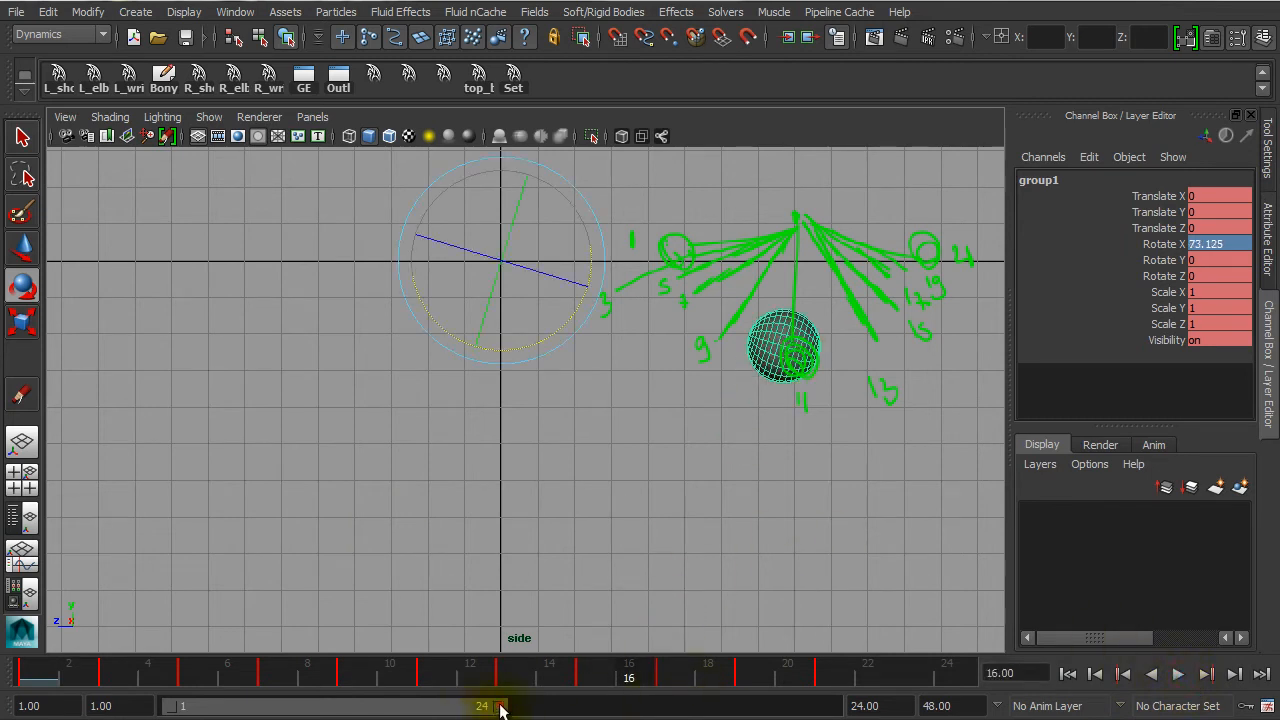
left_click_drag(500, 707, 740, 706)
left_click(372, 680)
key("alt+v")
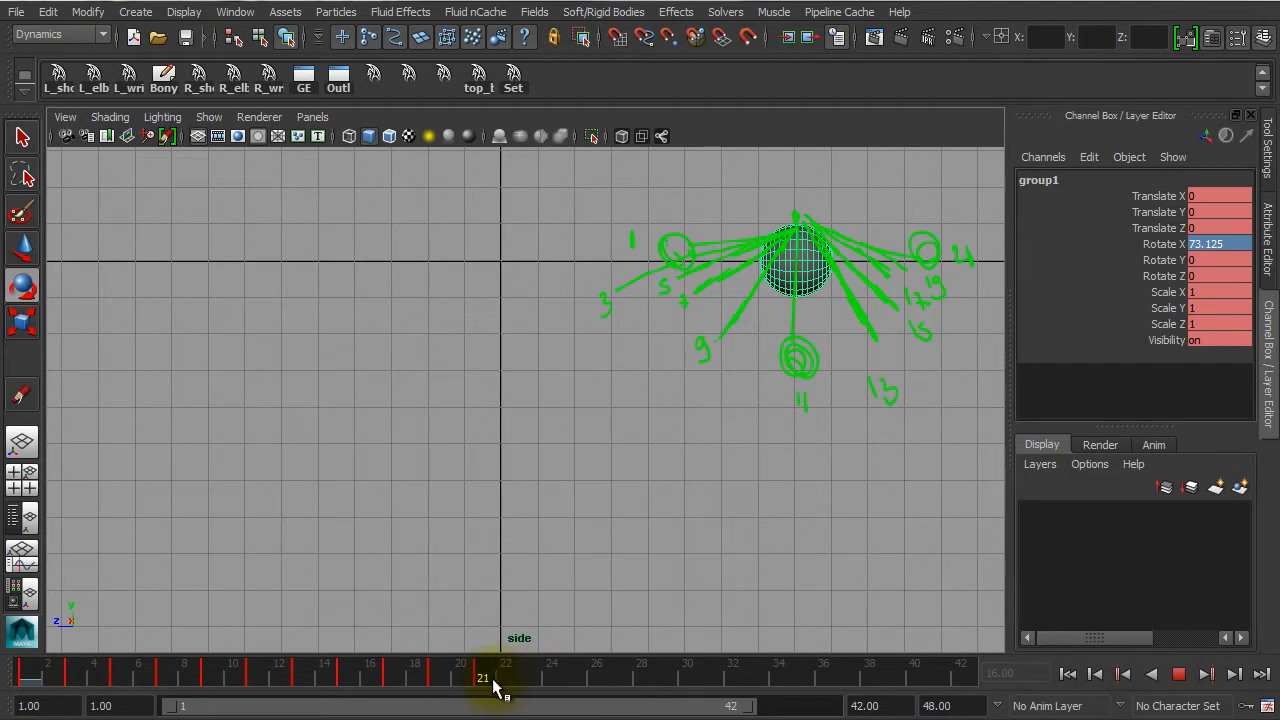
- Scrub and play the frames after the last key at frame 21 to examine the pose toward frame 31
mouse_move(487, 685)
left_mouse_down()
mouse_move(268, 693)
mouse_move(60, 680)
mouse_move(497, 688)
left_mouse_up()
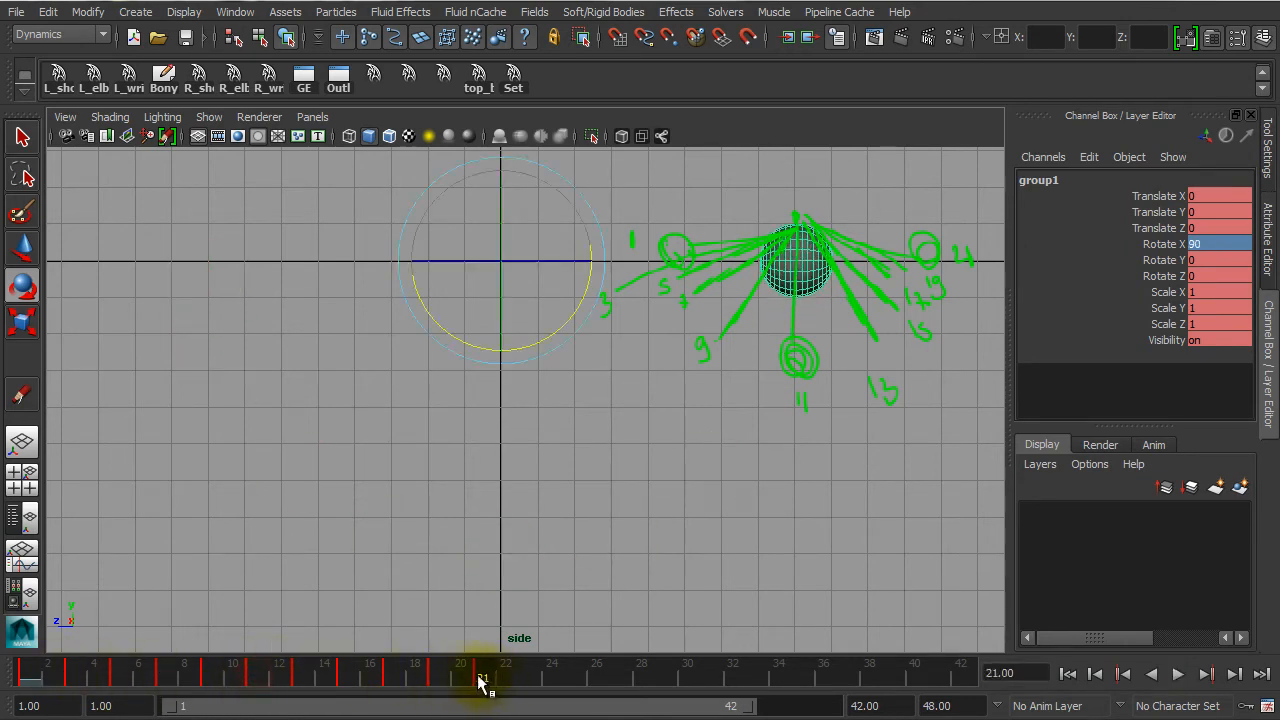
left_click(480, 682)
key("alt+v")
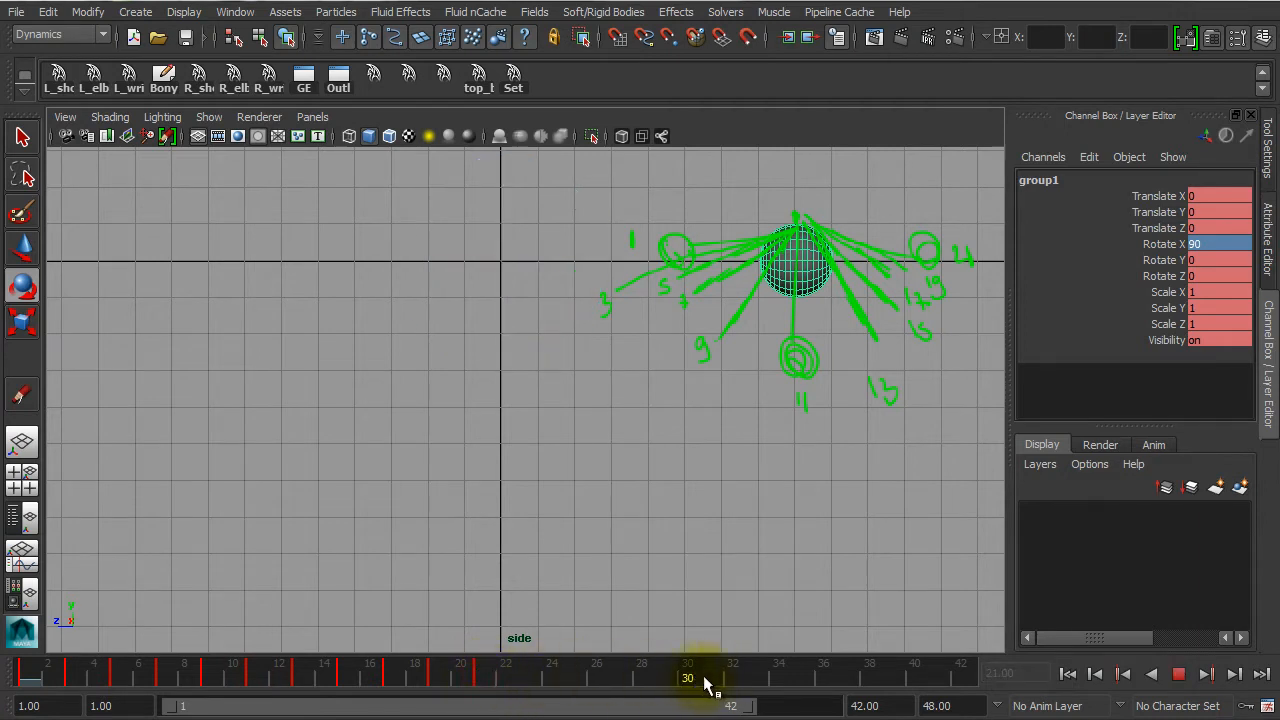
key("alt+v")
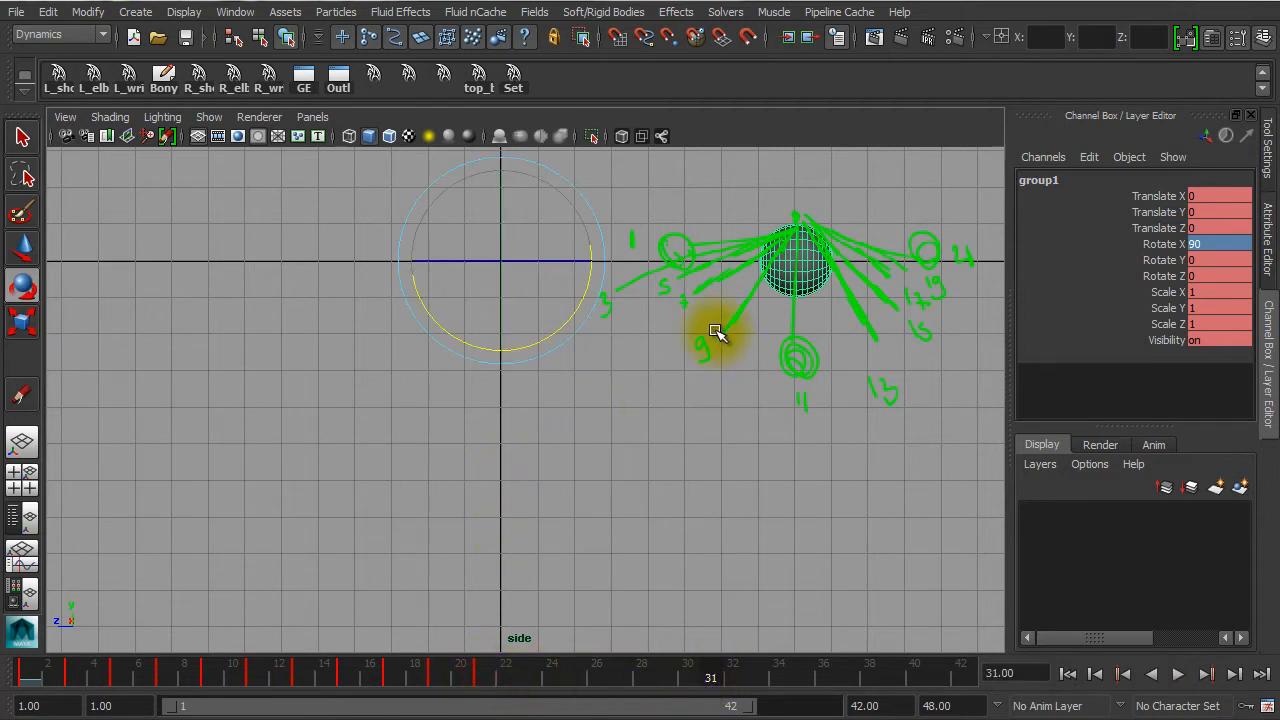
- Try out return-swing poses without keying them, rotating the group to Rotate X -0.086 at frame 31 and -89.624 at frame 42
left_click_drag(577, 303, 573, 308)
middle_click_drag(437, 410, 401, 424)
key("alt+v")
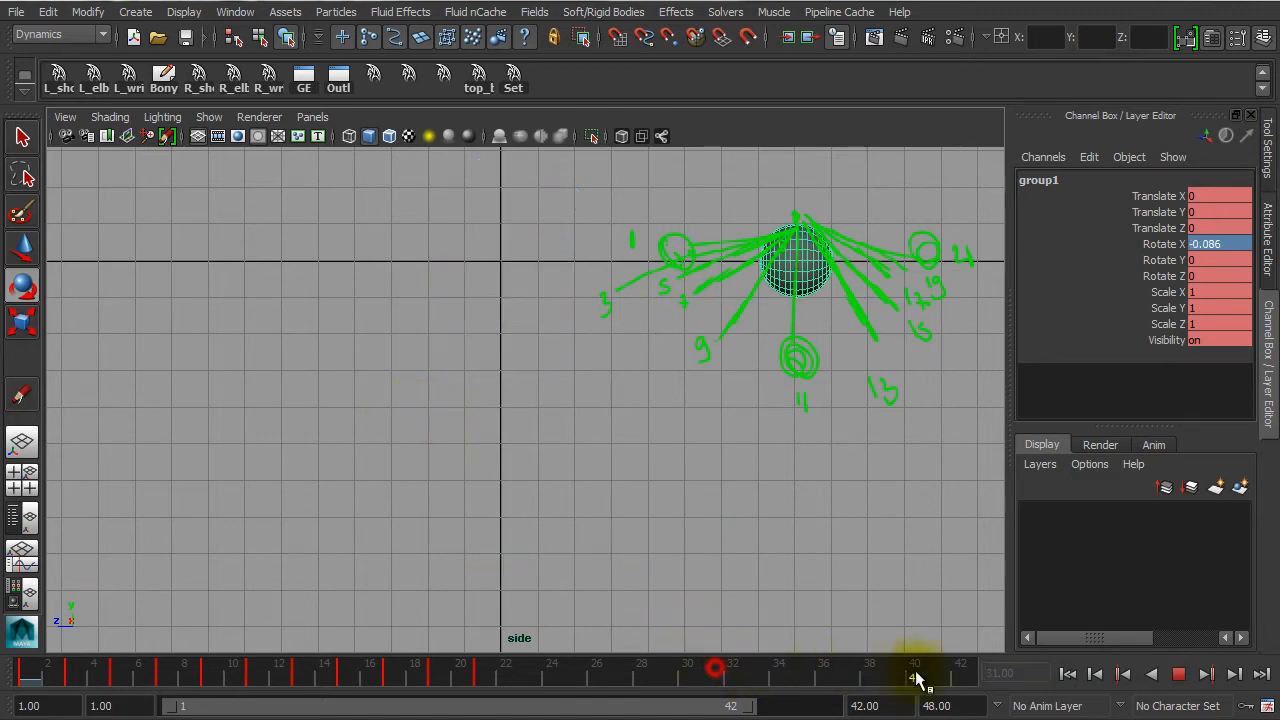
key("alt+v")
left_click_drag(551, 331, 330, 474)
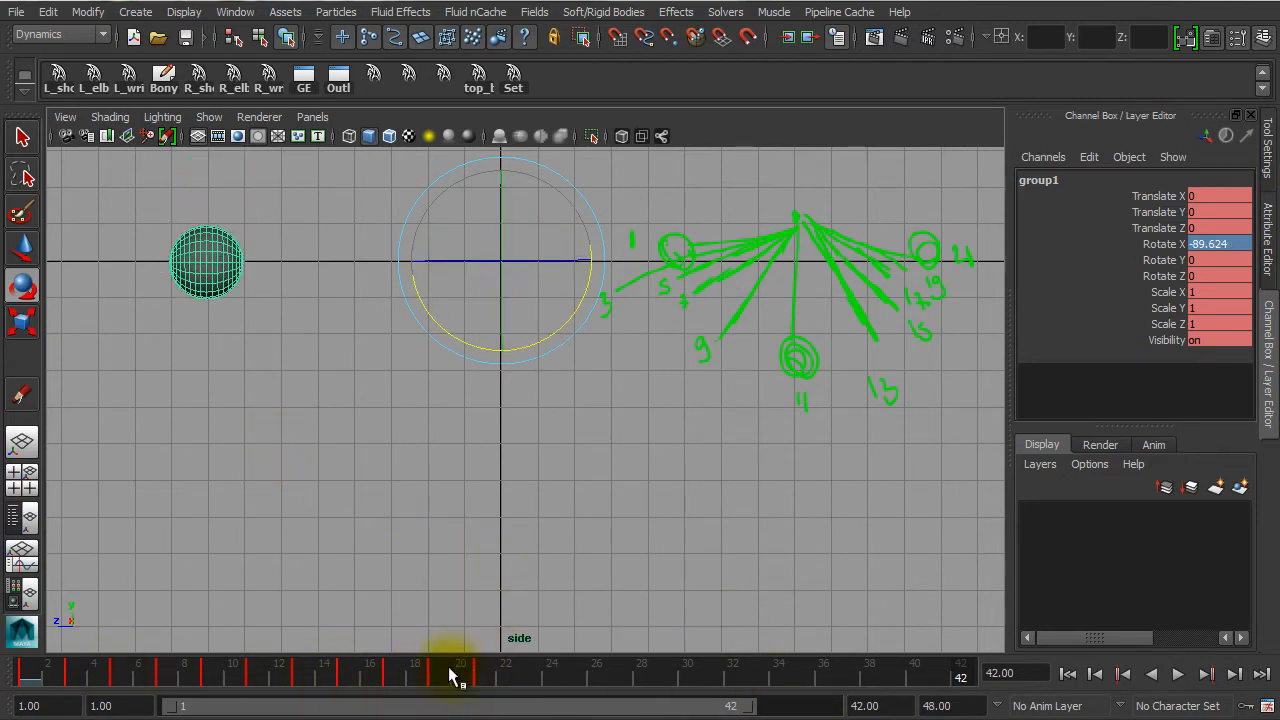
- Switch to the perspective and Graph Editor layout and frame the group's Rotate X curve
key("alt+v")
left_click_drag(55, 705, 306, 686)
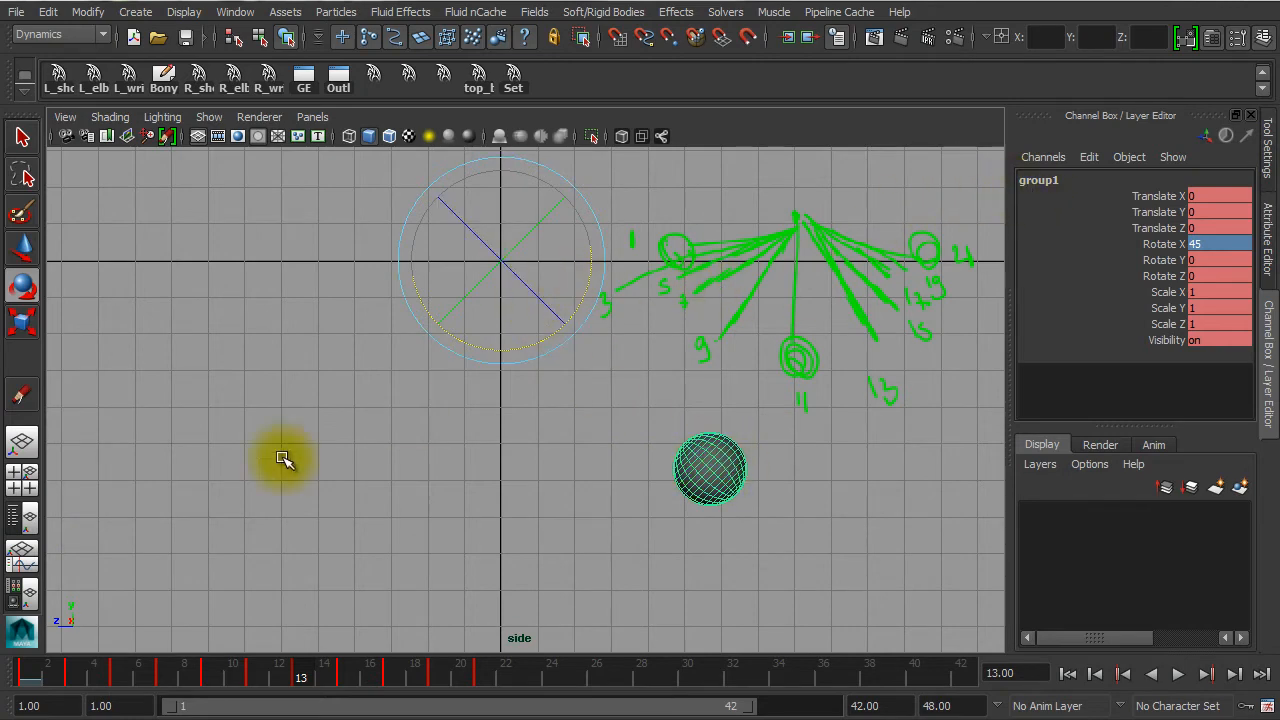
left_click(22, 556)
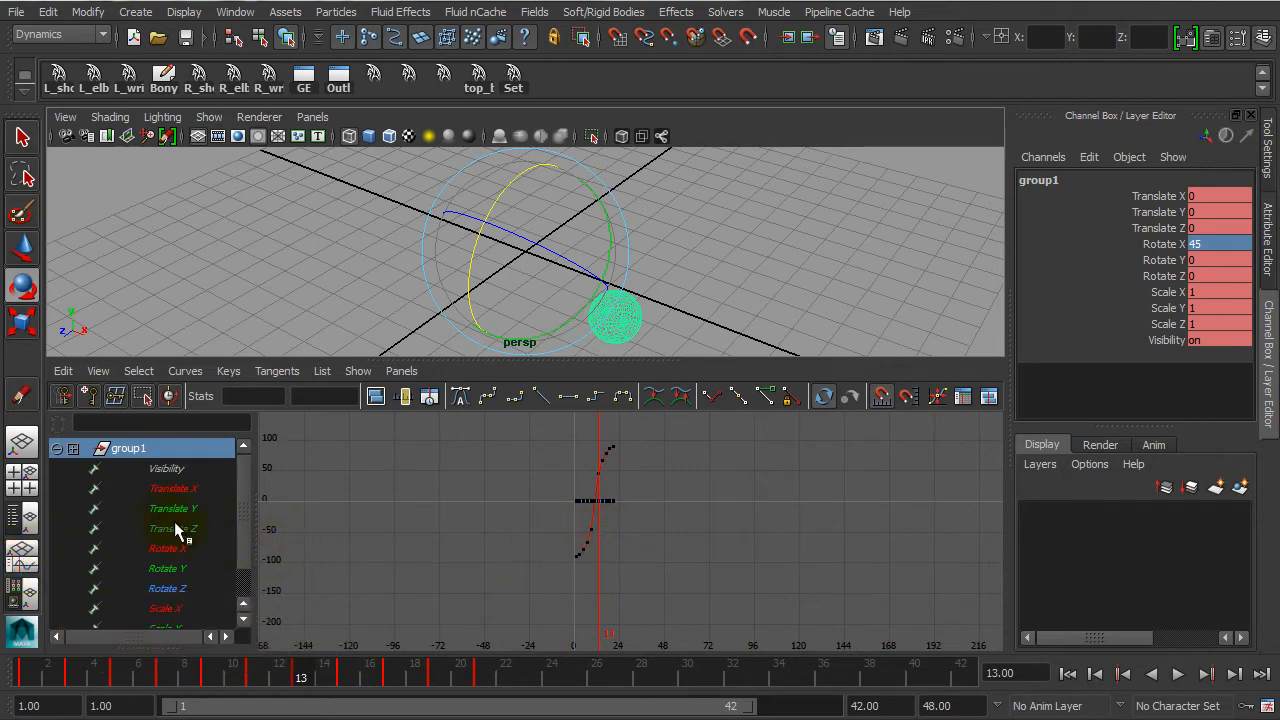
left_click(178, 549)
key("f")
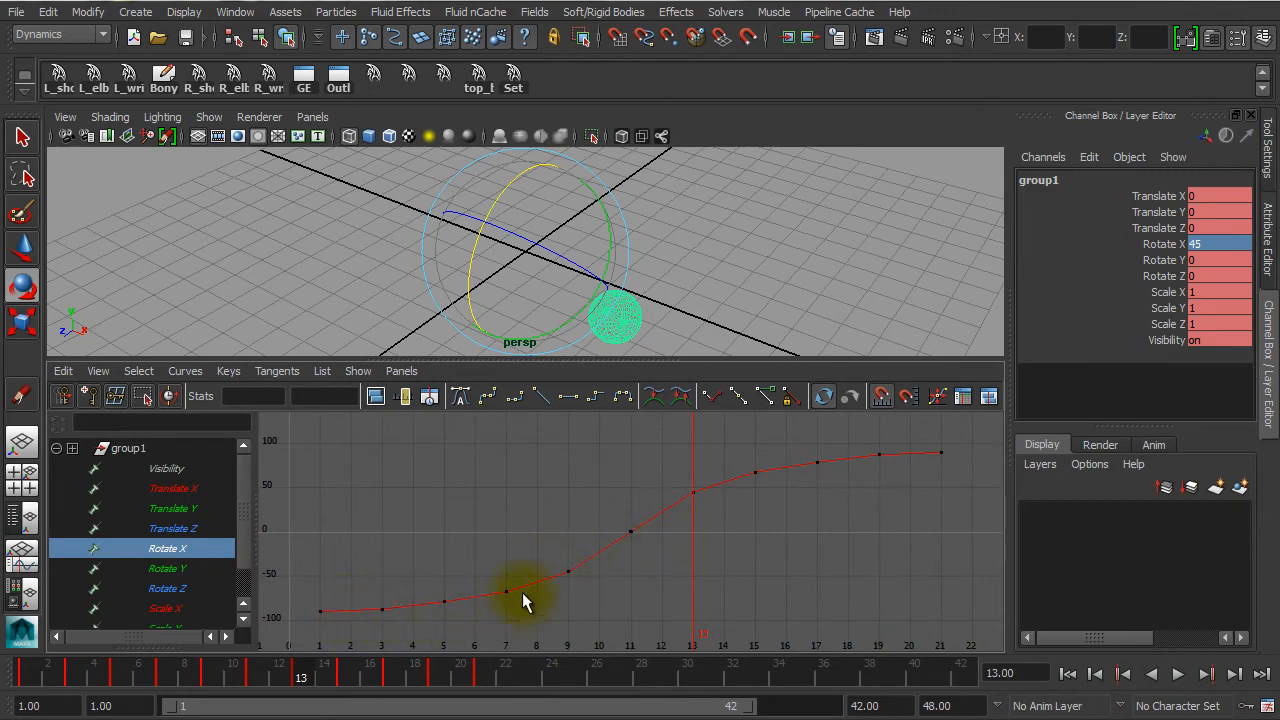
- Turn on the Infinity display for the Rotate X curve in the Graph Editor
scroll(587, 558, "down", 4)
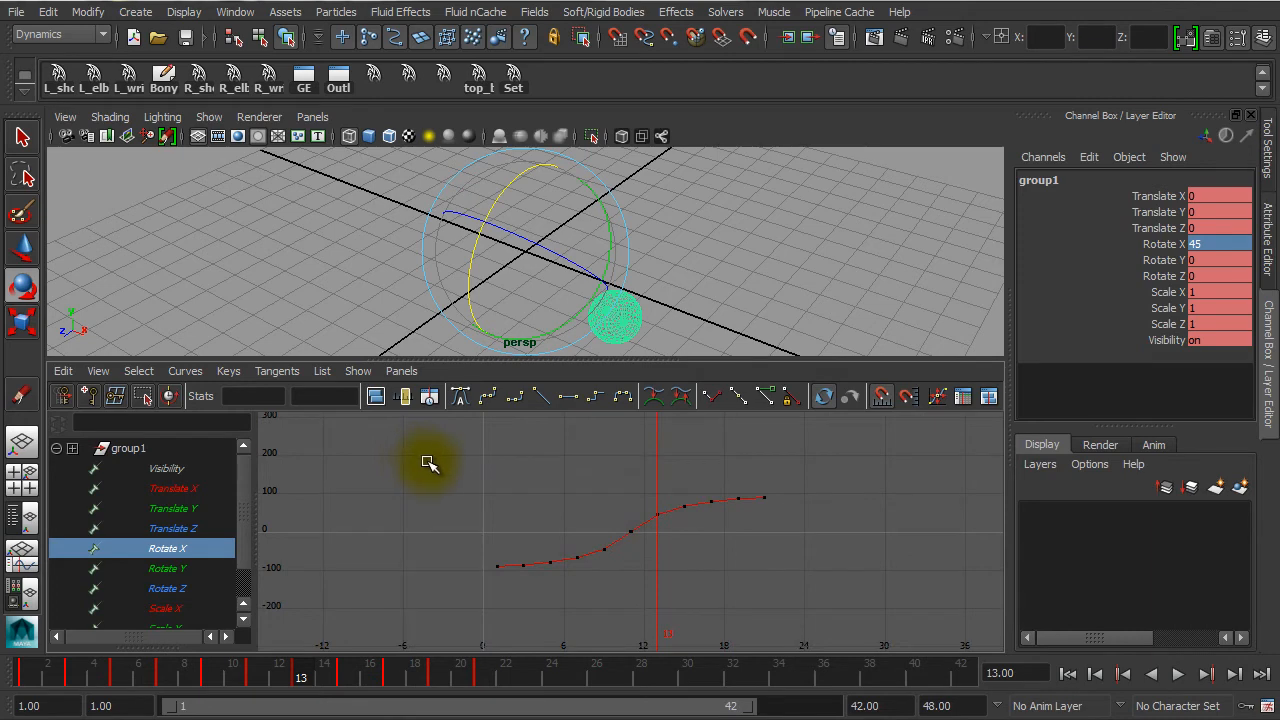
left_click(101, 369)
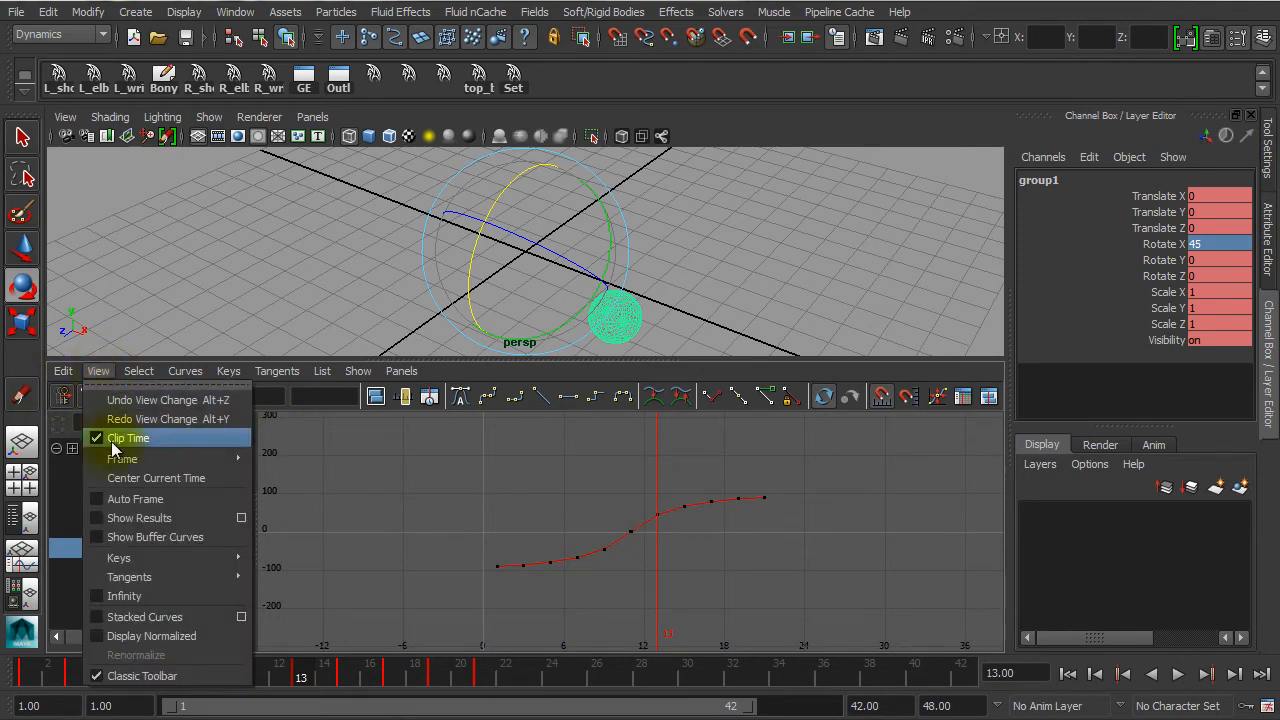
left_click(145, 598)
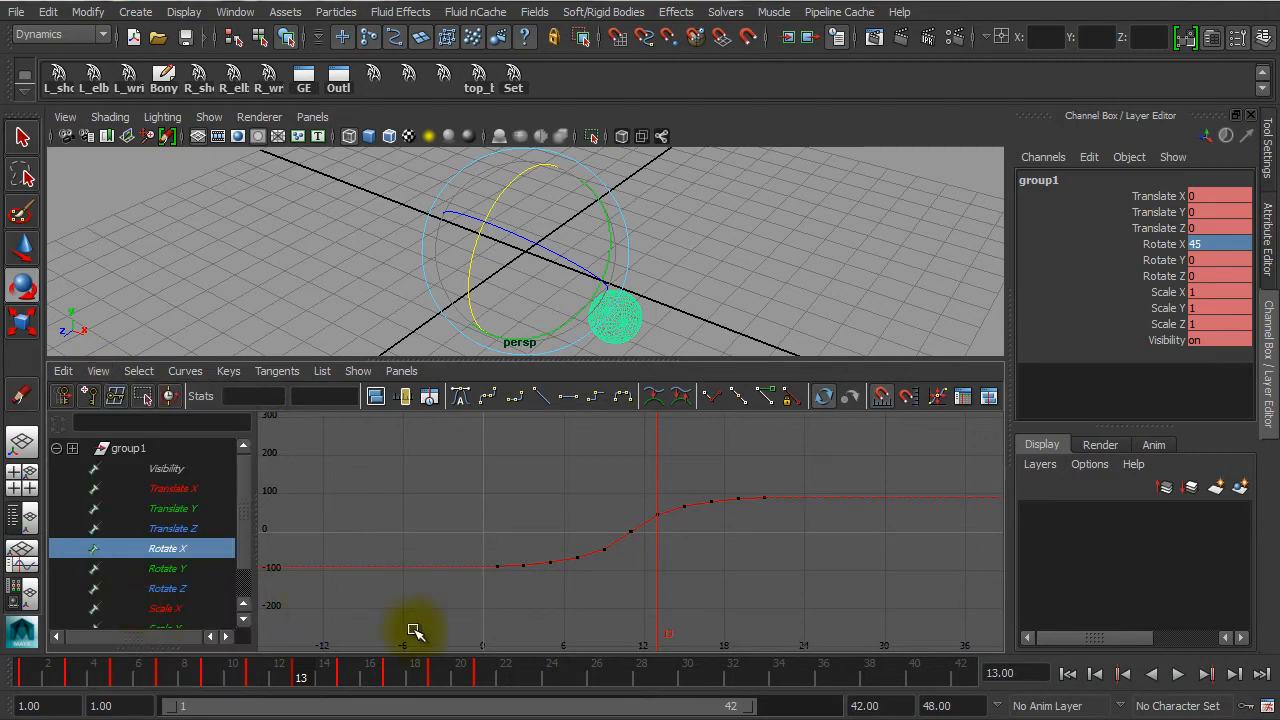
- Select the Rotate X key at frame 1, set the animation start to -50, and extend the playback range back to it
left_click_drag(503, 551, 486, 583)
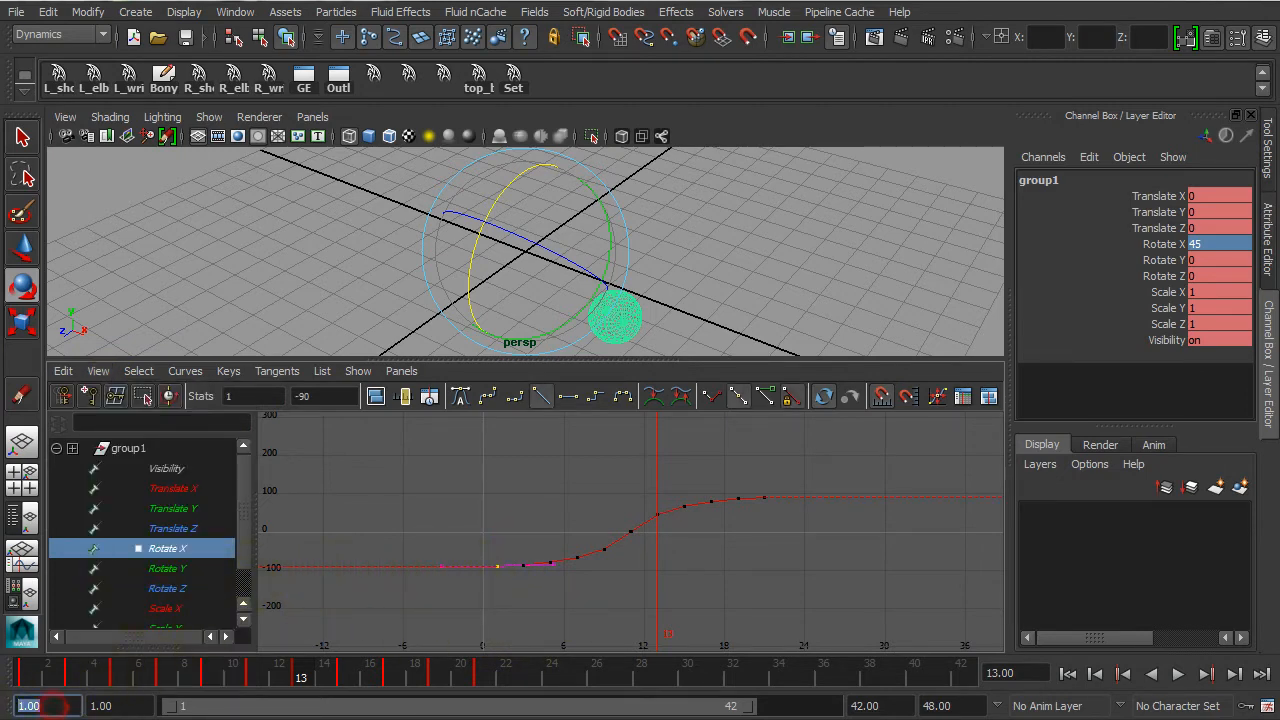
type("-50")
key("Return")
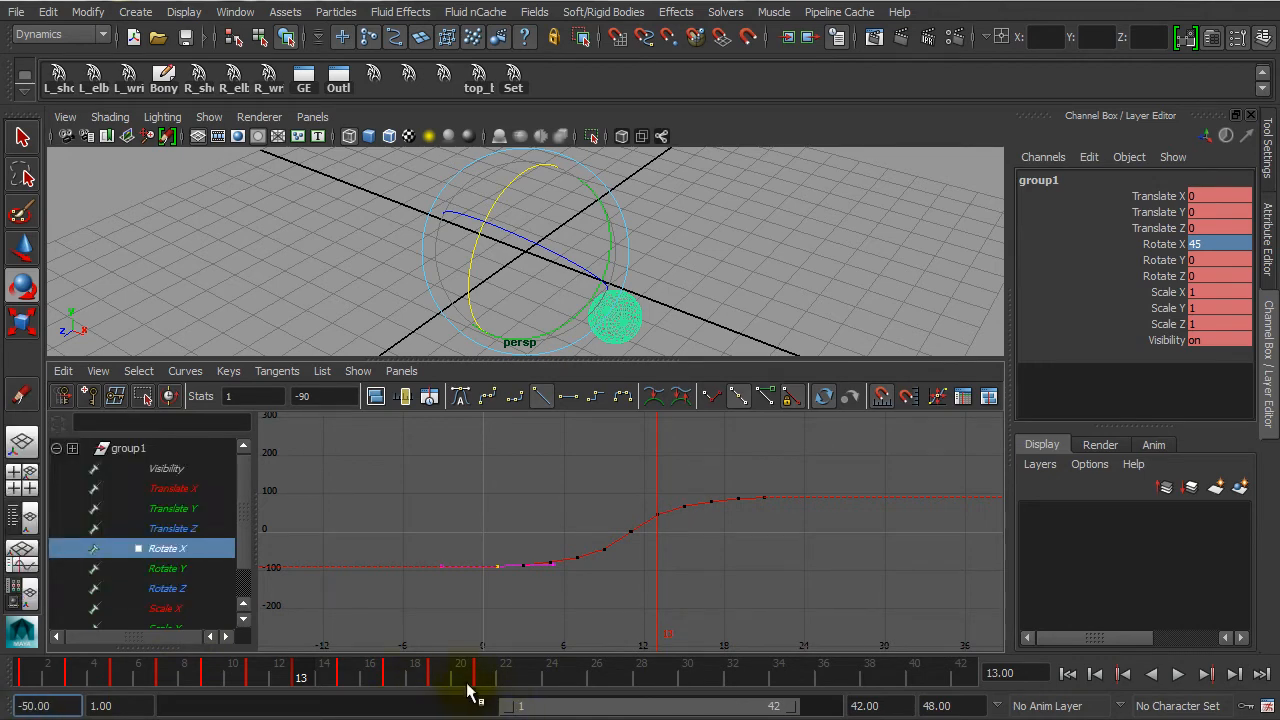
left_click_drag(467, 690, 415, 686)
left_click_drag(505, 708, 170, 706)
key("alt+v")
key("alt+v")
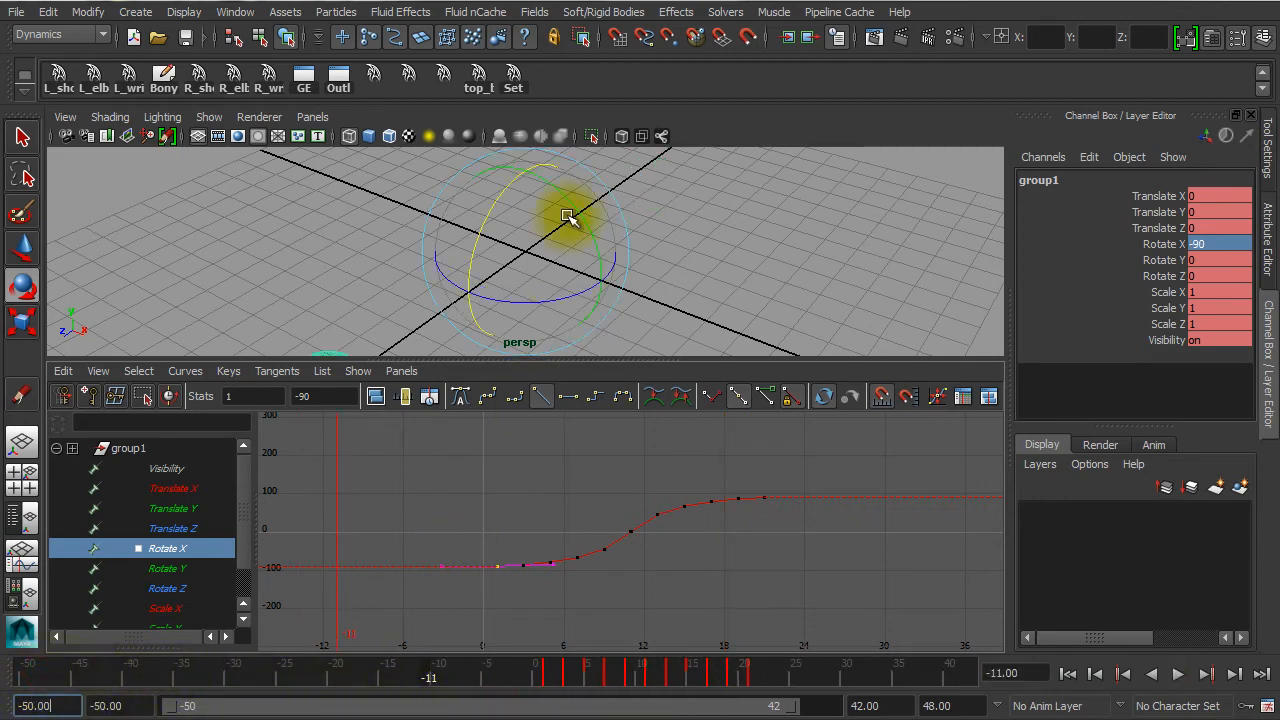
- Examine the sphere's pose at negative frames and the pre-infinity section of the Rotate X curve before frame 1
right_click_drag(662, 251, 274, 232, "alt")
left_click(337, 680)
key("alt+v")
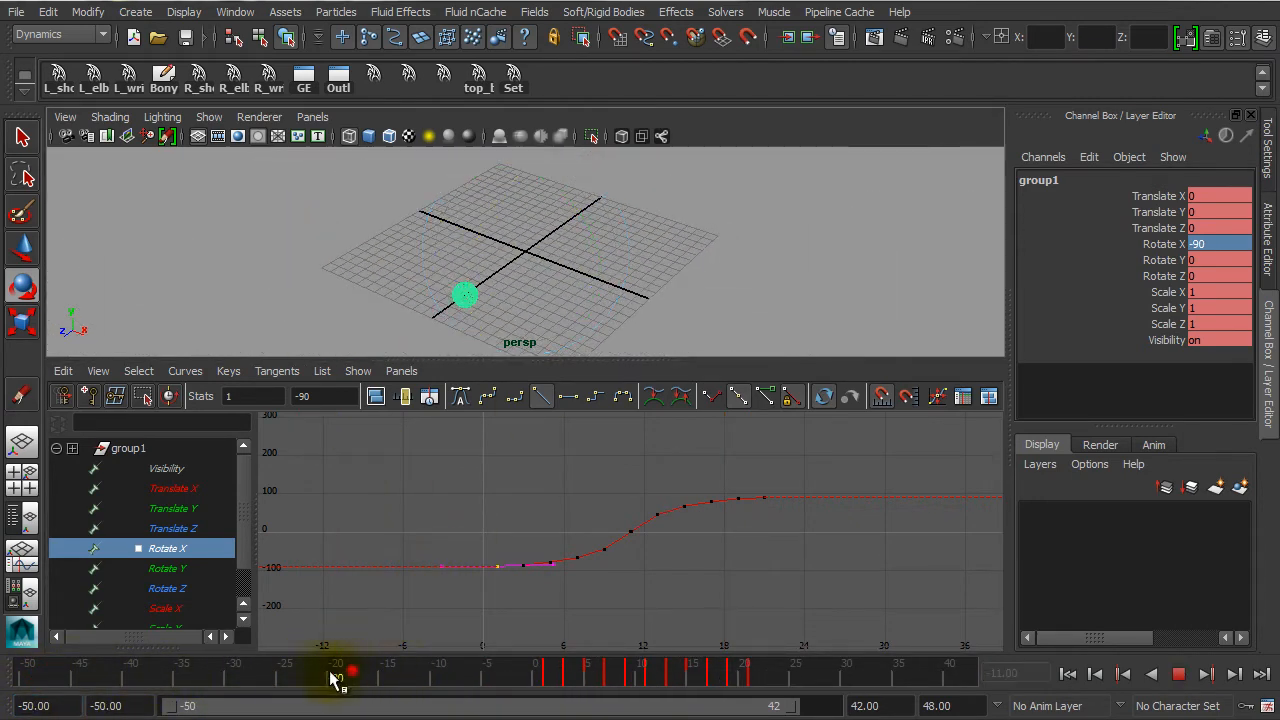
left_click(297, 668)
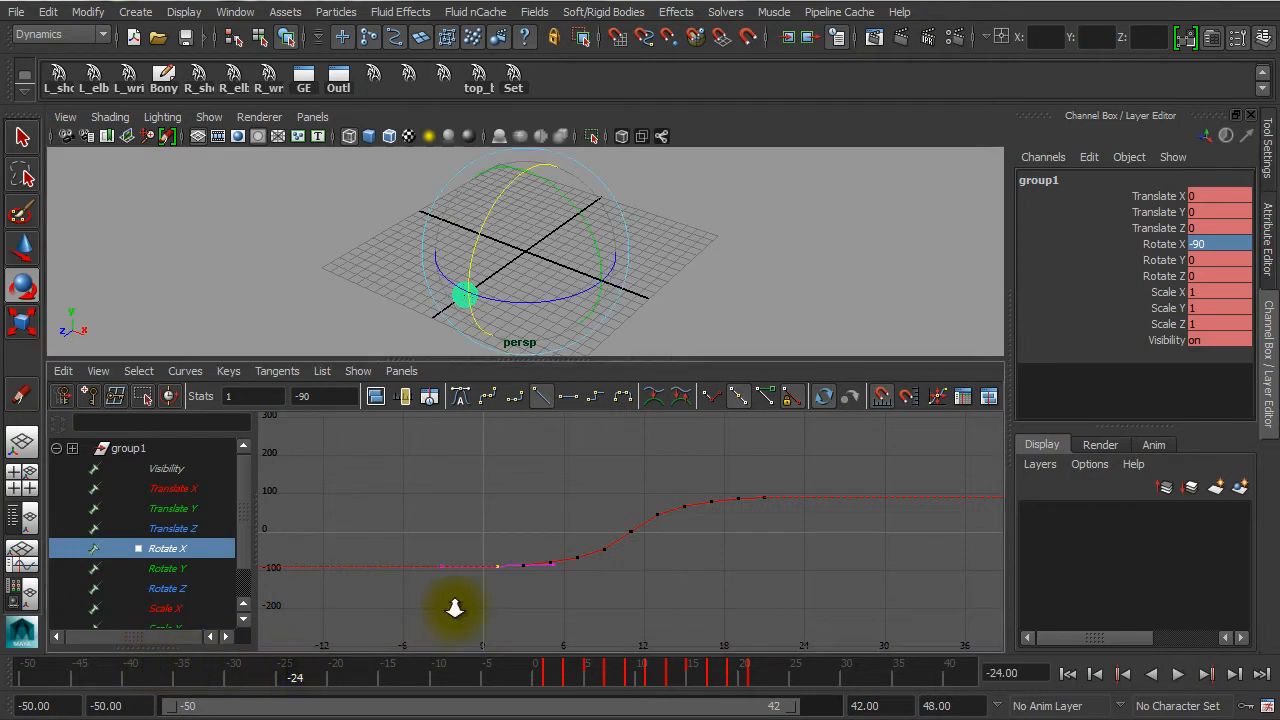
right_click_drag(457, 606, 663, 466, "alt")
left_click(457, 586)
left_click_drag(439, 488, 482, 552)
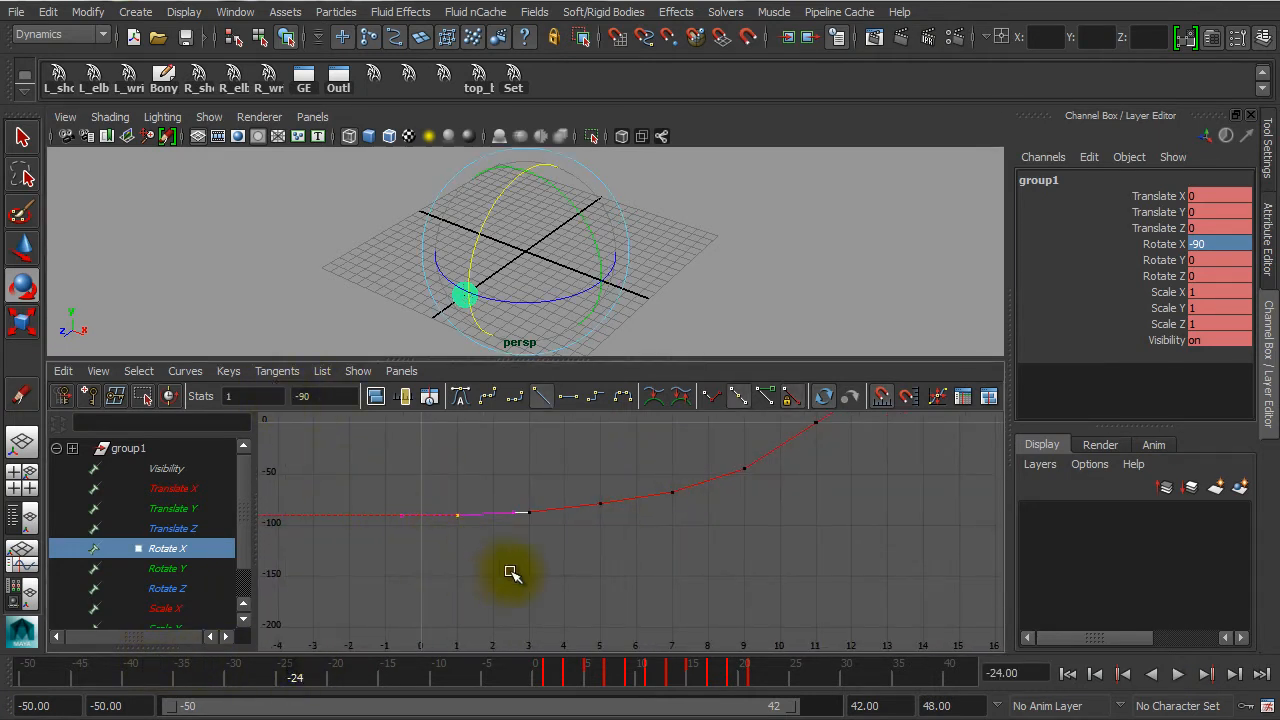
middle_click_drag(556, 572, 871, 560, "alt")
right_click_drag(871, 560, 711, 566, "alt")
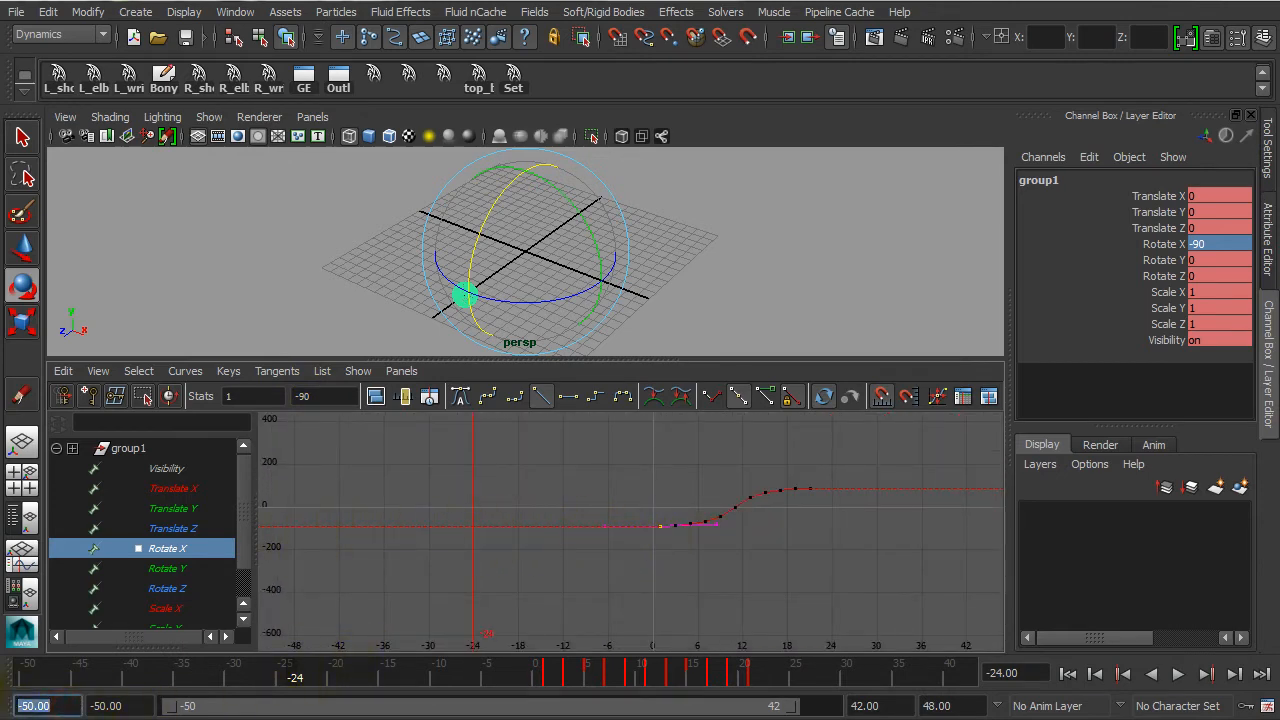
- Restore the animation start time to 1 and select the Rotate X key at frame 21 in the Graph Editor
type("1")
key("Return")
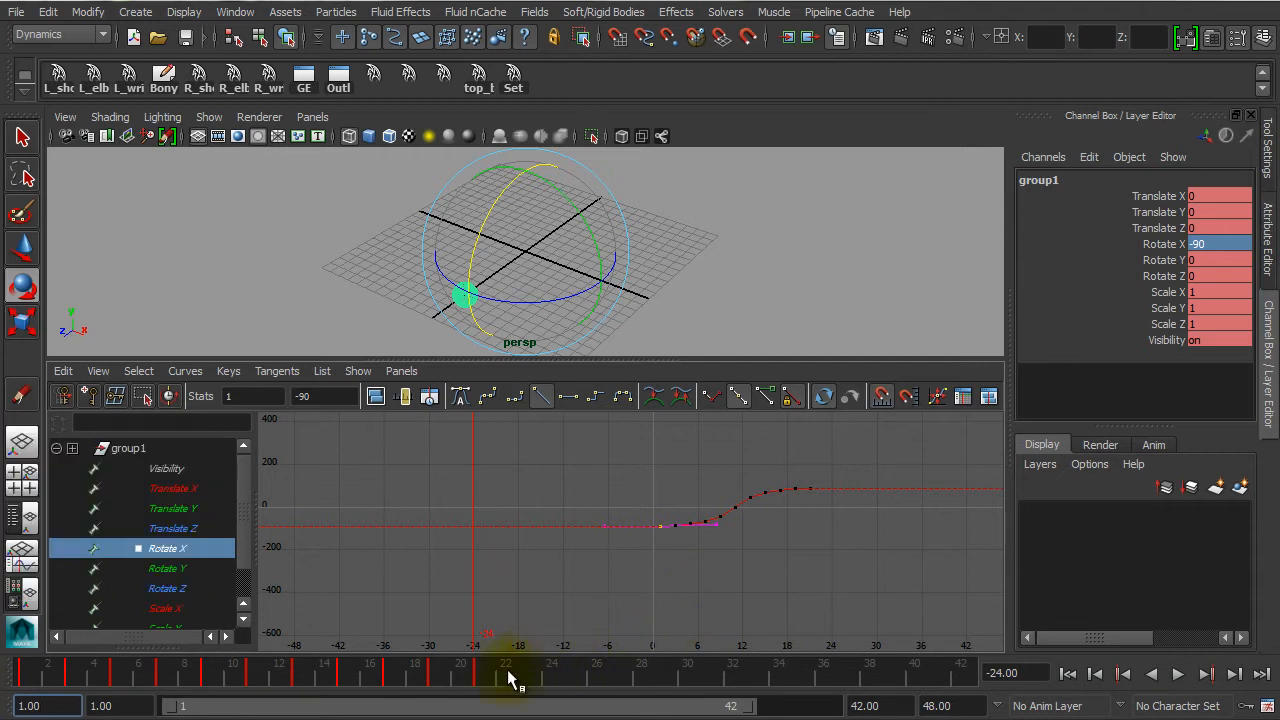
left_click_drag(508, 673, 524, 675)
middle_click_drag(703, 594, 463, 585, "alt")
right_click_drag(463, 585, 546, 570, "alt")
middle_click_drag(549, 532, 567, 597, "alt")
left_click_drag(528, 444, 493, 524)
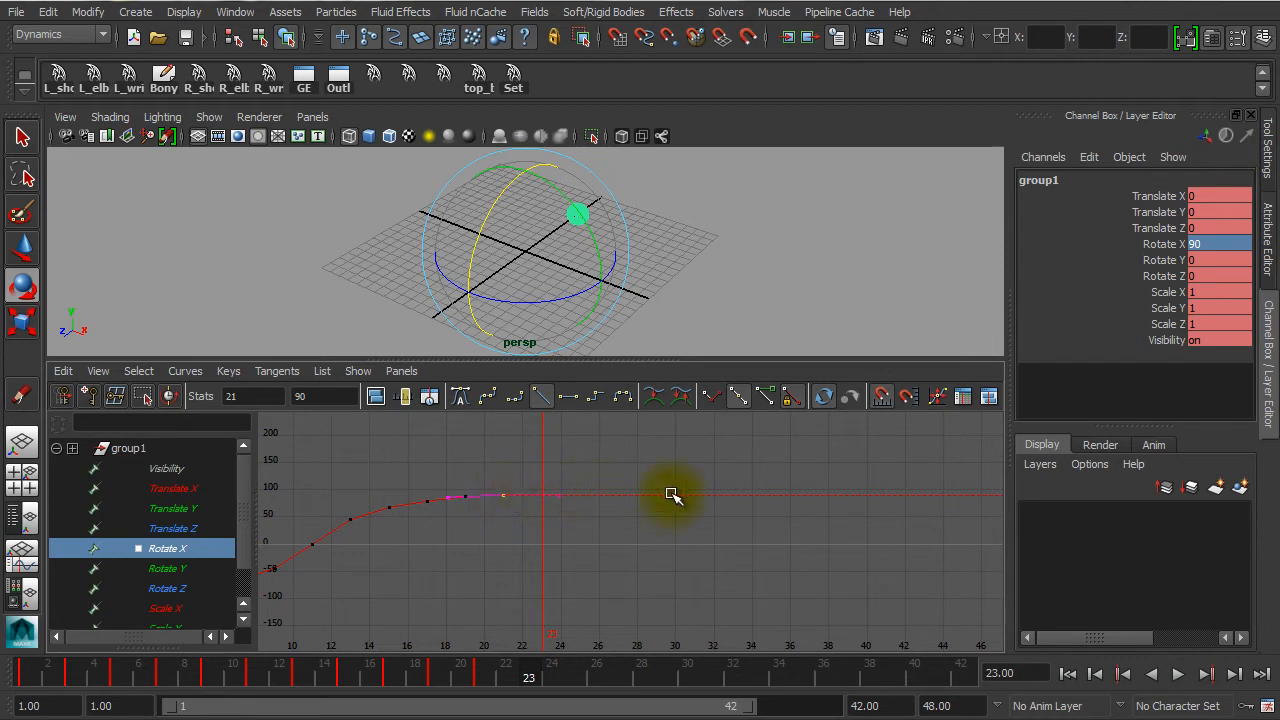
right_click_drag(678, 574, 656, 556, "alt")
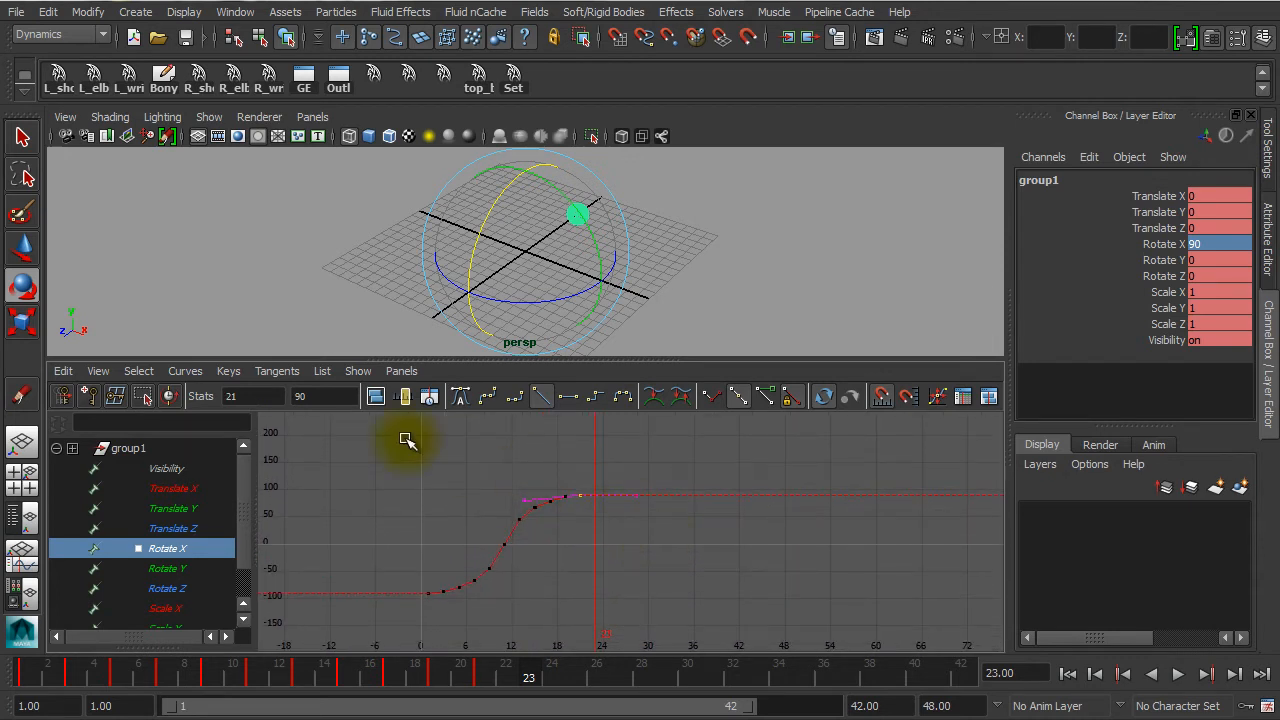
- Try Linear post infinity on the Rotate X curve, comparing it with Constant
left_click(185, 371)
mouse_move(206, 401)
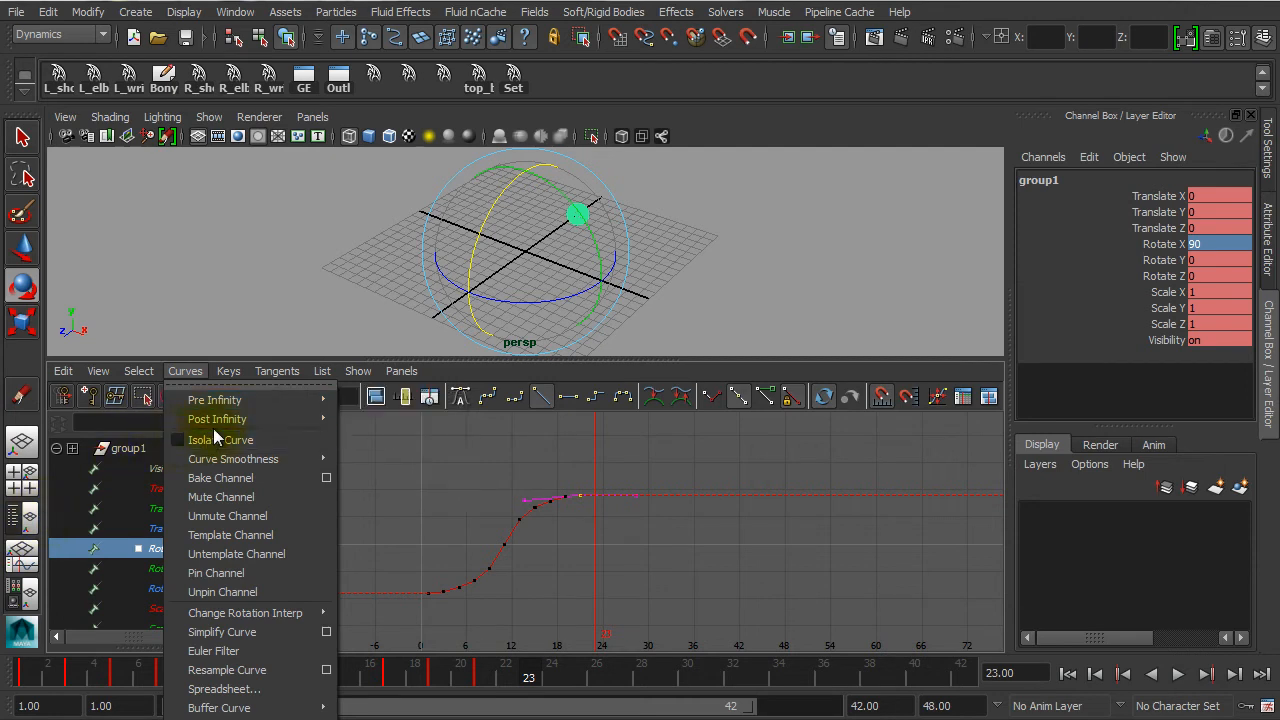
mouse_move(224, 424)
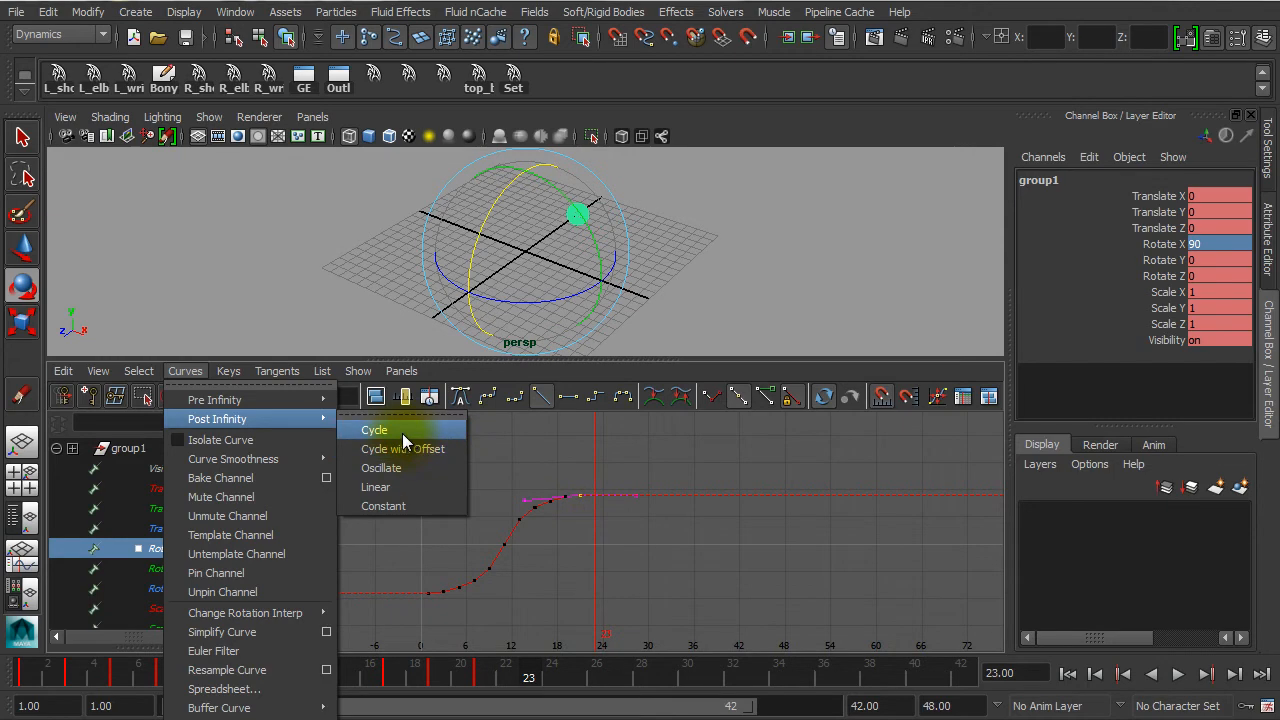
left_click(403, 486)
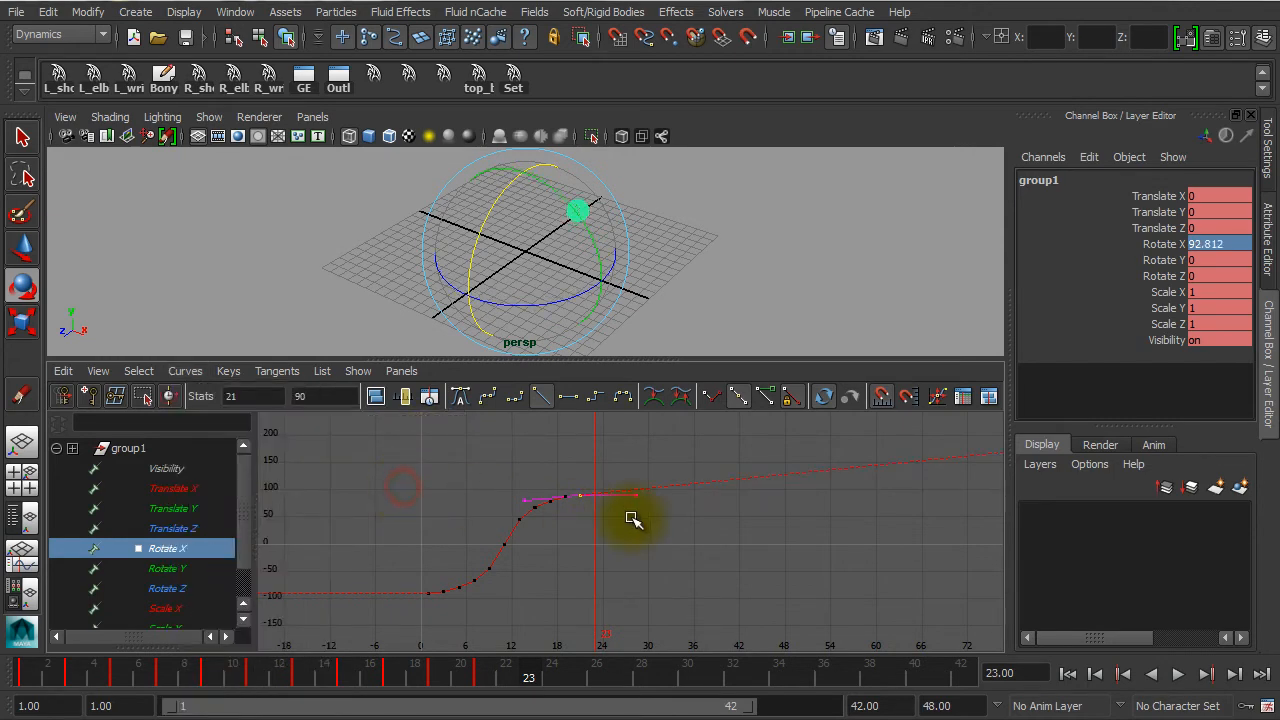
left_click(185, 371)
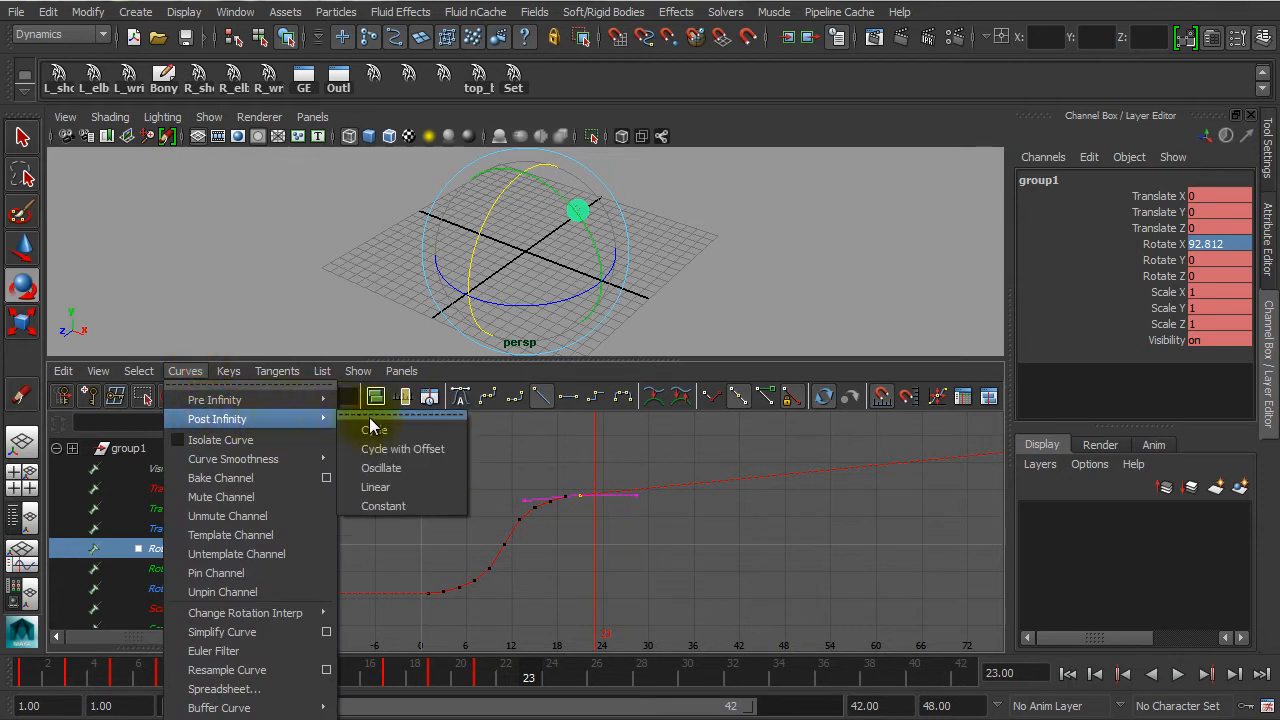
left_click(406, 506)
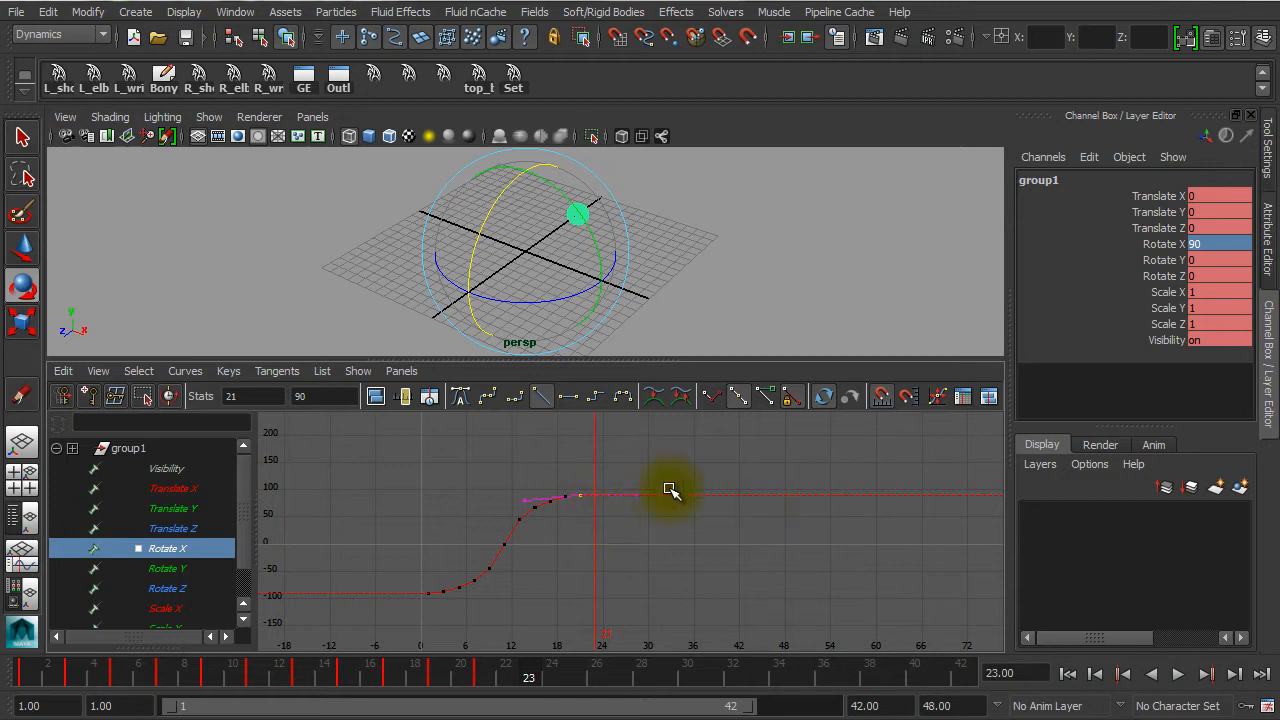
left_click(190, 372)
mouse_move(212, 424)
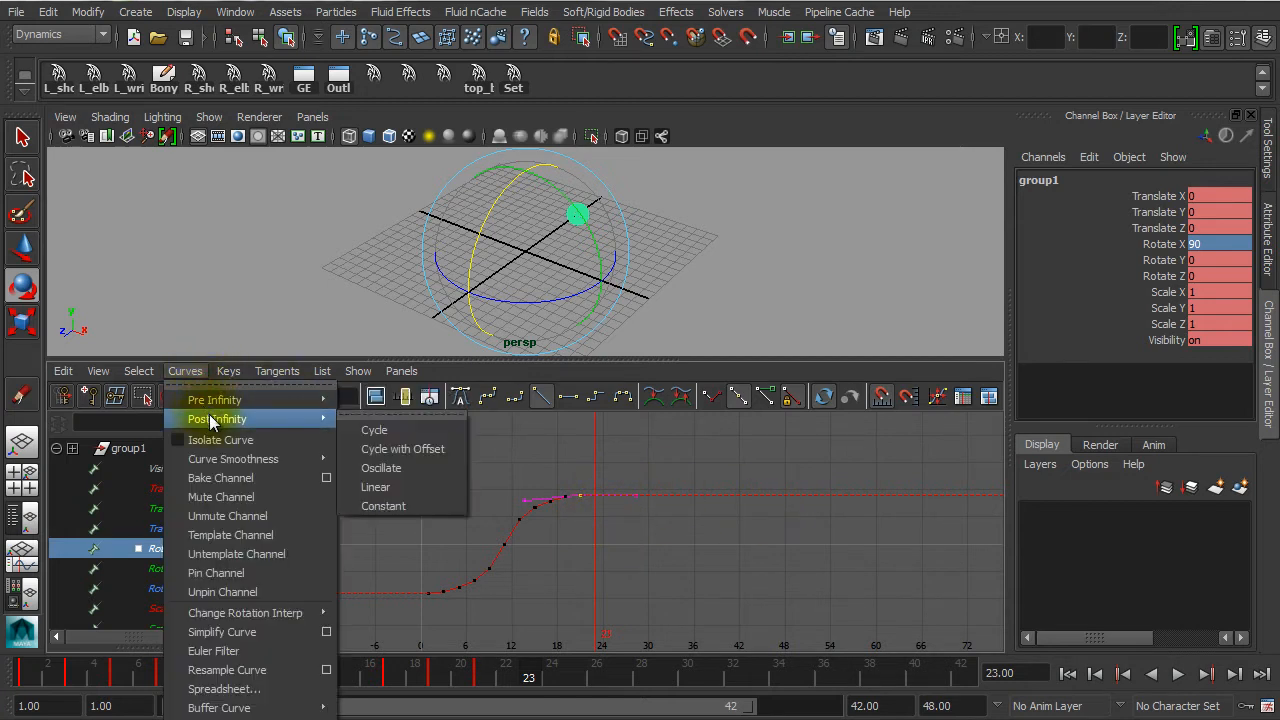
left_click(393, 485)
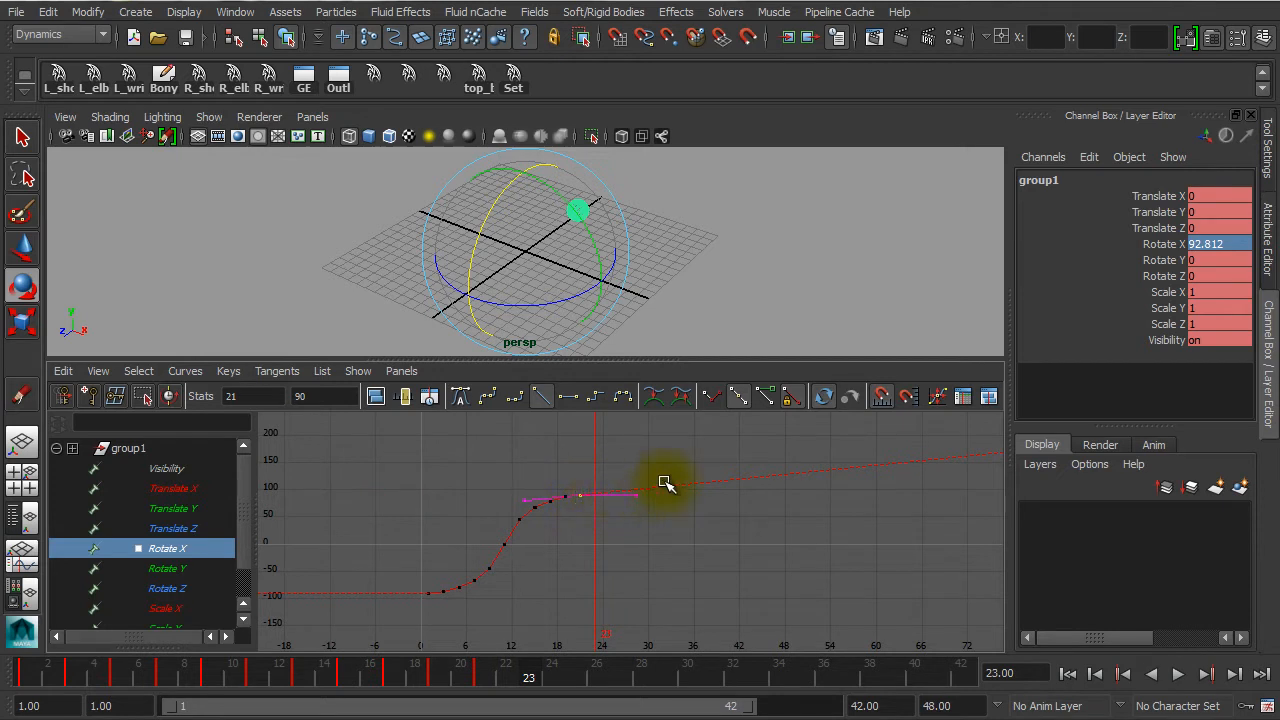
- Set the Rotate X curve's post infinity to Cycle
left_click(188, 372)
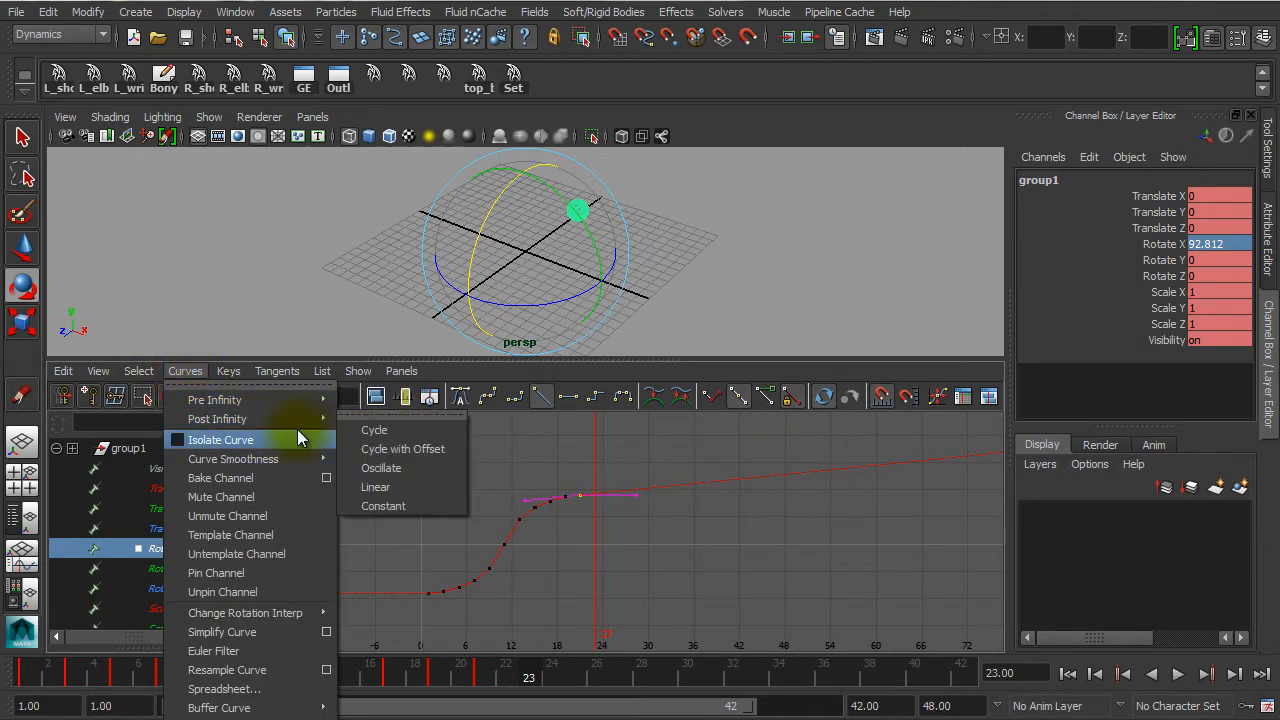
mouse_move(306, 421)
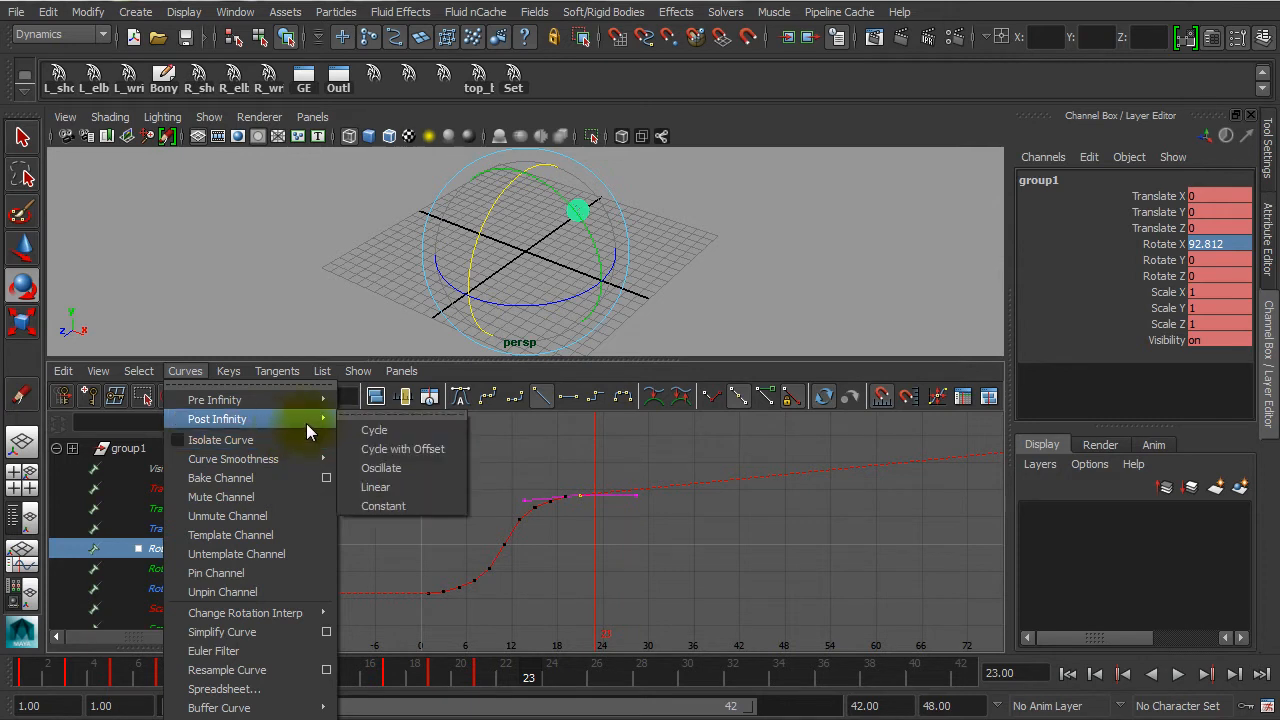
left_click(372, 429)
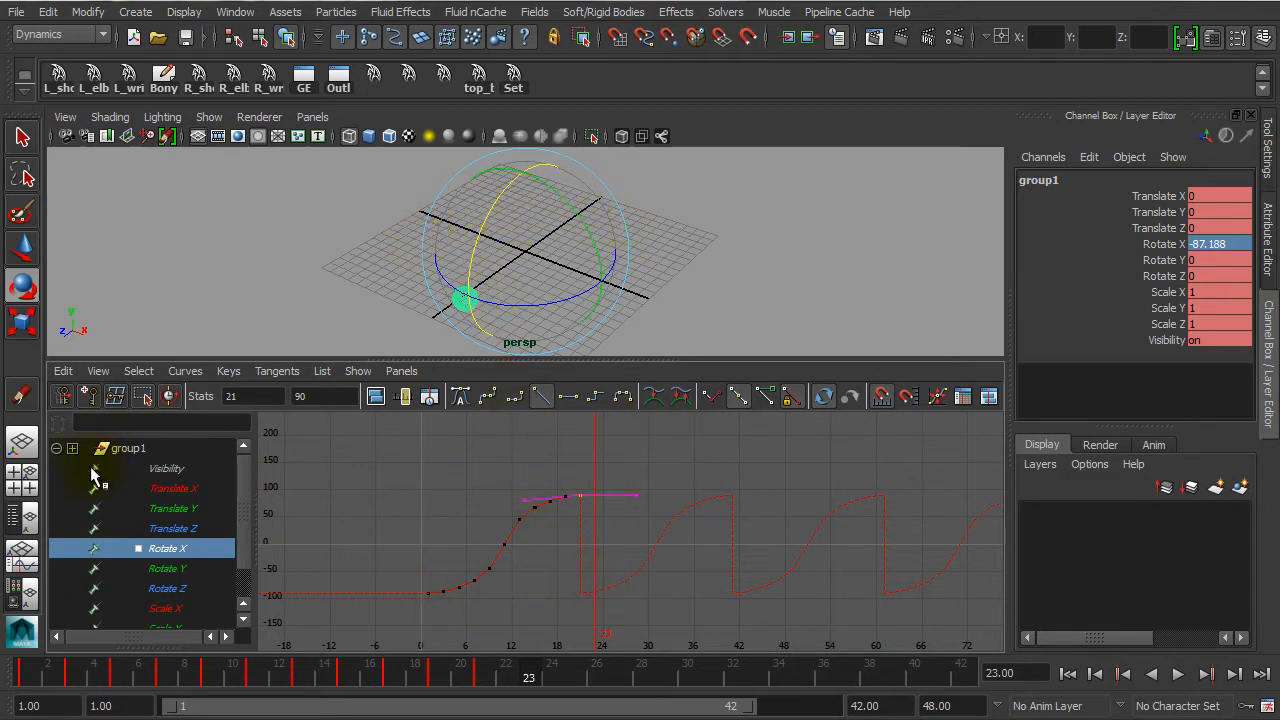
- Switch to the four-view layout and maximize the side view with the pendulum in sight
left_click(23, 480)
key("space")
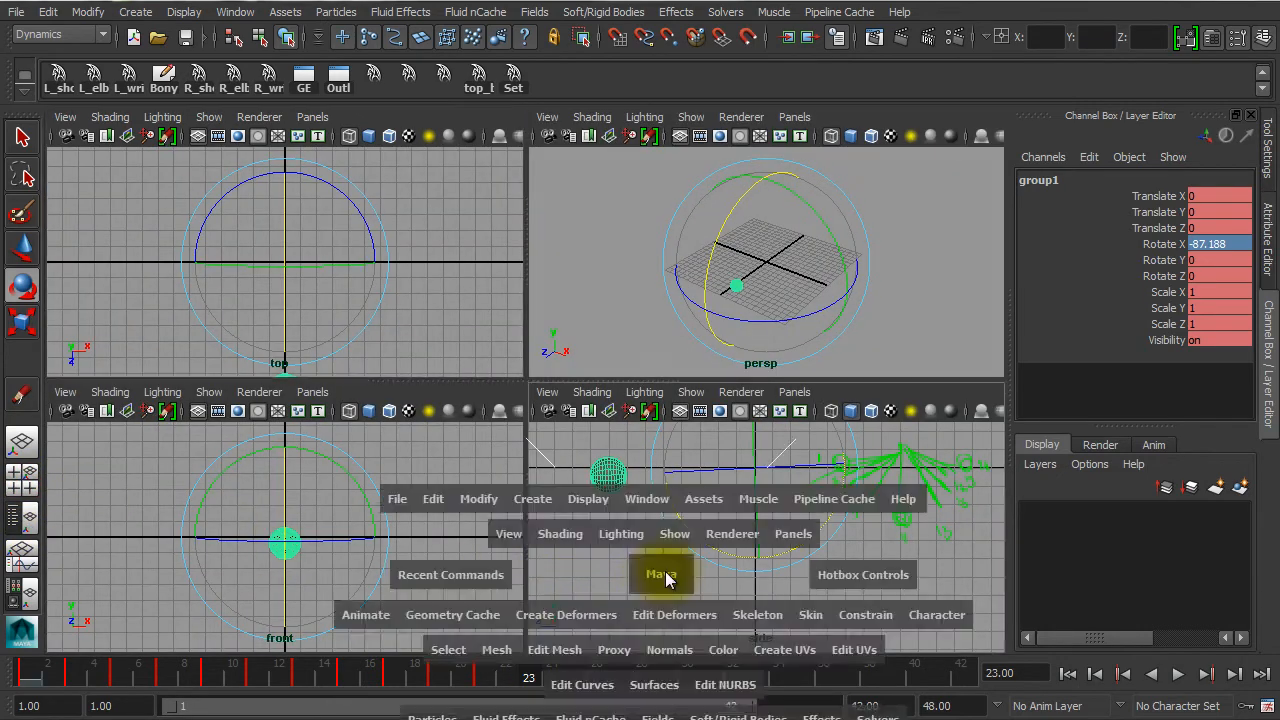
scroll(694, 517, "down", 3)
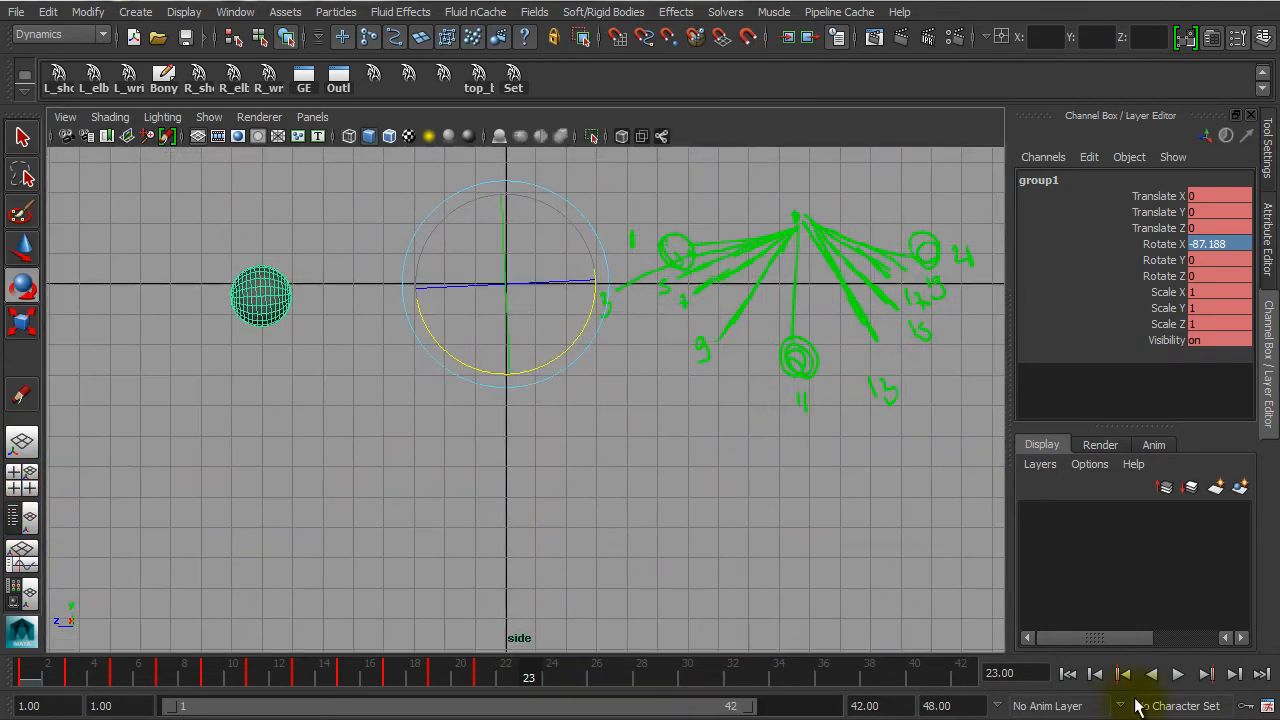
- Play the cycled swing in the side view and extend the playback end time to 1000
left_click(1182, 675)
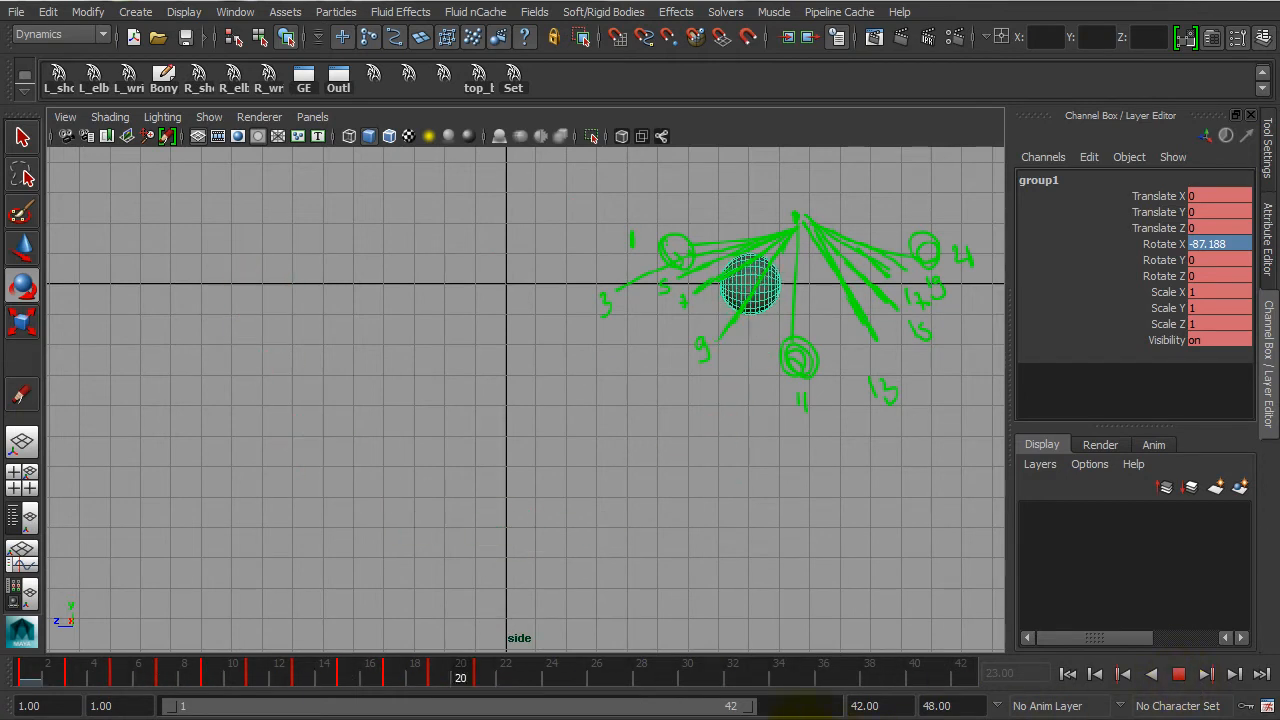
left_click_drag(893, 706, 826, 708)
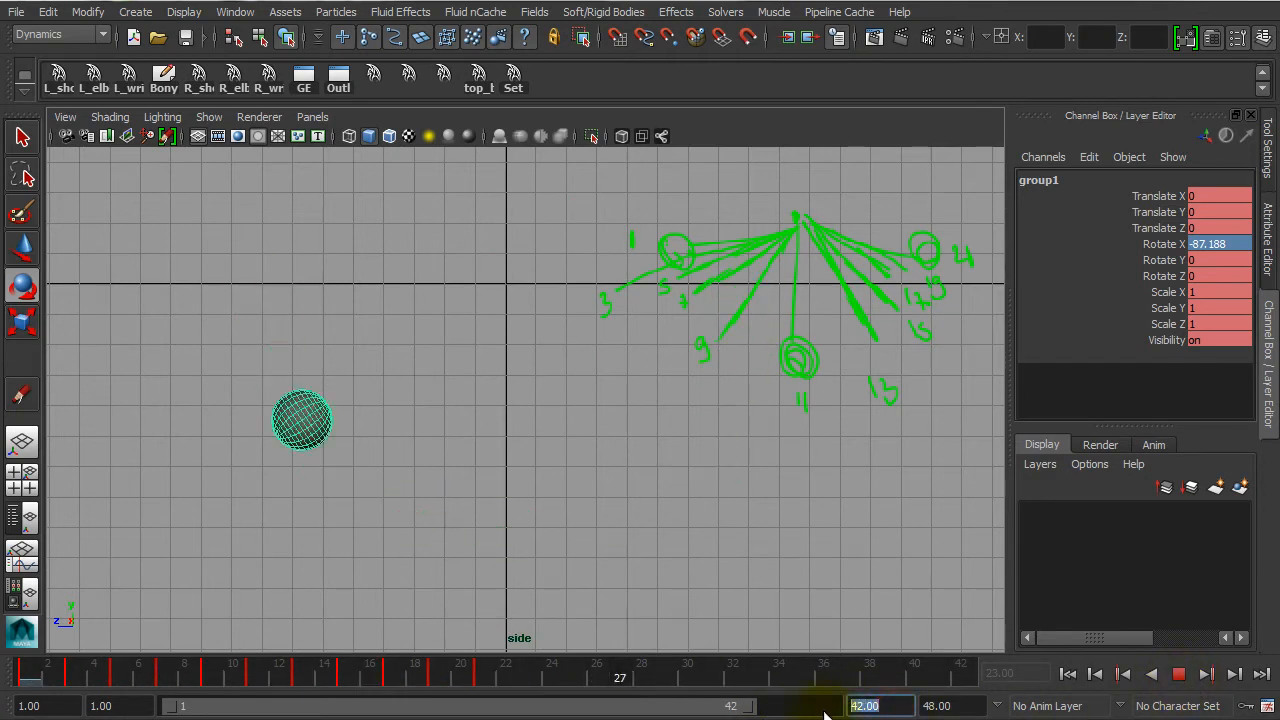
type("1000")
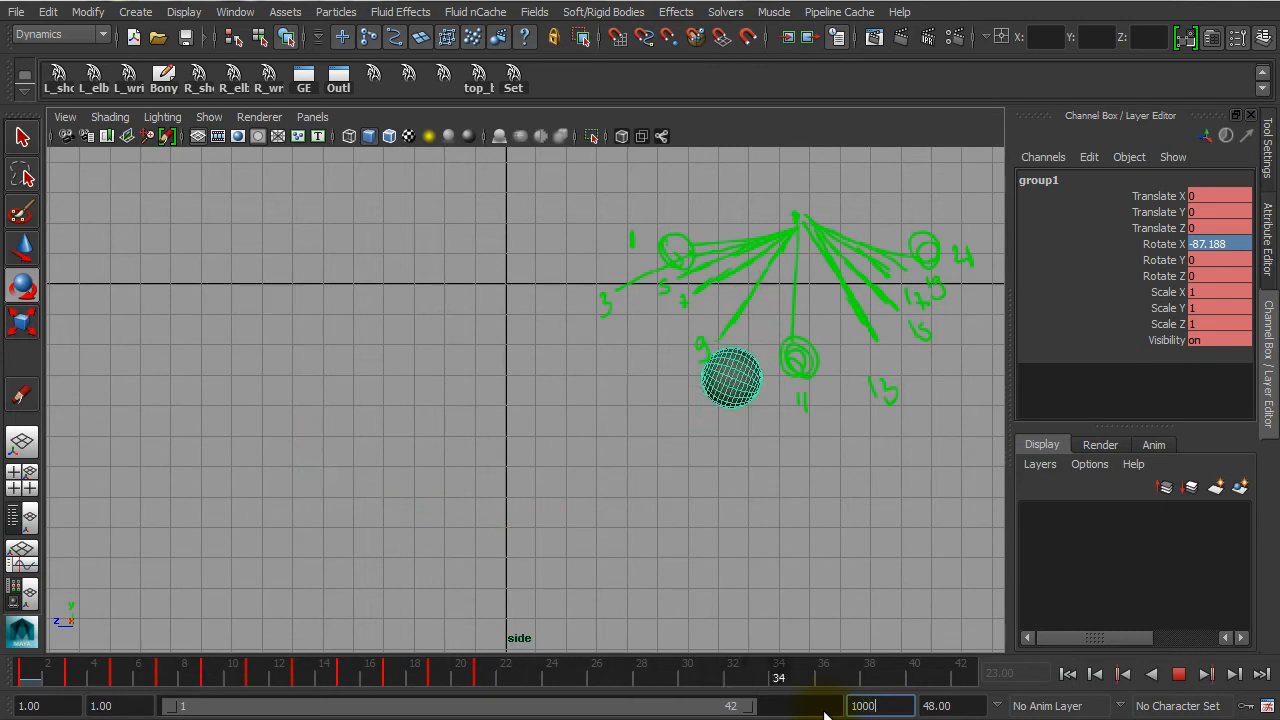
key("Return")
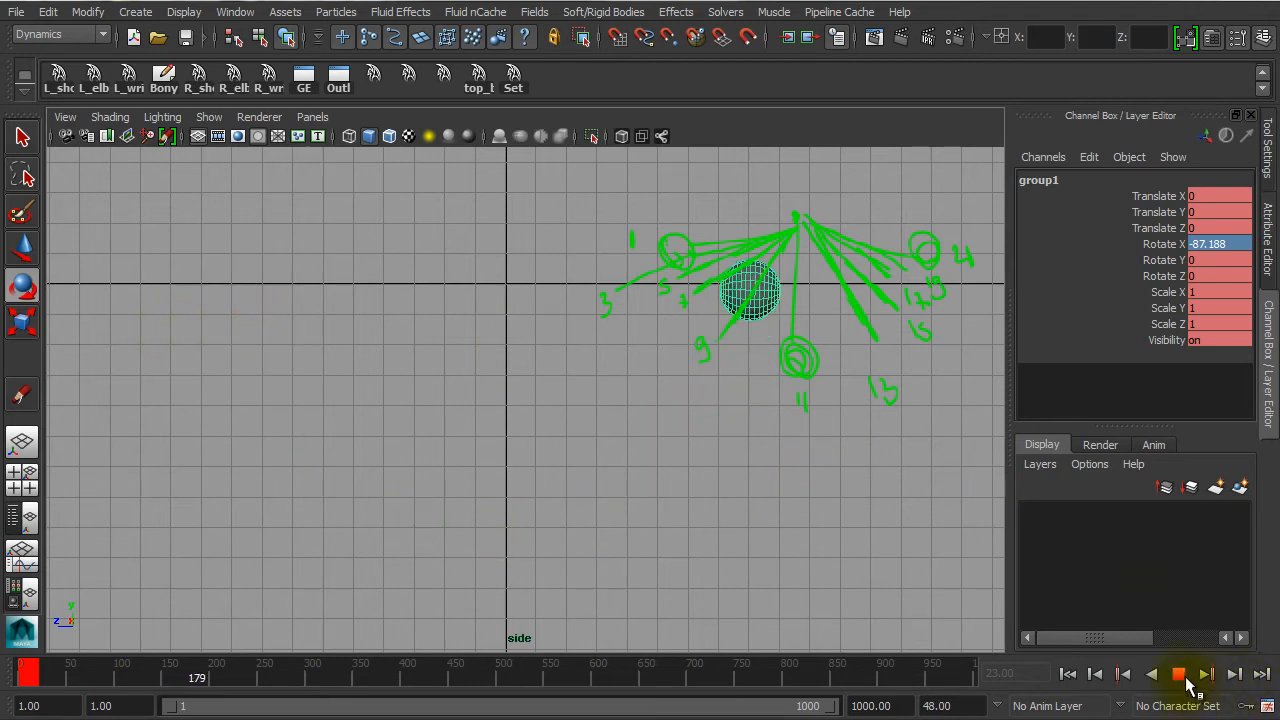
left_click(1179, 674)
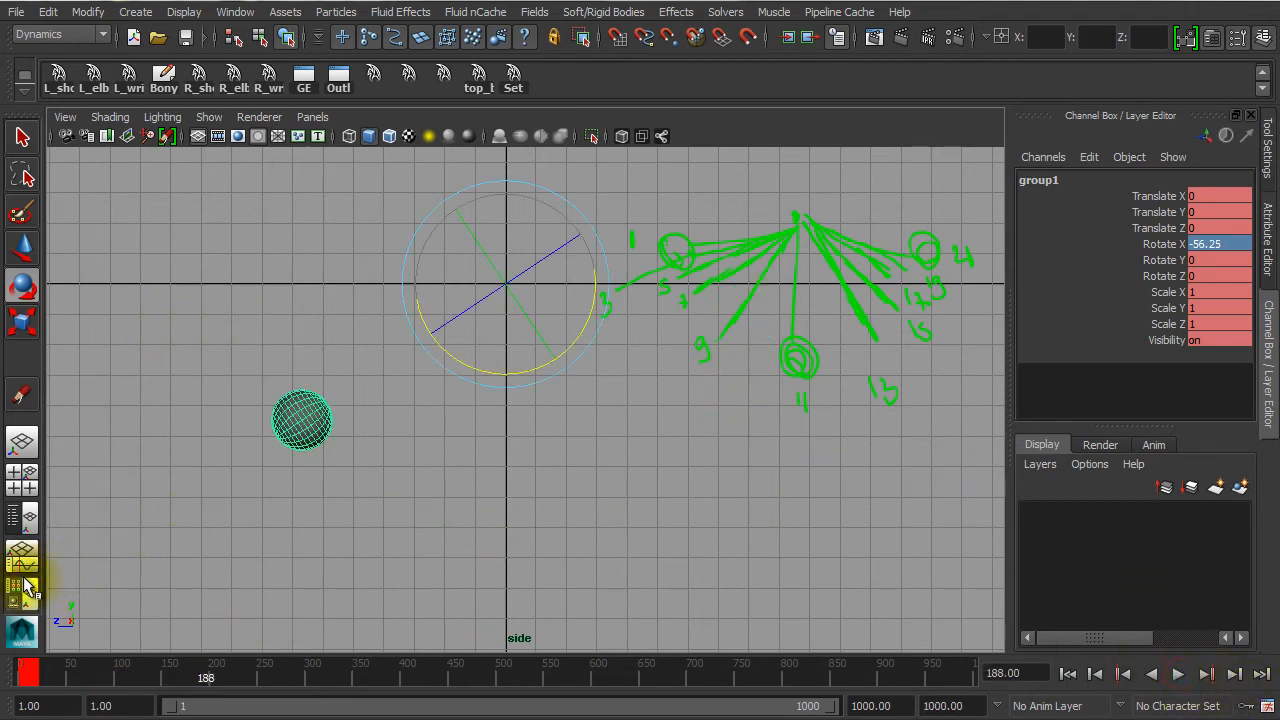
- Try Cycle with Offset post infinity on the Rotate X curve and examine the extended curve beyond the frame 21 key
left_click(24, 568)
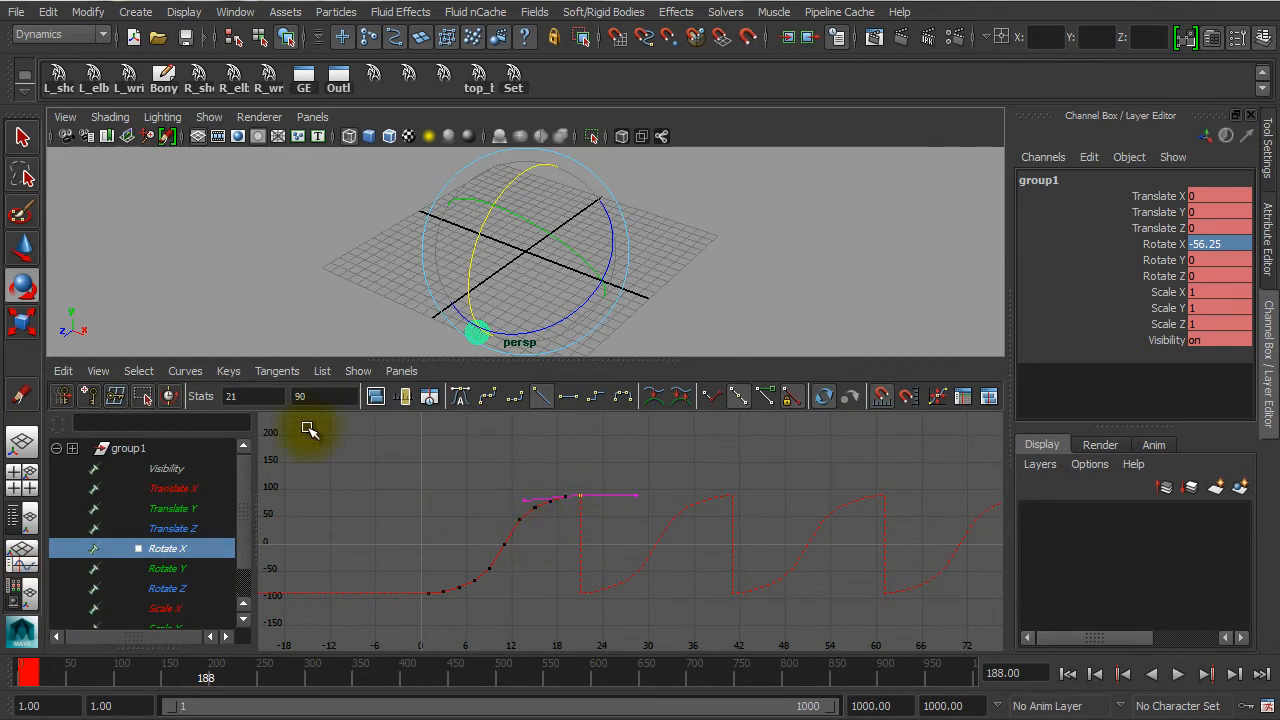
left_click(185, 371)
mouse_move(196, 419)
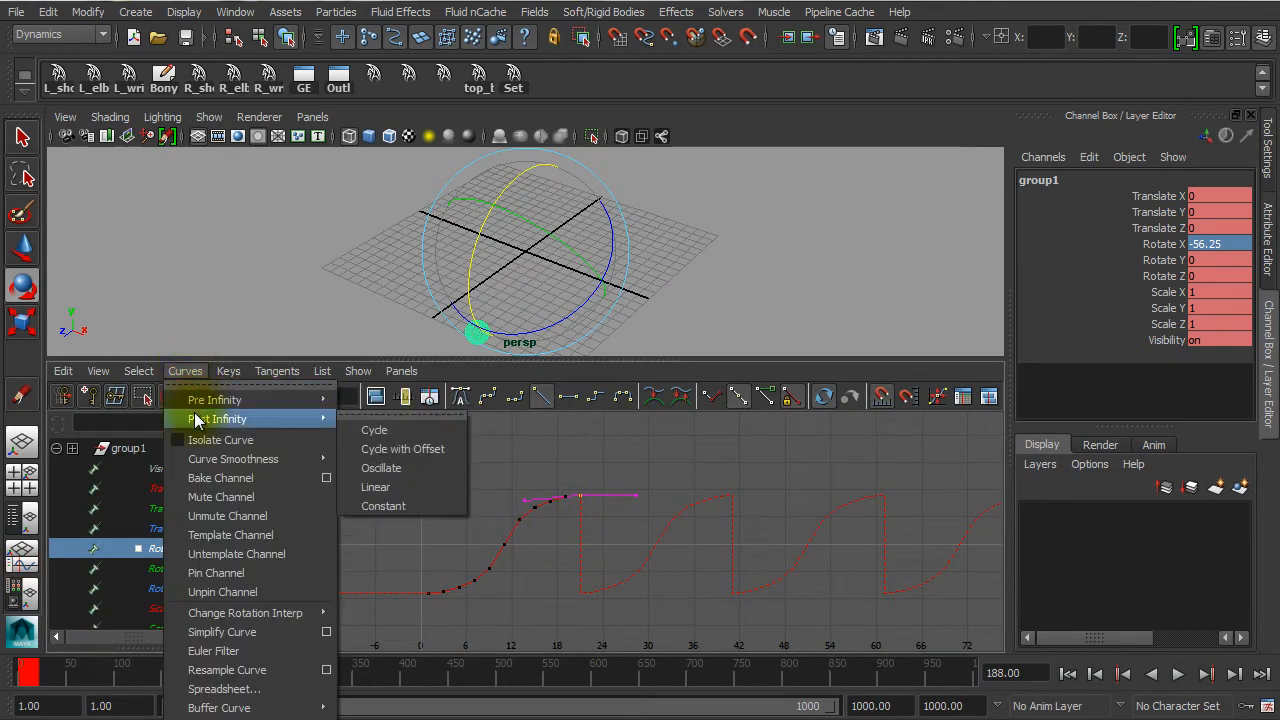
left_click(411, 449)
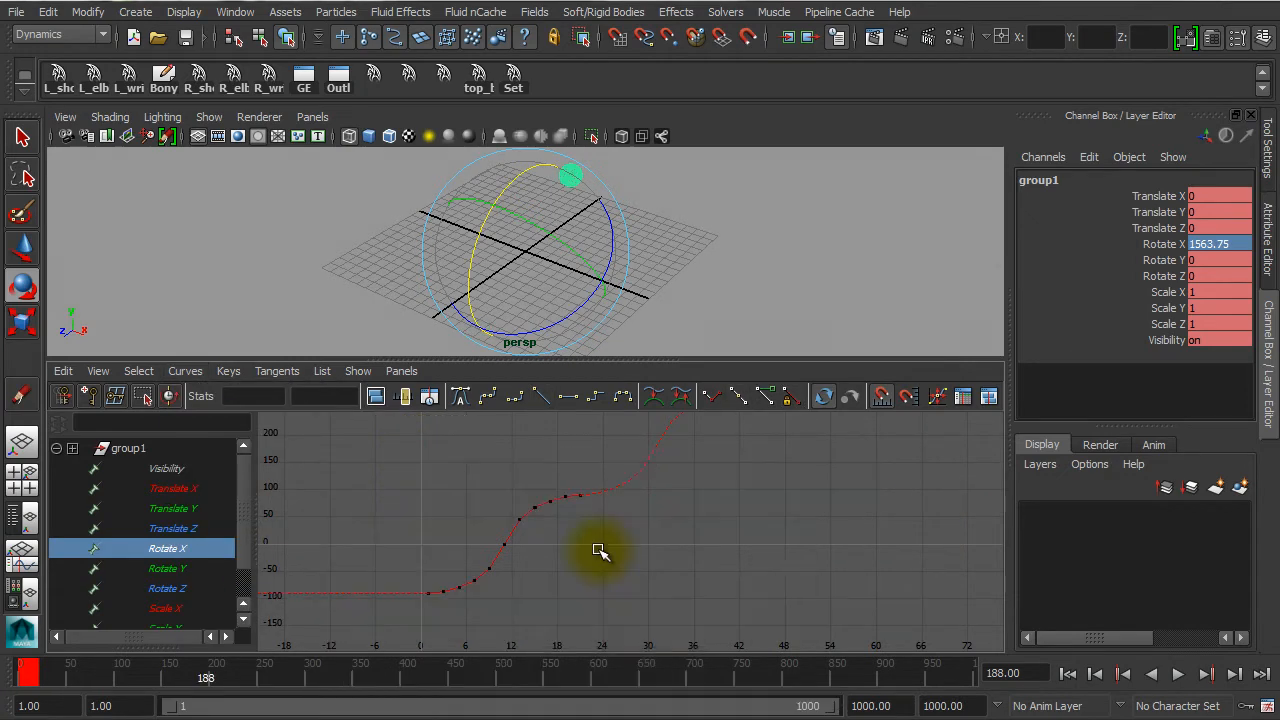
key("space")
scroll(565, 530, "down", 4)
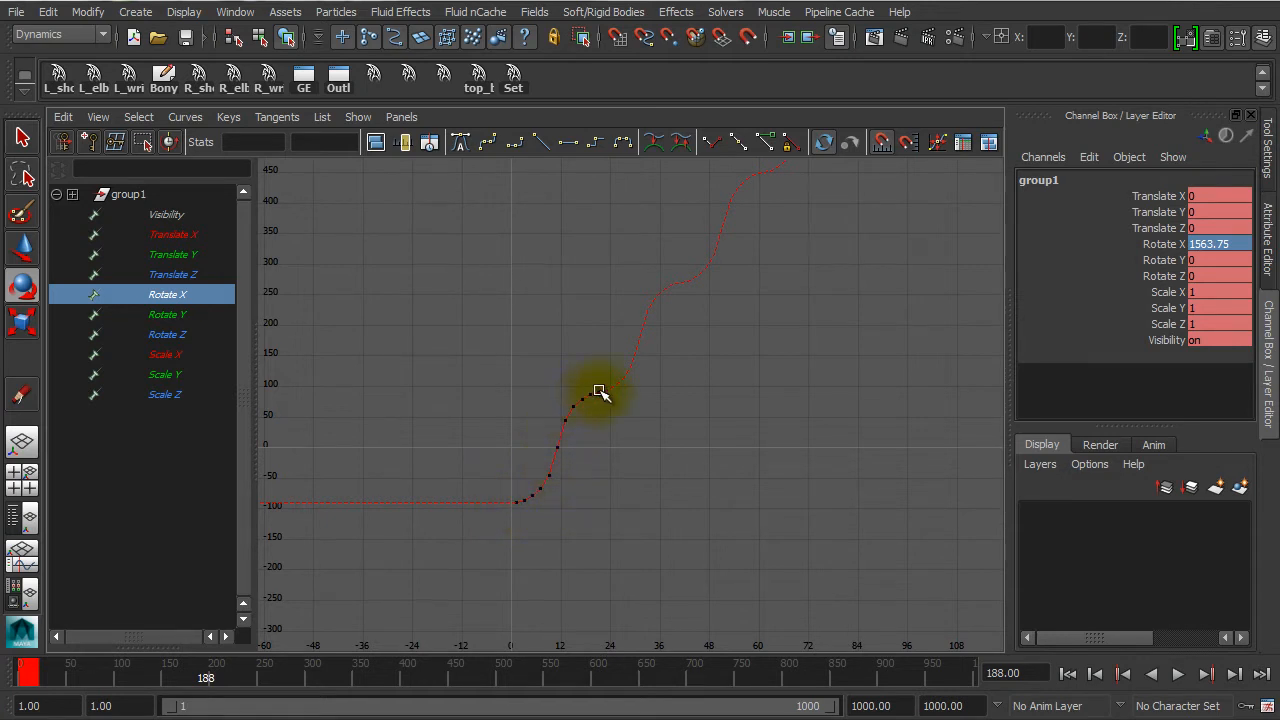
left_click_drag(598, 405, 595, 411)
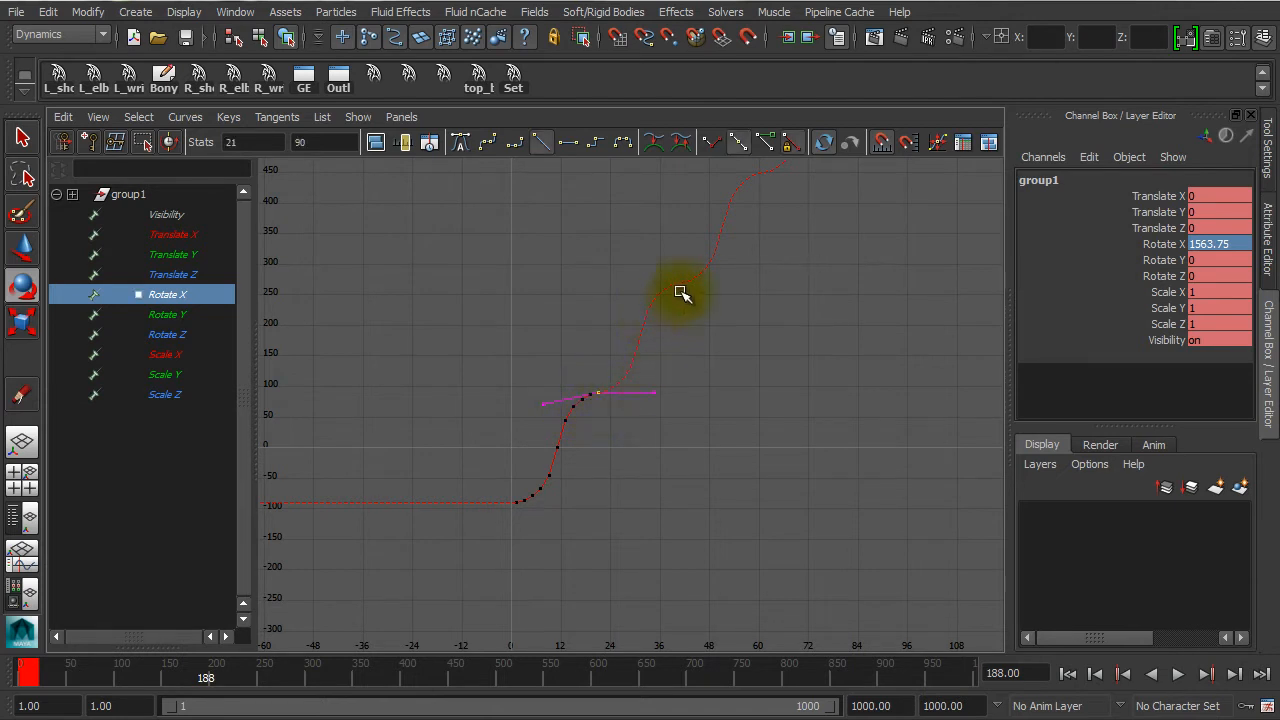
left_click(822, 144)
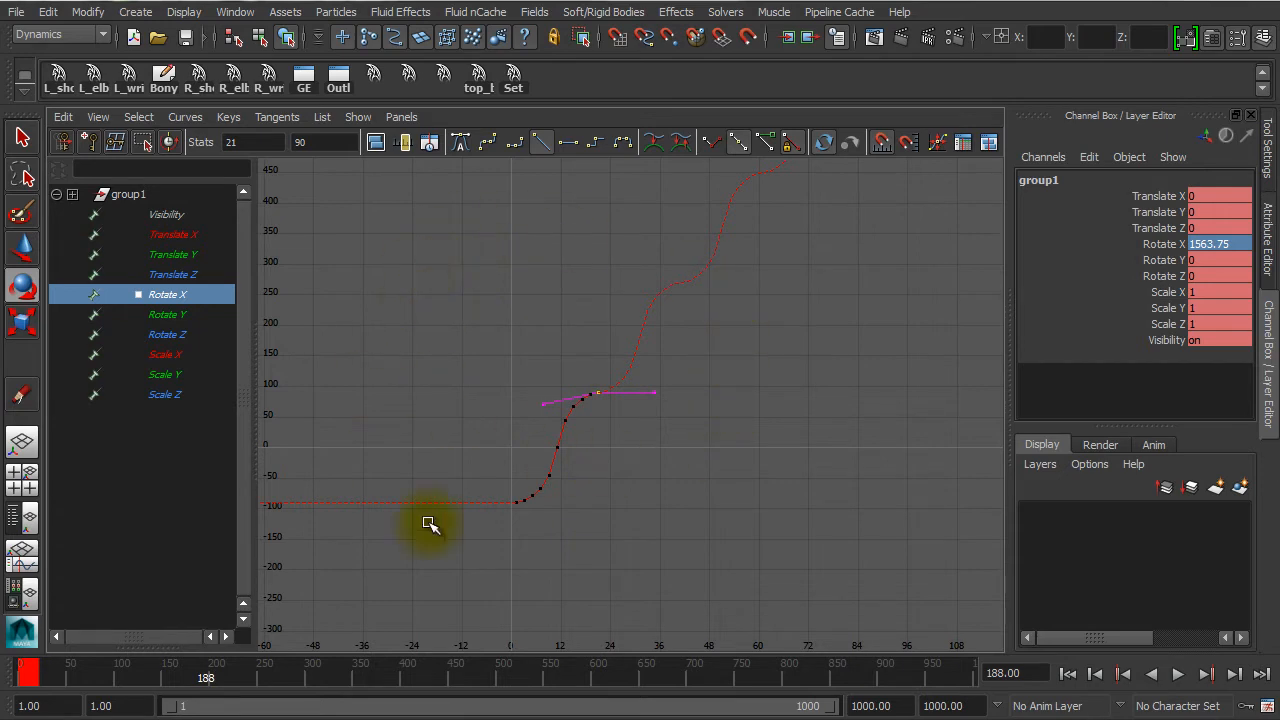
- Play back the offset cycle in the perspective view with nothing selected and shaded display on
key("space")
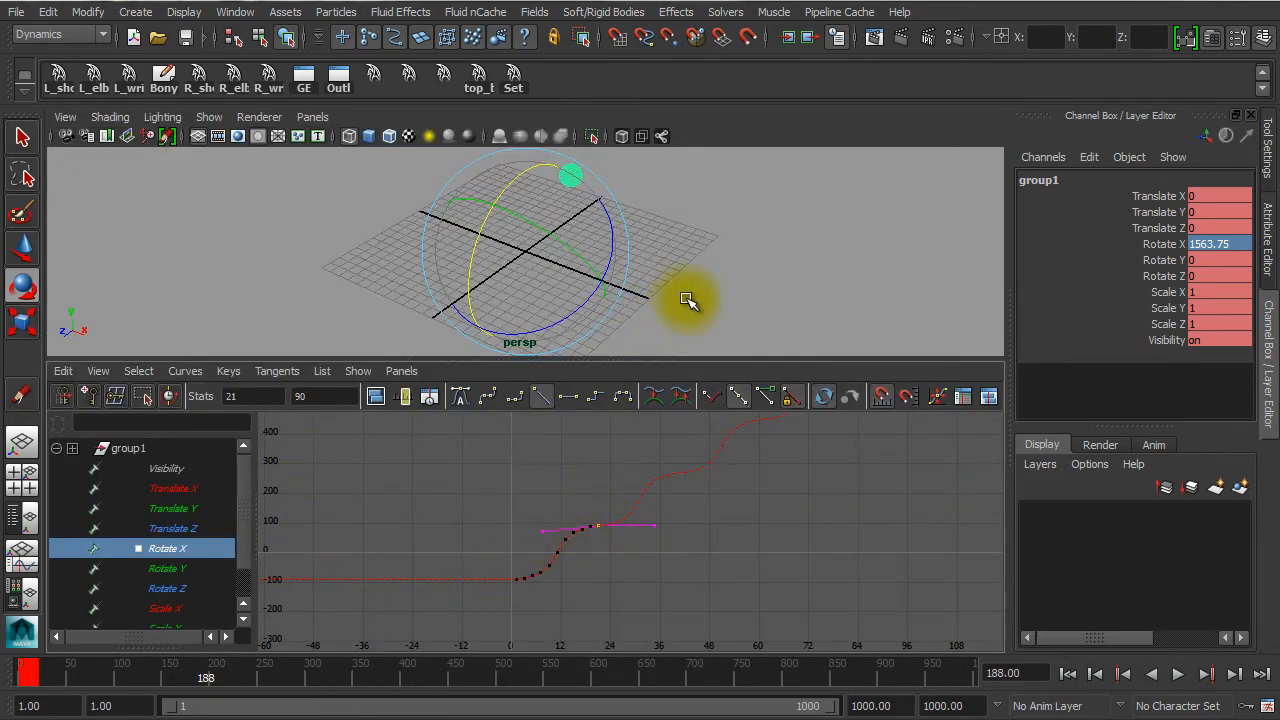
left_click_drag(697, 291, 777, 303, "alt")
left_click(777, 300)
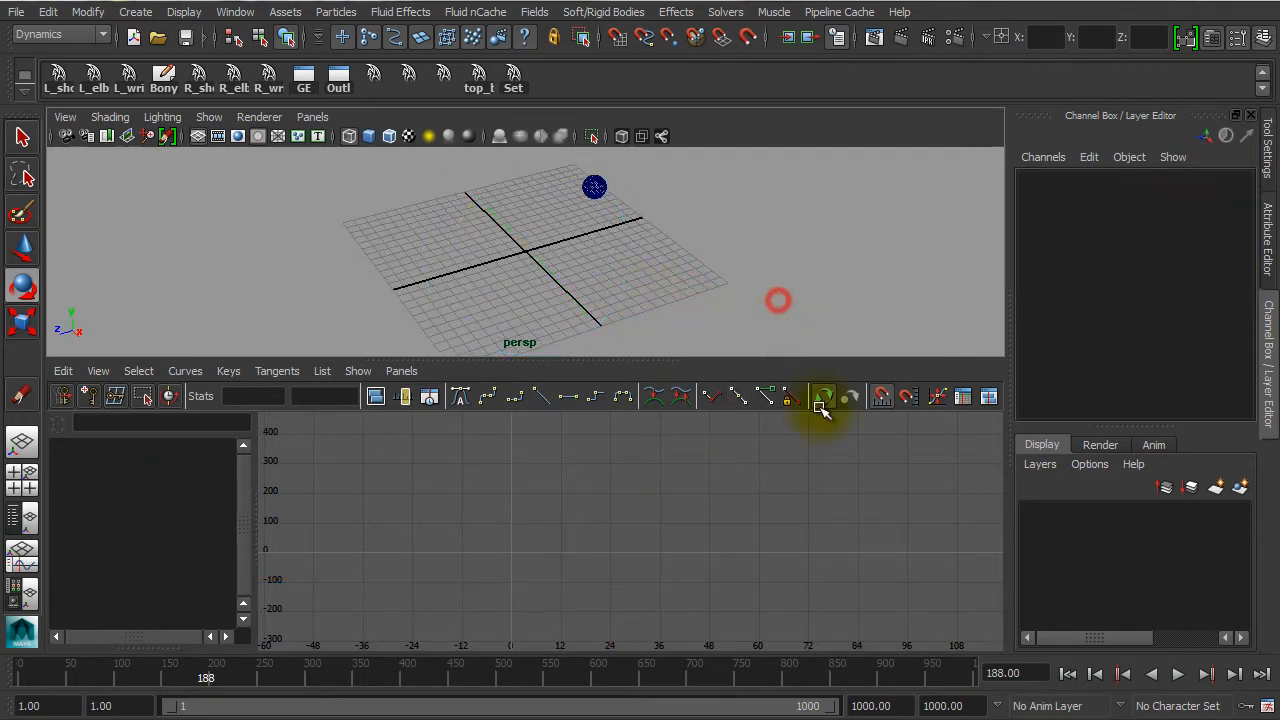
key("5")
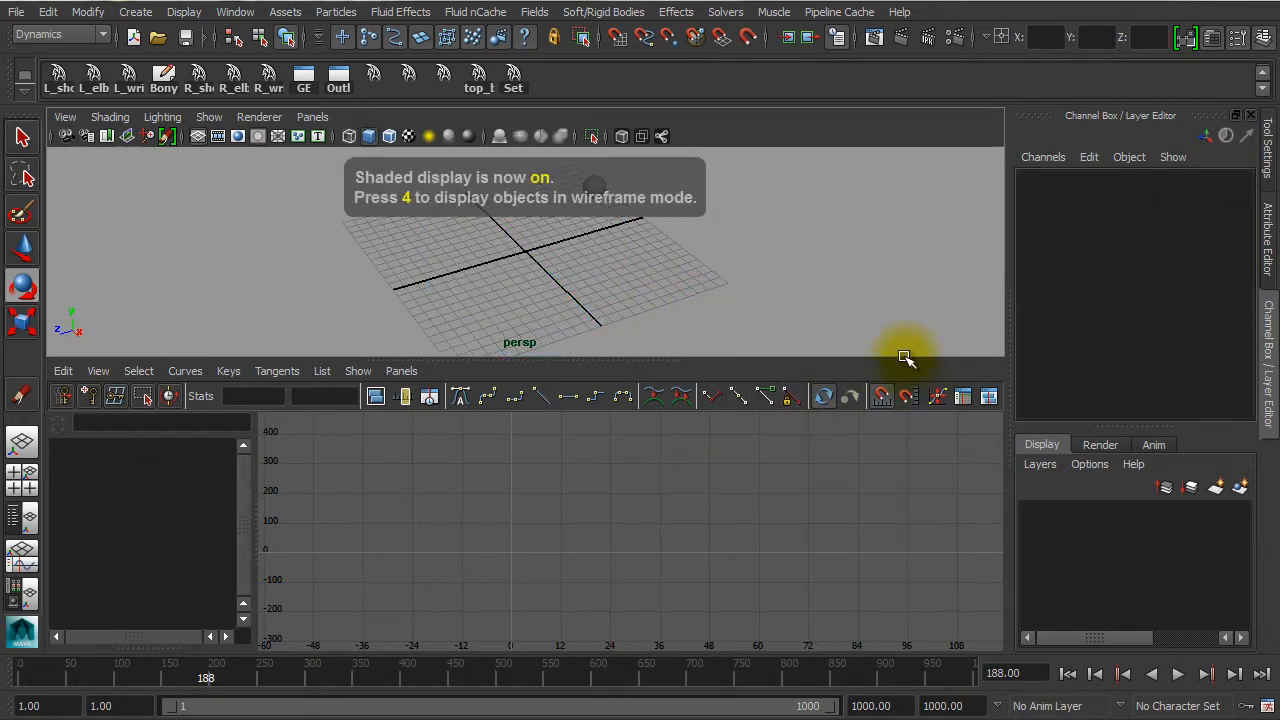
left_click(867, 328)
left_click(1178, 674)
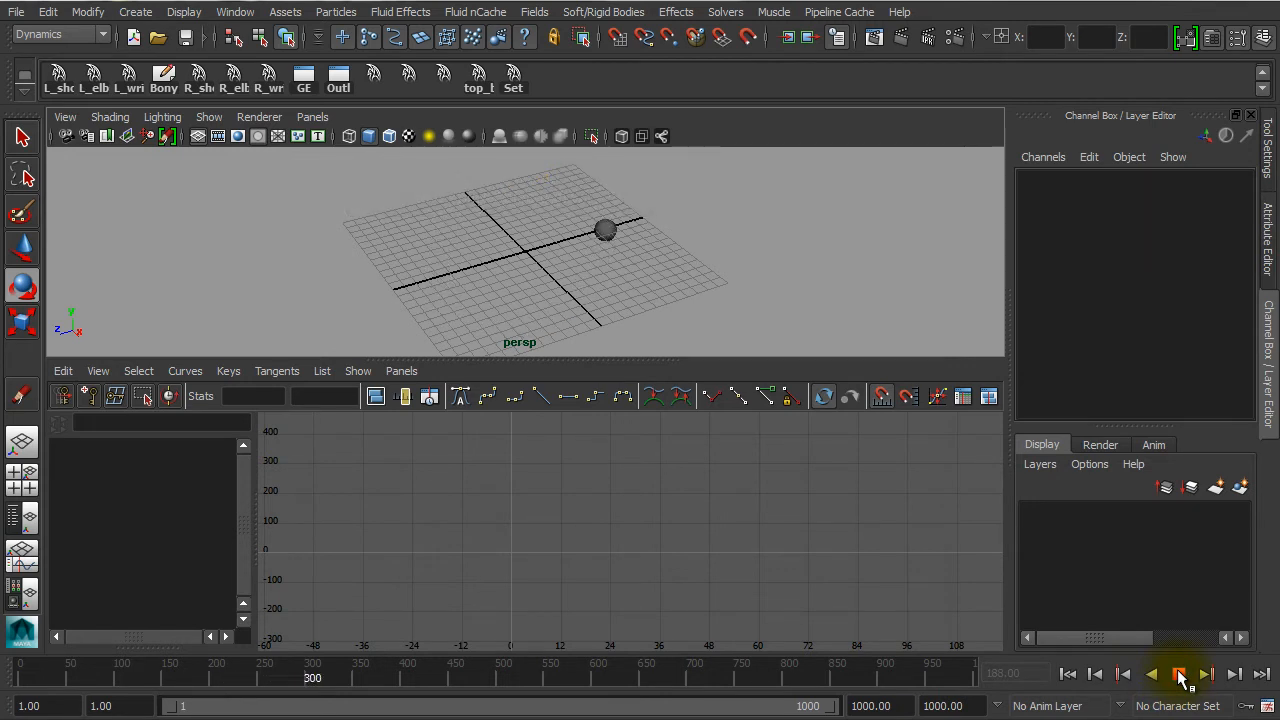
left_click(1178, 674)
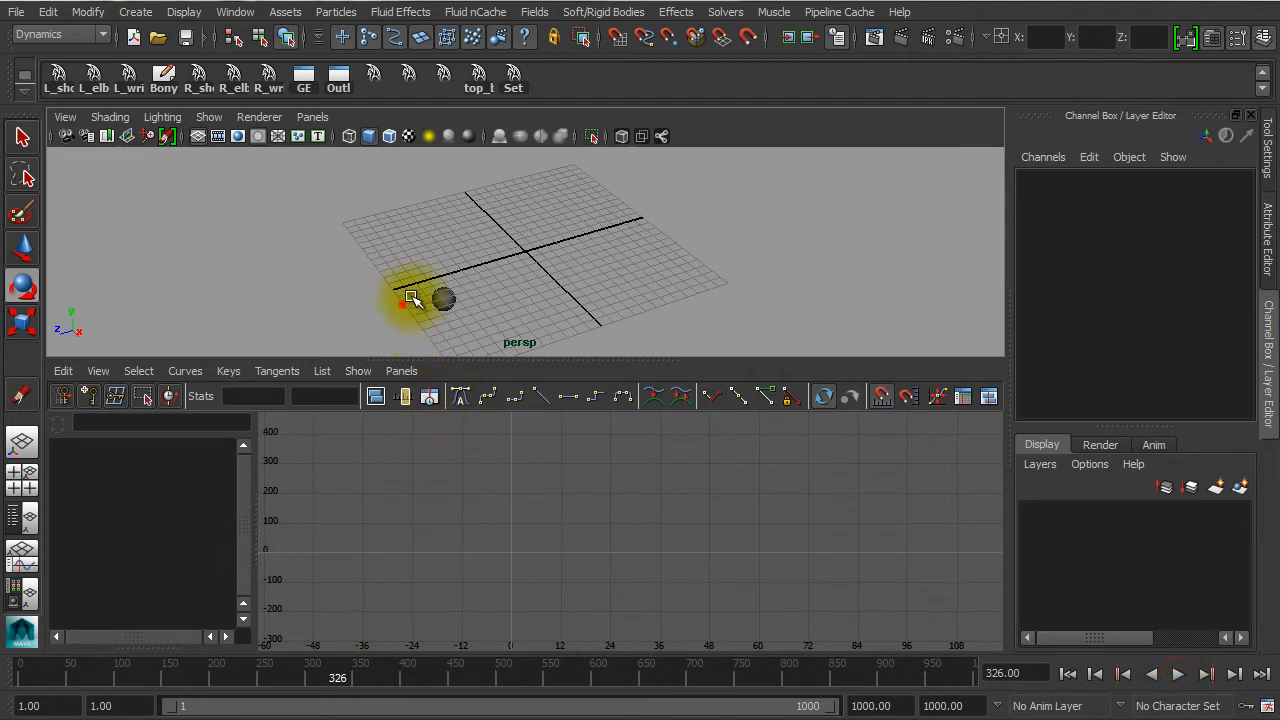
- Select the sphere's group and set its Rotate X curve's post infinity to Oscillate
left_click(435, 298)
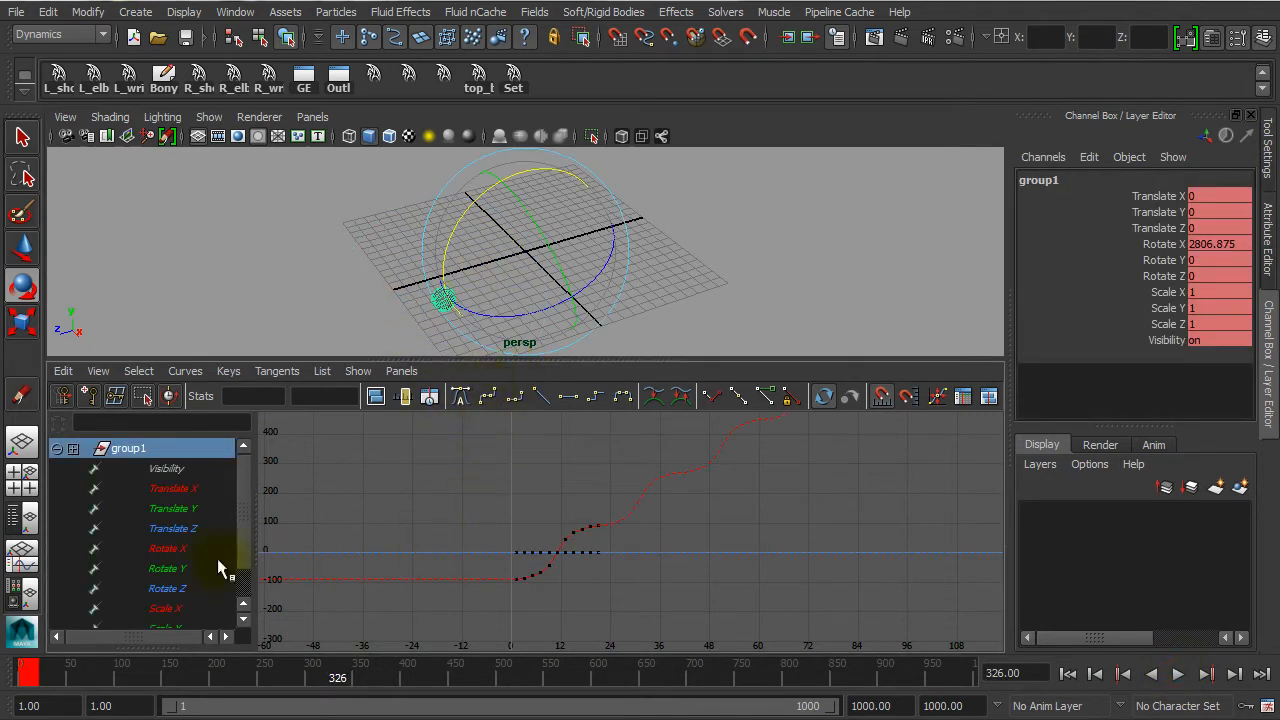
left_click(185, 549)
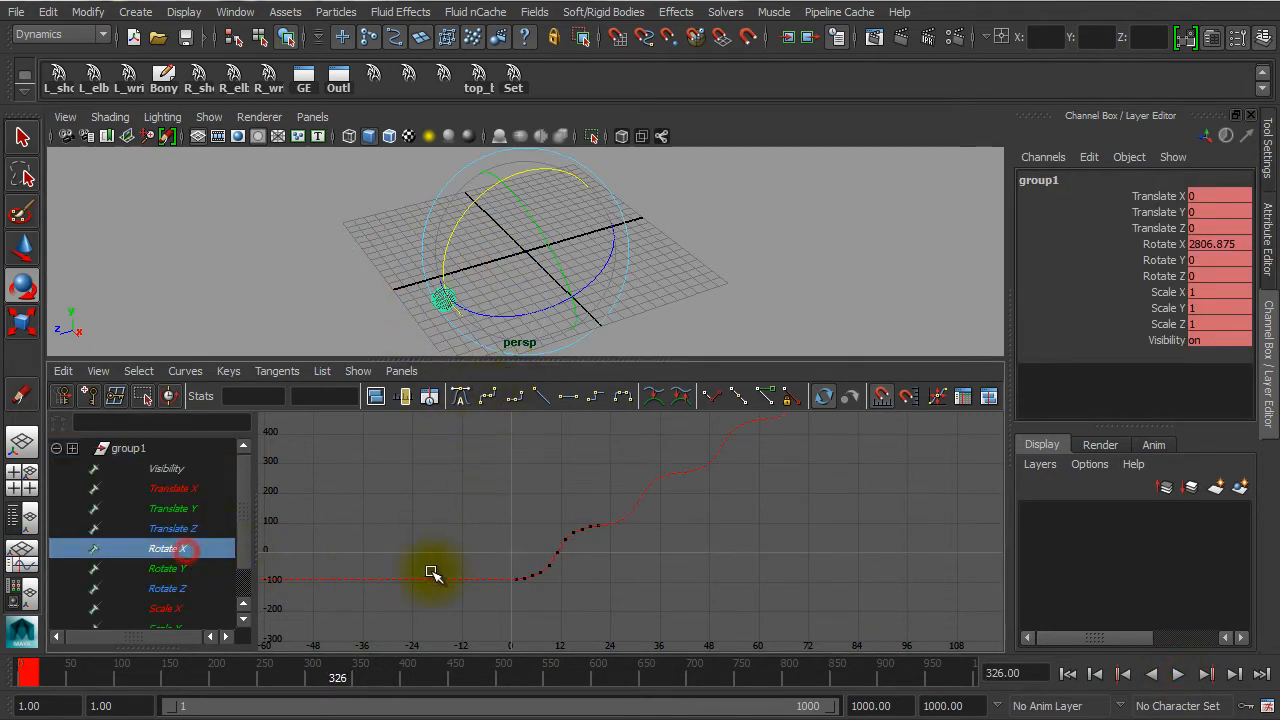
key("space")
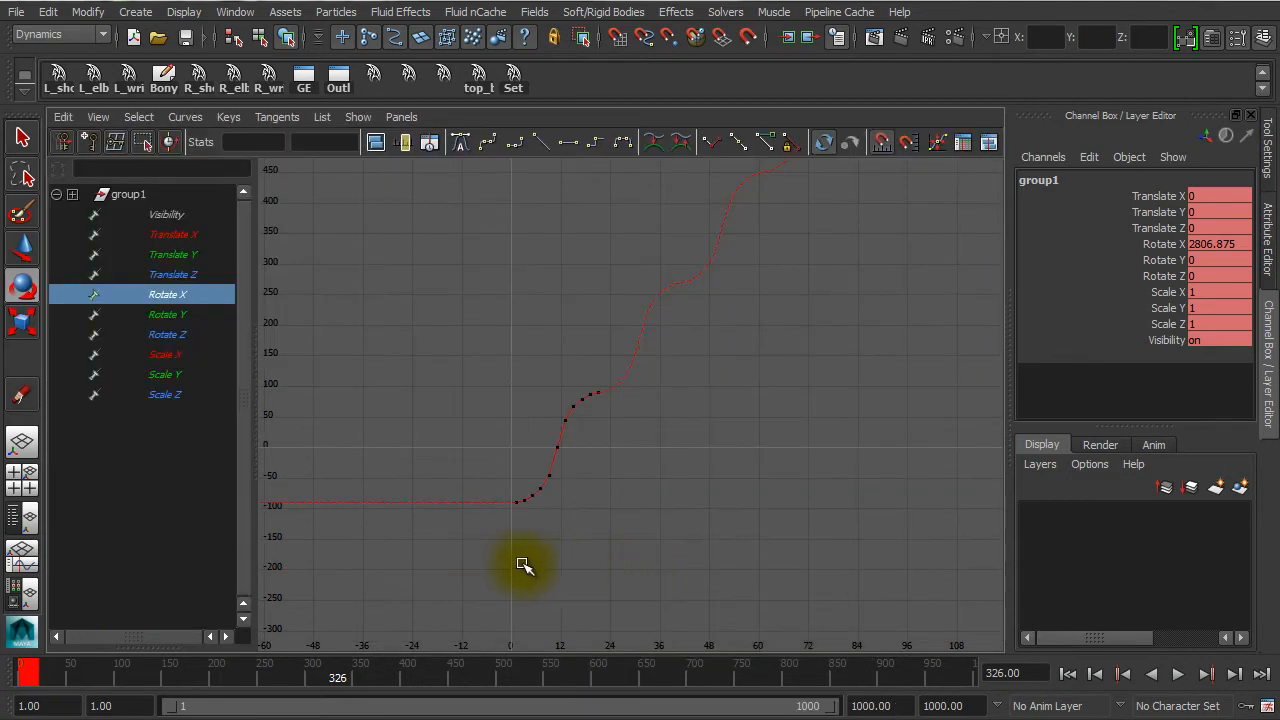
right_click_drag(537, 566, 549, 560, "alt")
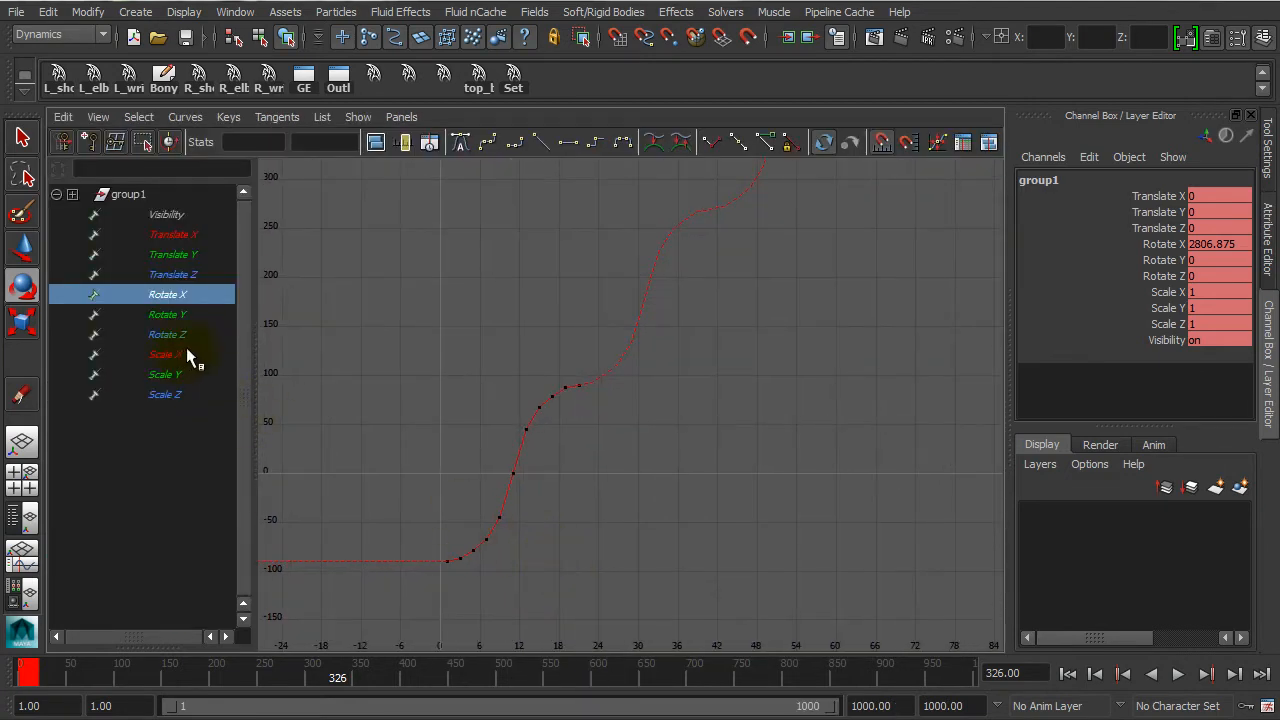
left_click(185, 117)
mouse_move(210, 165)
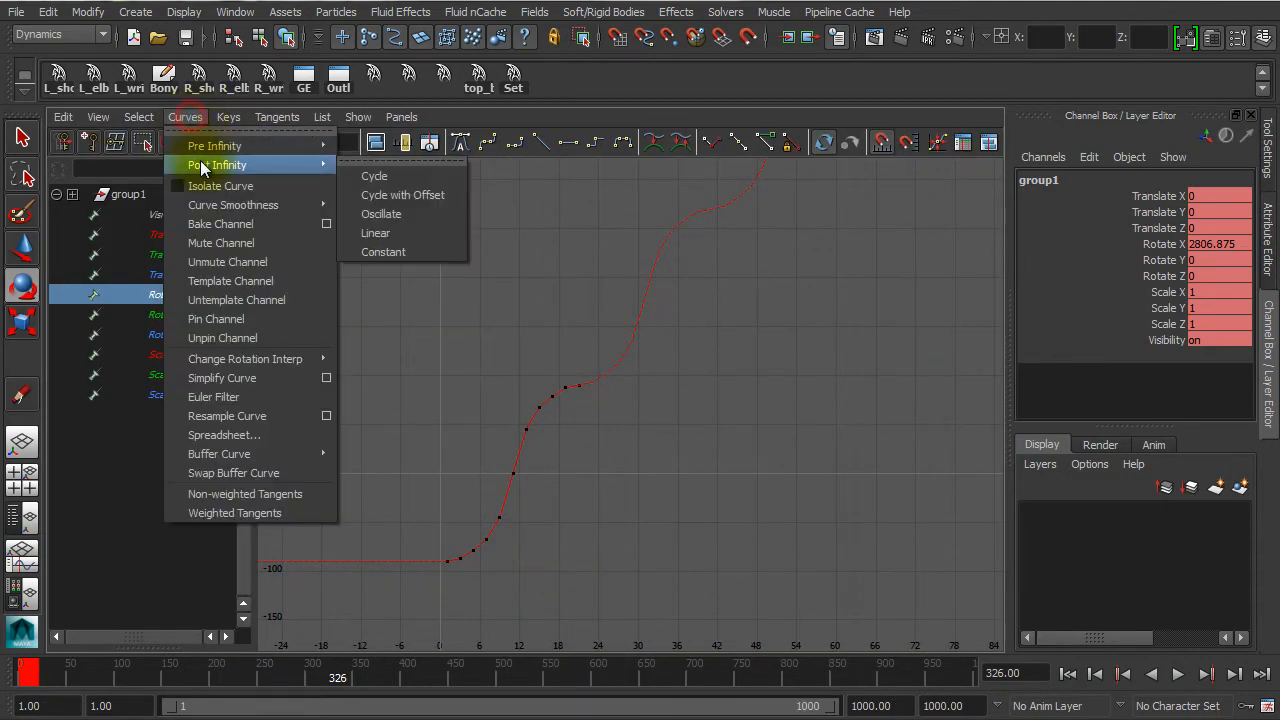
left_click(387, 213)
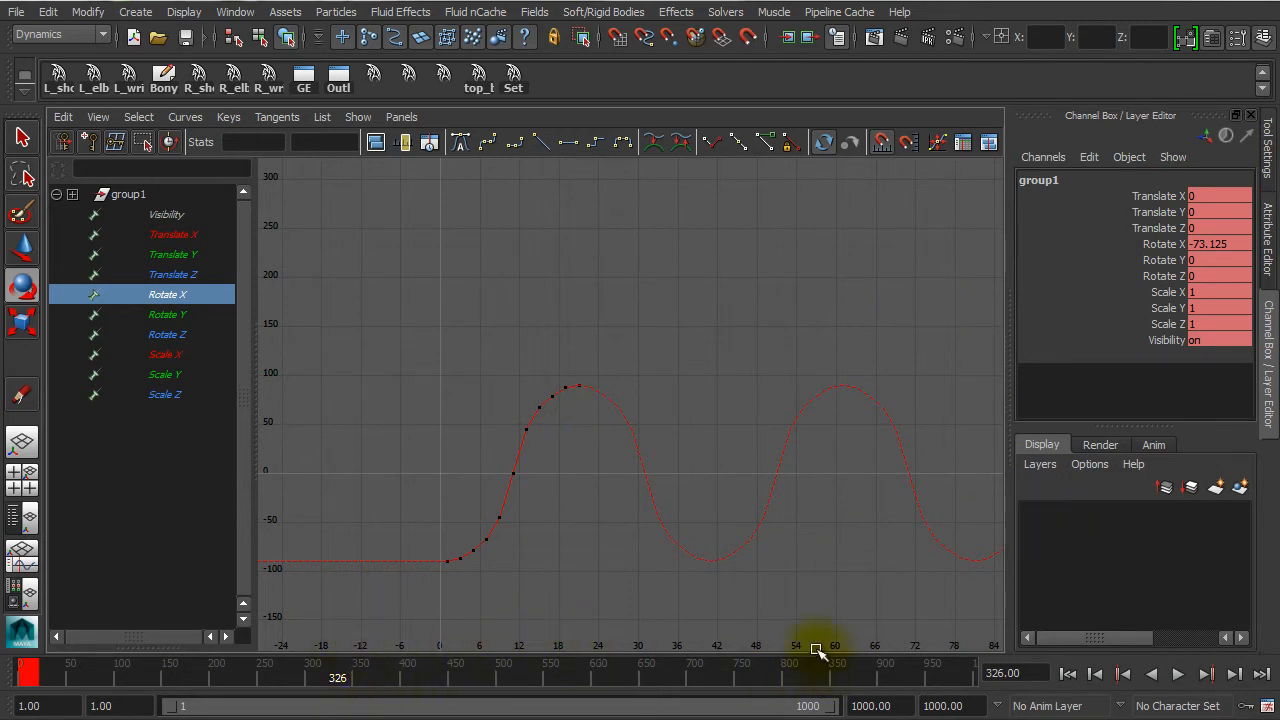
- Move to frame 6, maximize the side view and play back the oscillating pendulum swing
left_click_drag(80, 677, 25, 677)
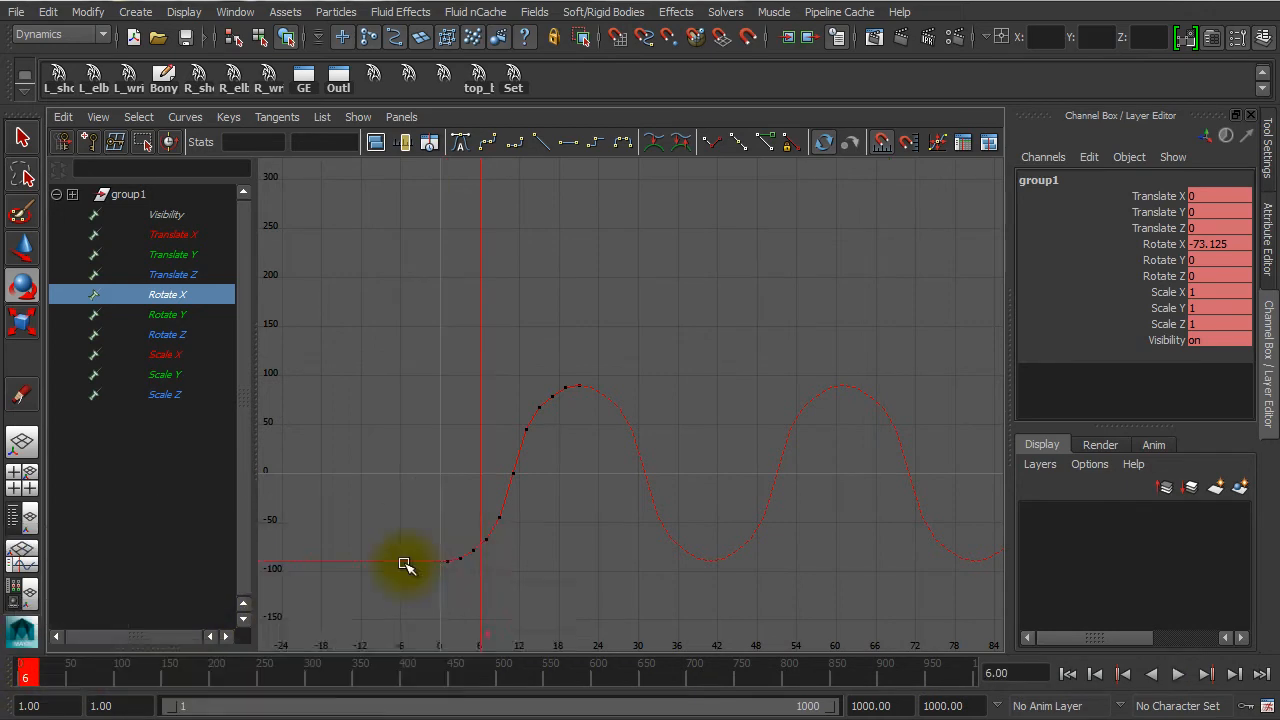
key("space")
left_click(122, 326)
key("space")
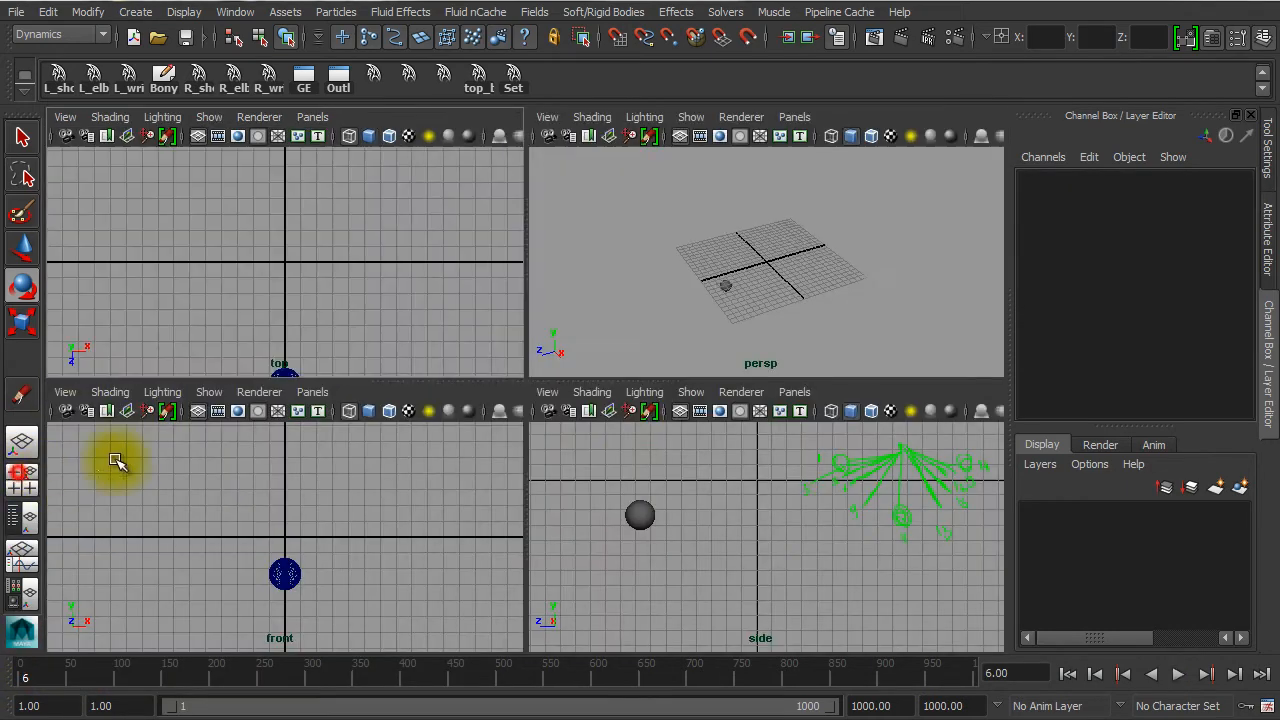
key("space")
scroll(660, 526, "down", 3)
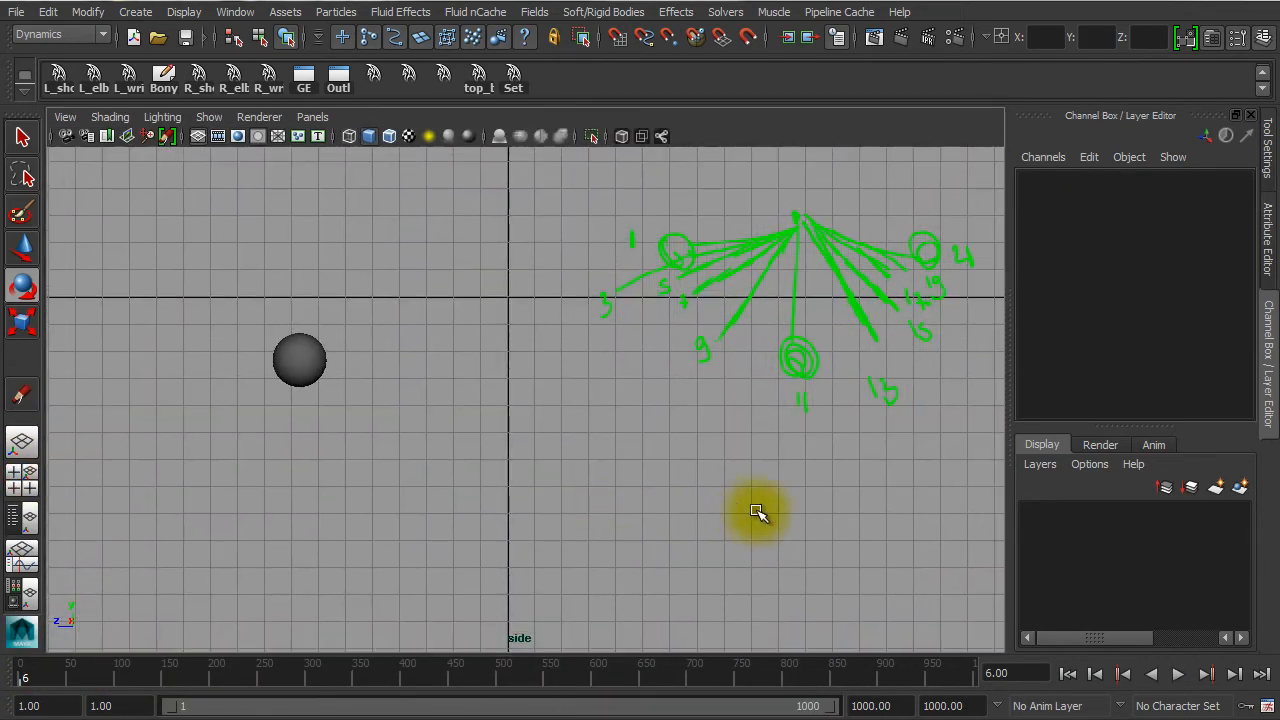
mouse_move(494, 486)
middle_mouse_down("alt")
mouse_move(380, 466)
mouse_move(691, 460)
mouse_move(650, 436)
middle_mouse_up("alt")
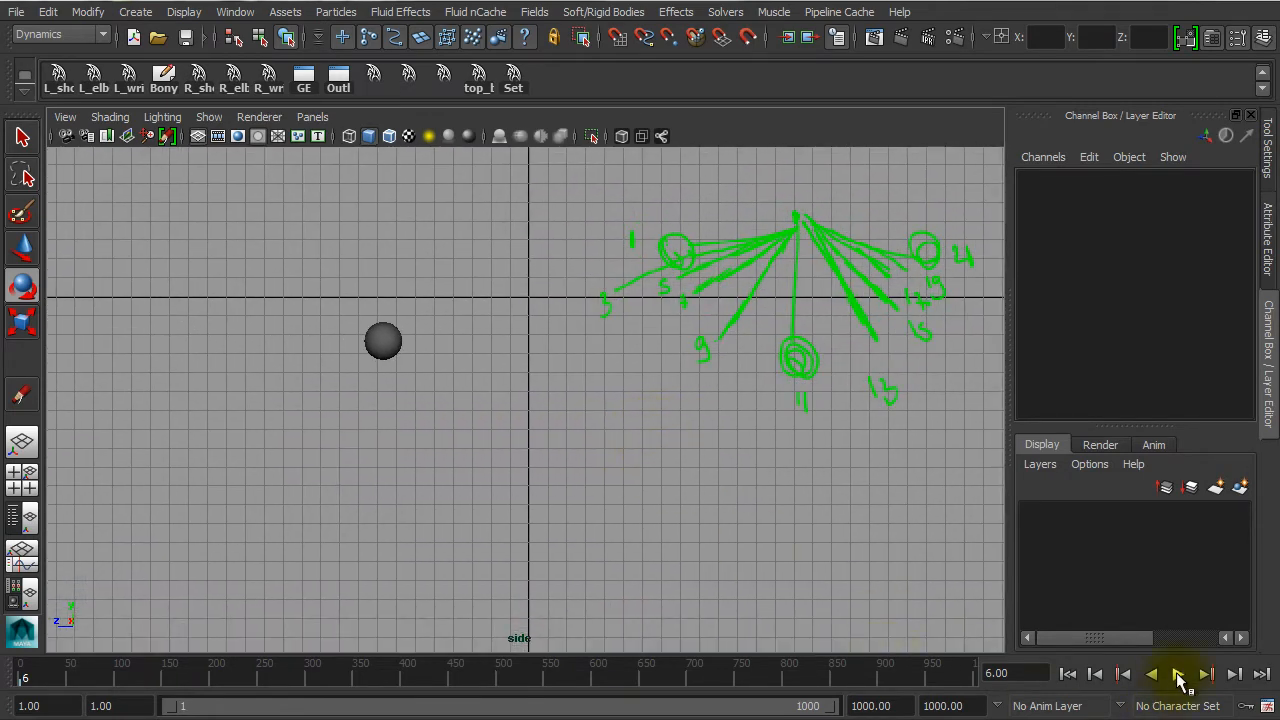
left_click(1178, 676)
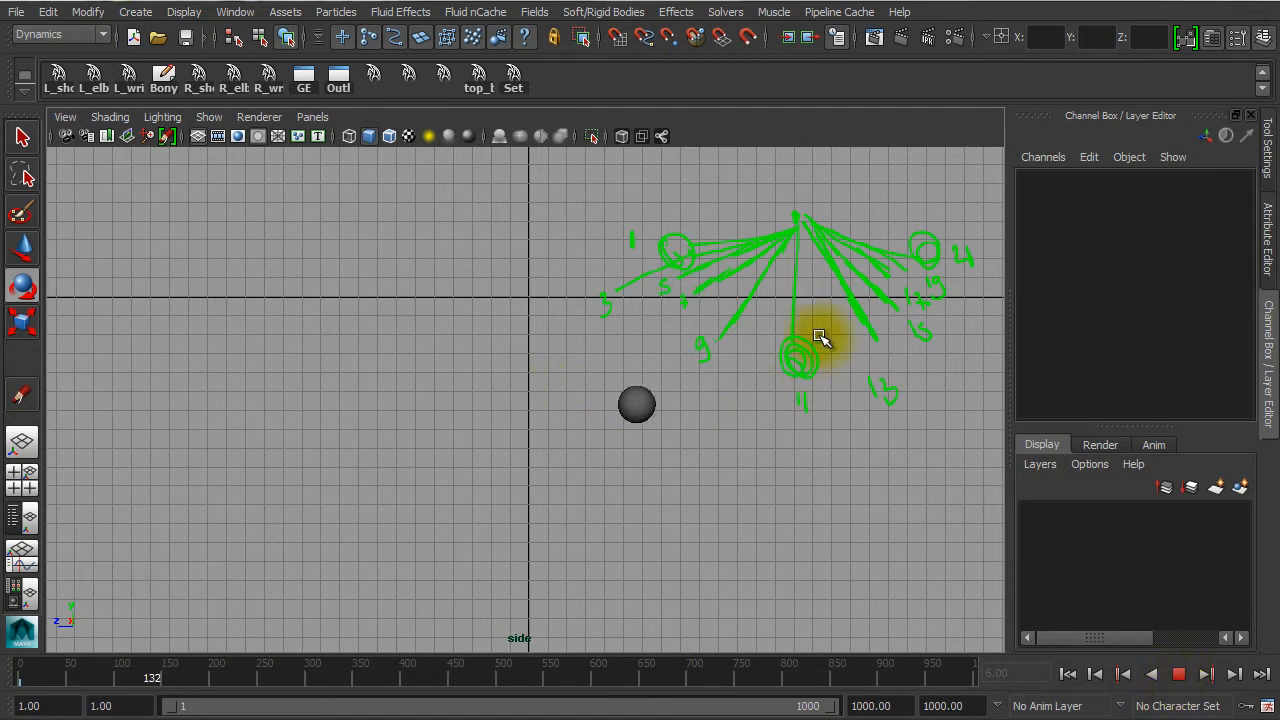
left_click(1178, 675)
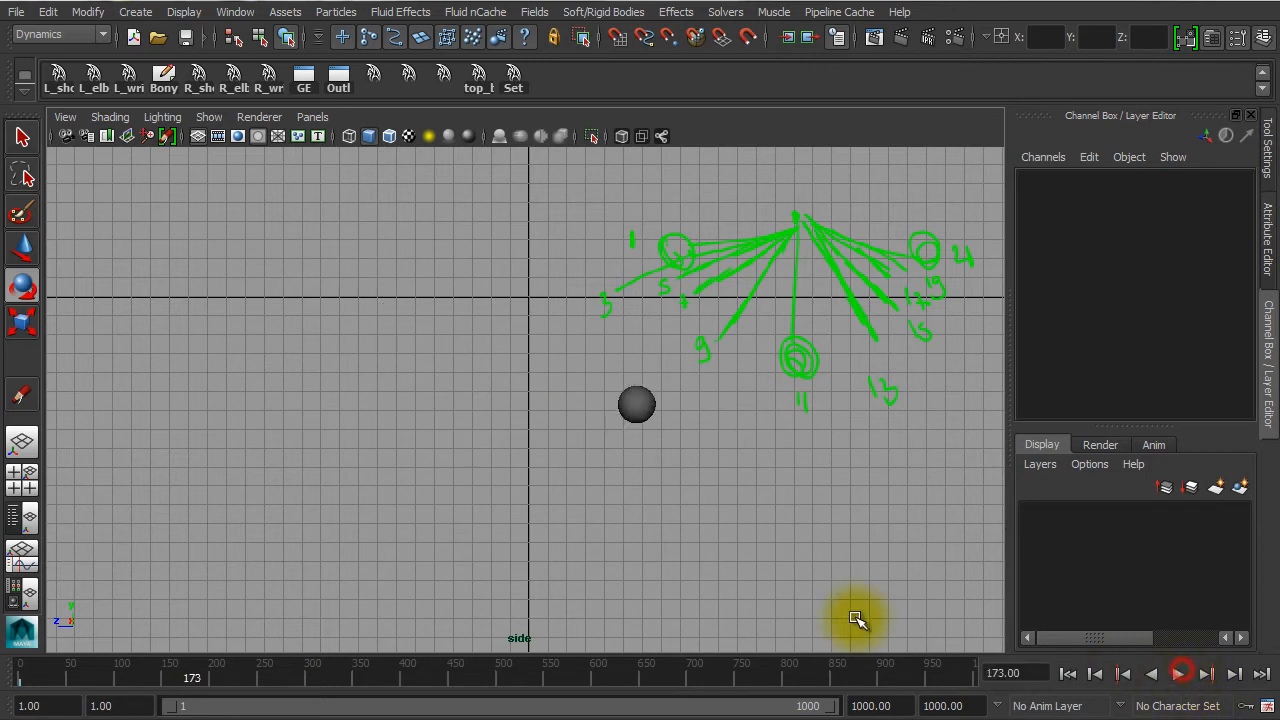
- Delete the static channels of the sphere's parent group and select its Rotate X curve in the Graph Editor
left_click(637, 404)
left_click(22, 560)
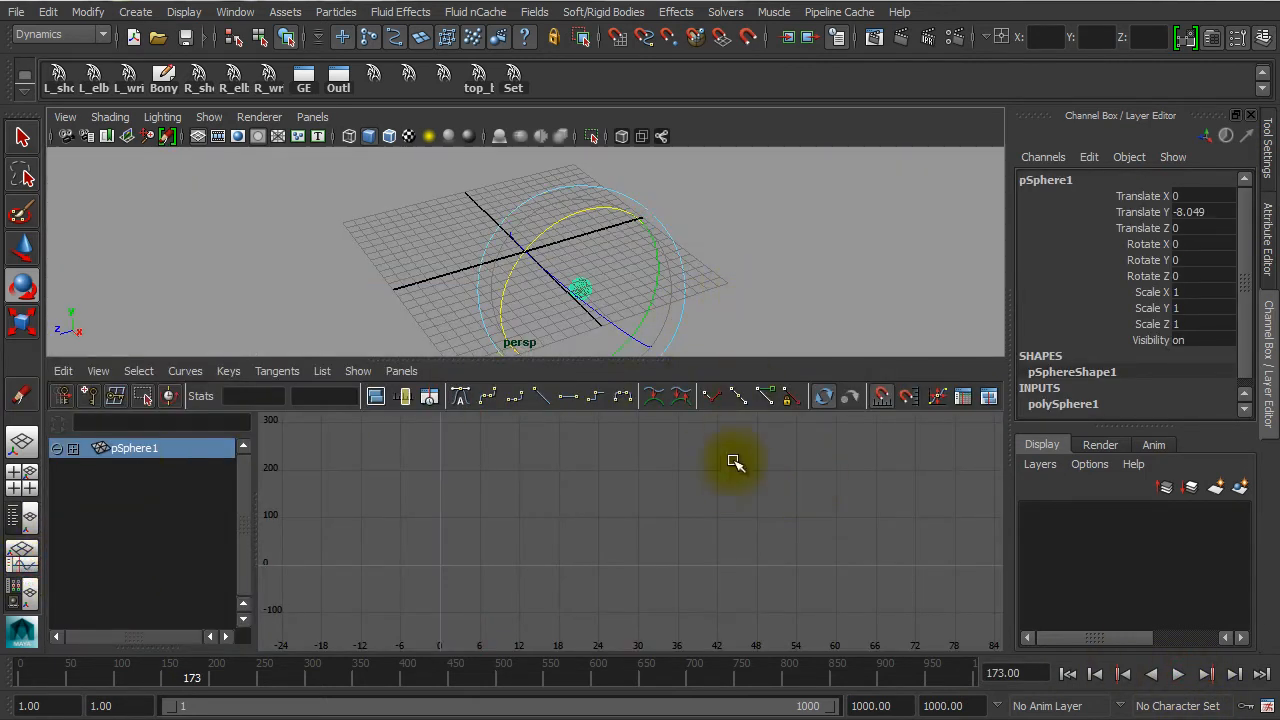
key("Up")
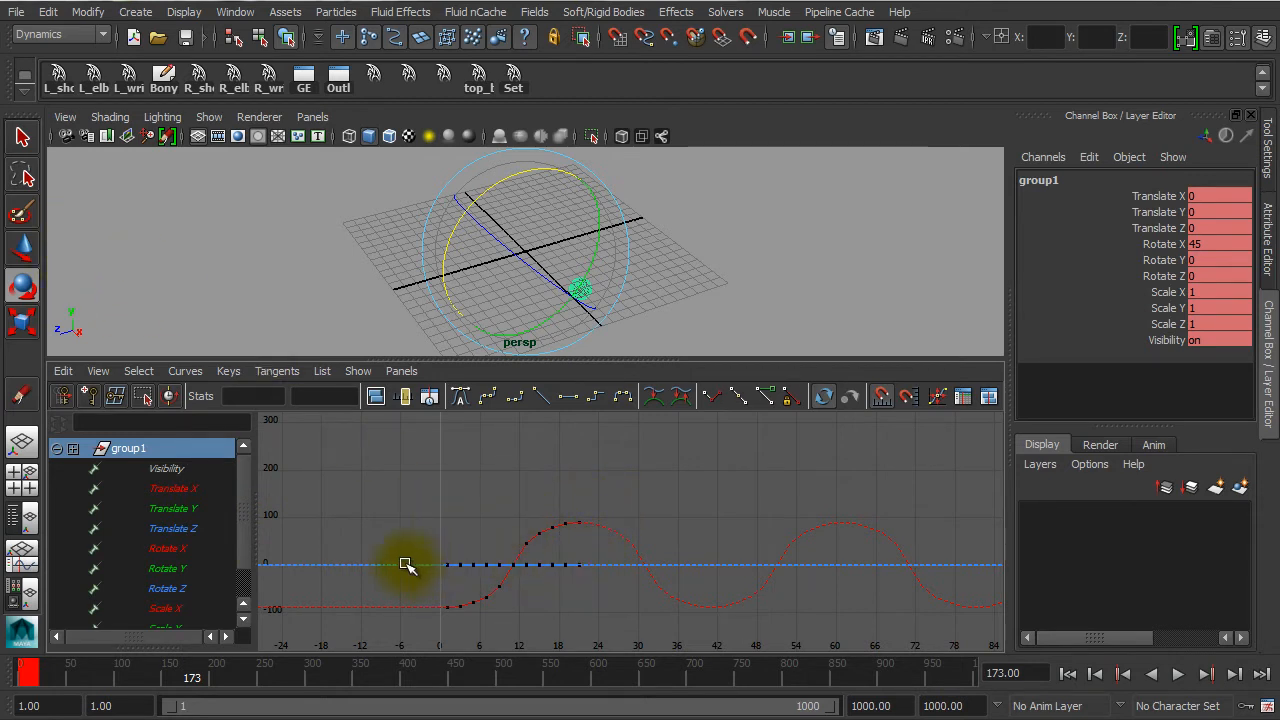
left_click_drag(400, 575, 466, 523)
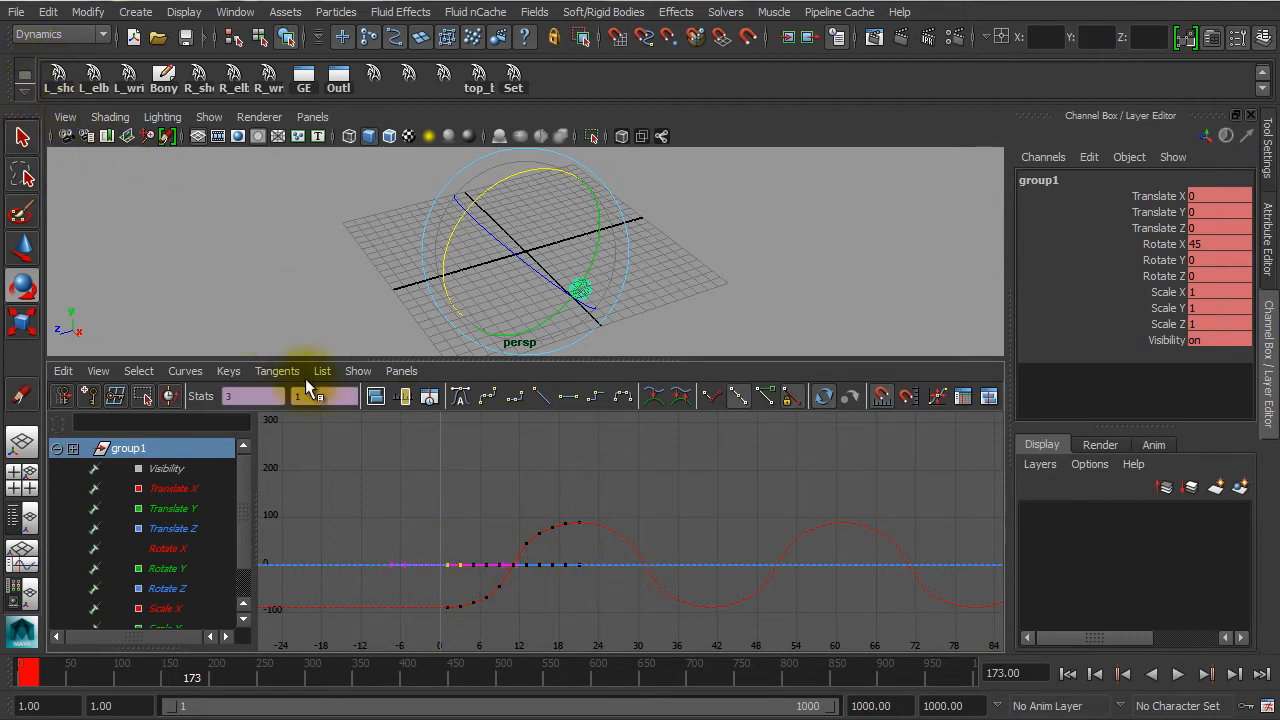
left_click(48, 11)
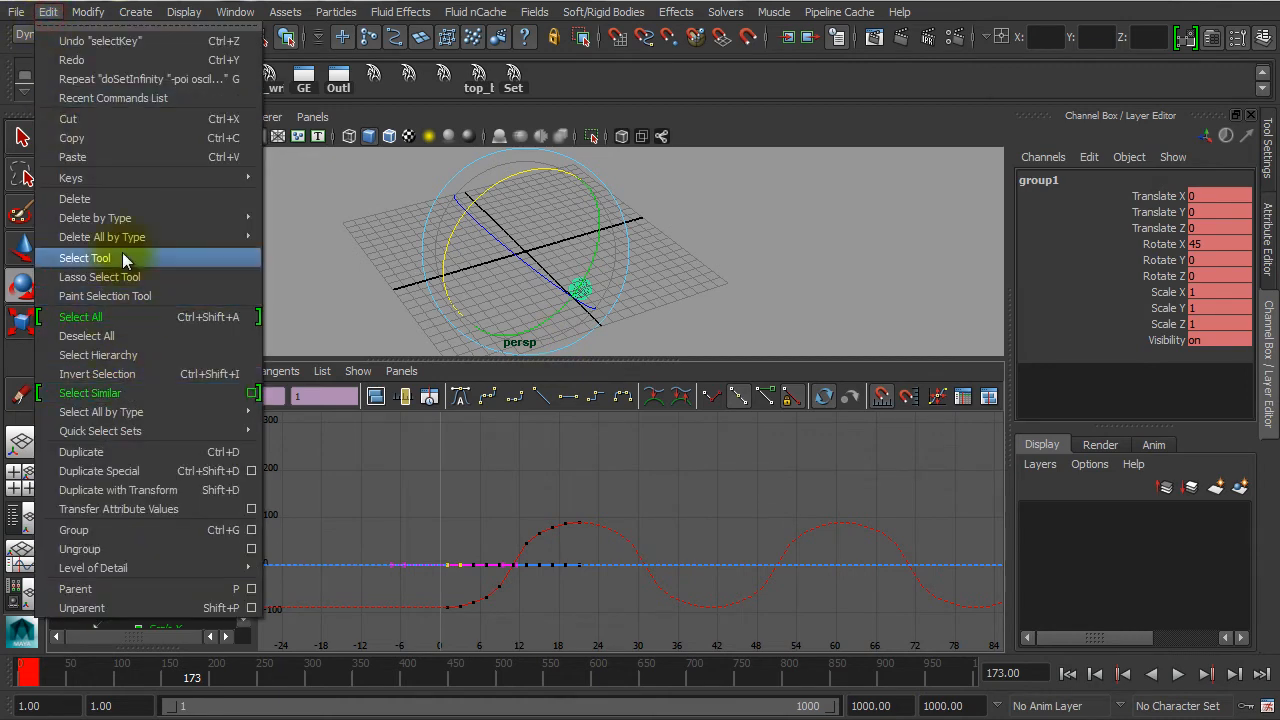
mouse_move(115, 218)
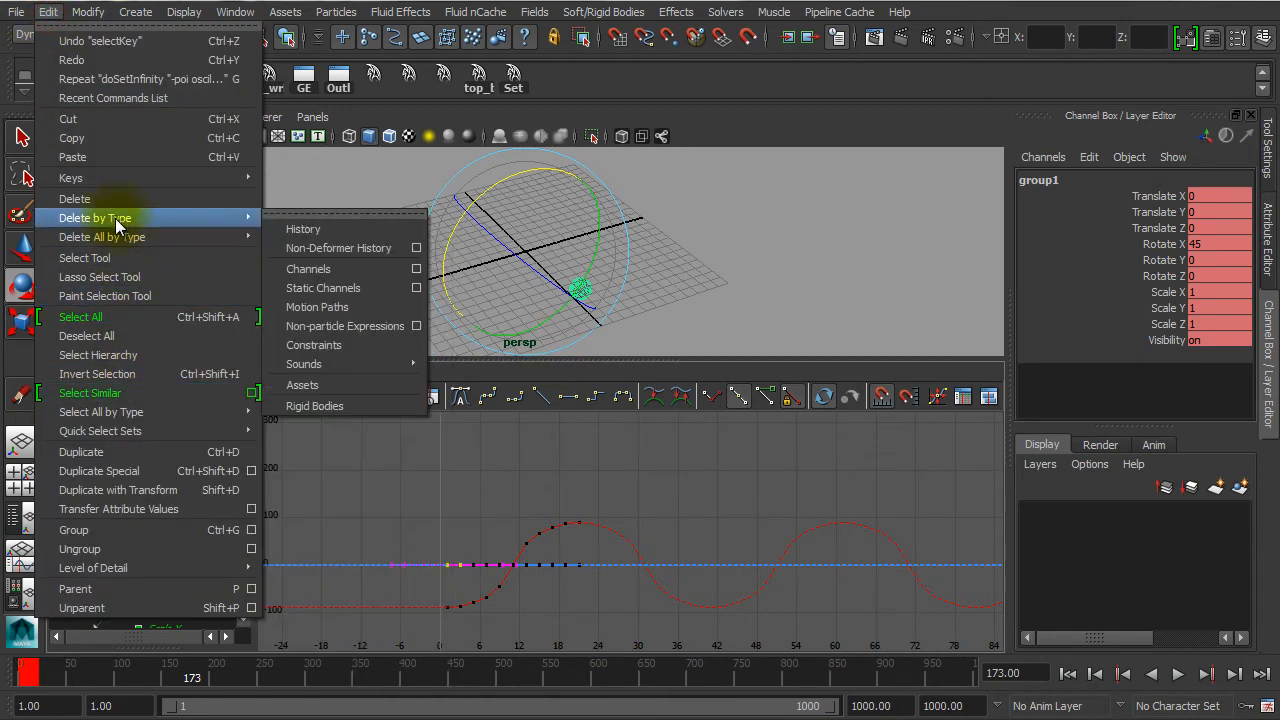
left_click(335, 289)
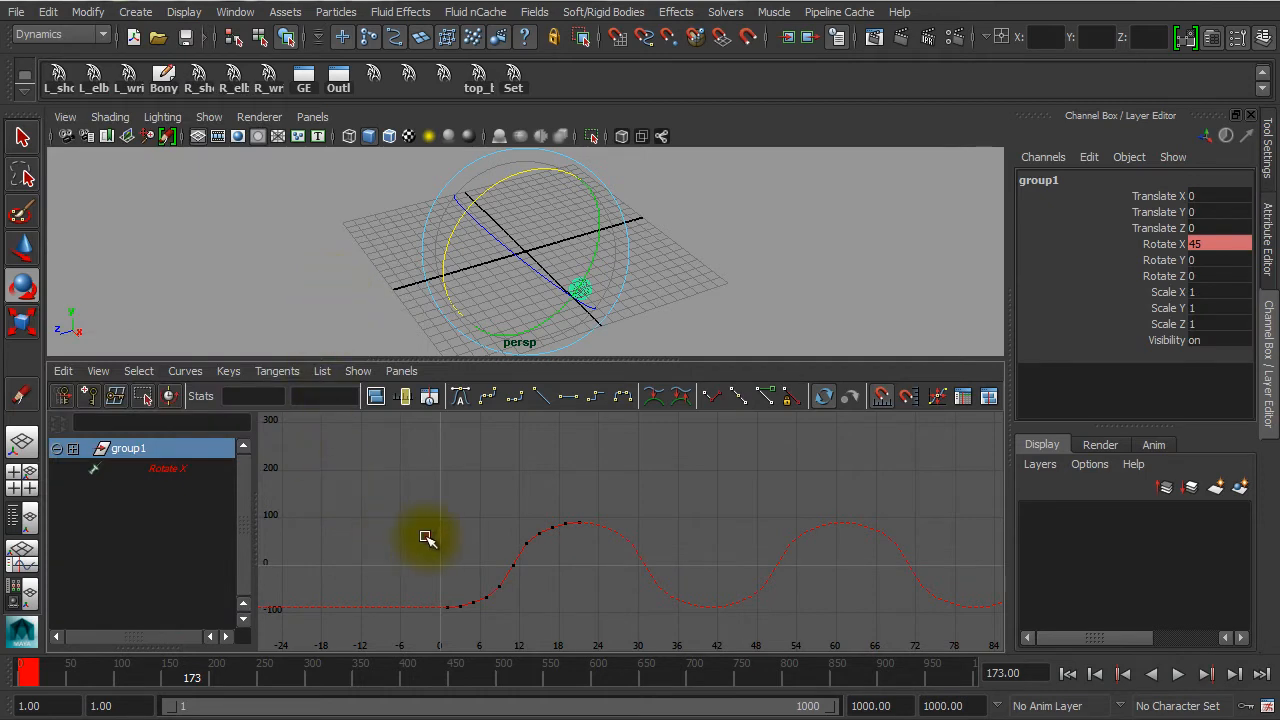
left_click(220, 470)
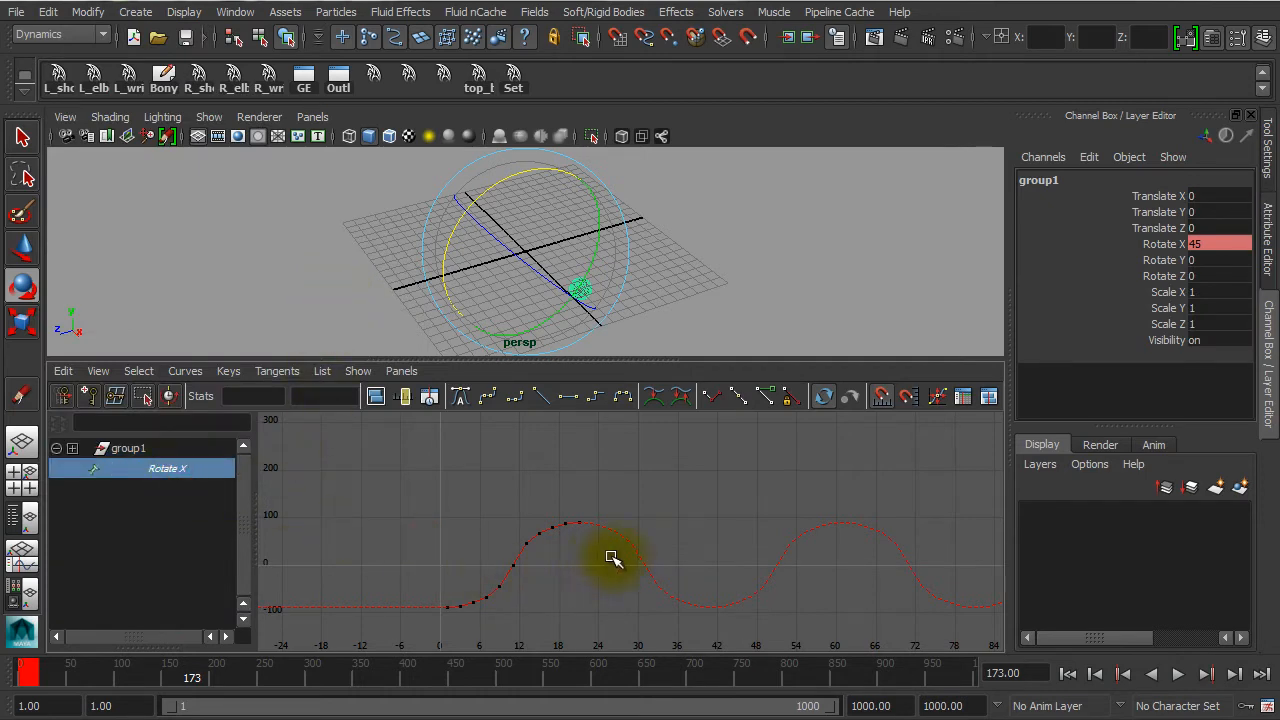
- Maximize the Graph Editor, frame the group's Rotate X curve, and shorten the playback range to end at frame 89
key("space")
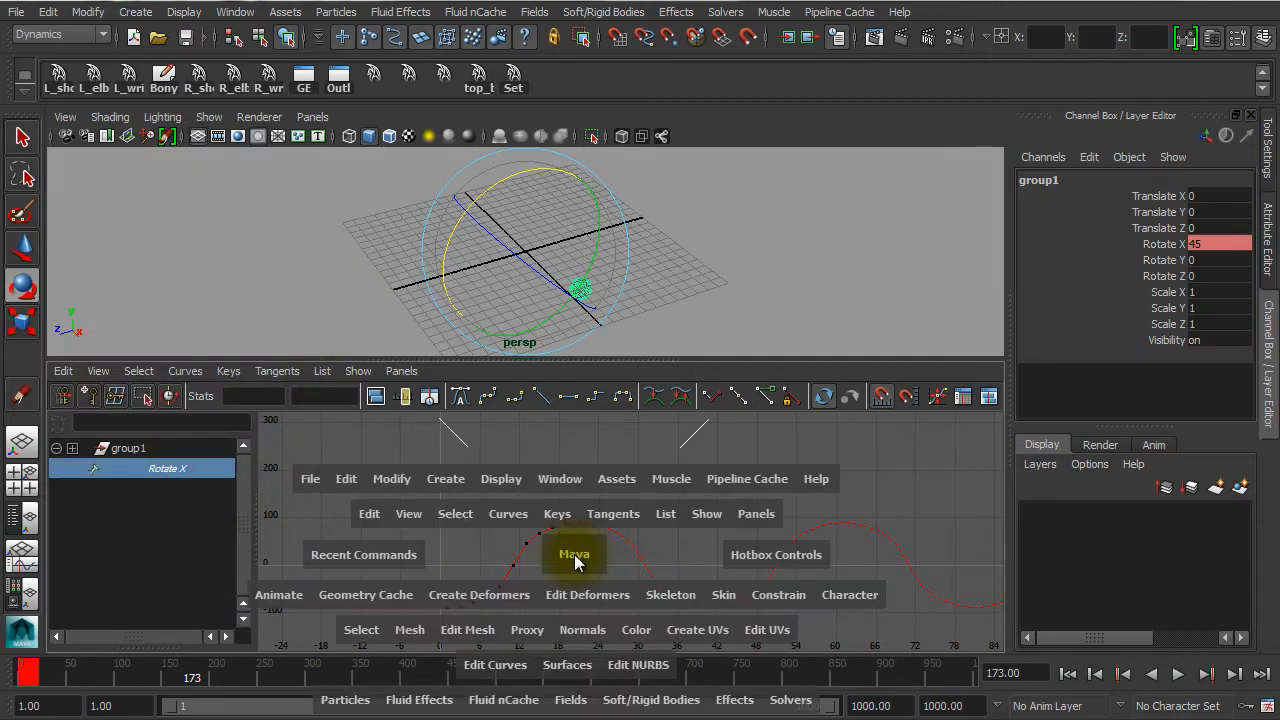
key("f")
middle_click_drag(512, 497, 487, 346, "alt")
scroll(461, 396, "up", 4)
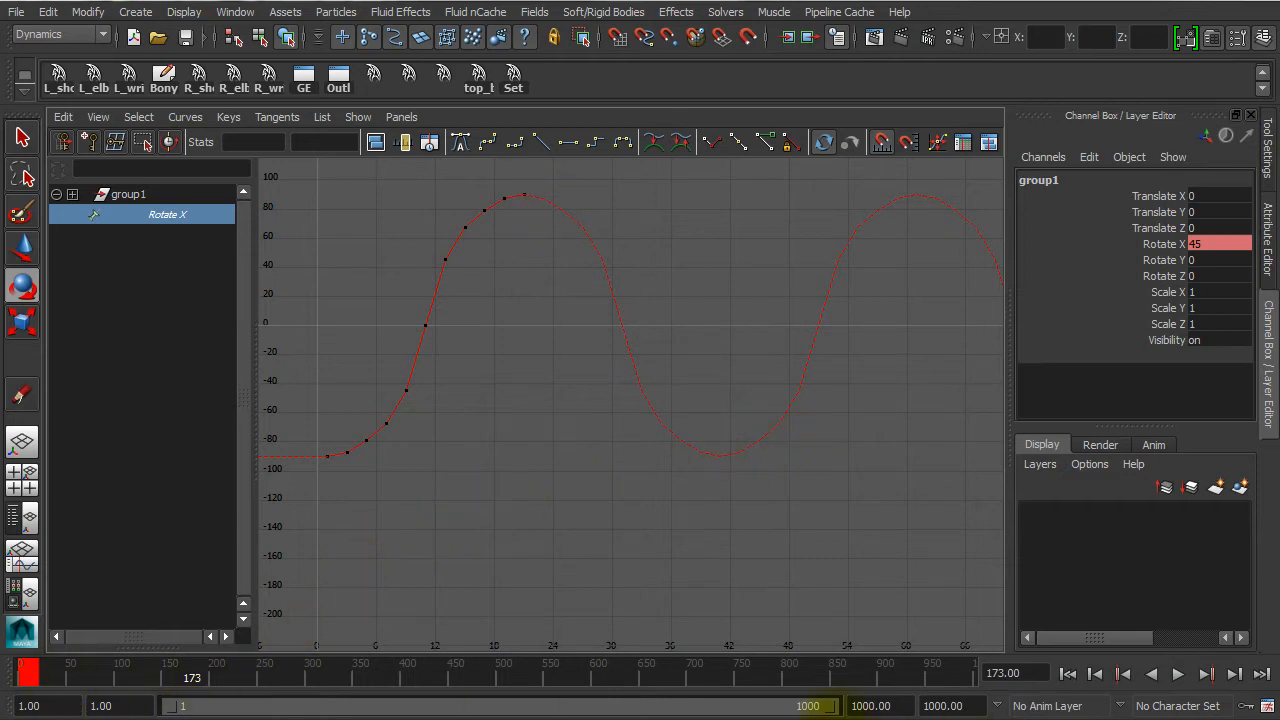
left_click_drag(833, 706, 211, 679)
- Play back the shortened range briefly, stop it, and move the current time to frame 43
key("alt+v")
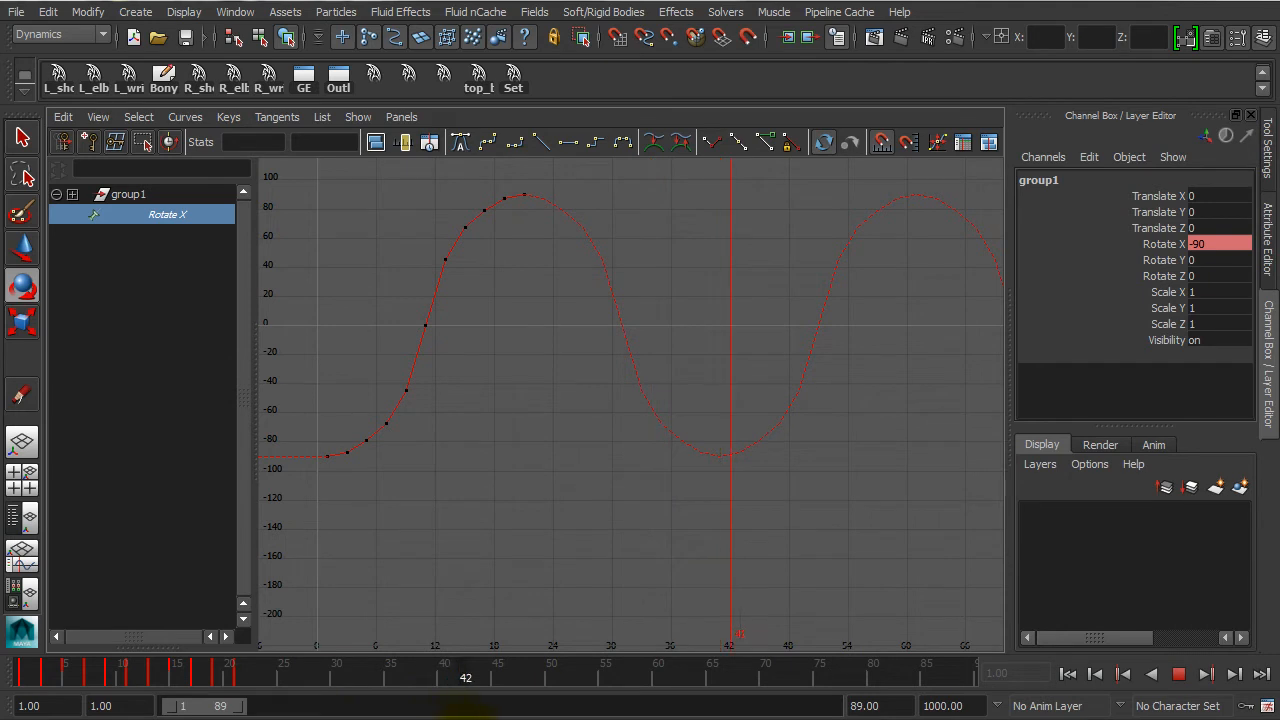
left_click_drag(460, 718, 459, 718)
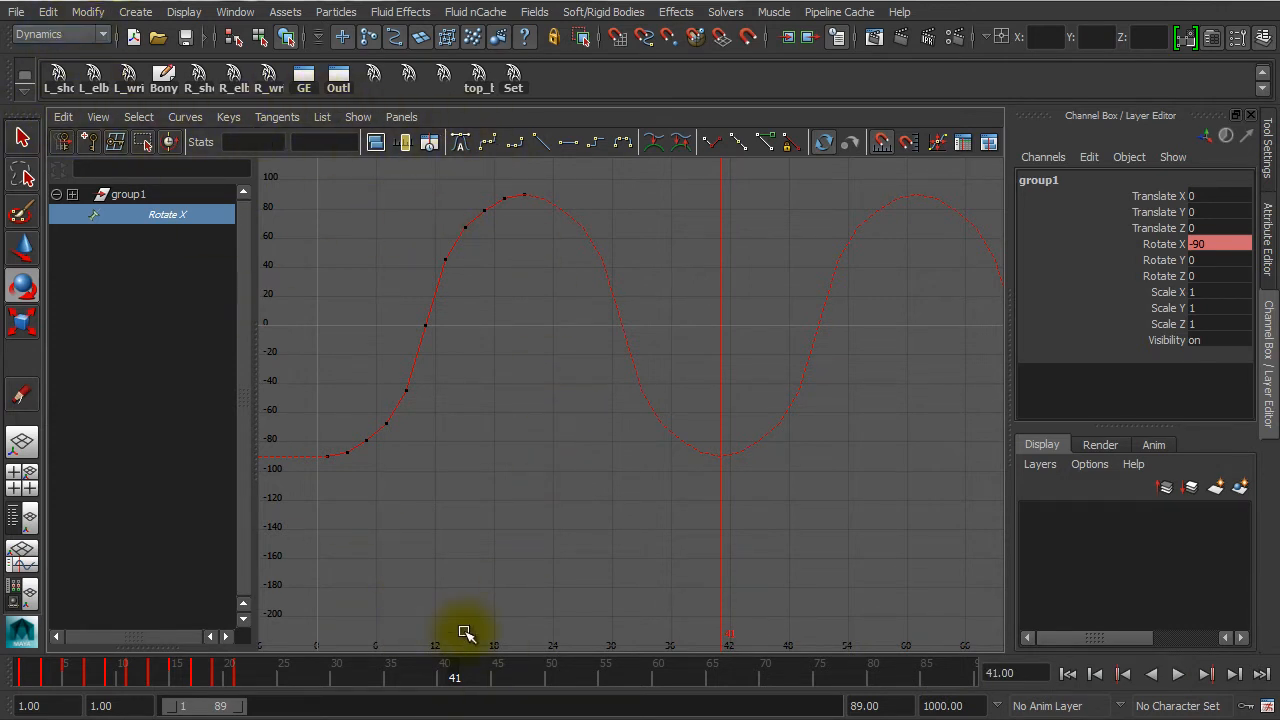
left_click_drag(459, 678, 486, 680)
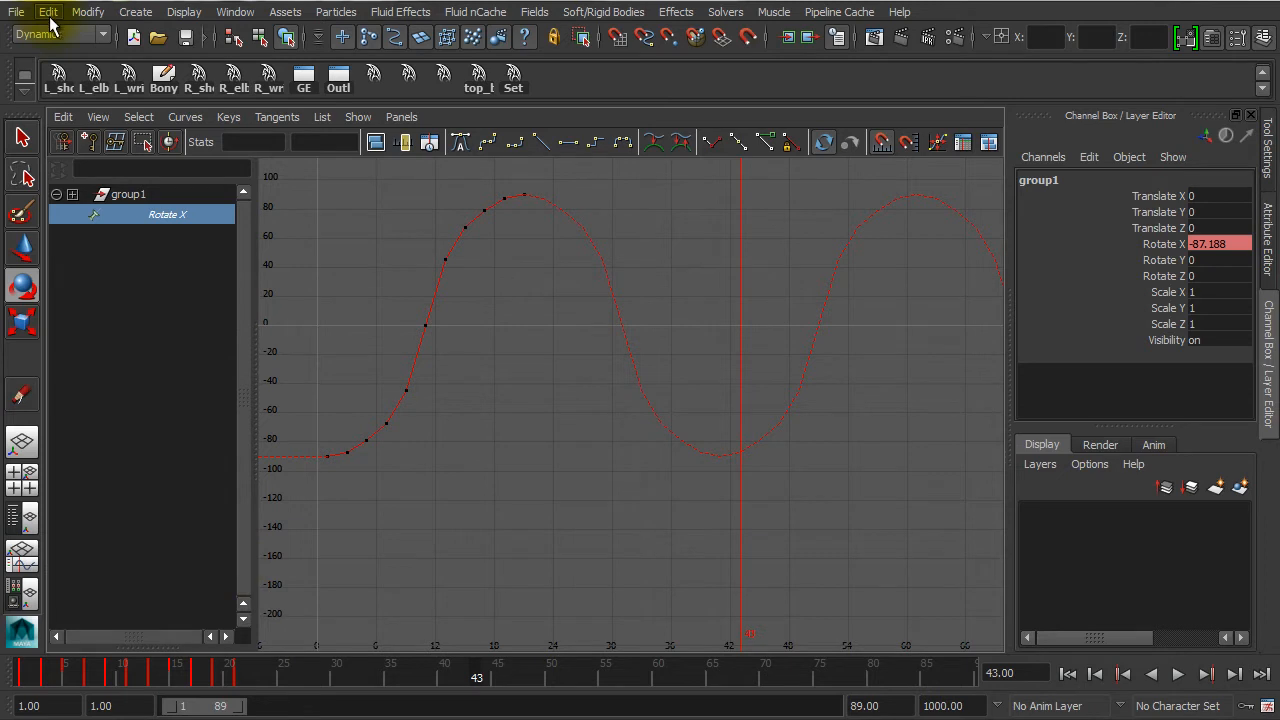
- Bring up the Bake Simulation options for the group and reset them to their defaults
left_click(127, 226)
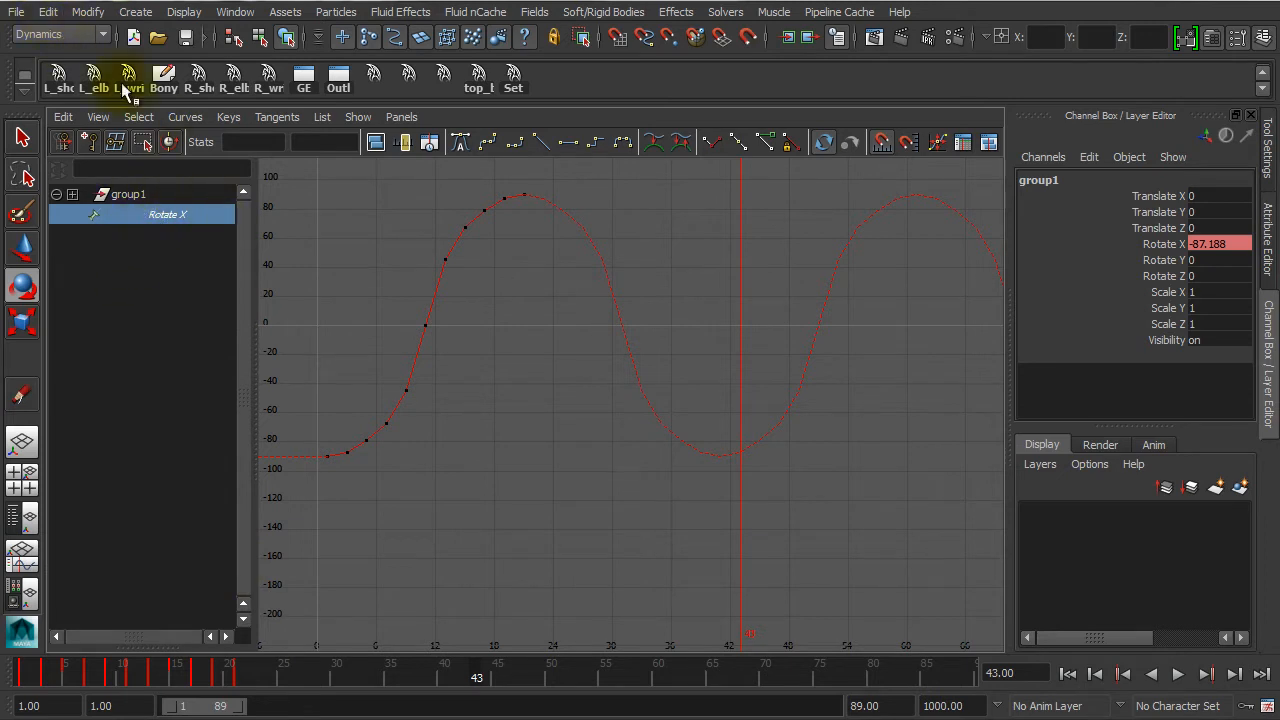
left_click(48, 11)
left_click(107, 180)
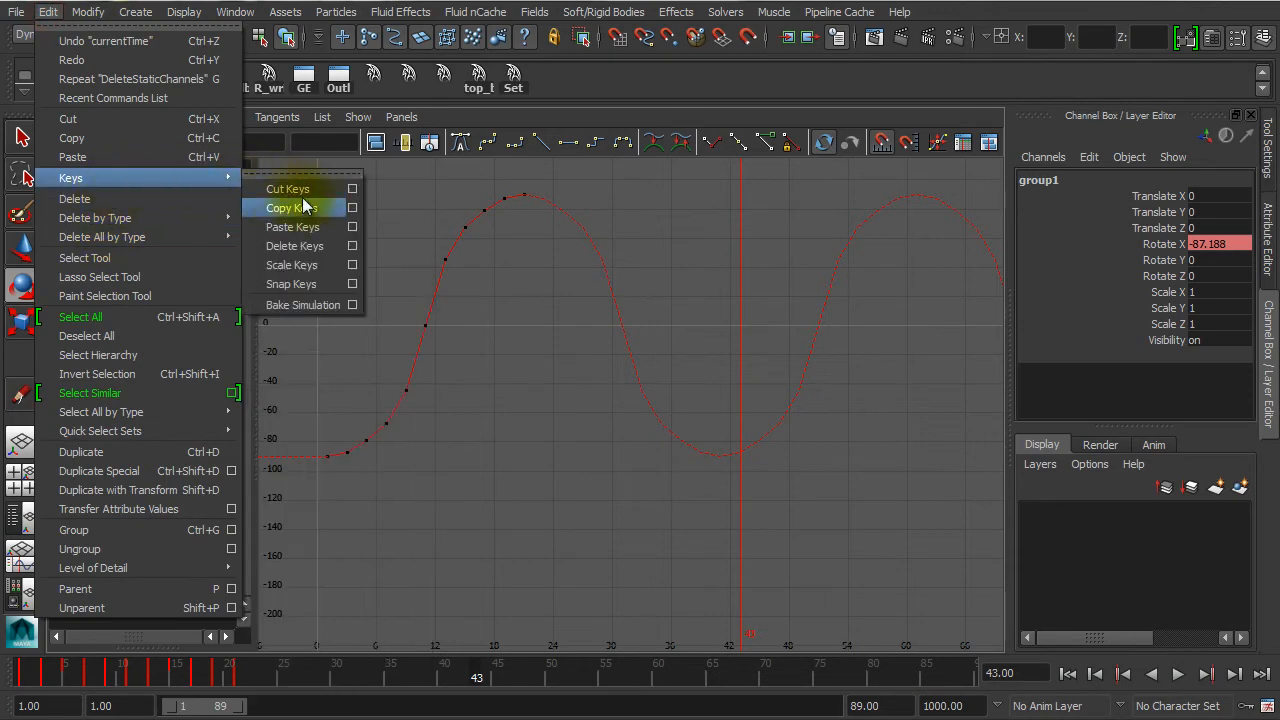
left_click(352, 304)
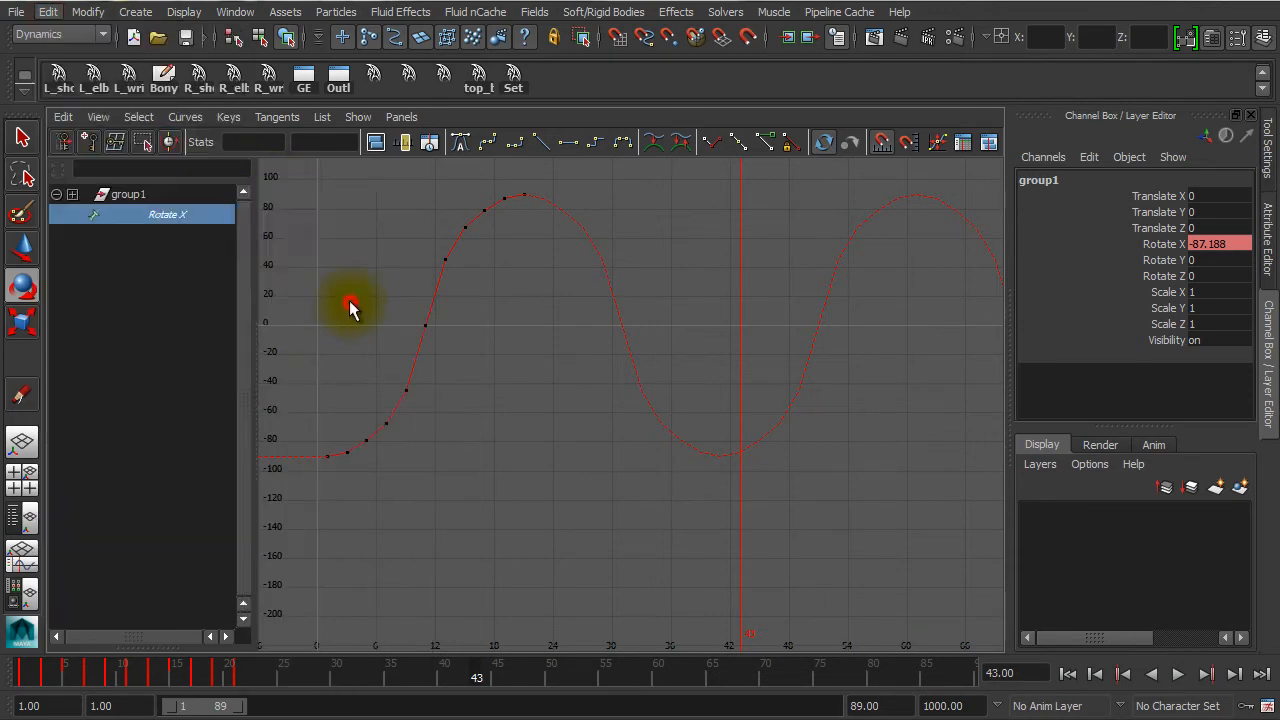
left_click(183, 203)
left_click(220, 242)
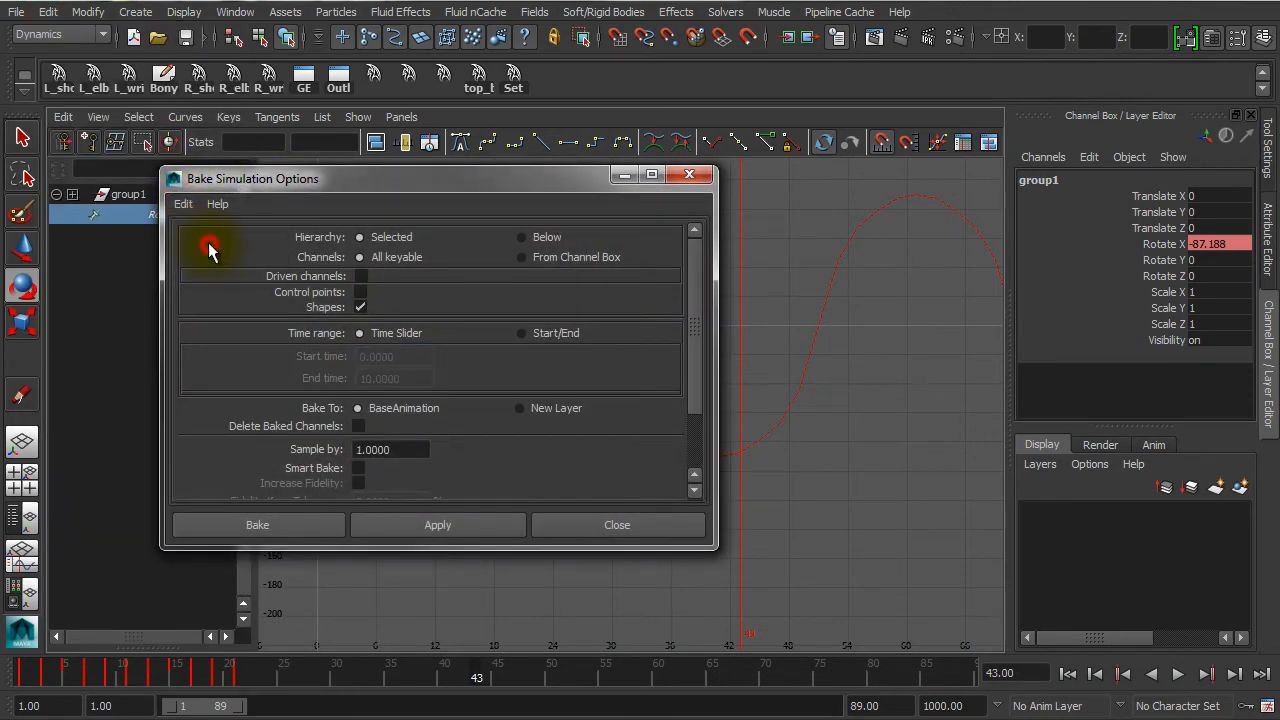
left_click_drag(466, 187, 611, 200)
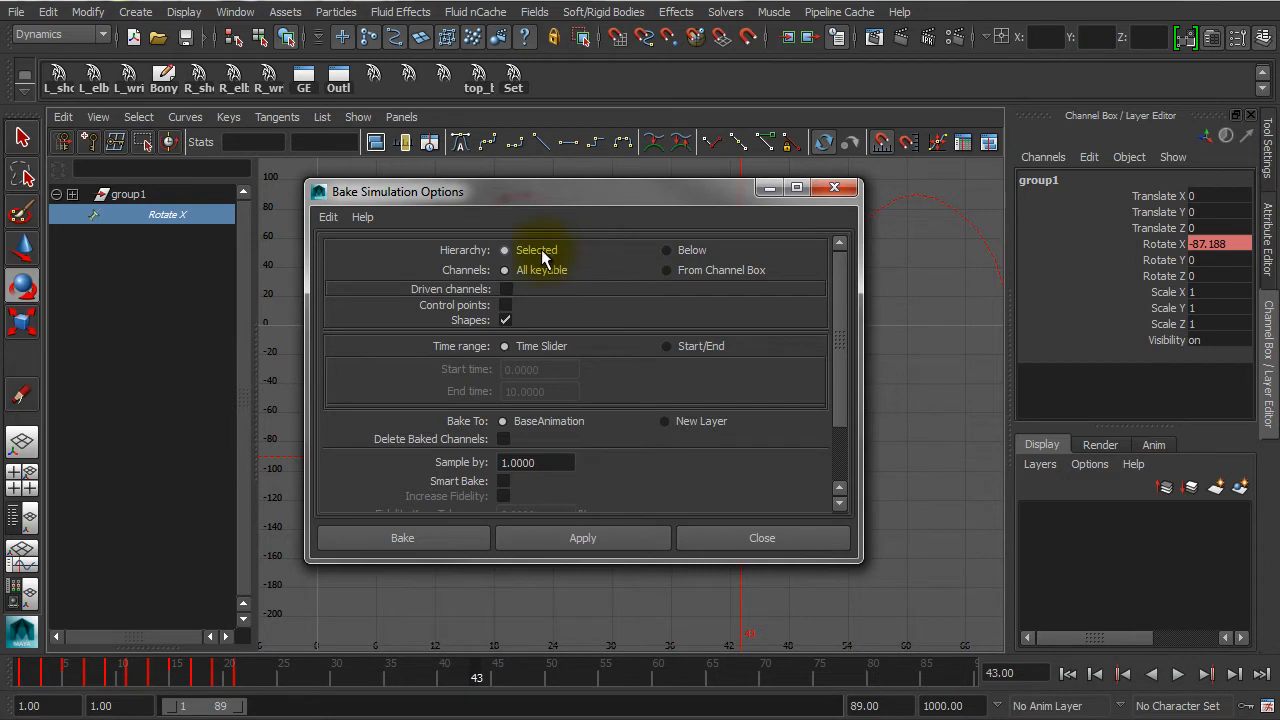
- Scrub the current time to frame 19 while keeping the Bake Simulation options open
left_click_drag(509, 193, 814, 395)
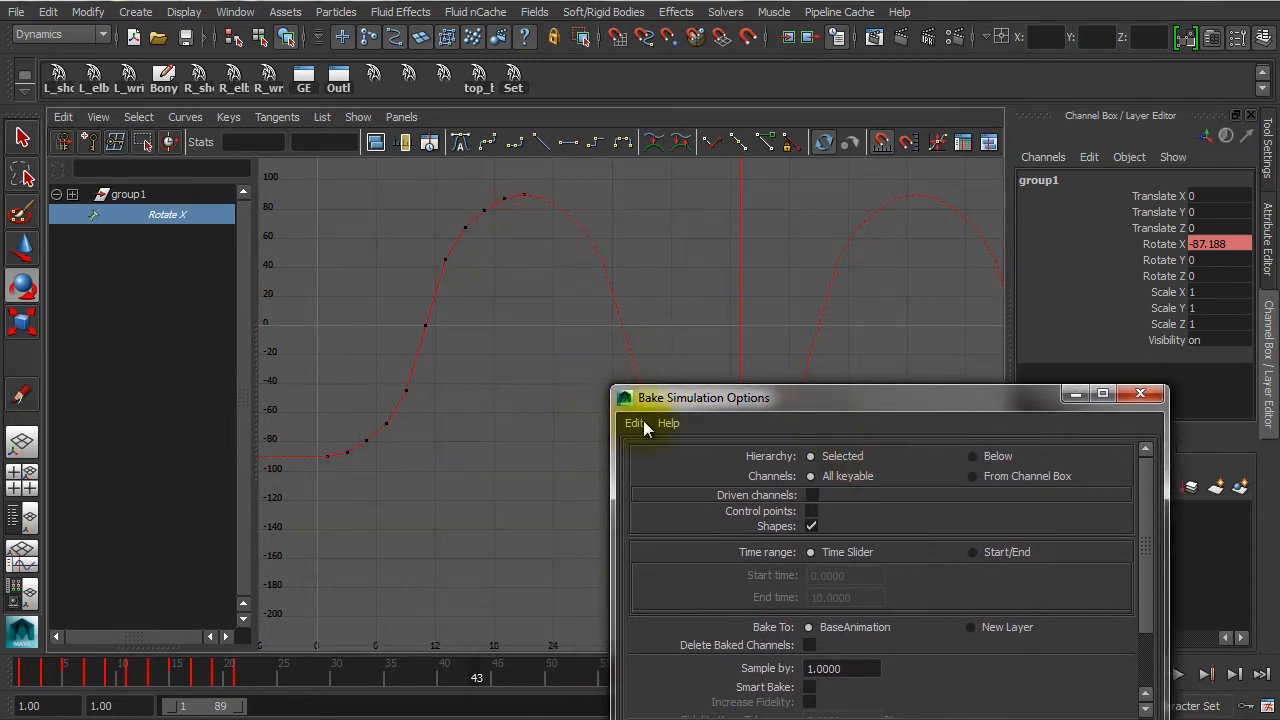
left_click_drag(694, 395, 704, 235)
mouse_move(255, 676)
left_mouse_down()
mouse_move(243, 676)
mouse_move(314, 676)
mouse_move(221, 673)
left_mouse_up()
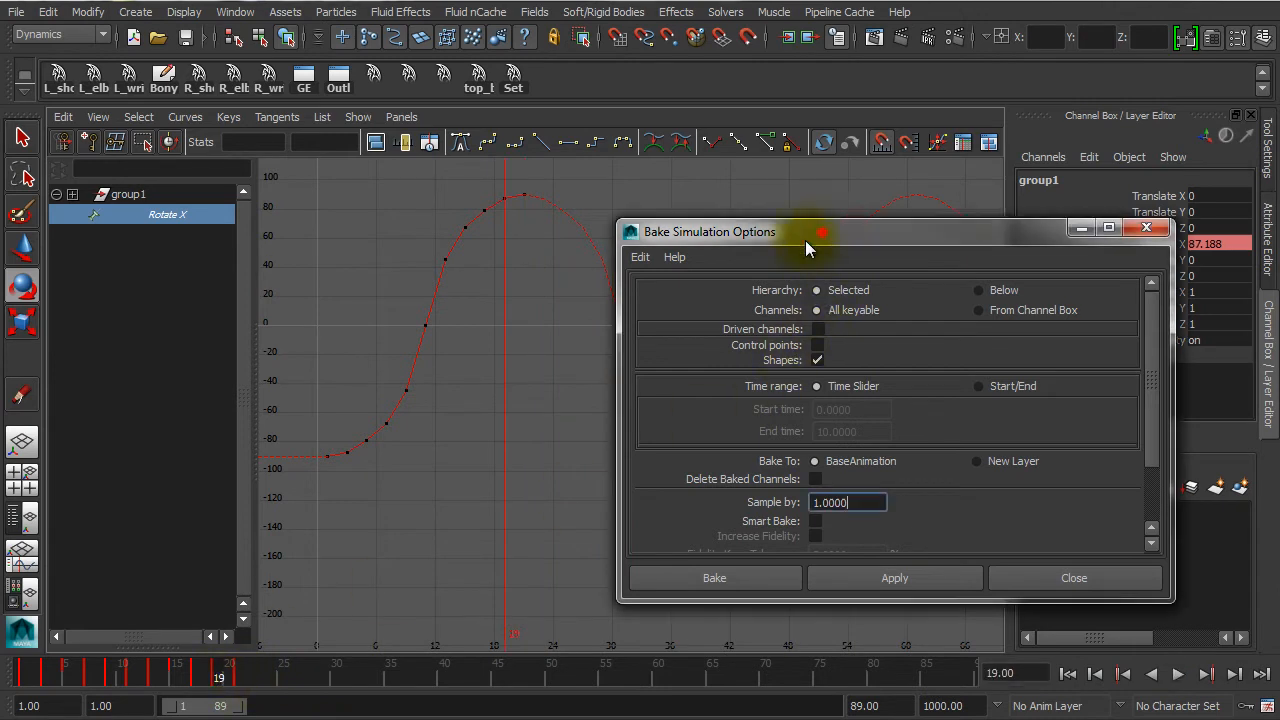
left_click_drag(683, 231, 571, 250)
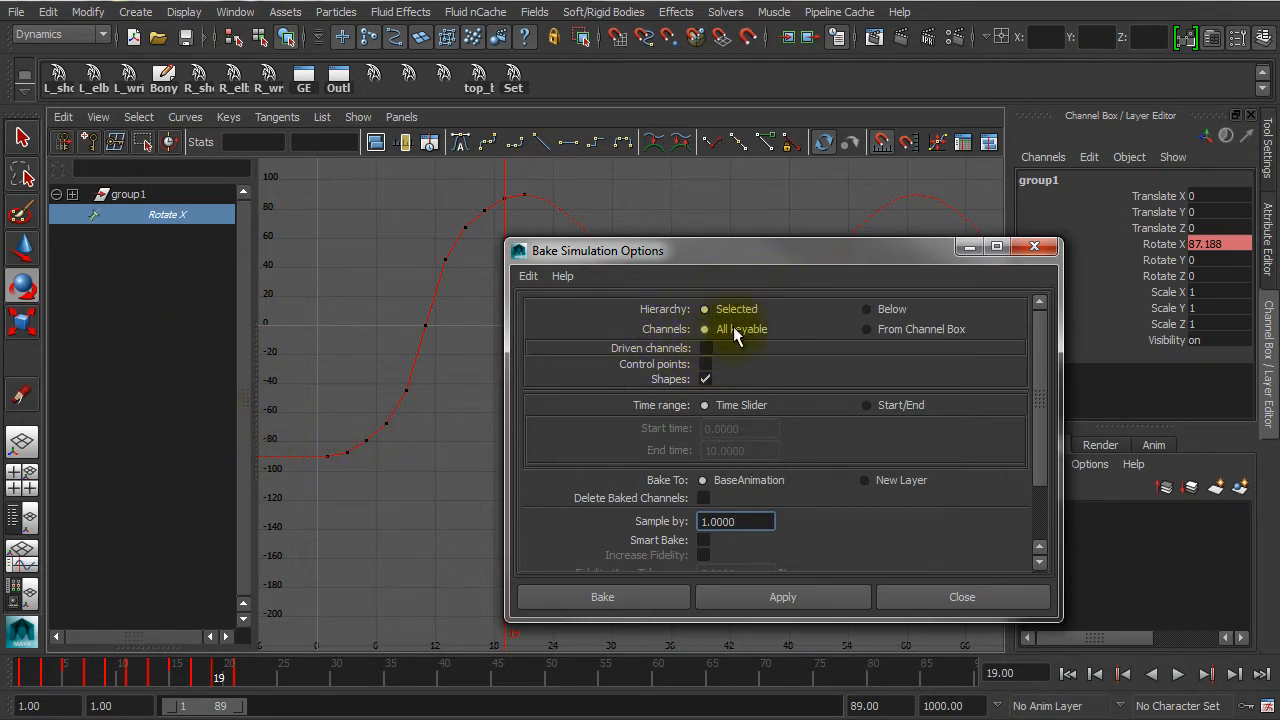
- Set the bake channels to From Channel Box and select only the group's Rotate X channel
left_click_drag(779, 252, 548, 464)
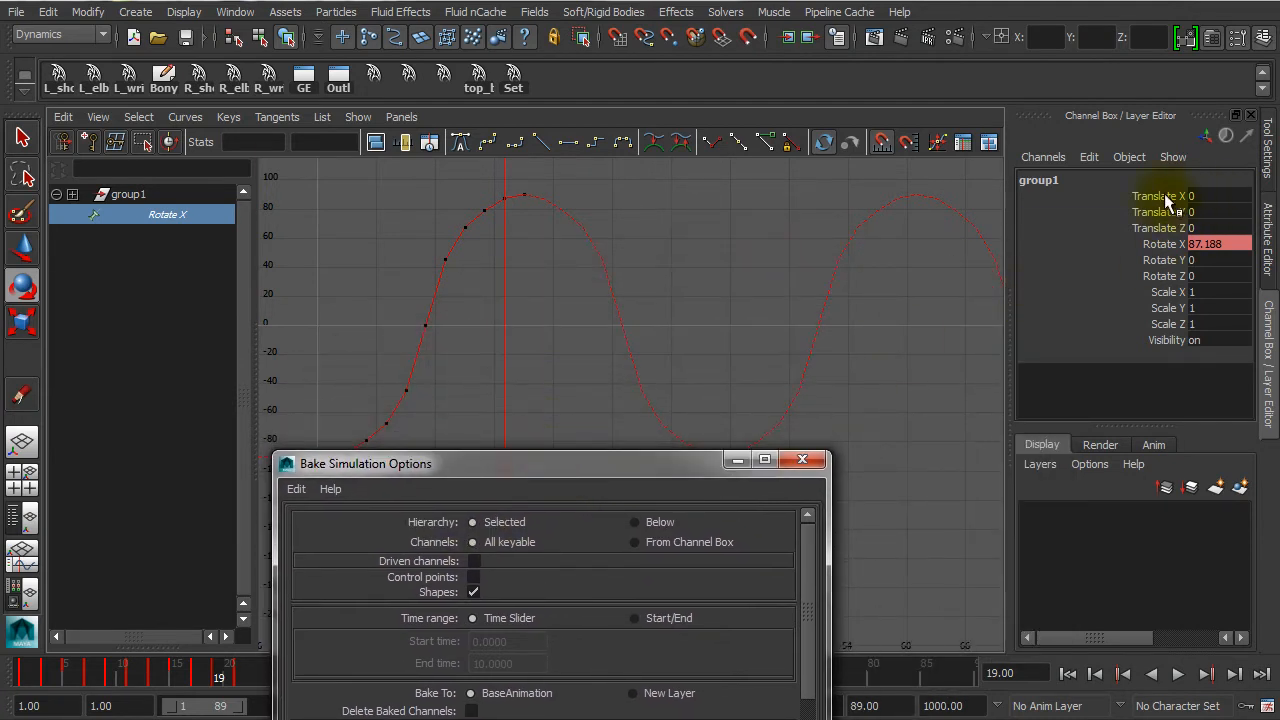
left_click_drag(1160, 198, 1171, 337)
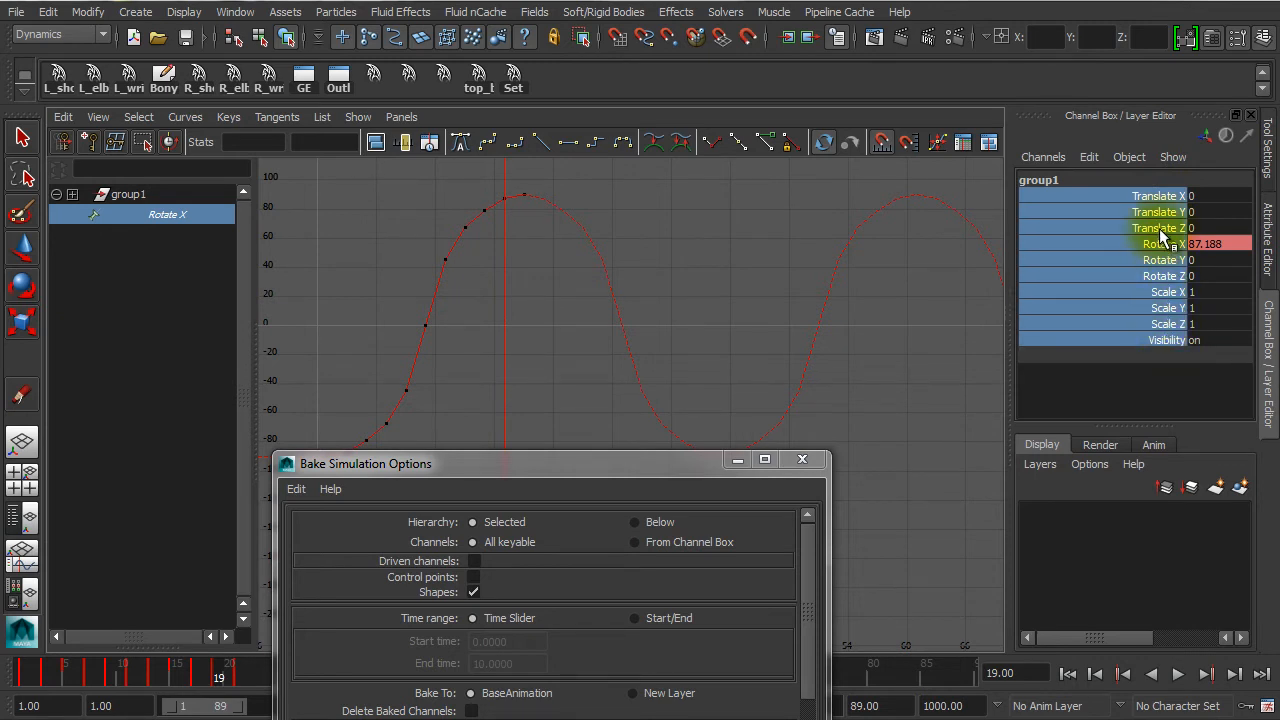
left_click_drag(672, 481, 701, 203)
left_click(769, 217)
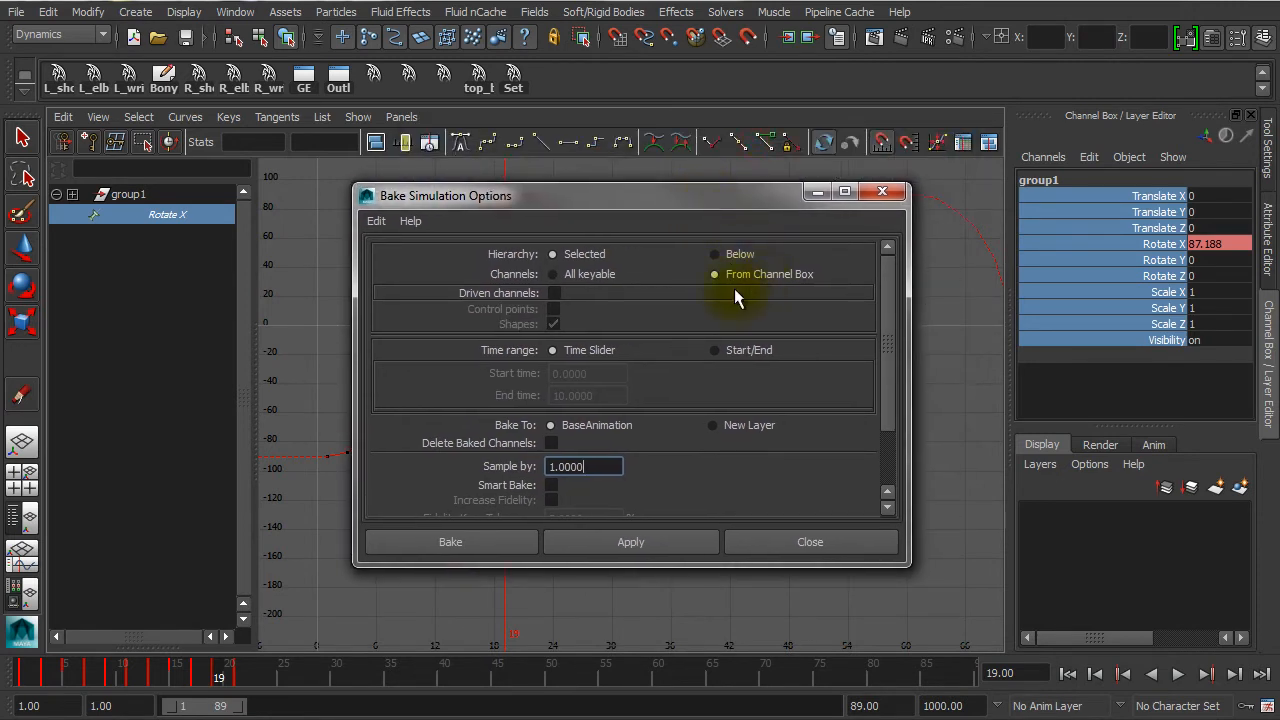
left_click(1103, 255)
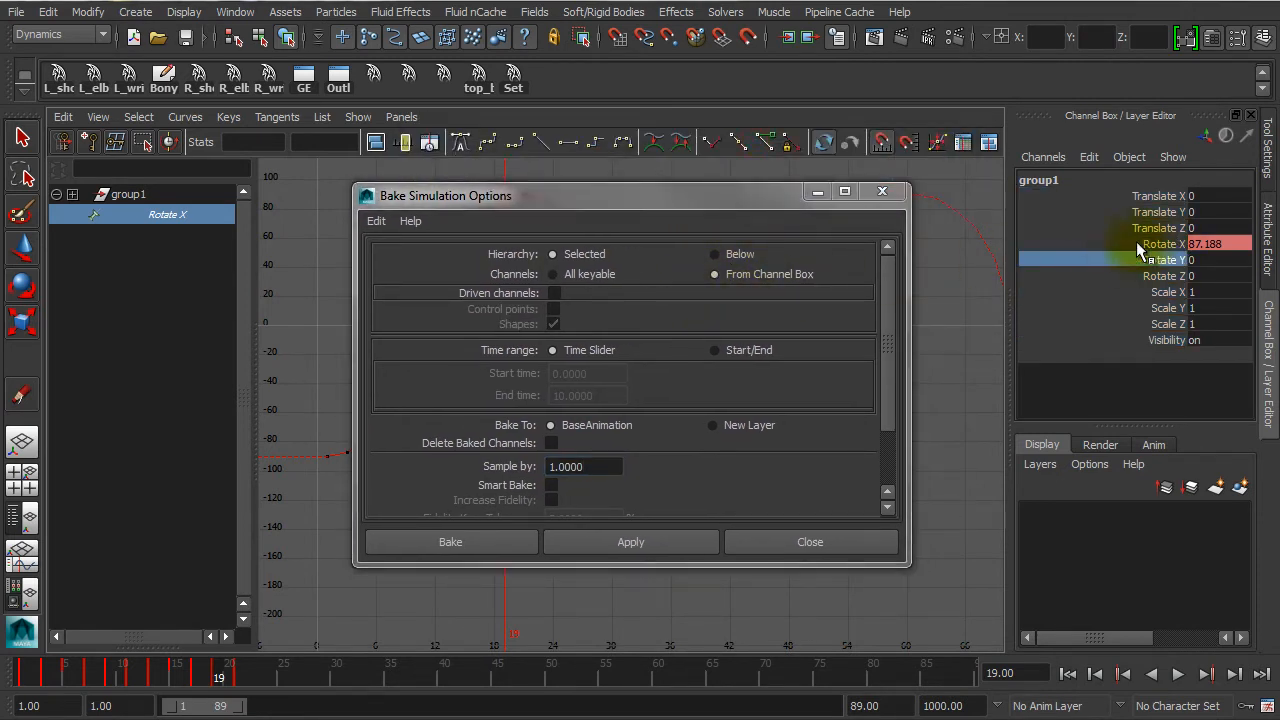
left_click(1136, 243)
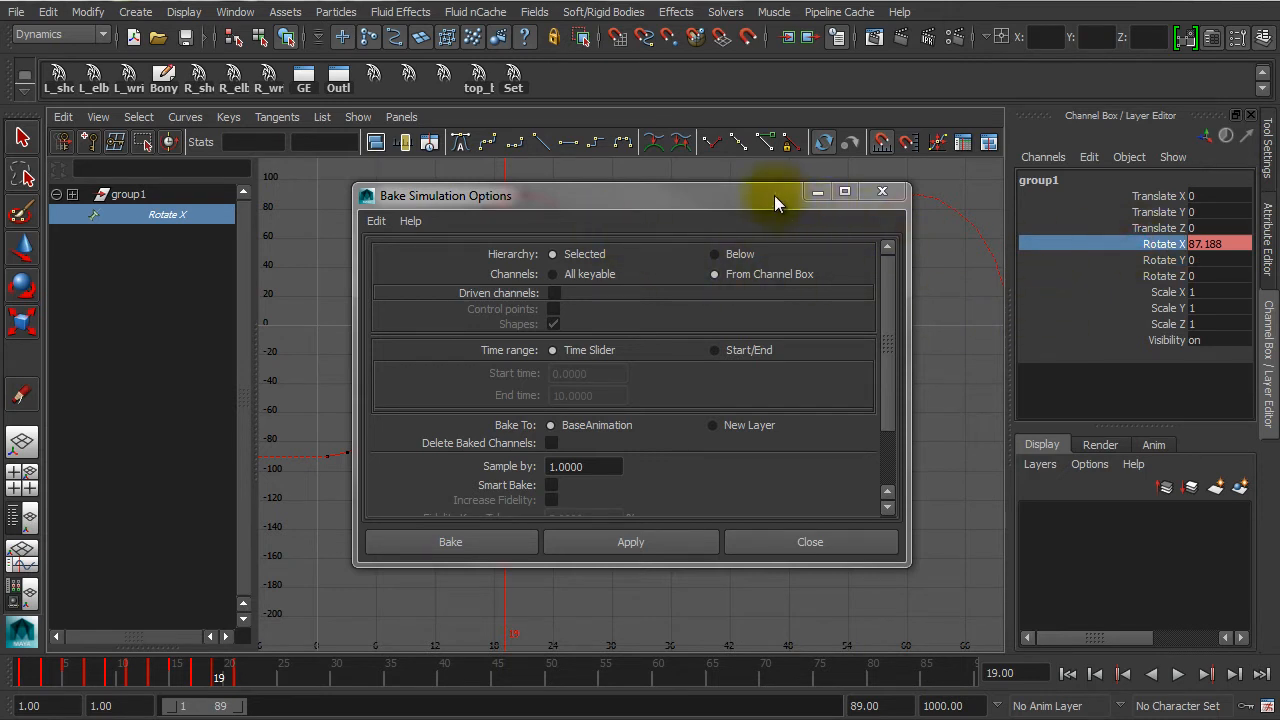
left_click_drag(774, 195, 700, 216)
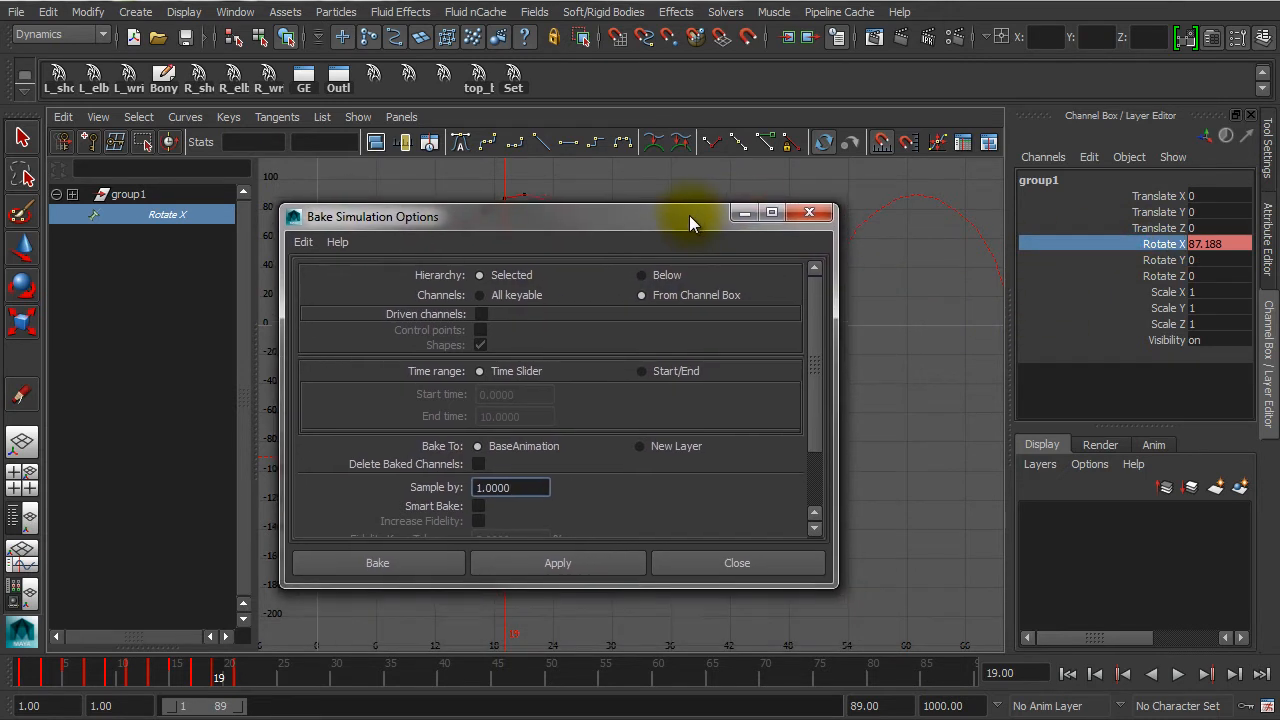
left_click(1107, 292)
left_click(1150, 244)
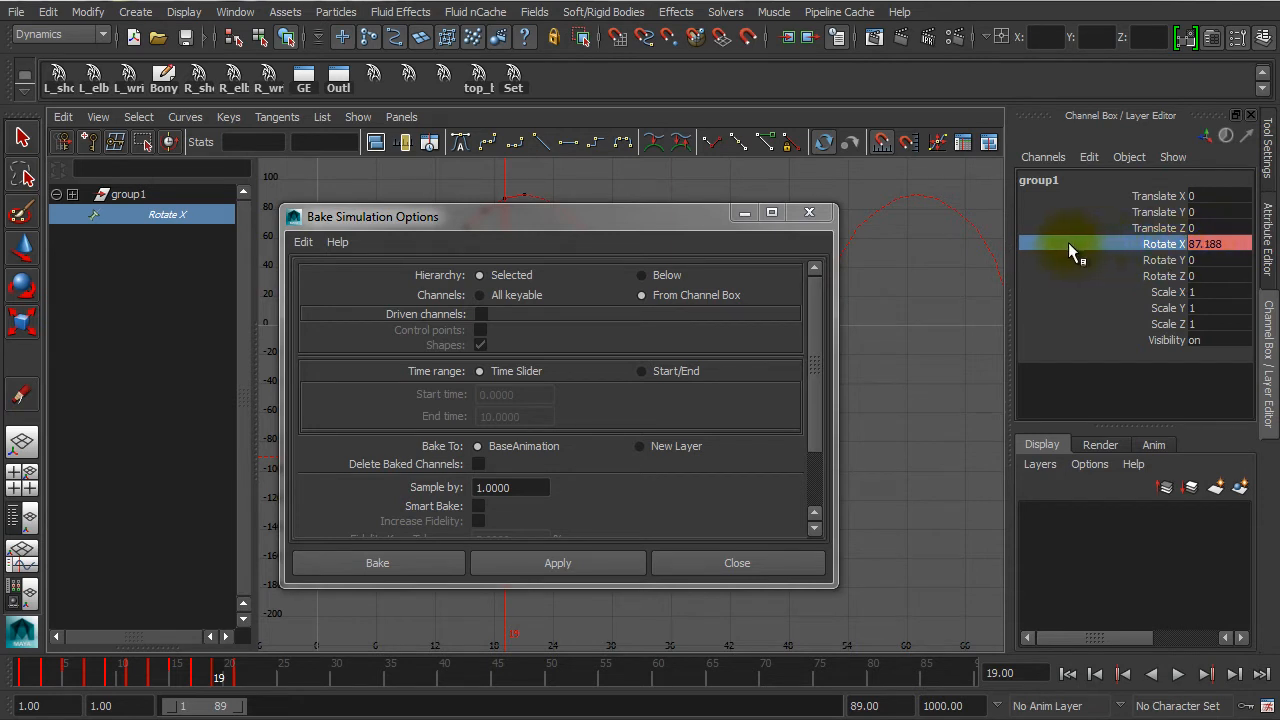
left_click(1190, 243)
left_click(598, 297)
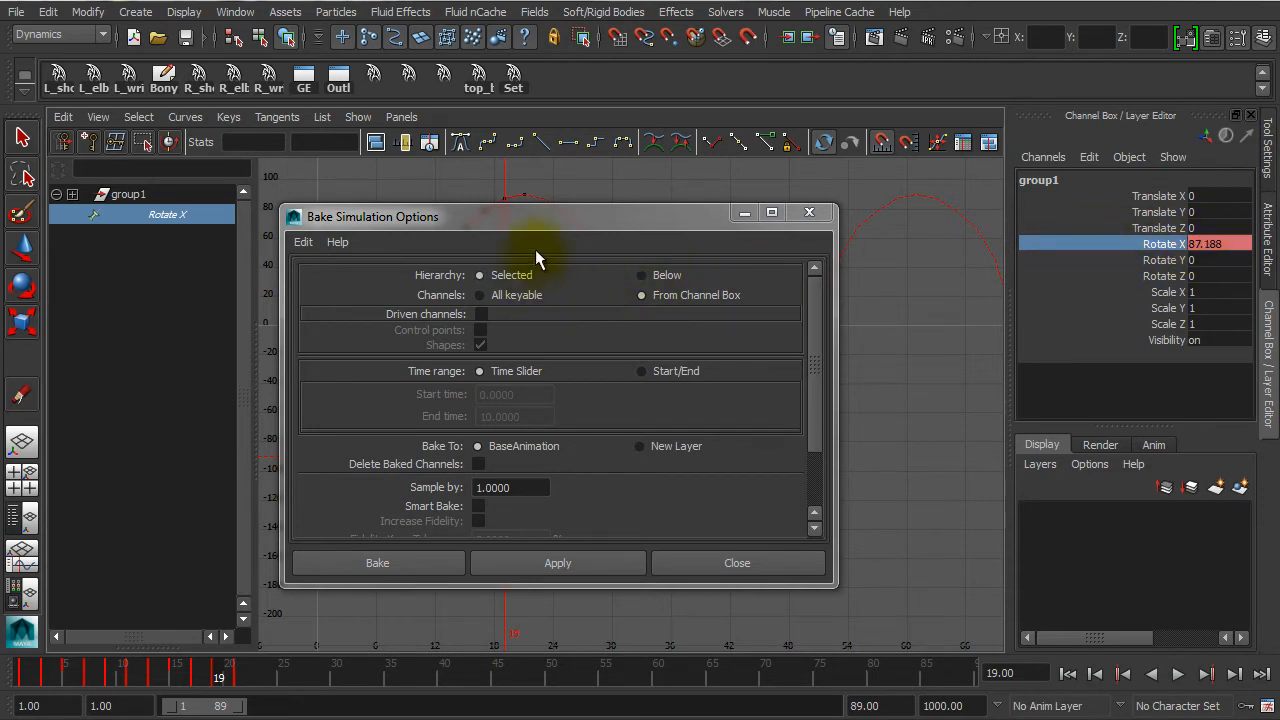
- Set the bake time range to Start/End, with start time 1 and end time 43
left_click(643, 371)
left_click_drag(530, 393, 466, 403)
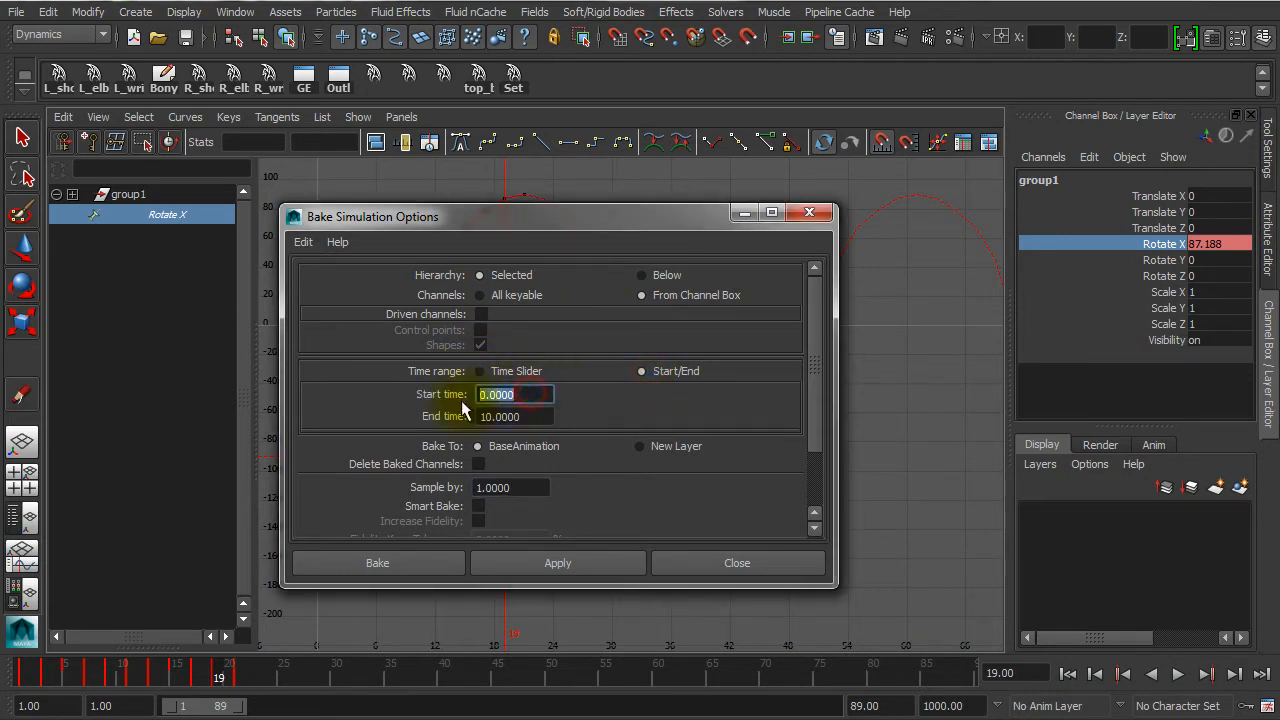
type("1")
double_click(541, 418)
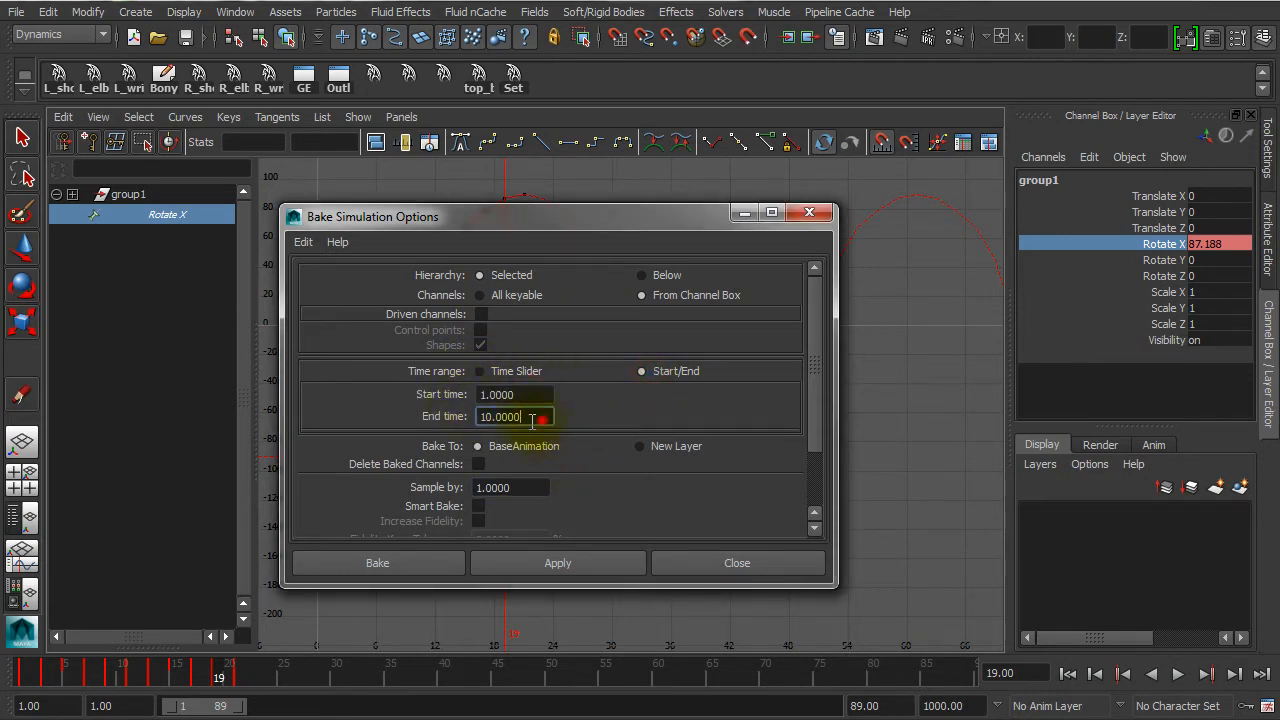
type("43")
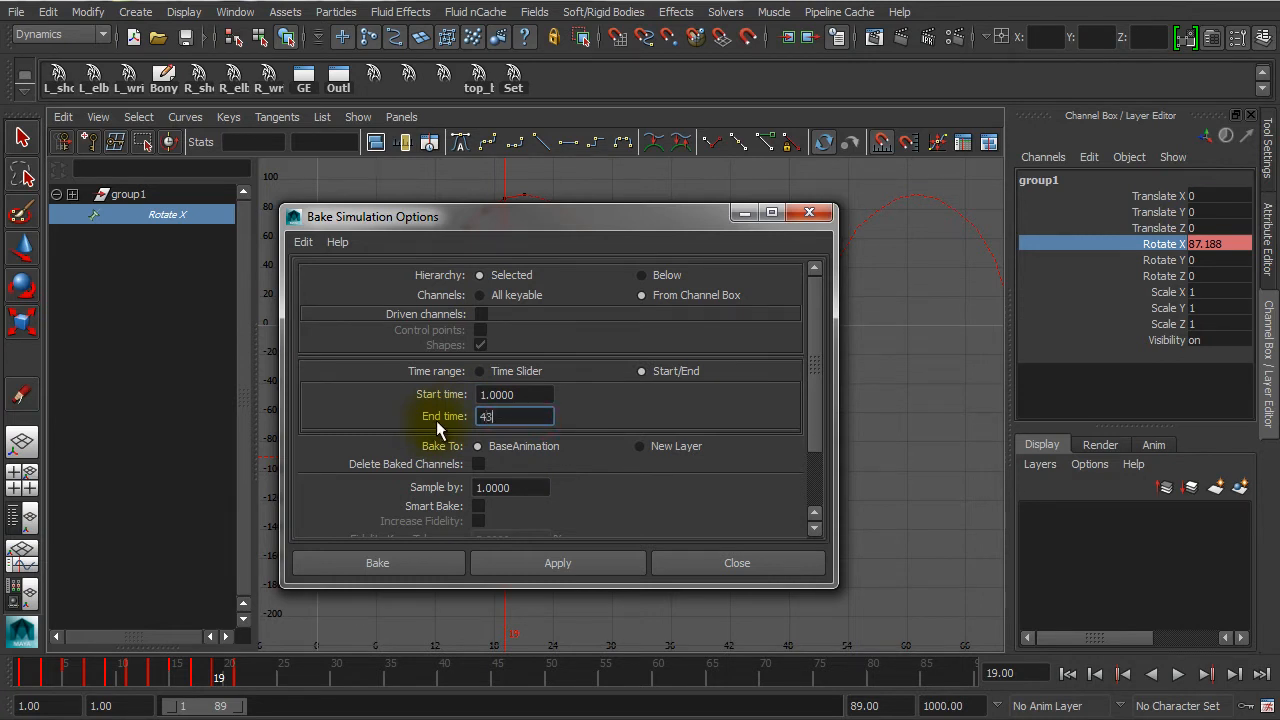
left_click(521, 394)
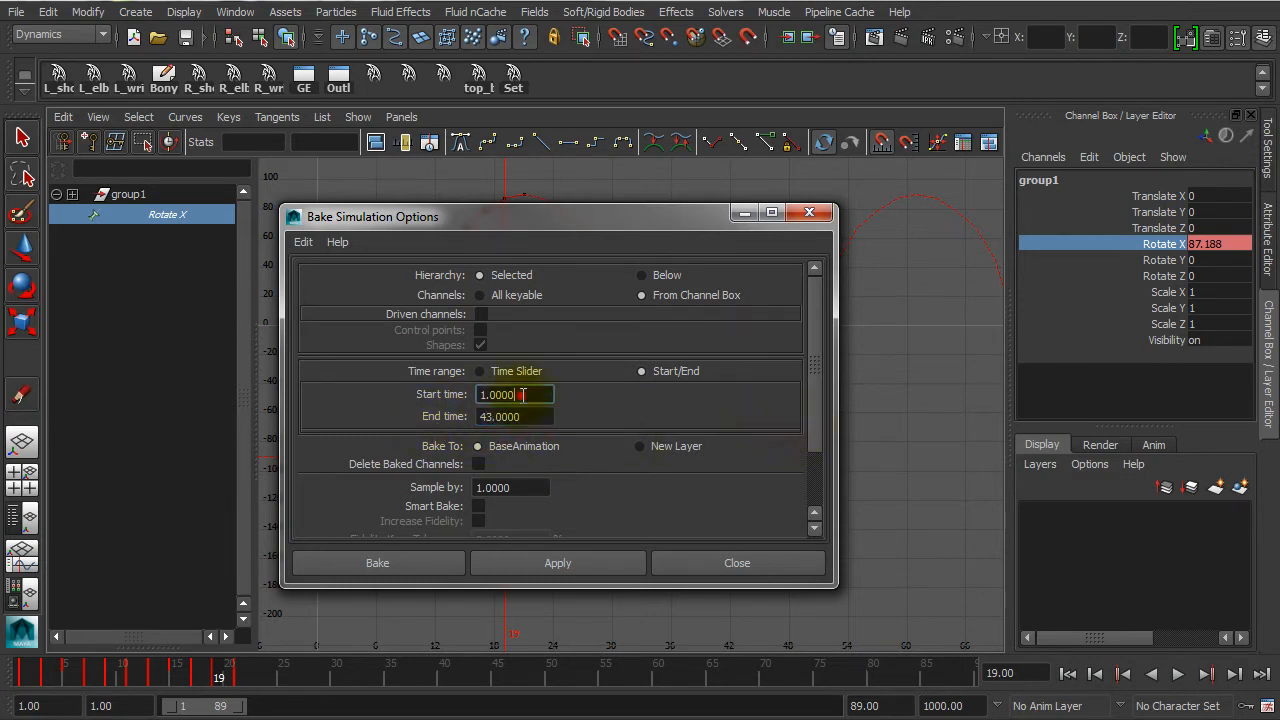
- Apply the Rotate X bake with Sample by 1, end the playback range at frame 45, and move to frame 17
left_click_drag(536, 487, 473, 491)
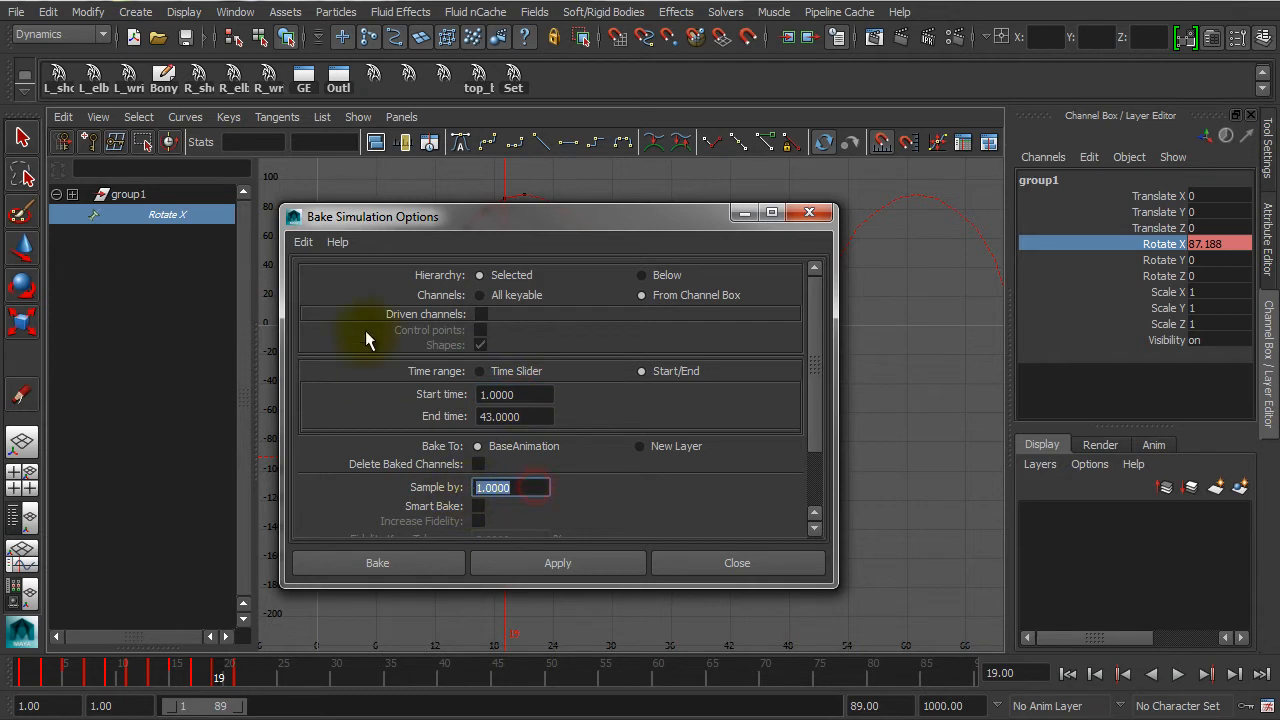
left_click_drag(413, 231, 524, 174)
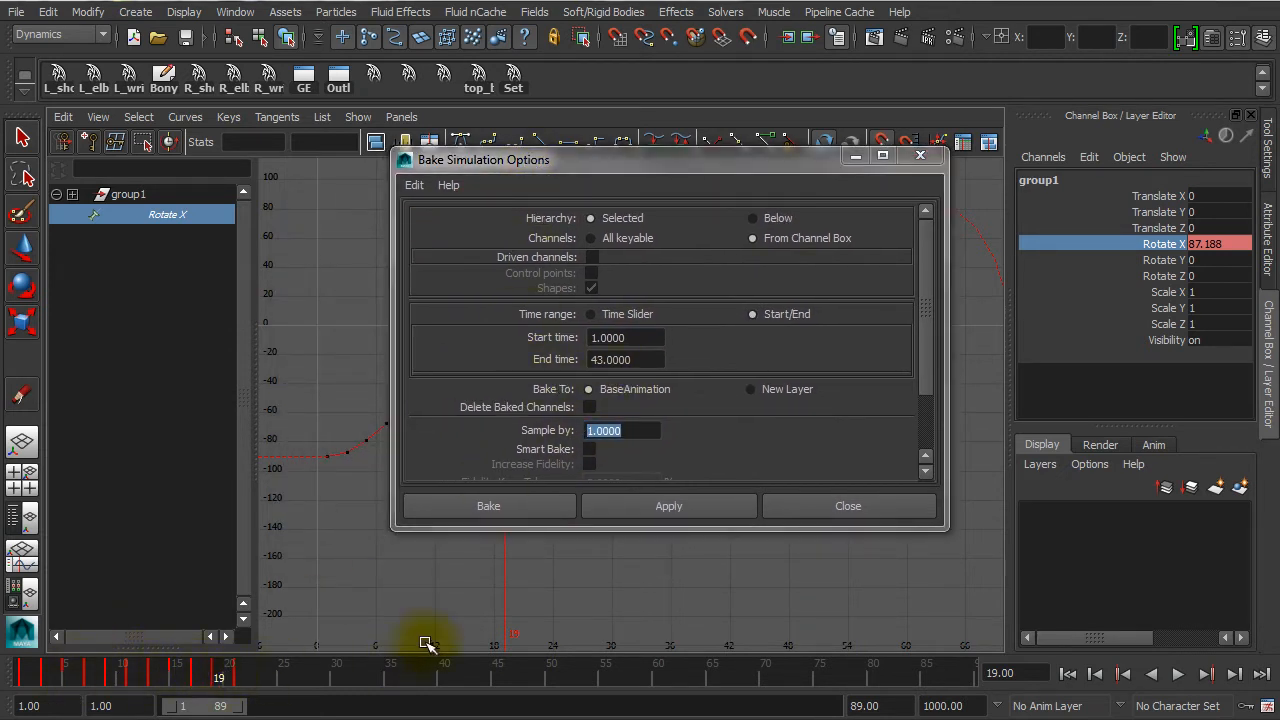
left_click(633, 505)
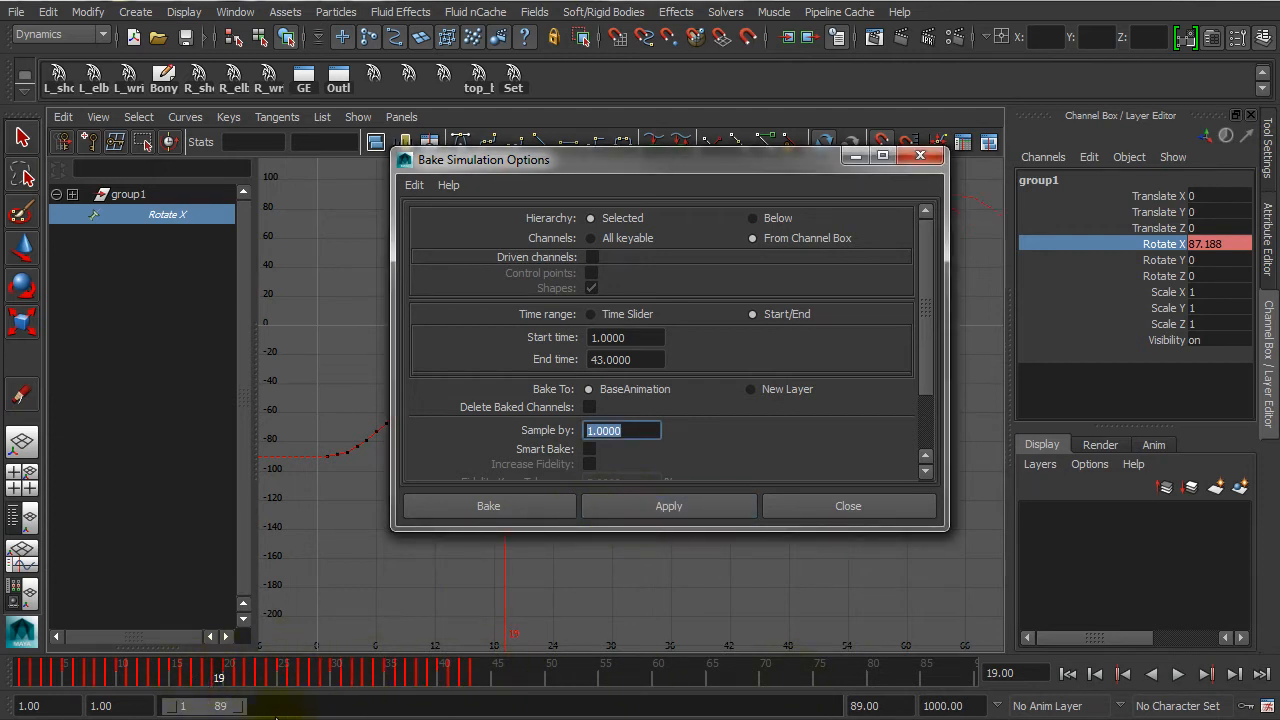
mouse_move(241, 710)
left_mouse_down()
mouse_move(212, 708)
mouse_move(286, 677)
mouse_move(369, 676)
left_mouse_up()
left_click(166, 672)
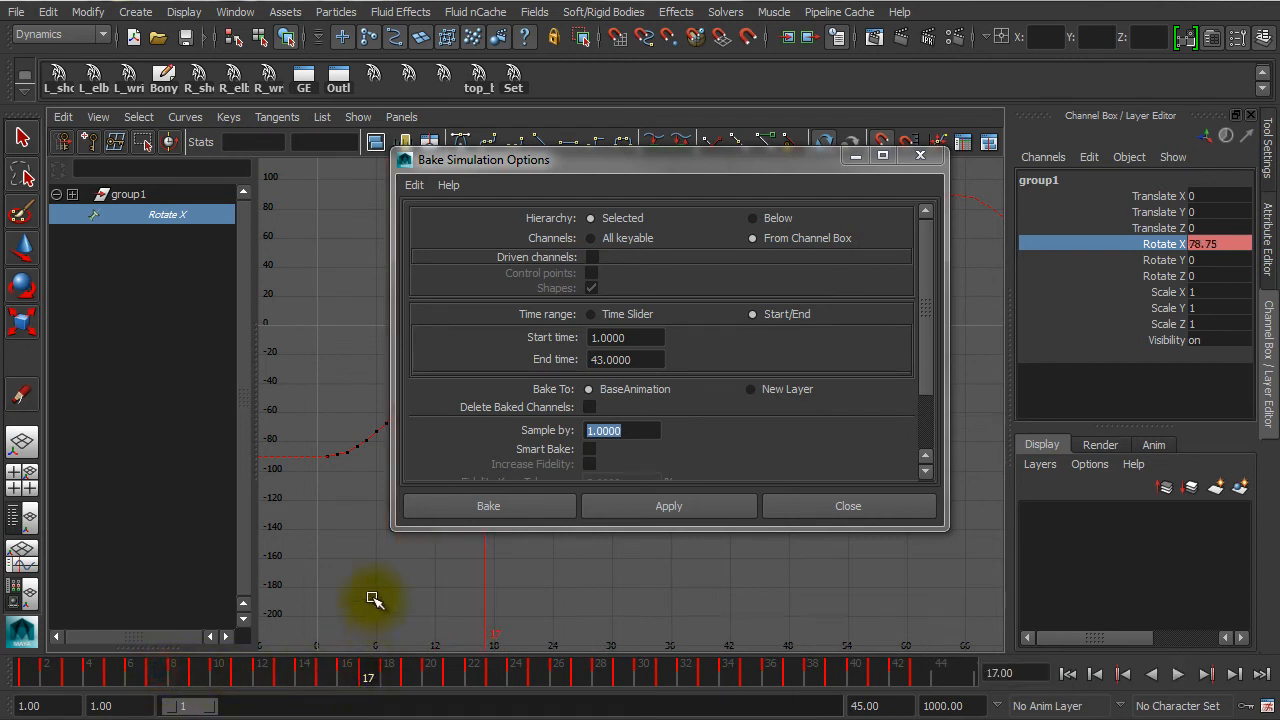
- Undo the time move, the playback range change and the bake sampled by 1
key("ctrl+z")
key("ctrl+z")
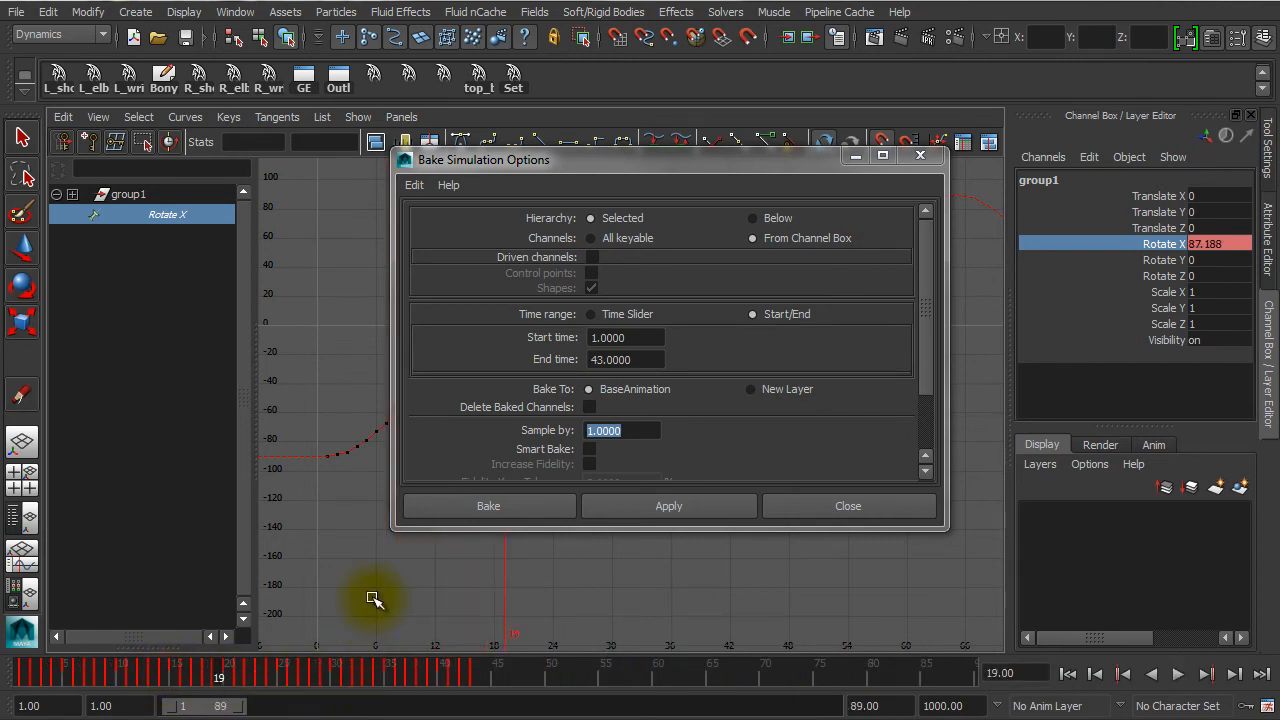
key("ctrl+z")
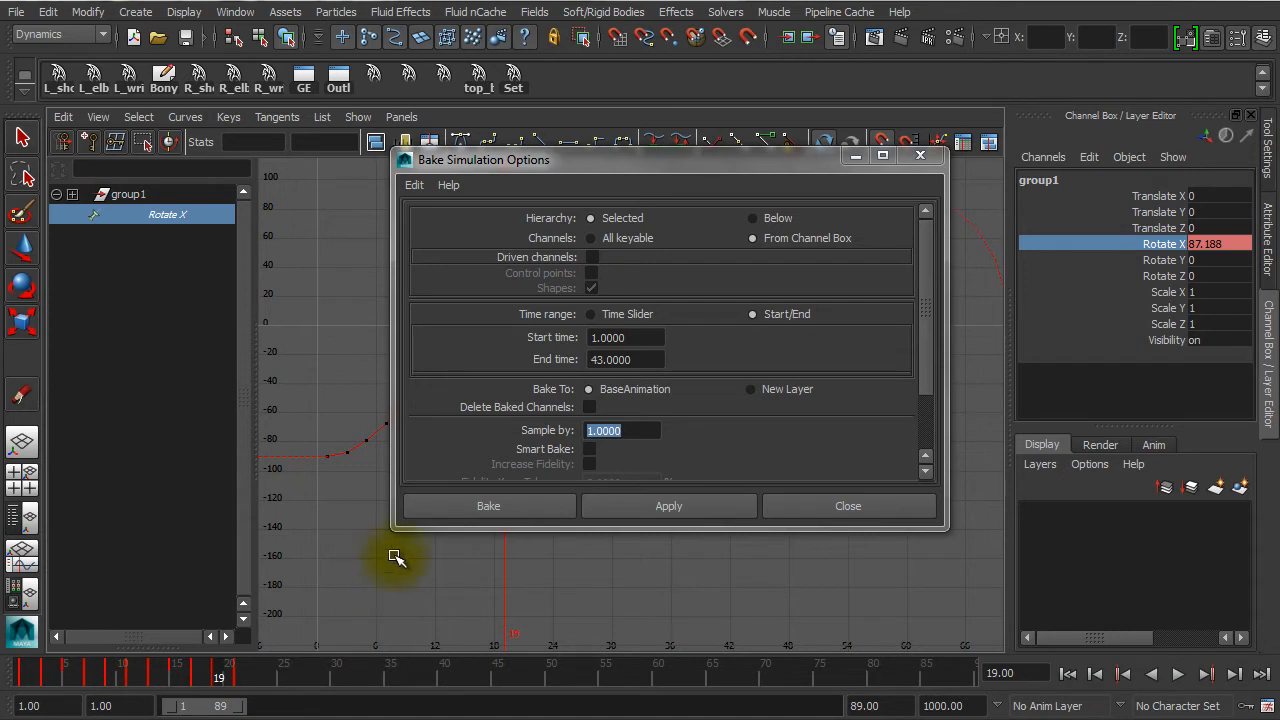
- Set Sample by to 2 and bake the Rotate X channel
left_click(637, 431)
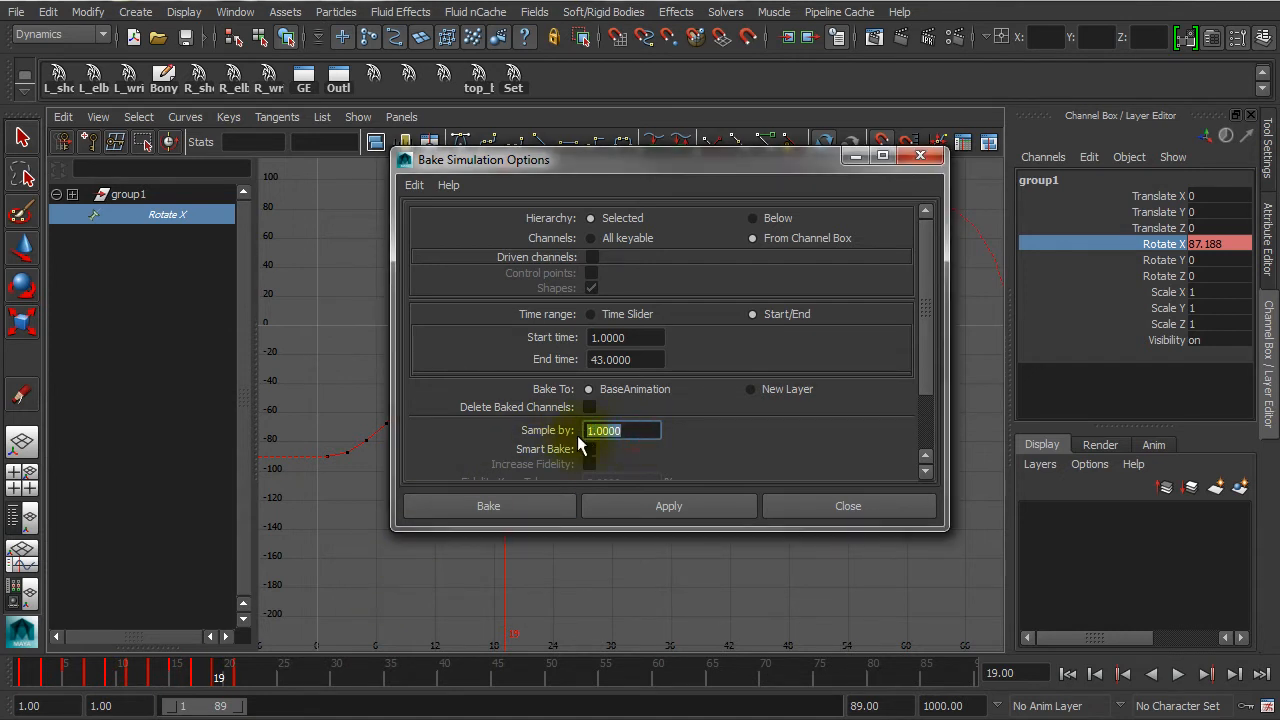
type("2")
left_click(513, 505)
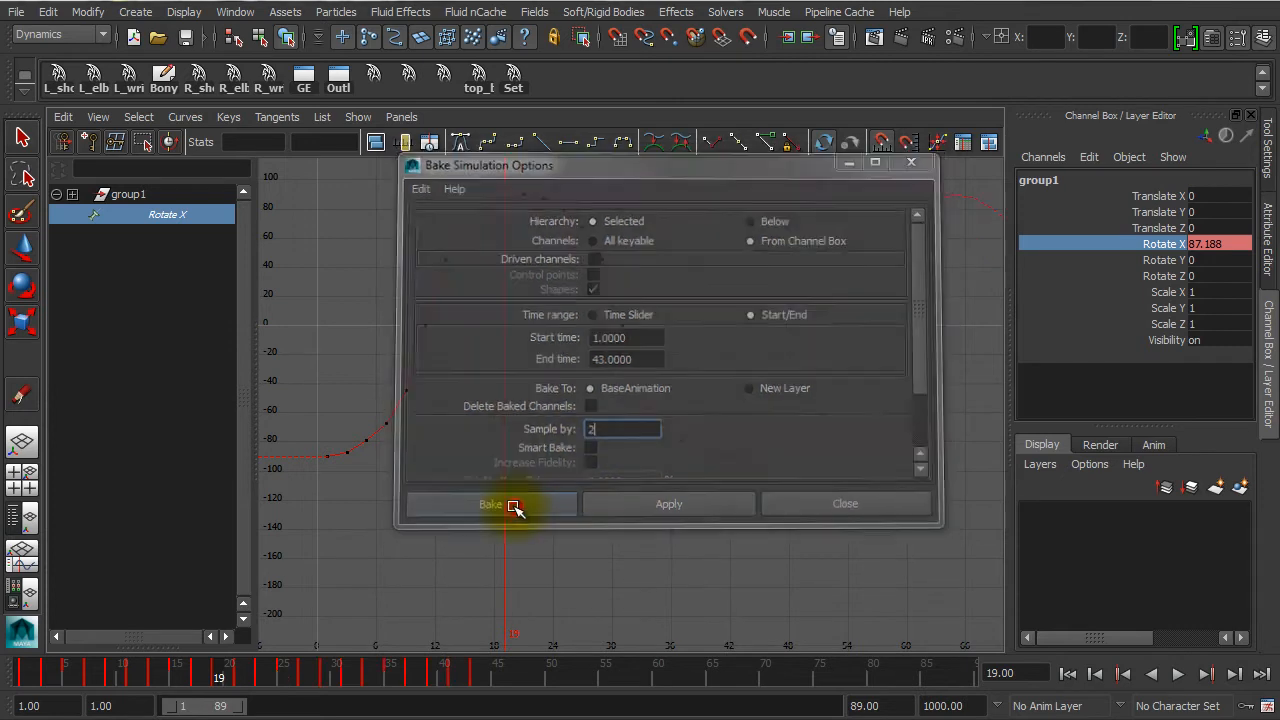
- Move the current time to frame 43 and examine the last keys of the baked Rotate X curve up close
mouse_move(193, 688)
left_mouse_down()
mouse_move(37, 680)
mouse_move(477, 667)
left_mouse_up()
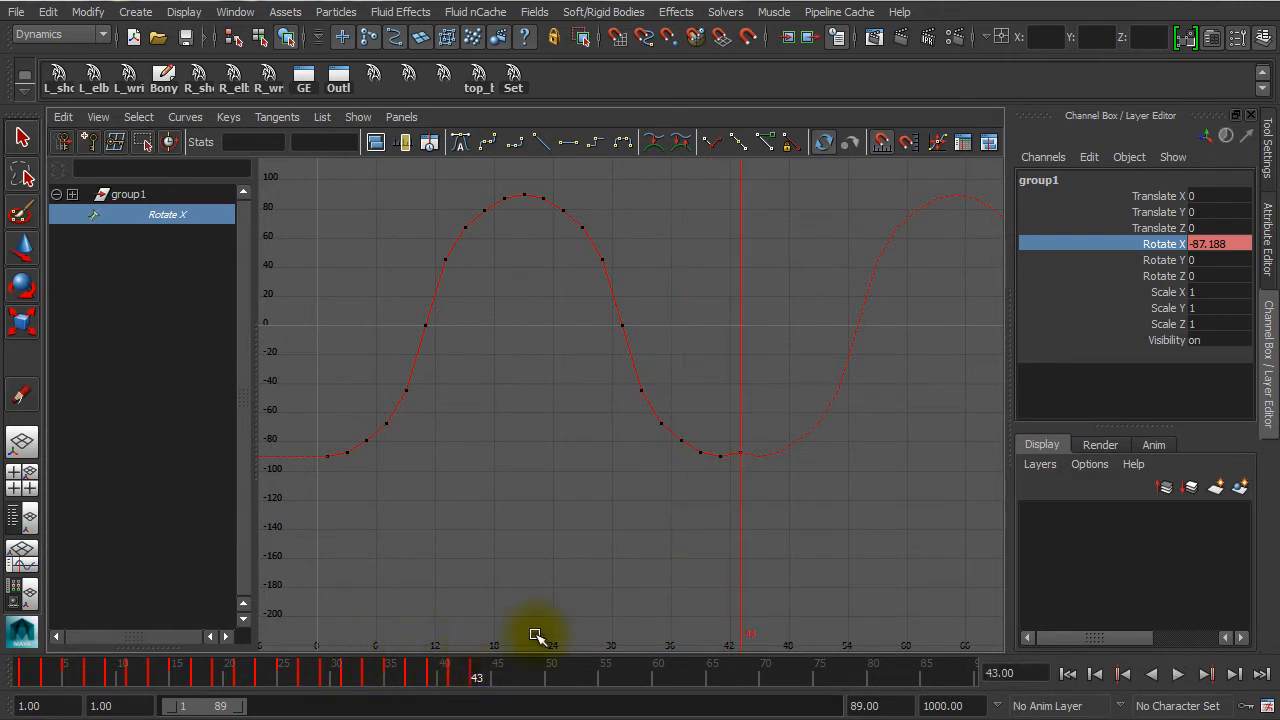
right_click_drag(674, 561, 721, 549, "alt")
middle_click_drag(723, 550, 772, 446, "alt")
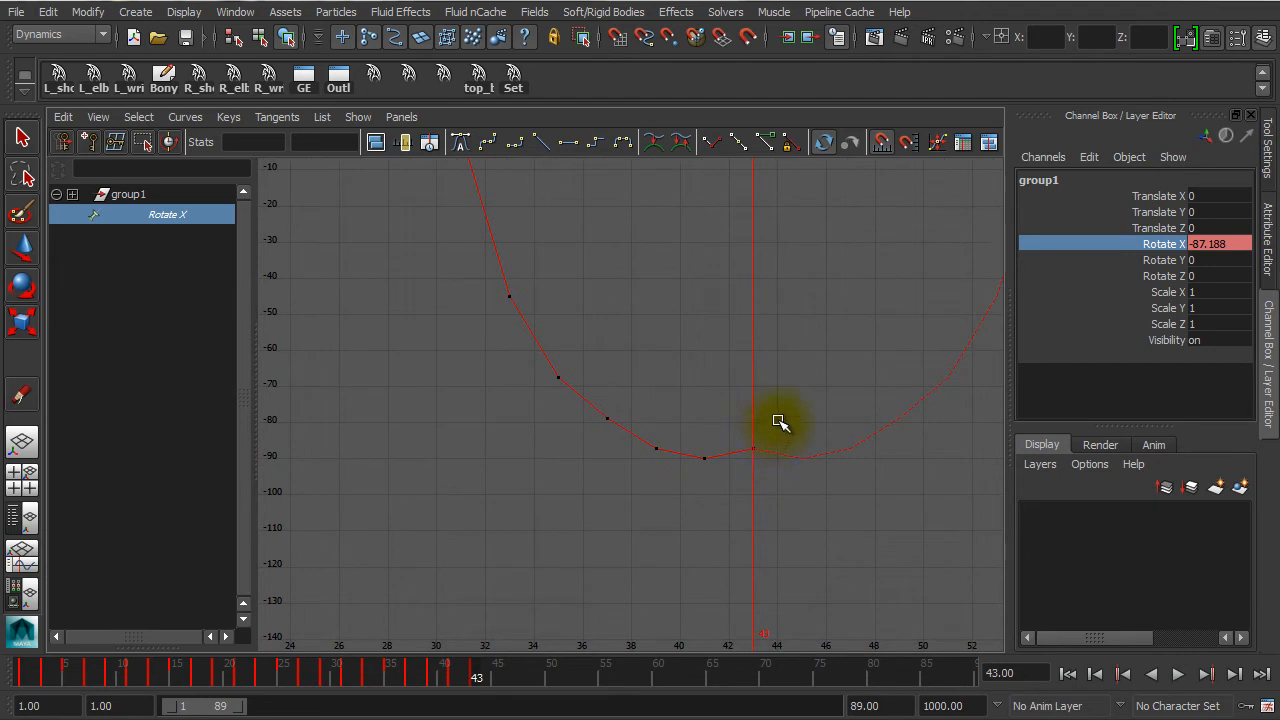
- Delete the last key, at frame 43, from the baked Rotate X curve
left_click_drag(762, 447, 745, 467)
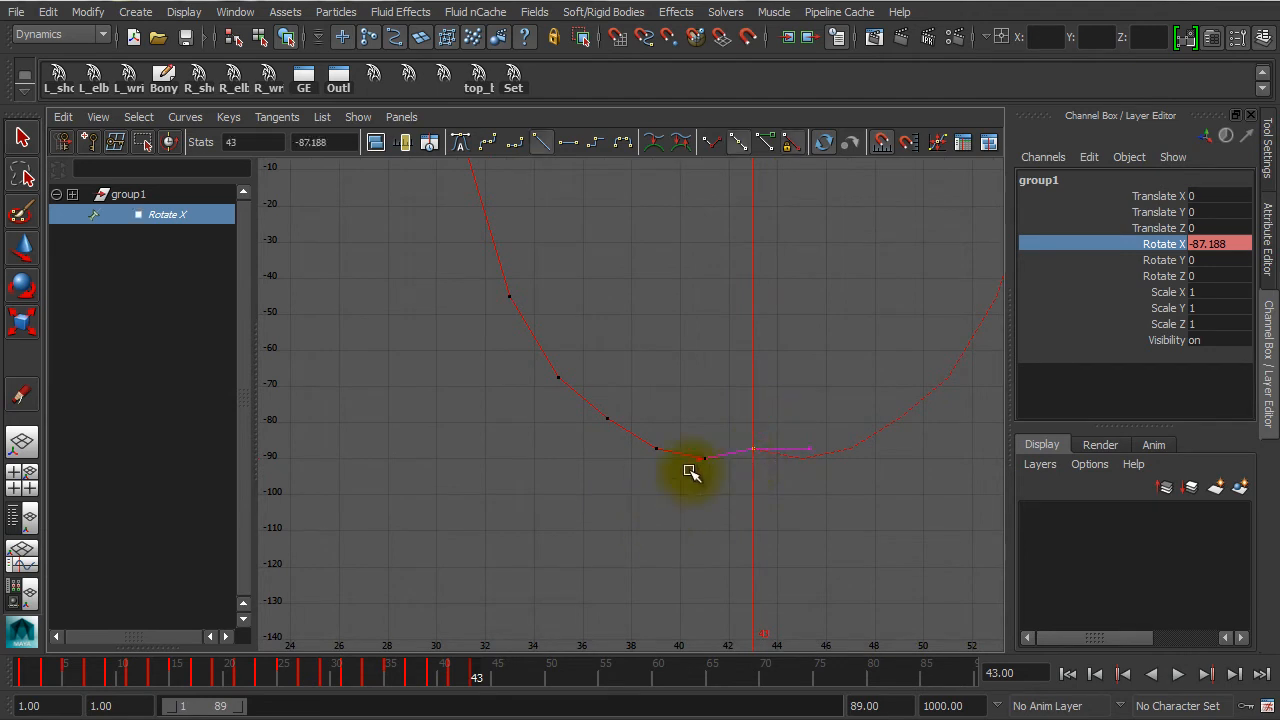
left_click_drag(720, 426, 687, 488)
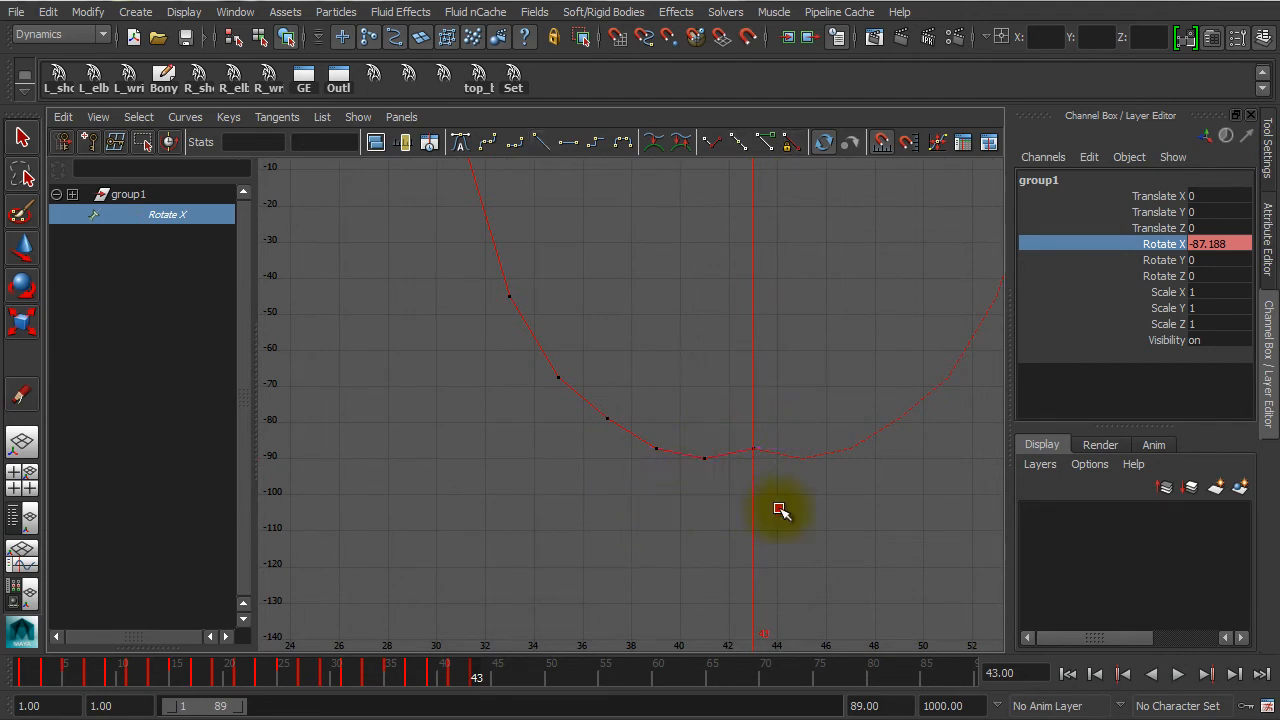
left_click_drag(806, 393, 737, 486)
key("Delete")
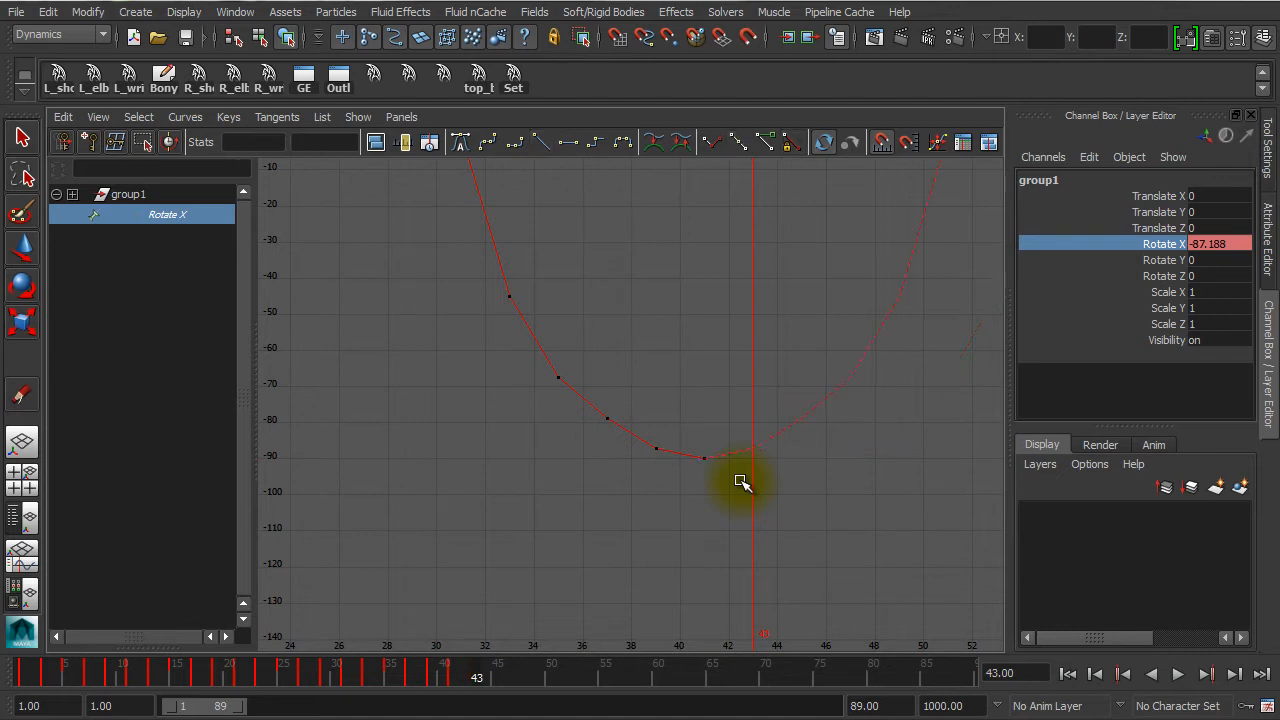
- Scrub through the swing to frame 29 and view the whole Rotate X curve with its repeating cycles
left_click_drag(362, 675, 22, 681)
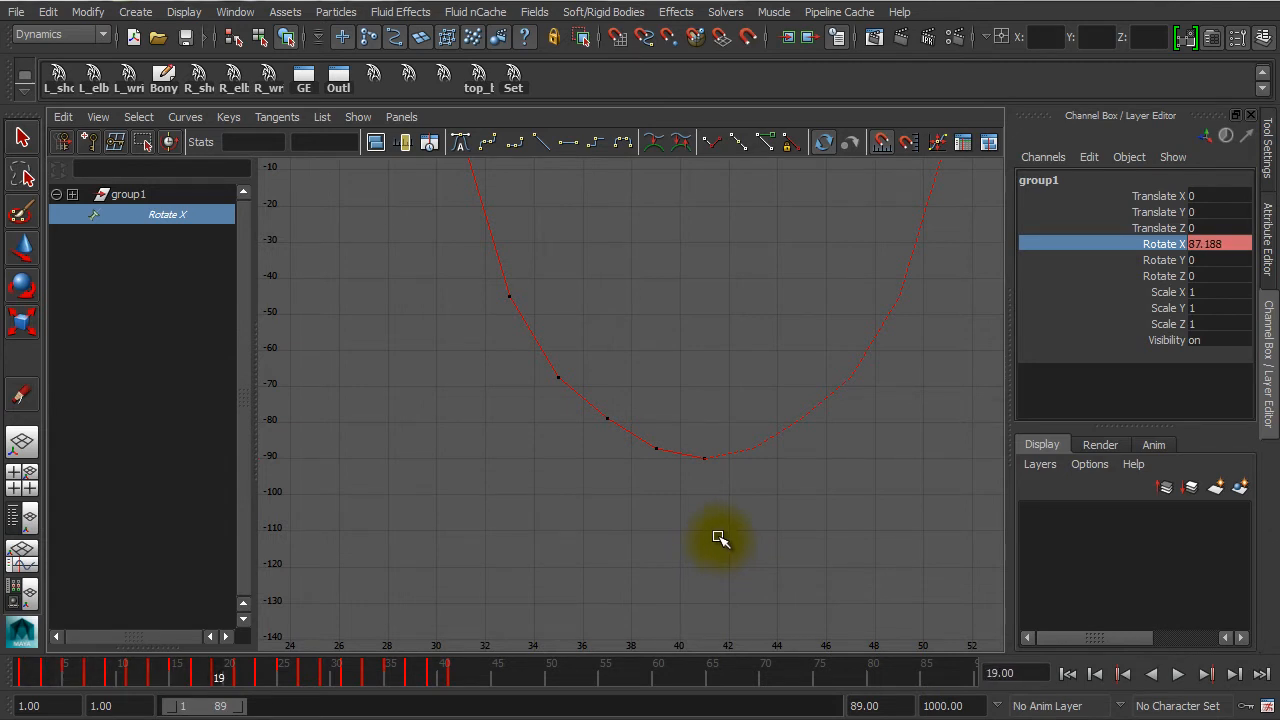
mouse_move(320, 677)
left_mouse_down()
mouse_move(365, 686)
mouse_move(417, 674)
mouse_move(440, 706)
mouse_move(443, 694)
left_mouse_up()
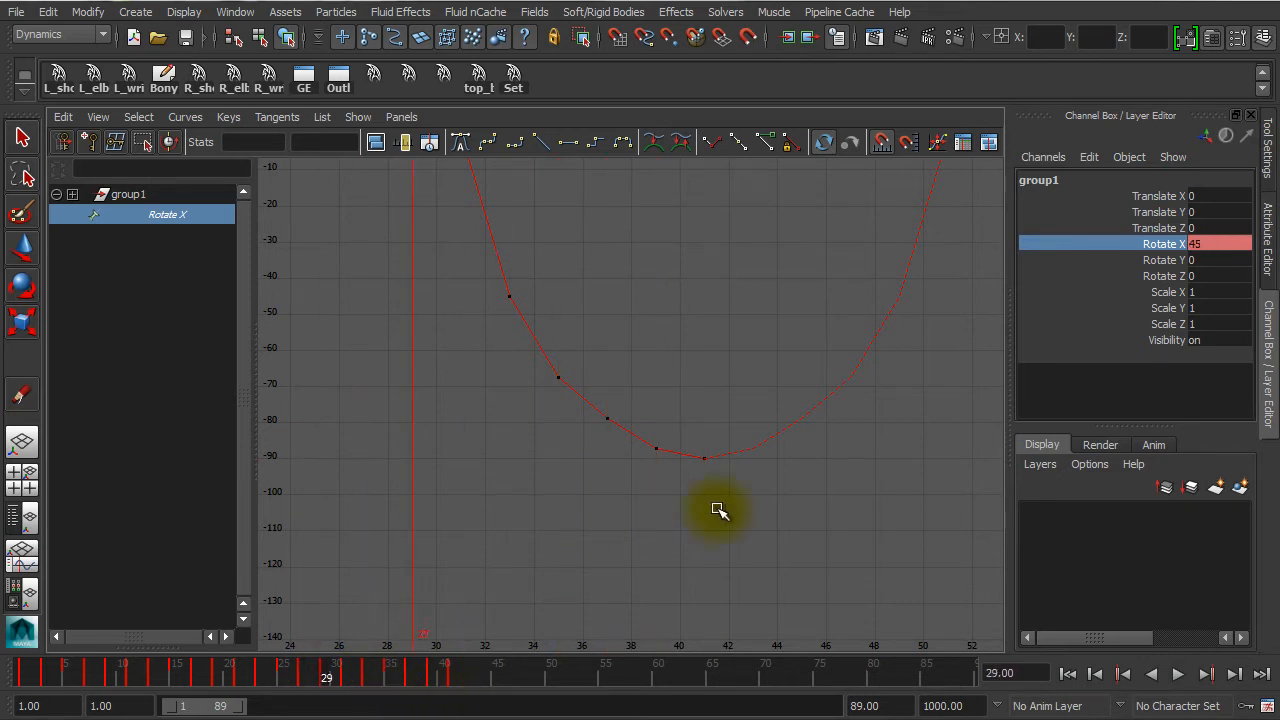
right_click_drag(728, 518, 700, 503, "alt")
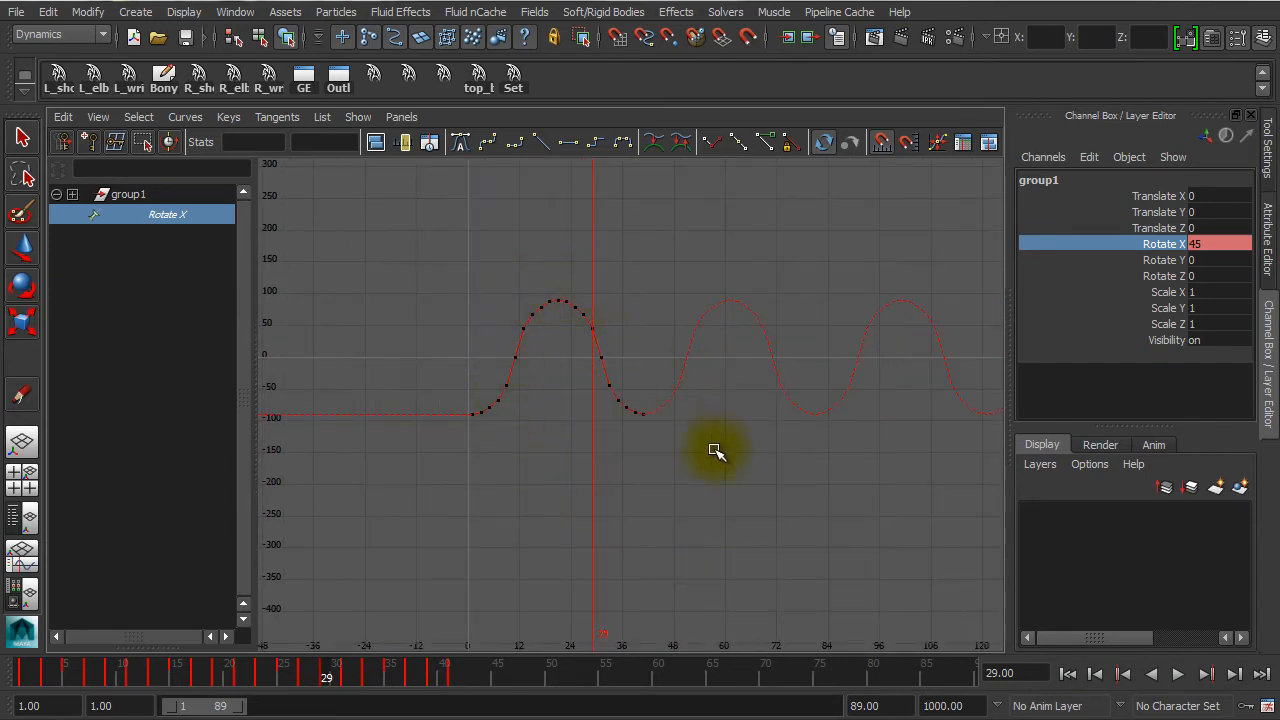
- Show the side view full size and play the pendulum swing, stopping at frame 12
key("space")
left_click(737, 286)
key("space")
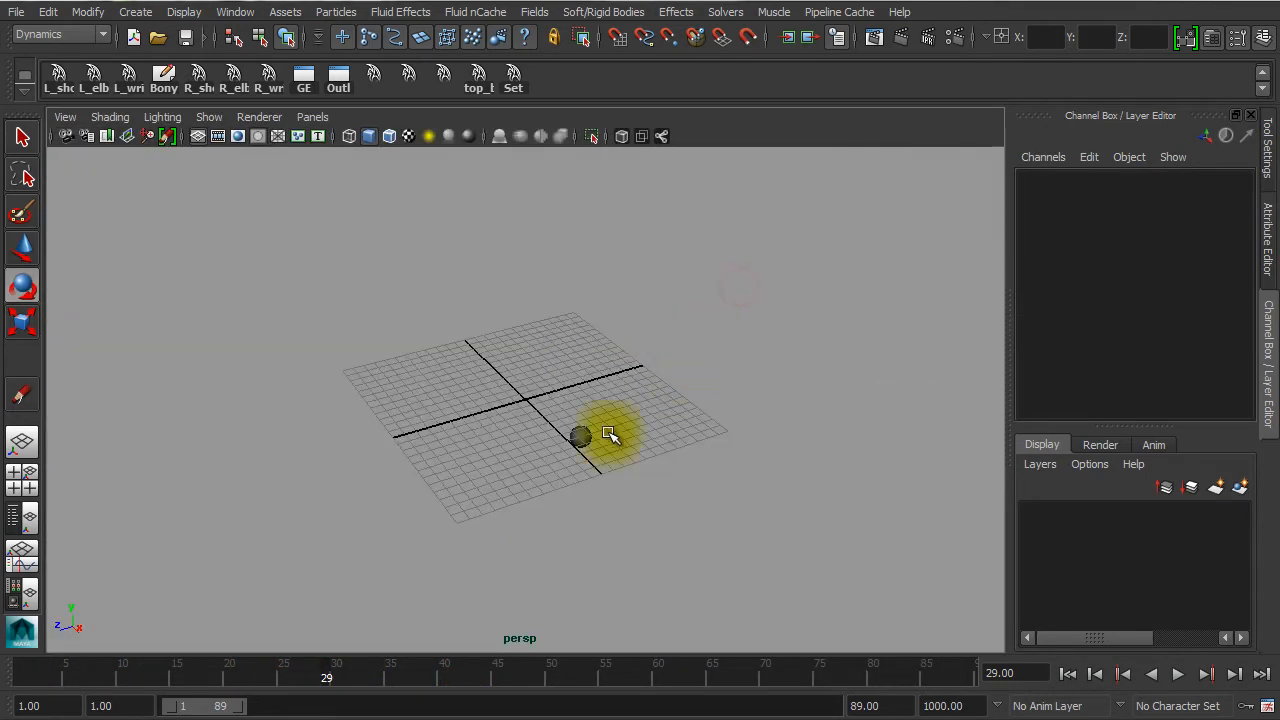
left_click_drag(557, 563, 573, 553, "alt")
left_click(22, 480)
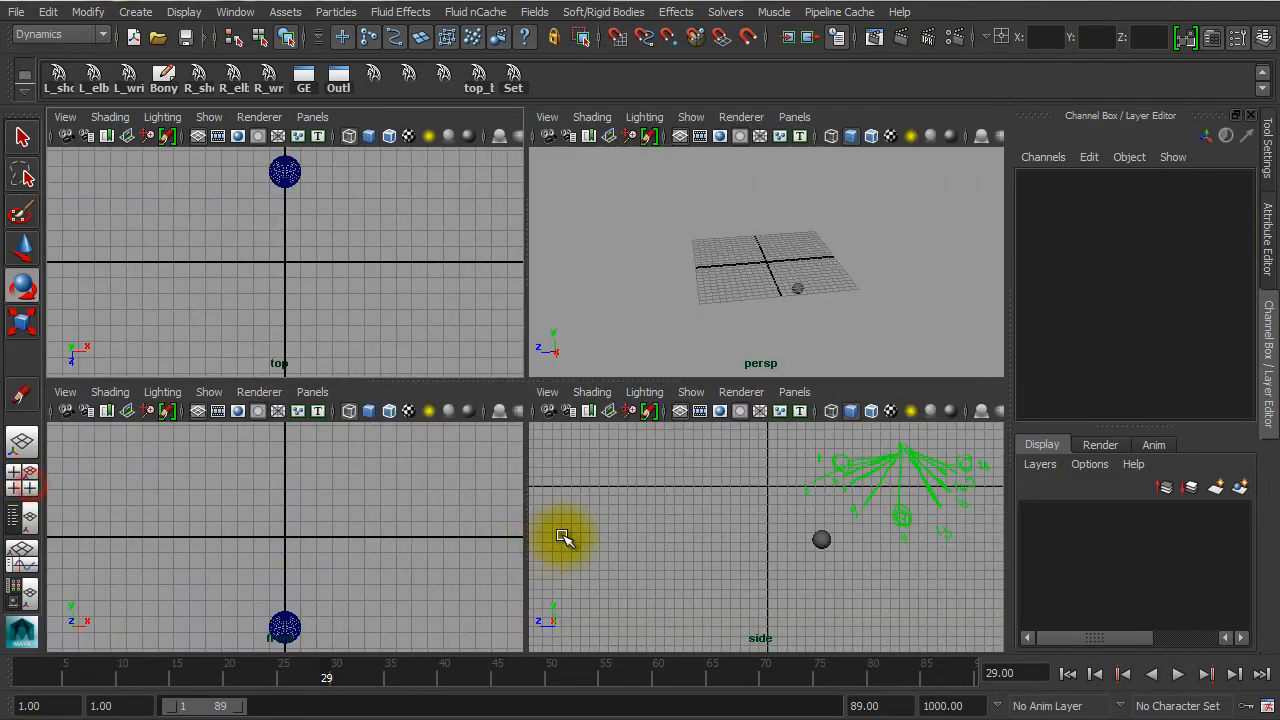
key("space")
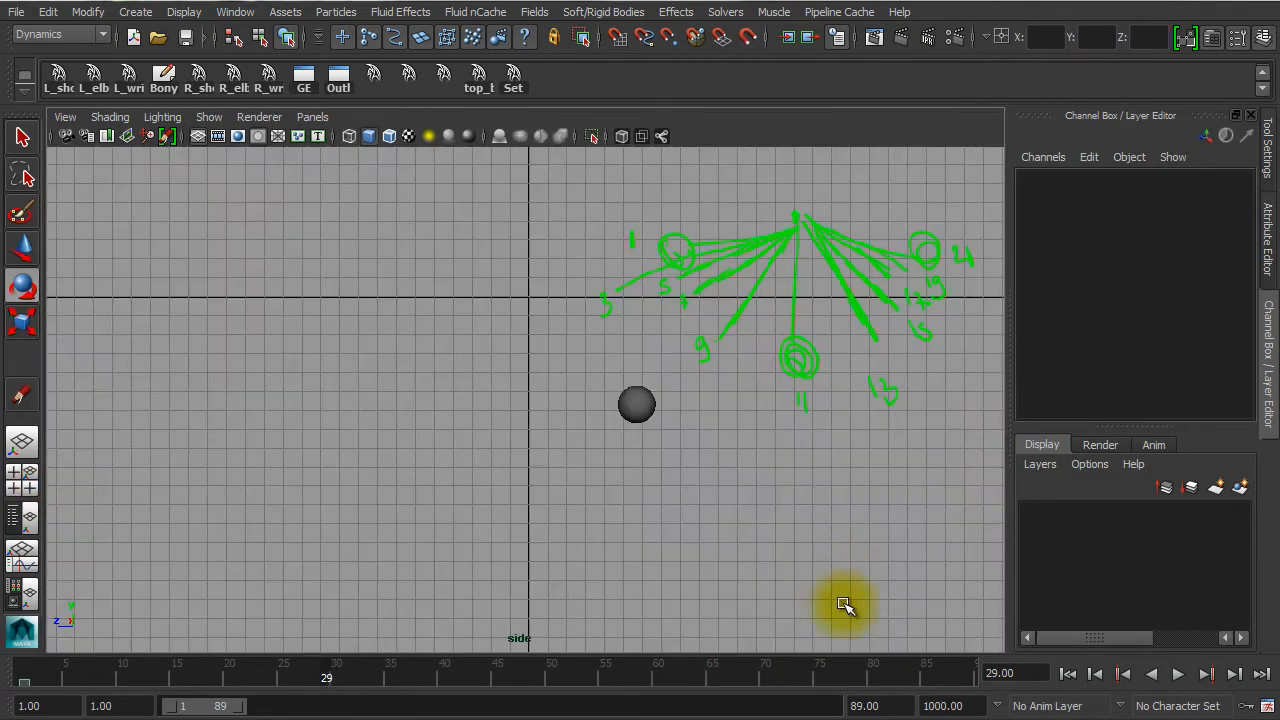
left_click(1178, 675)
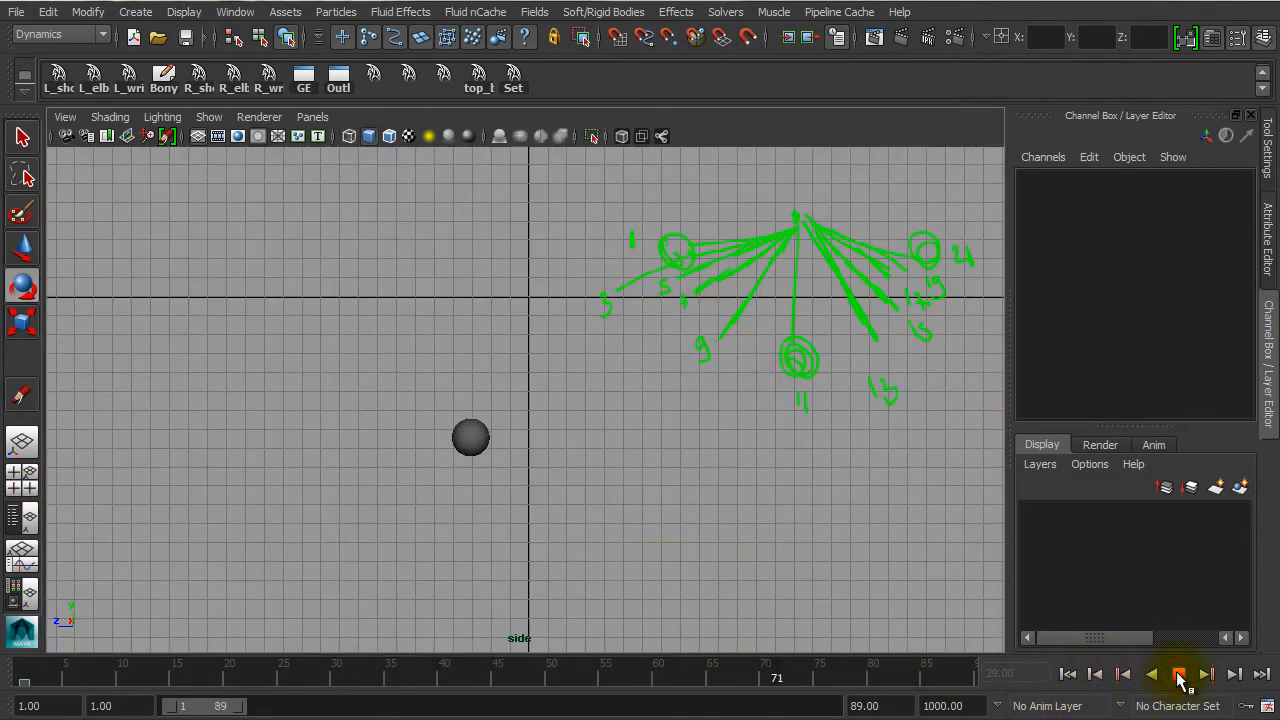
left_click(1178, 675)
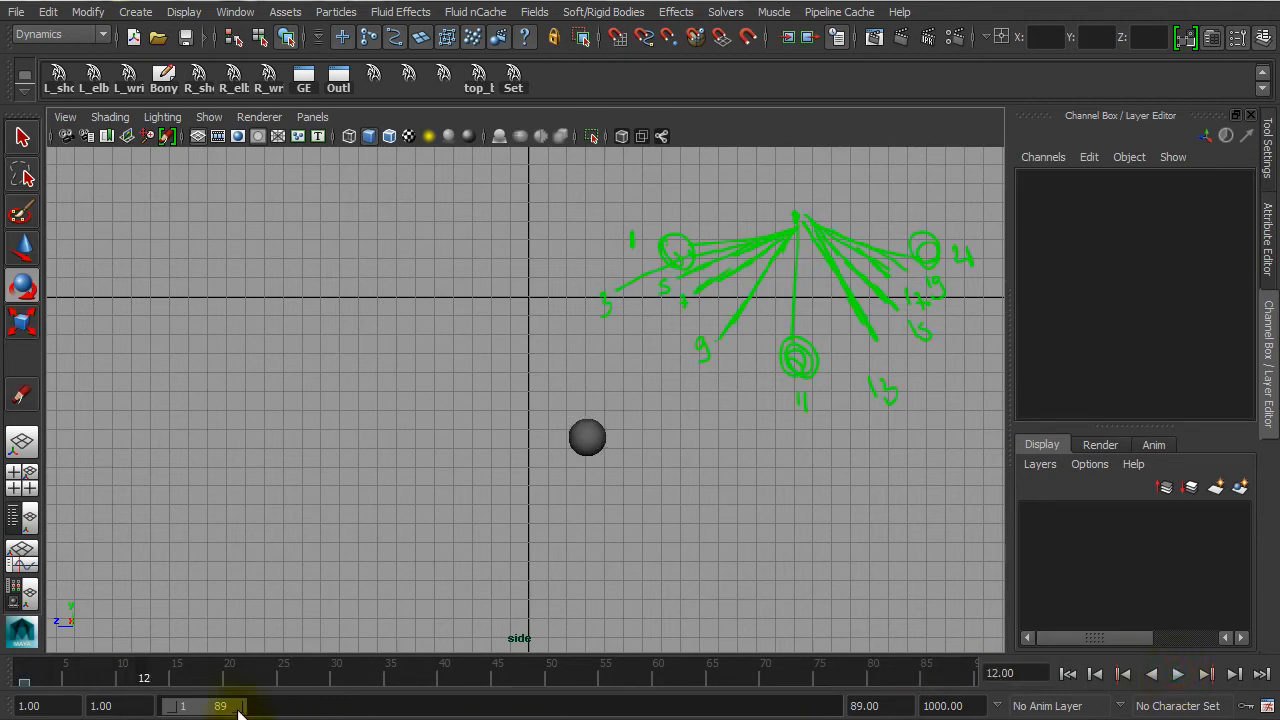
- Extend the playback range to frame 992, then scrub and play the repeating swing, stopping at frame 30
left_click_drag(238, 712, 830, 708)
key("alt+v")
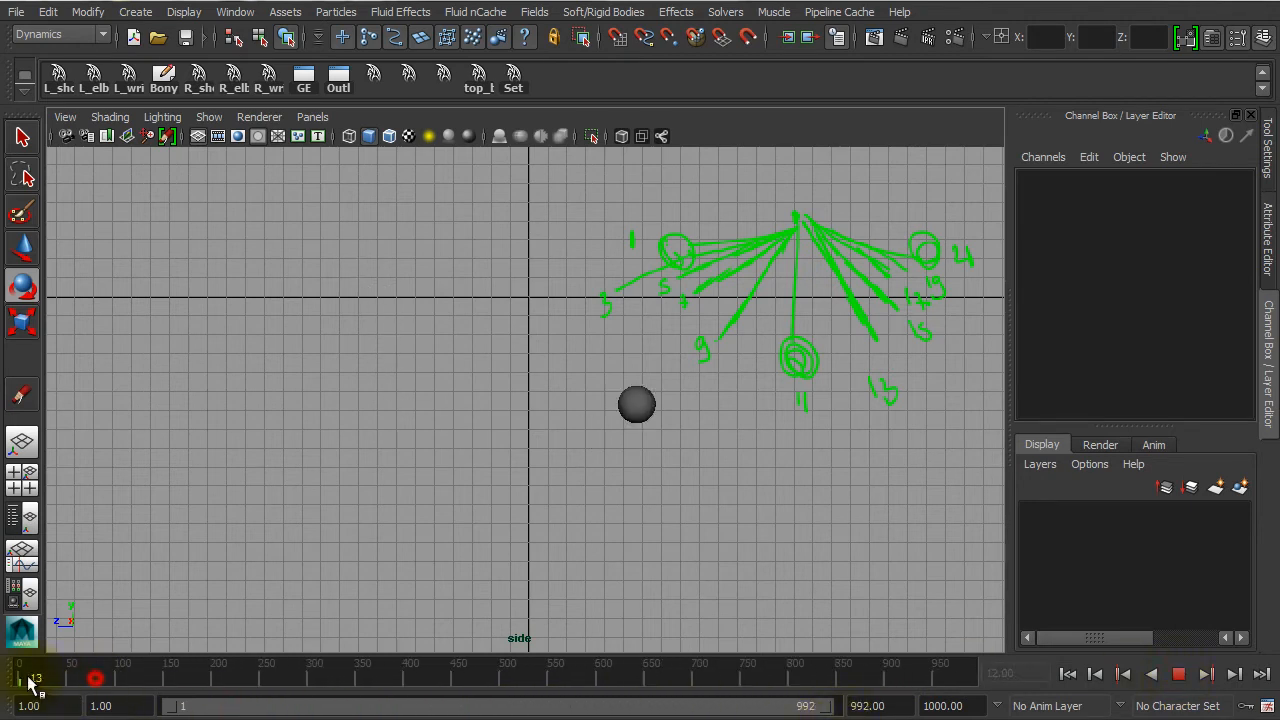
mouse_move(30, 683)
left_mouse_down()
mouse_move(963, 694)
mouse_move(808, 705)
left_mouse_up()
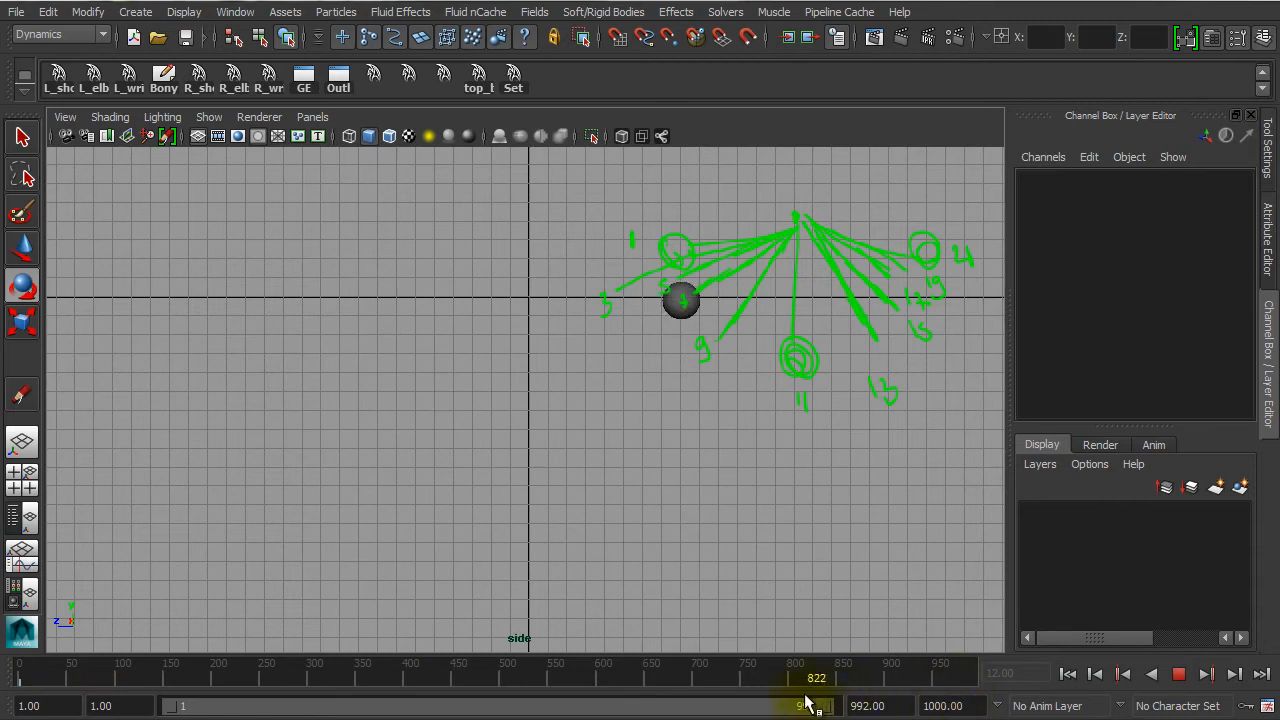
key("alt+v")
left_click(1175, 675)
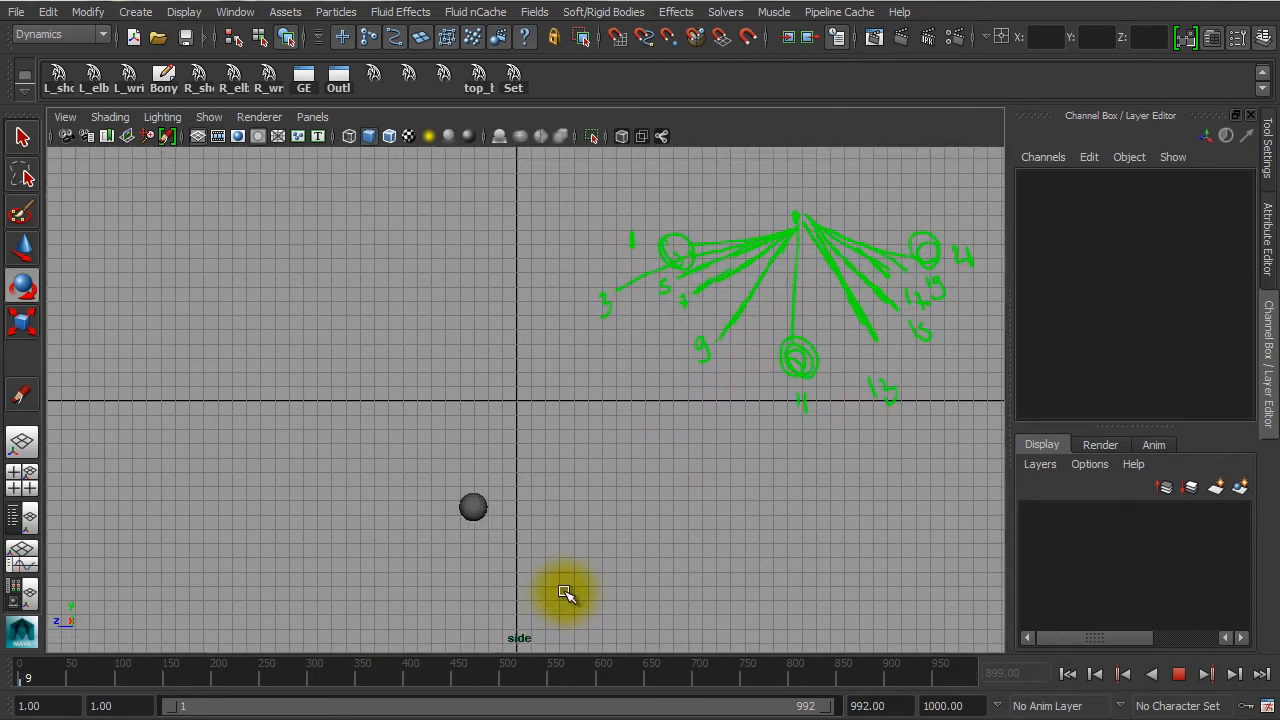
left_click(1178, 674)
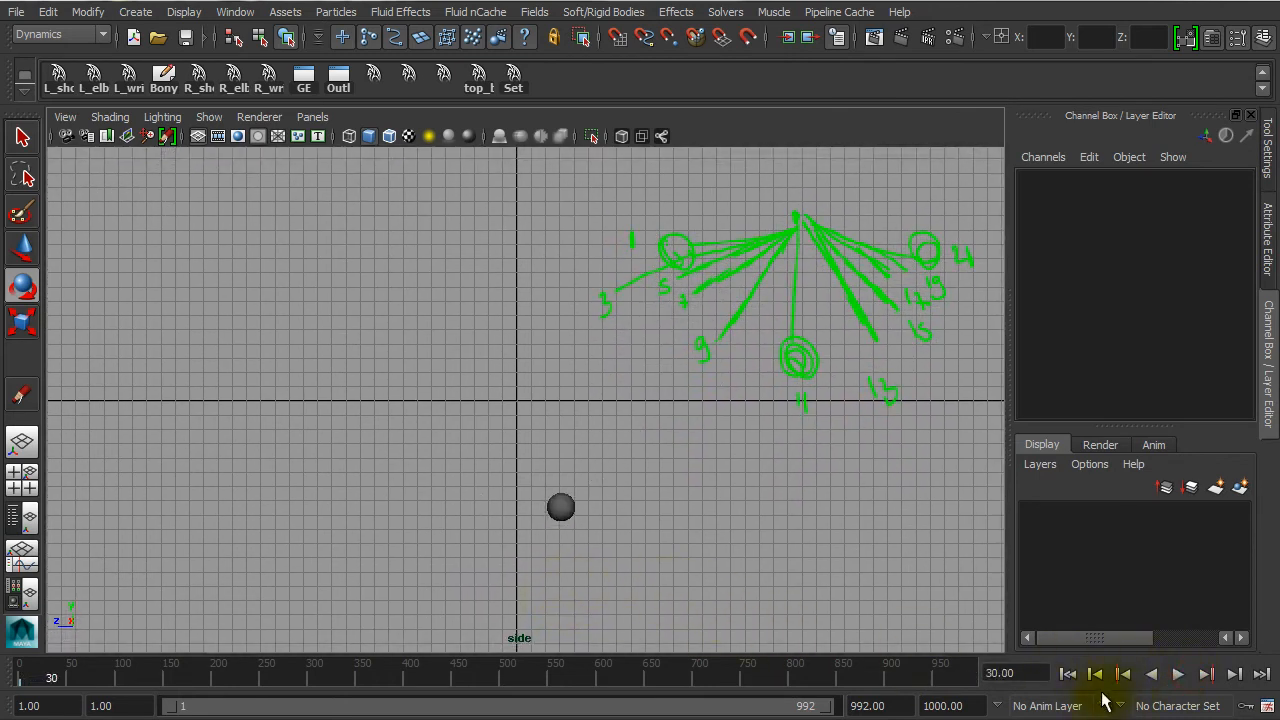
- Replay the pendulum swing from frame 1 and stop it at frame 251
left_click(1070, 674)
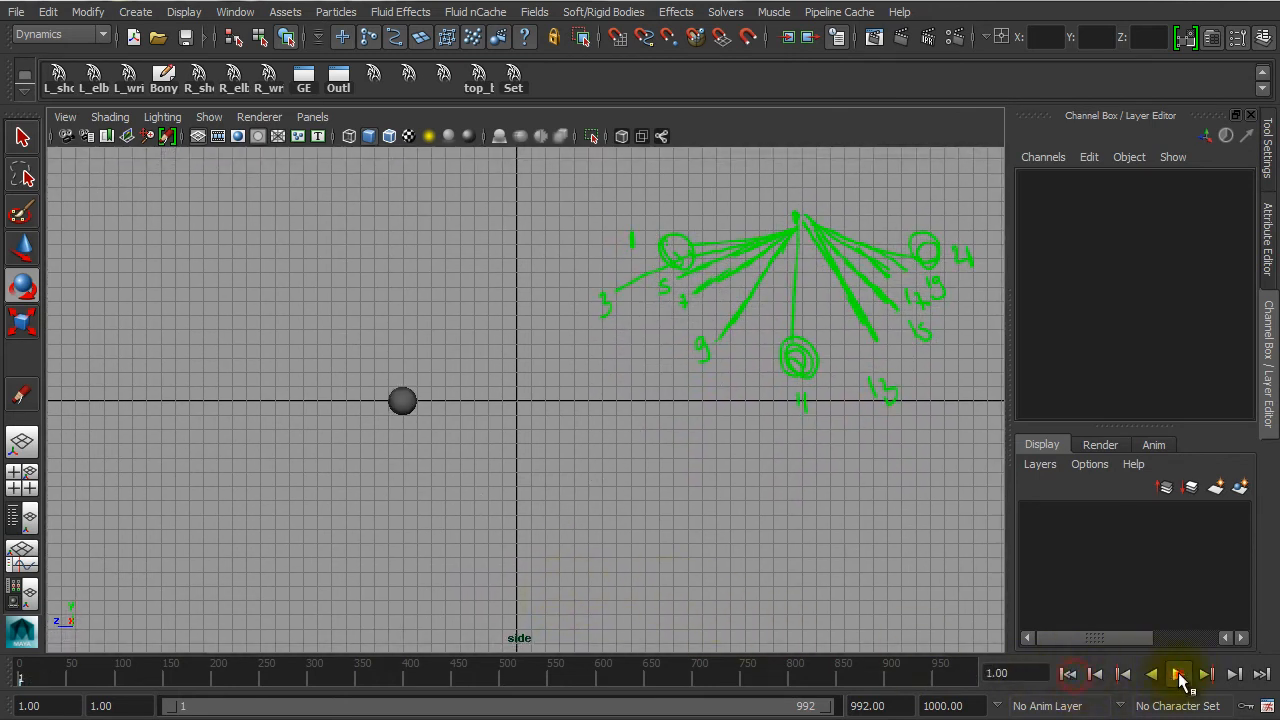
left_click(1178, 674)
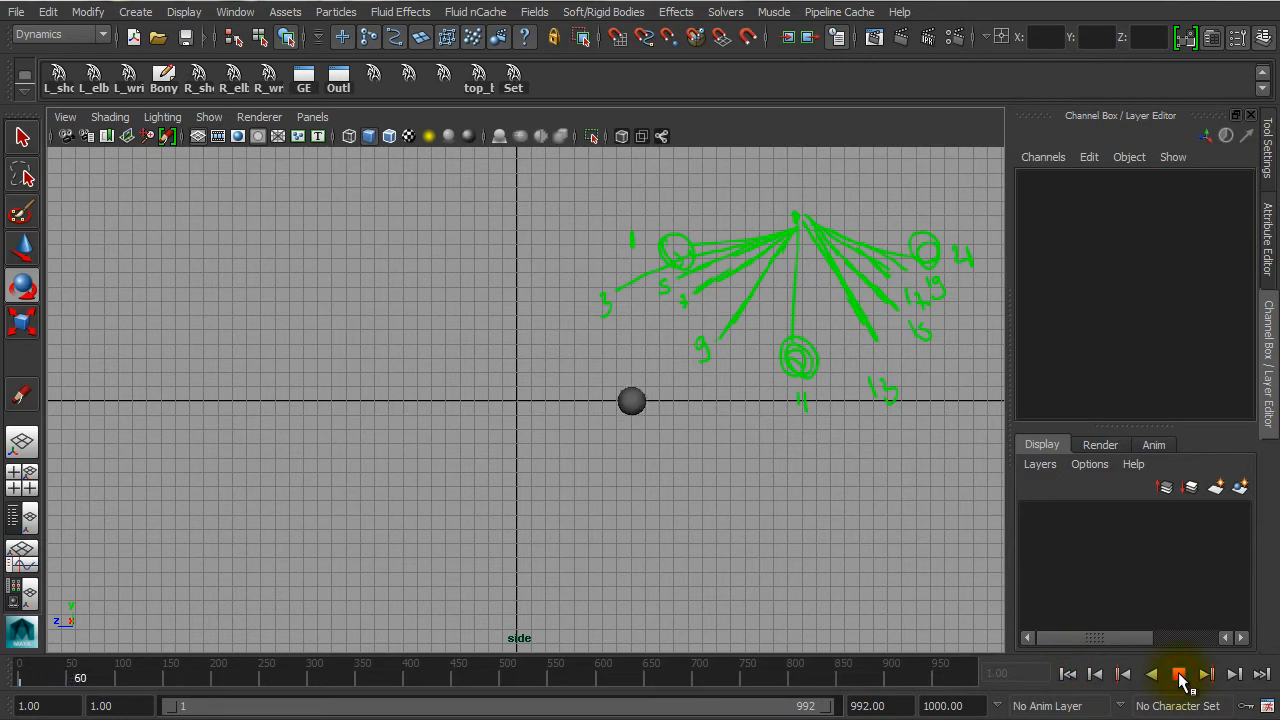
left_click(749, 511)
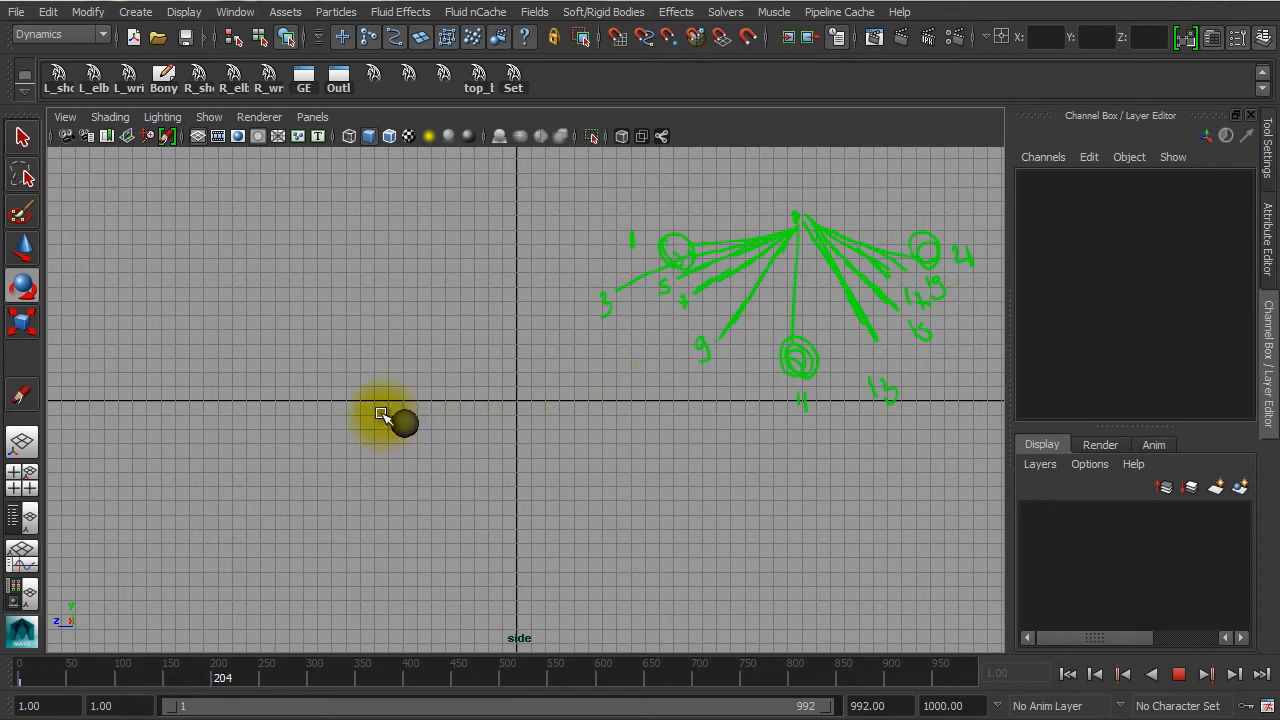
left_click(1203, 678)
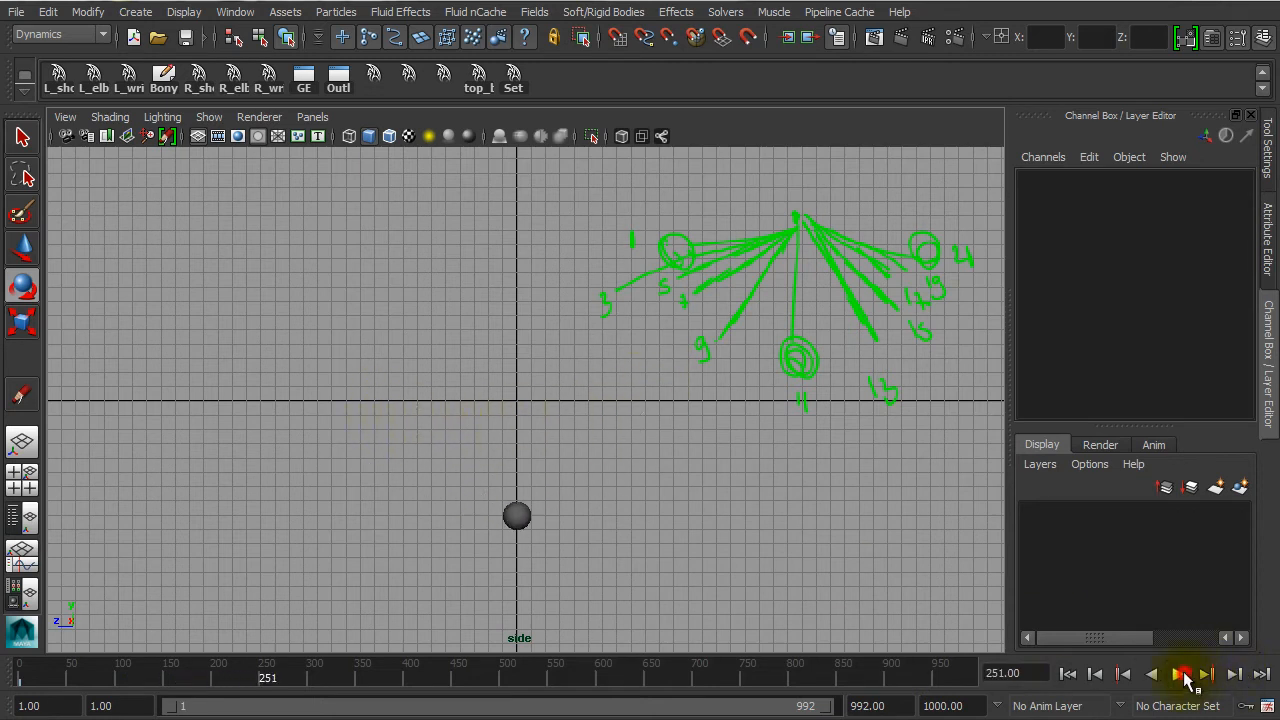
- Select the sphere's parent group and set the playback range to frames 1 to 41
left_click_drag(490, 566, 558, 527)
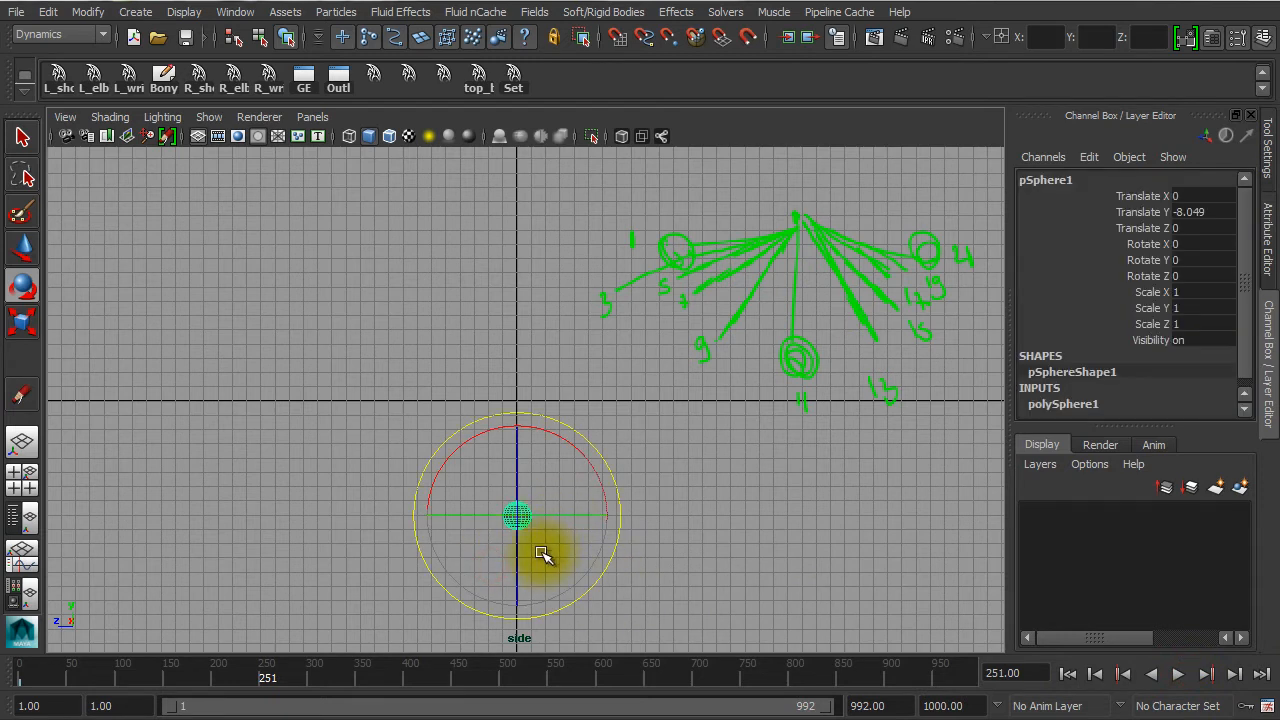
key("Up")
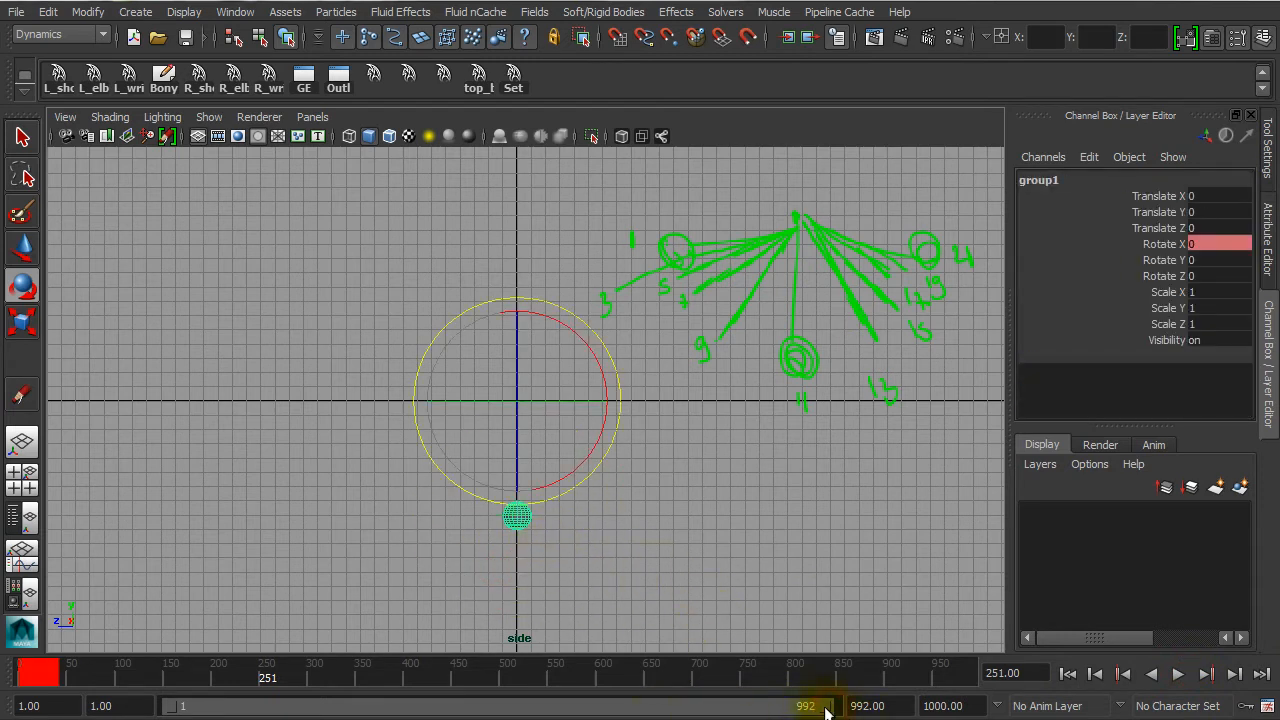
left_click_drag(826, 711, 158, 708)
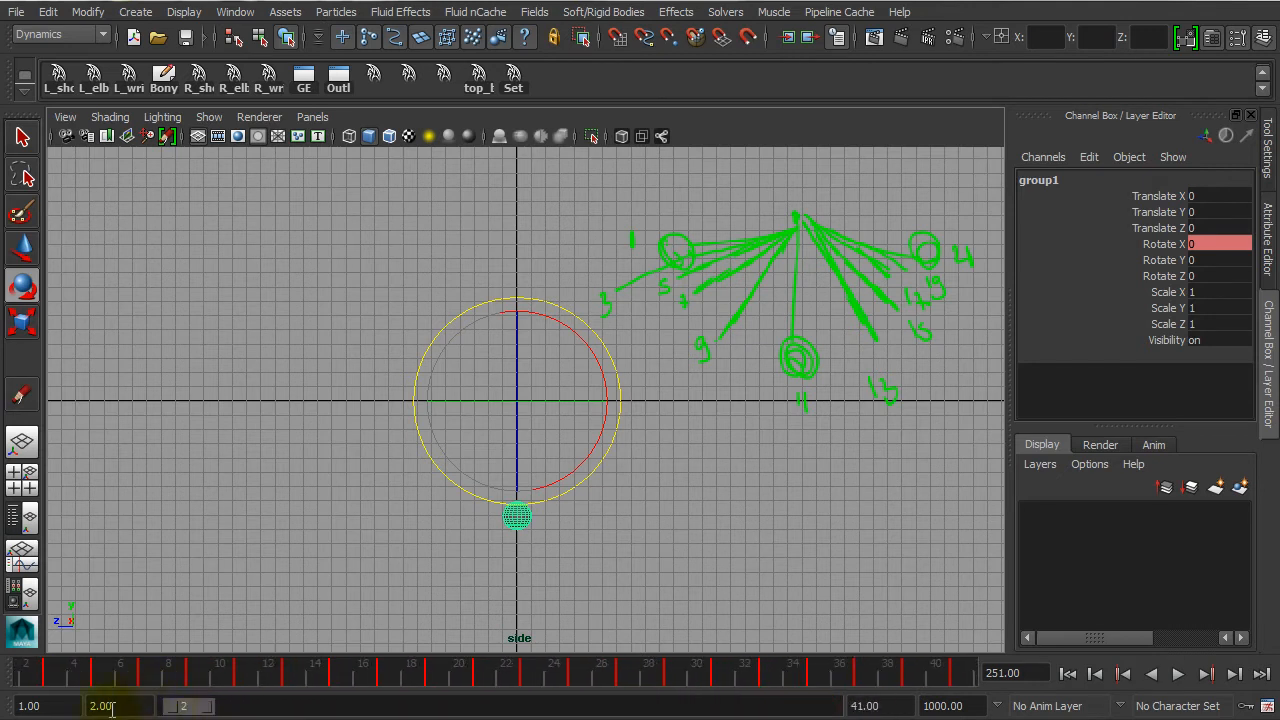
left_click_drag(84, 687, 14, 692)
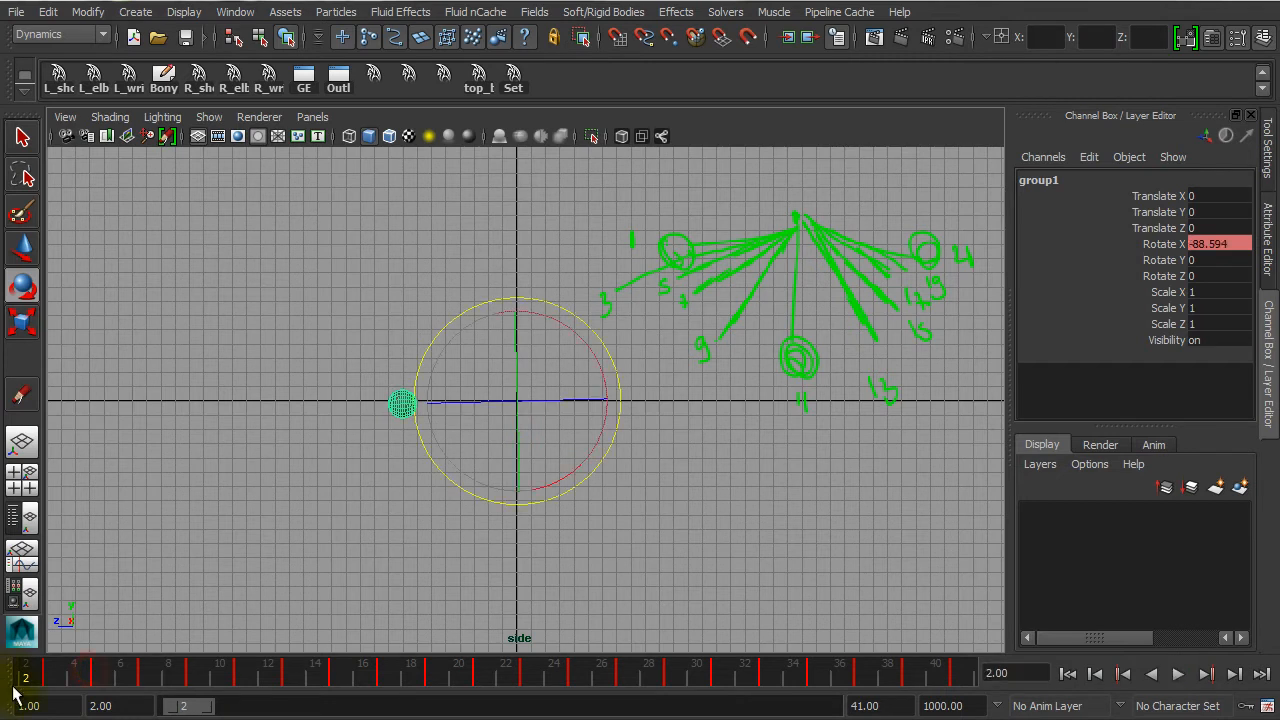
type("1")
key("Return")
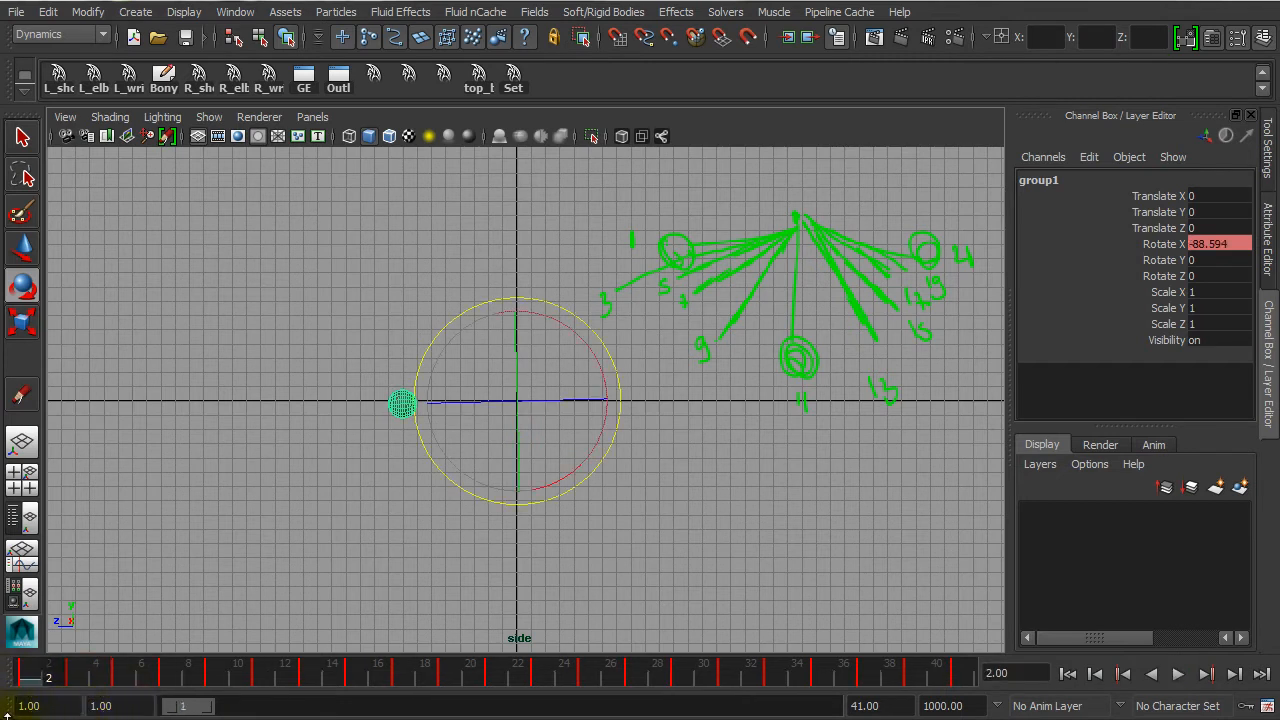
- Compare the pendulum's poses at the frame 1 and frame 3 keys up close in the side view, ending on frame 1
left_click_drag(30, 688, 68, 690)
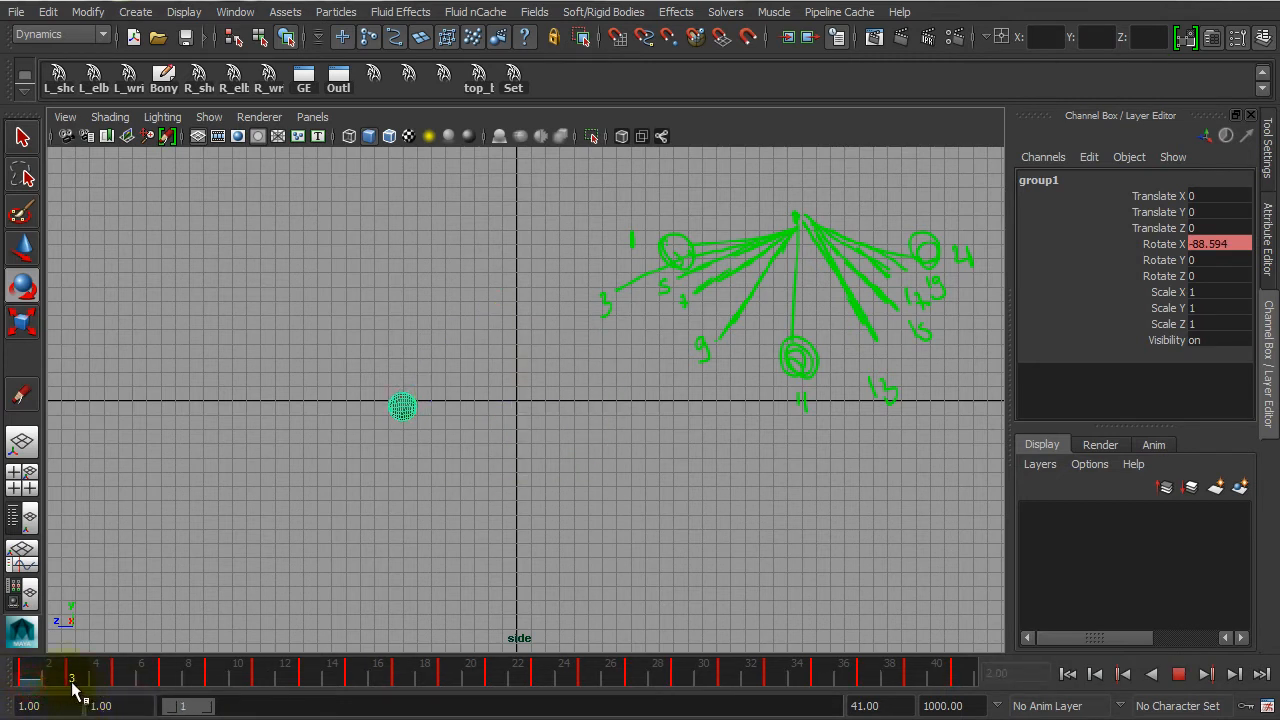
right_click_drag(300, 523, 722, 532, "alt")
middle_click_drag(722, 532, 787, 537, "alt")
key("comma")
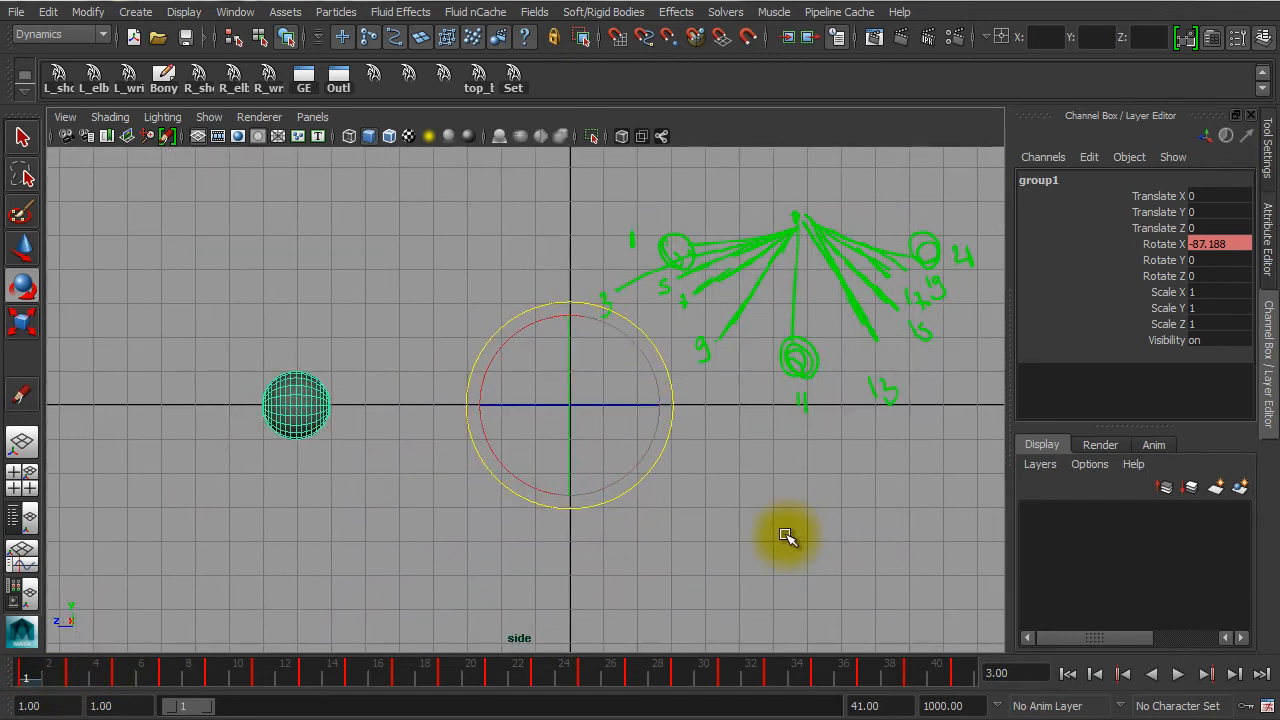
key("period")
key("comma")
key("period")
key("comma")
key("period")
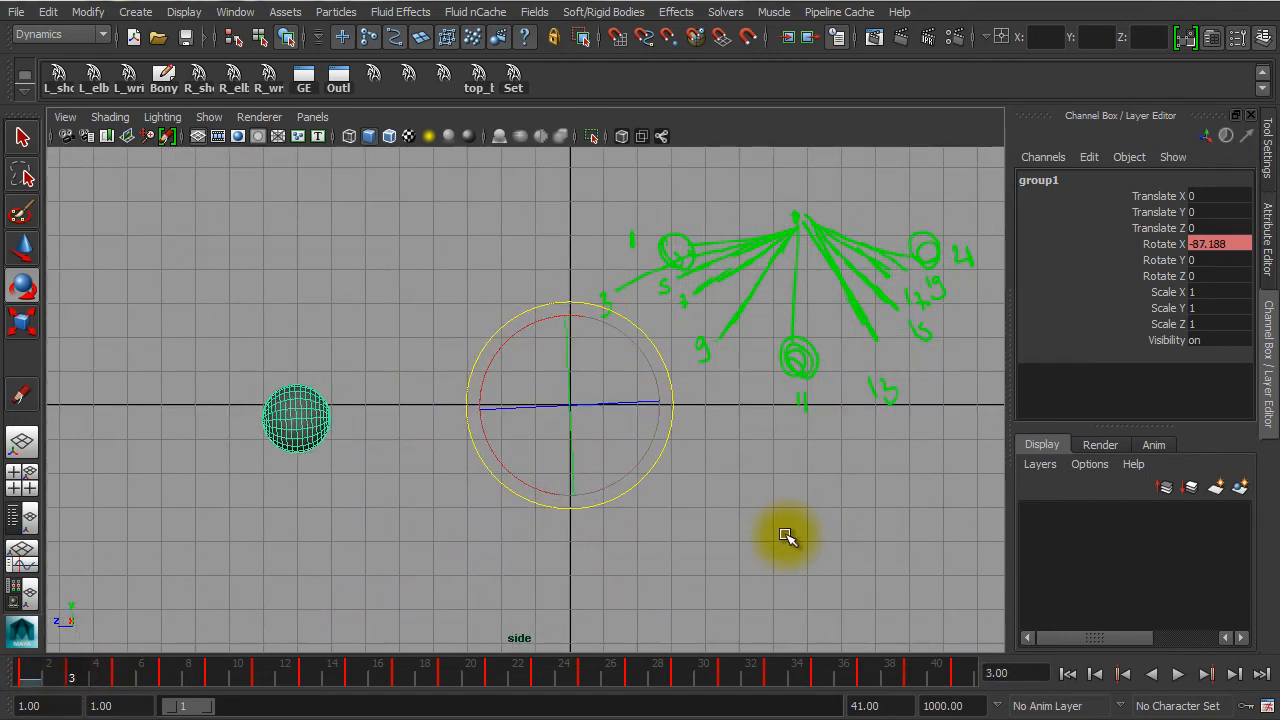
key("comma")
key("period")
key("comma")
key("period")
key("comma")
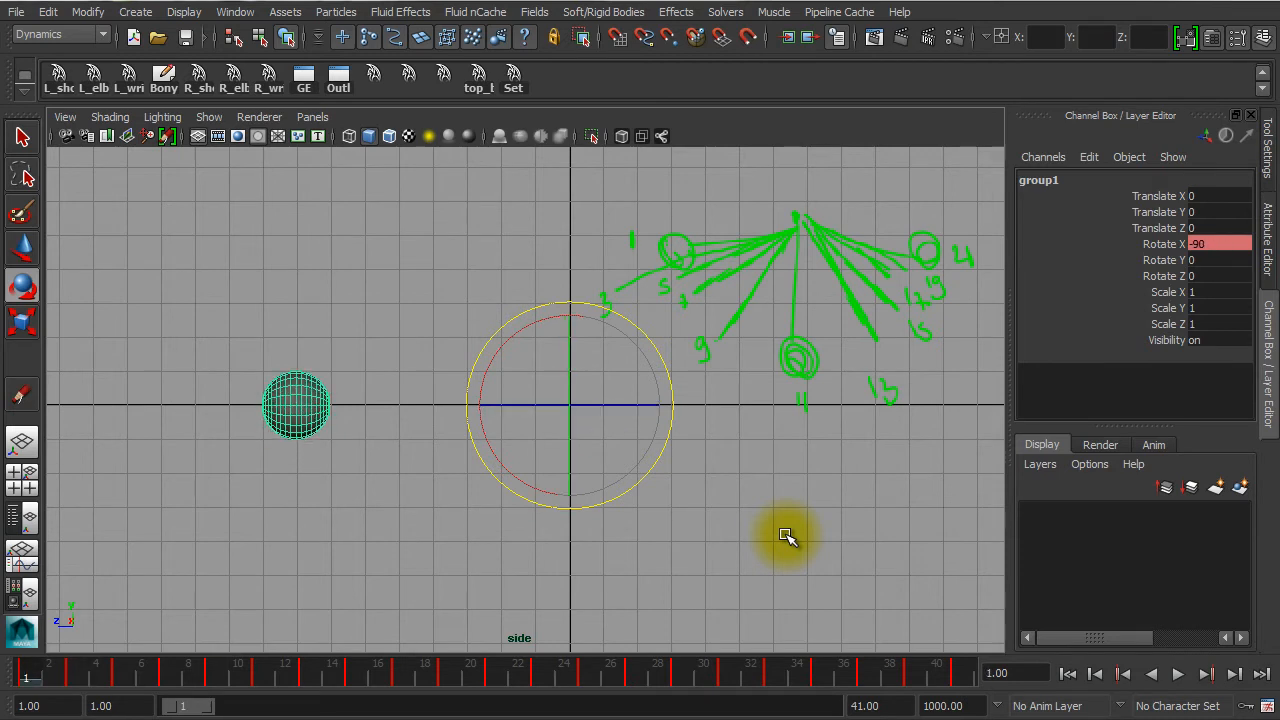
key("period")
key("comma")
key("period")
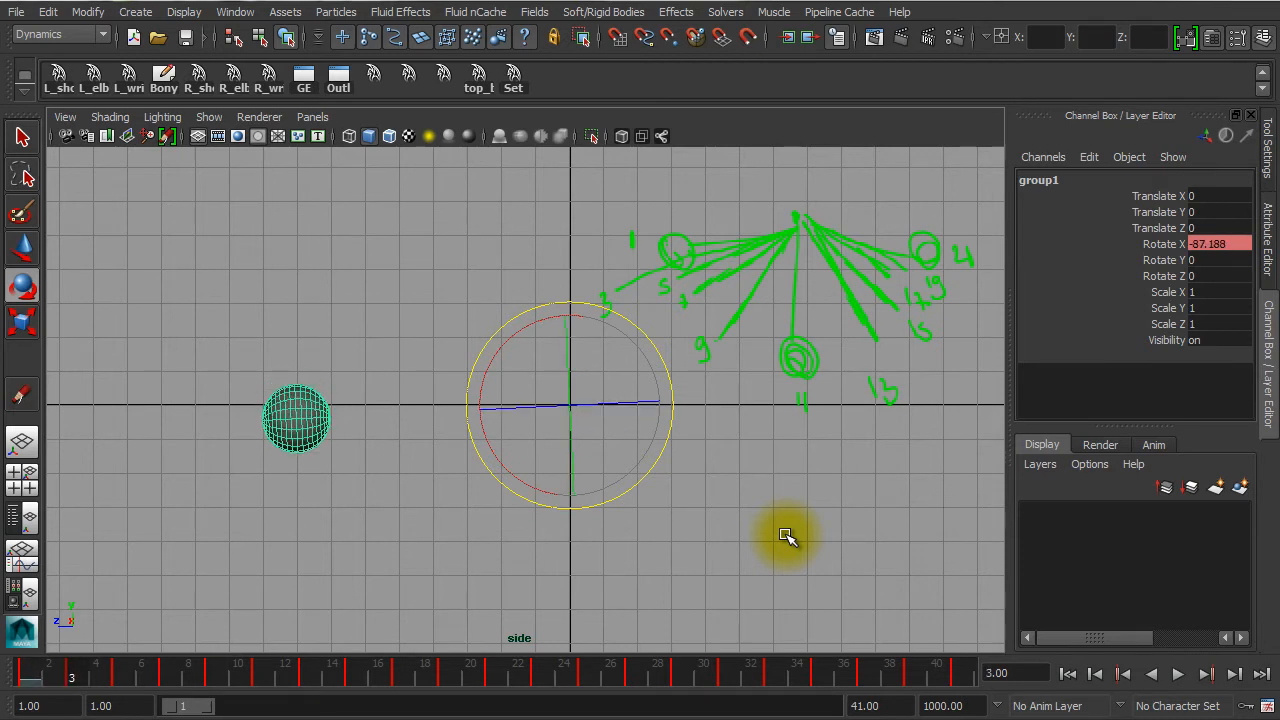
key("comma")
key("period")
key("comma")
key("period")
key("comma")
key("period")
key("comma")
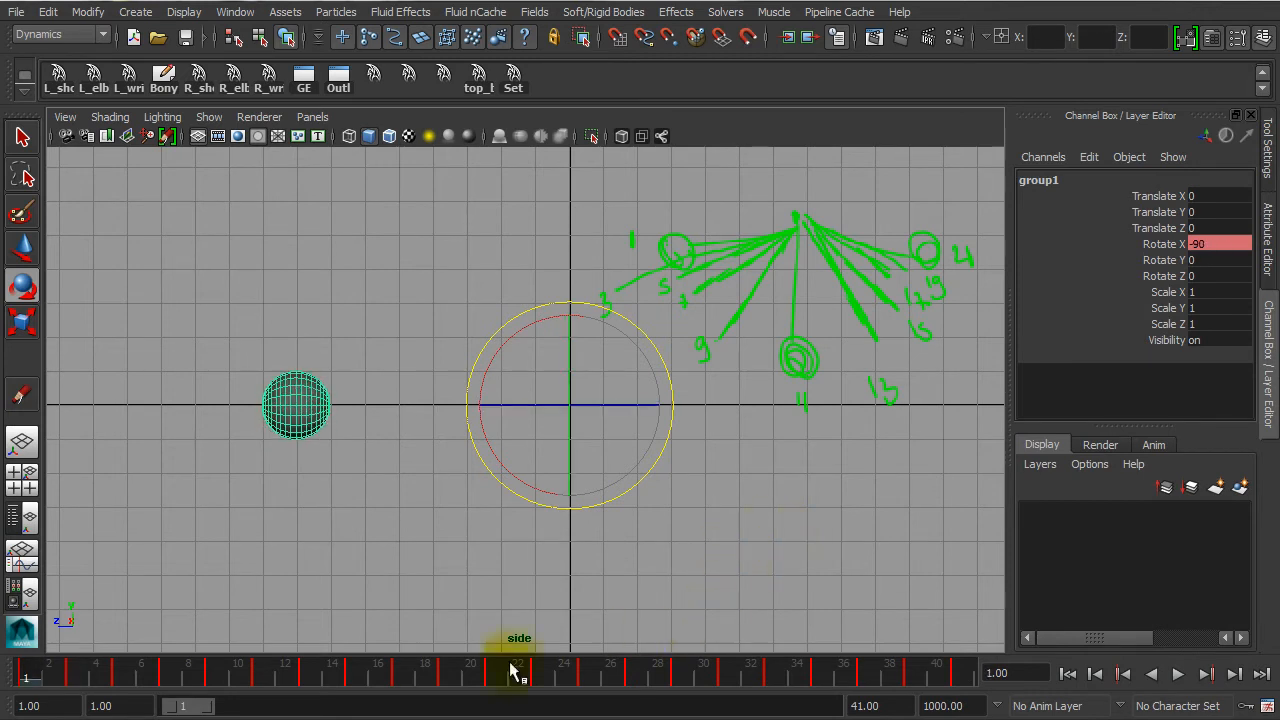
- Compare the pendulum's poses at frames 19, 21 and 23 around the opposite end of the swing
key("alt+v")
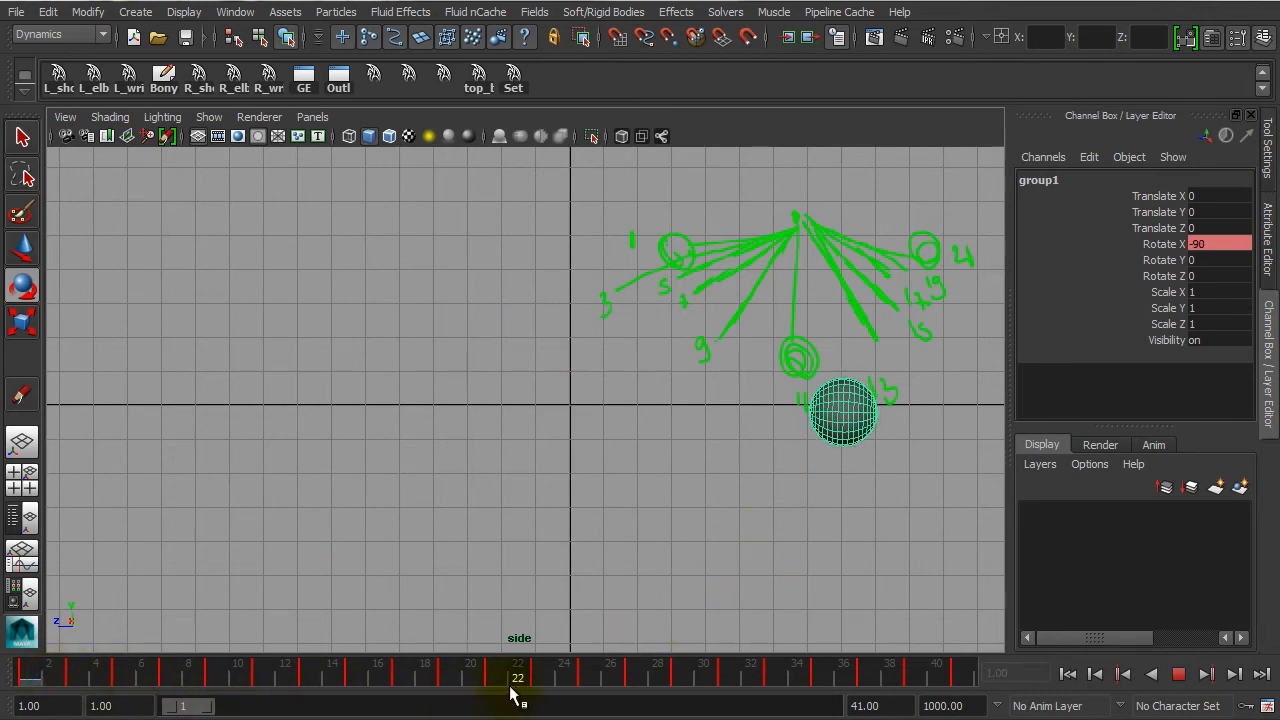
left_click(491, 690)
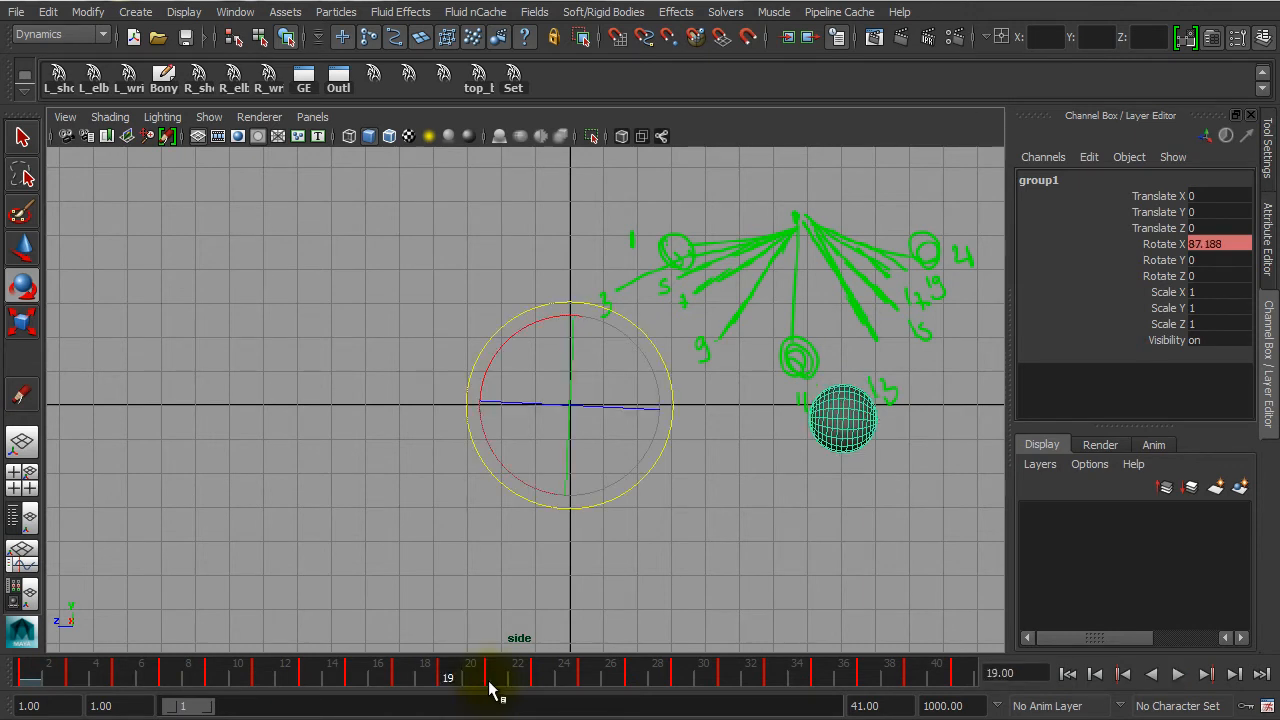
key(".")
key(".")
key(".")
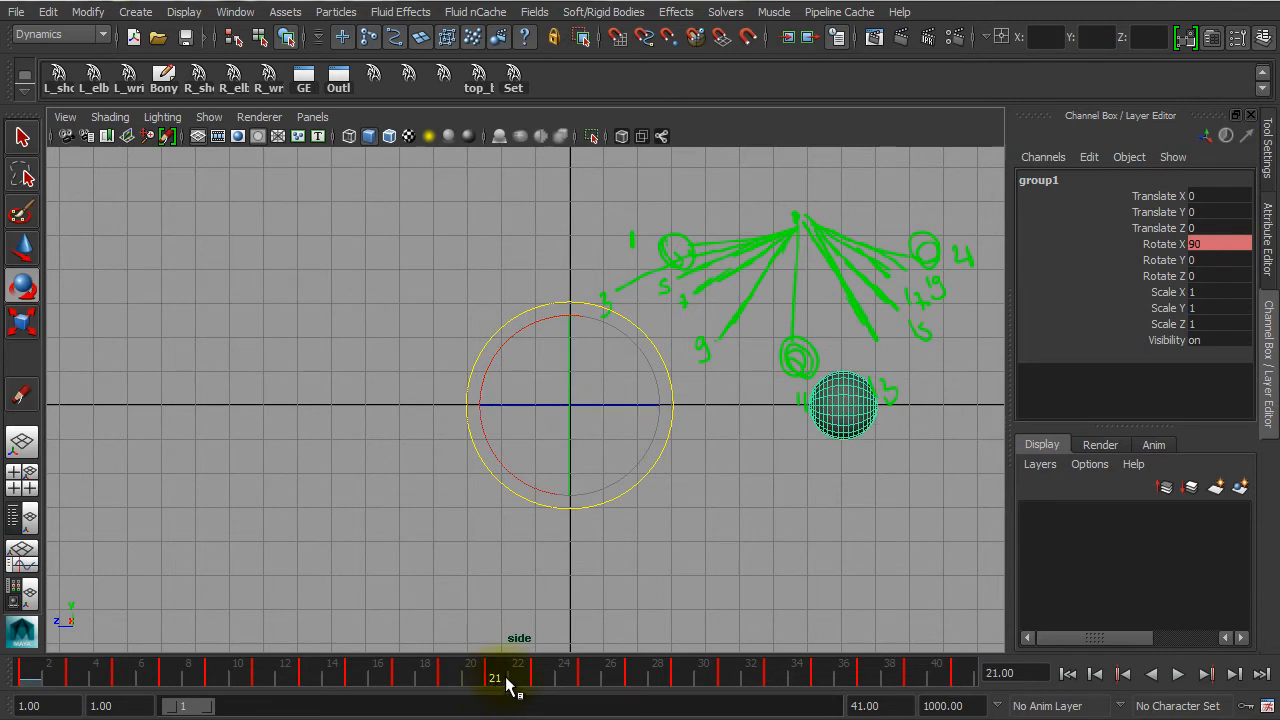
key(".")
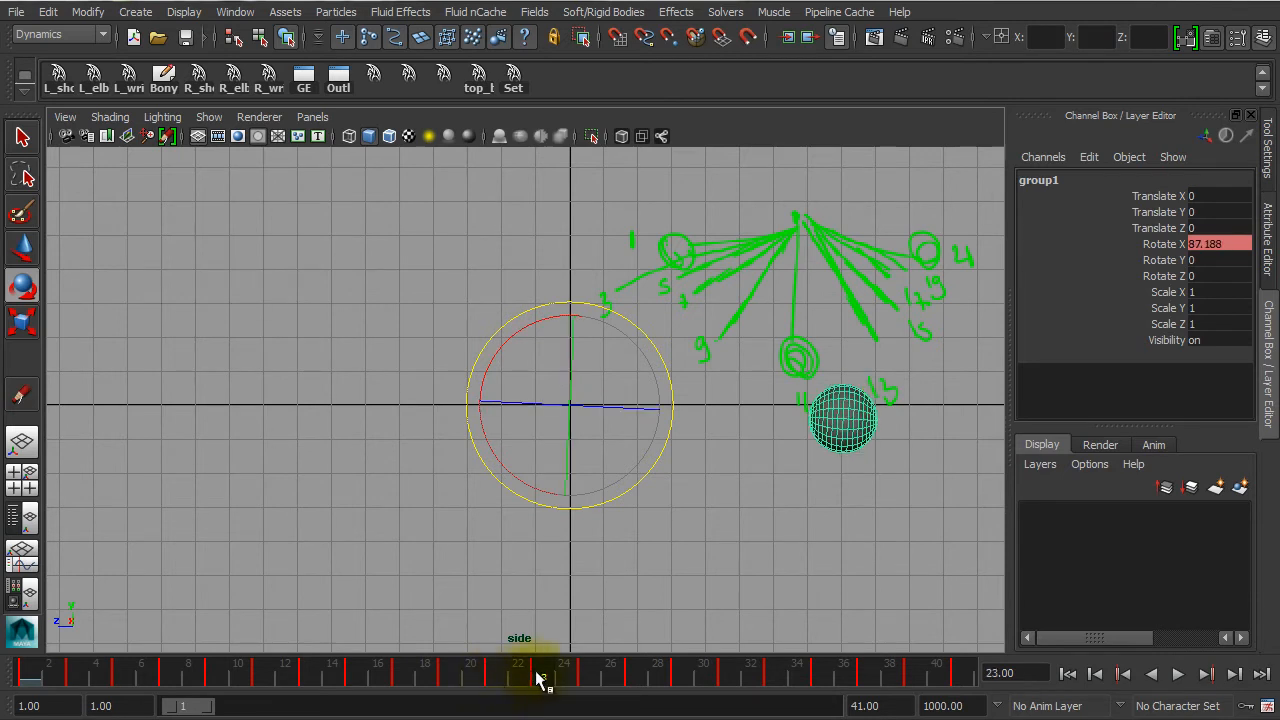
key("alt+v")
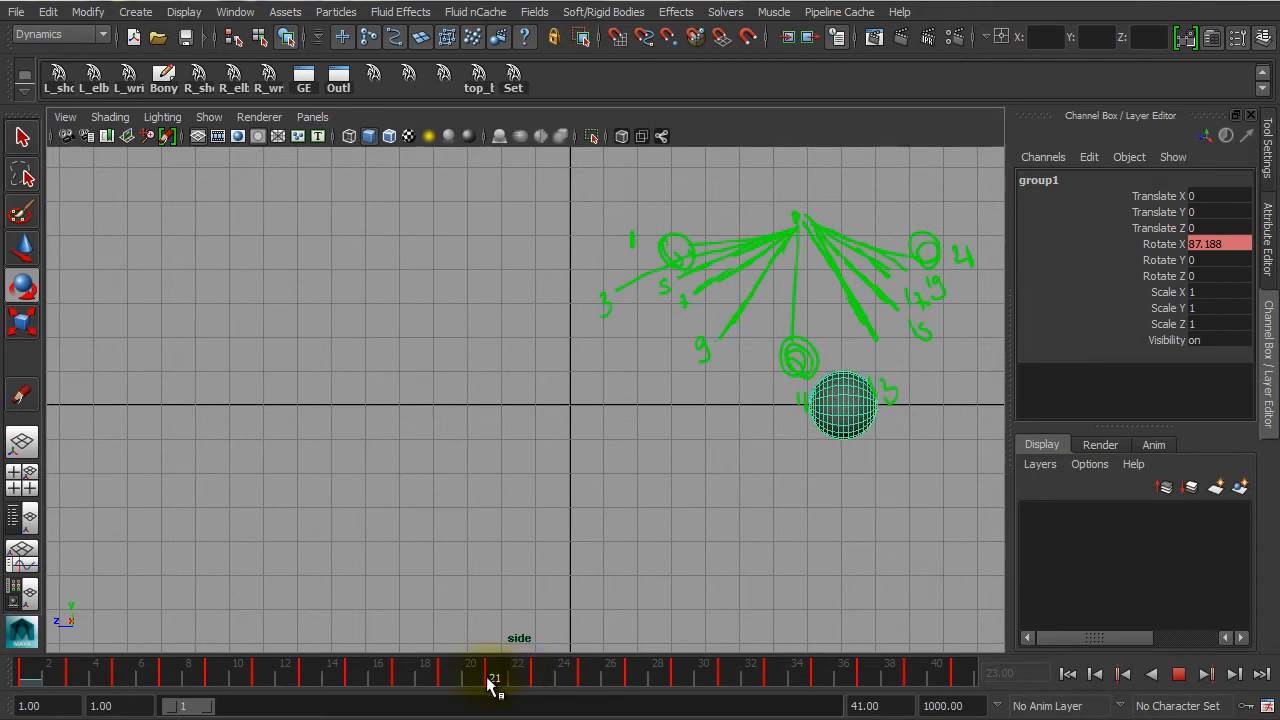
- Set extra keys on the sphere's parent group at frames 20, 22 and 2
left_click(482, 680)
key("s")
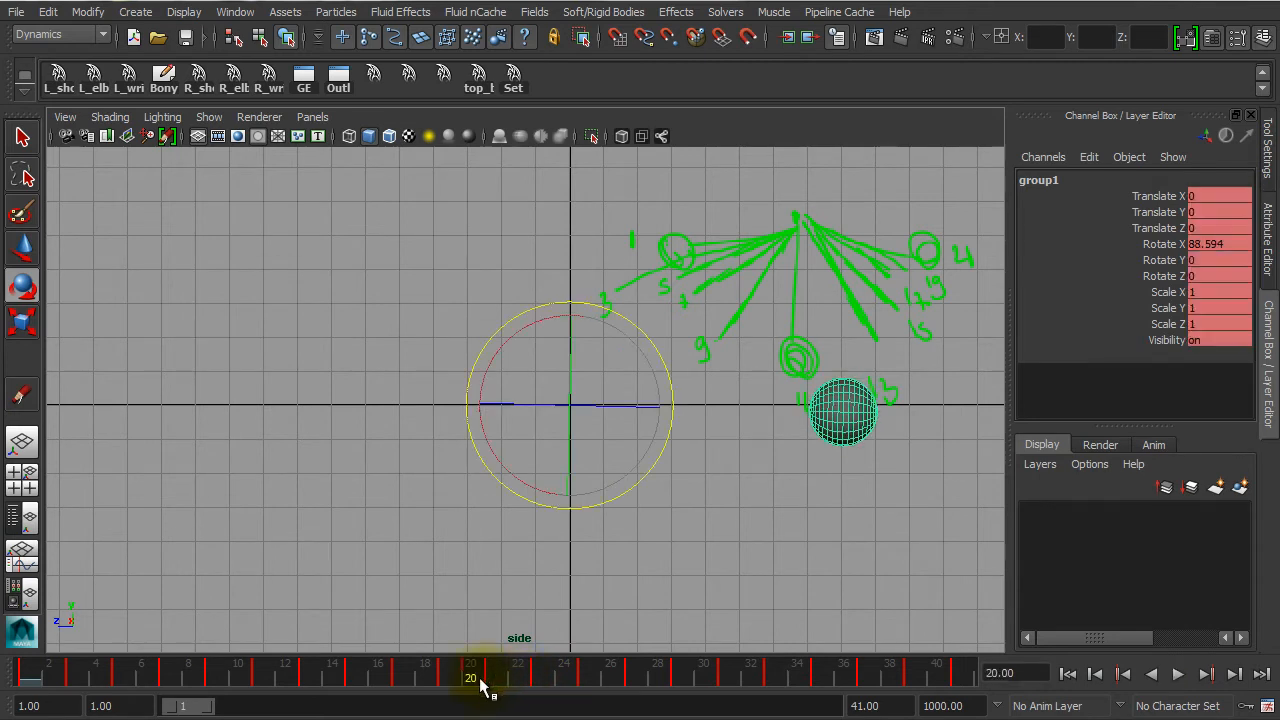
left_click(517, 680)
key("alt+v")
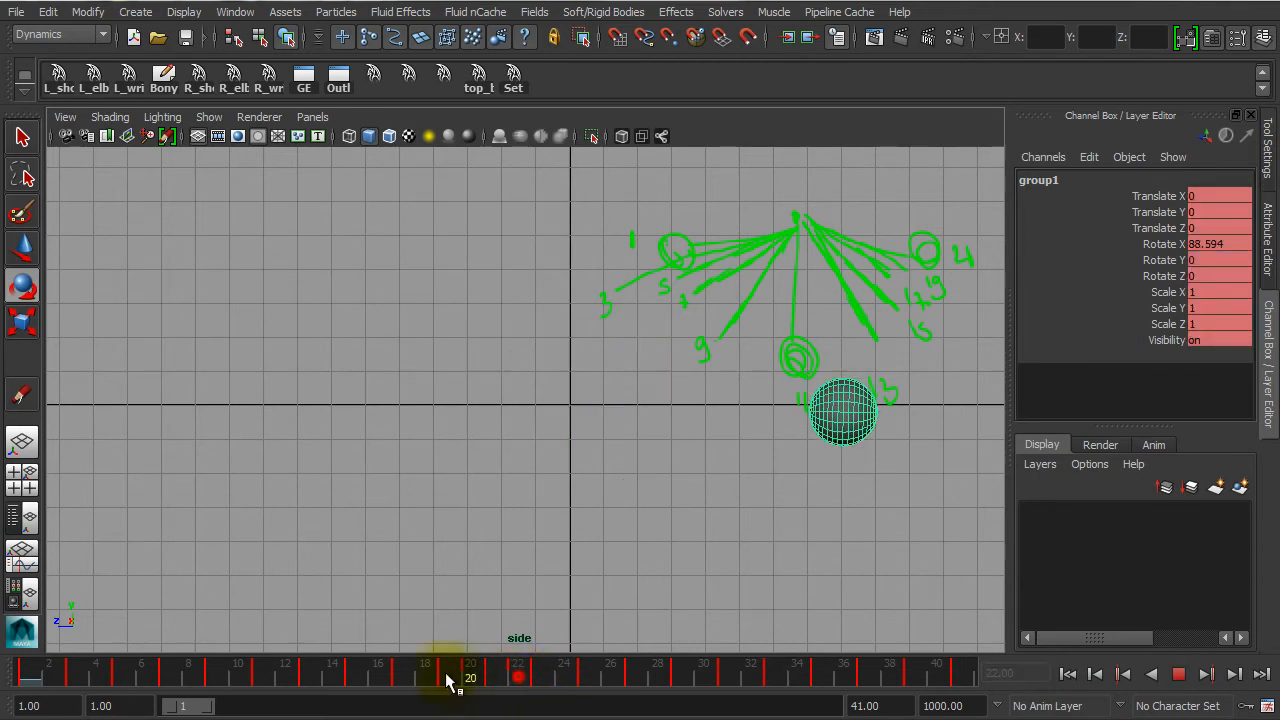
left_click(62, 683)
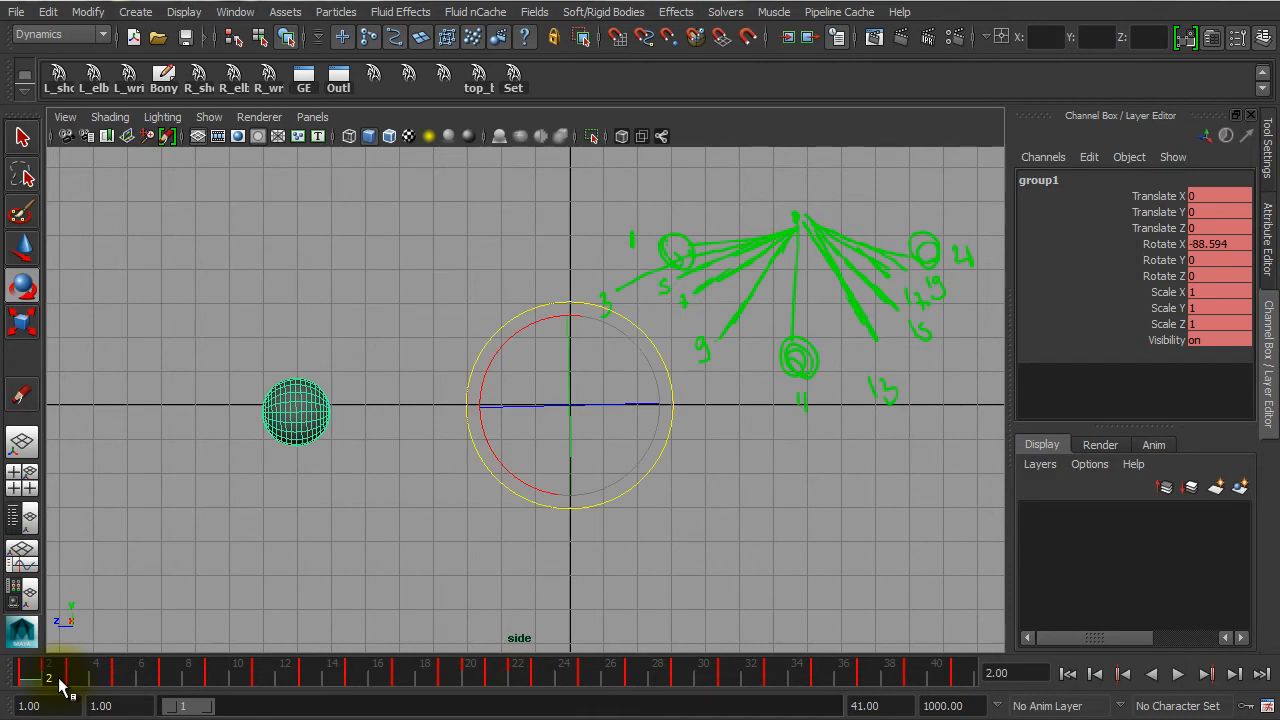
key("alt+v")
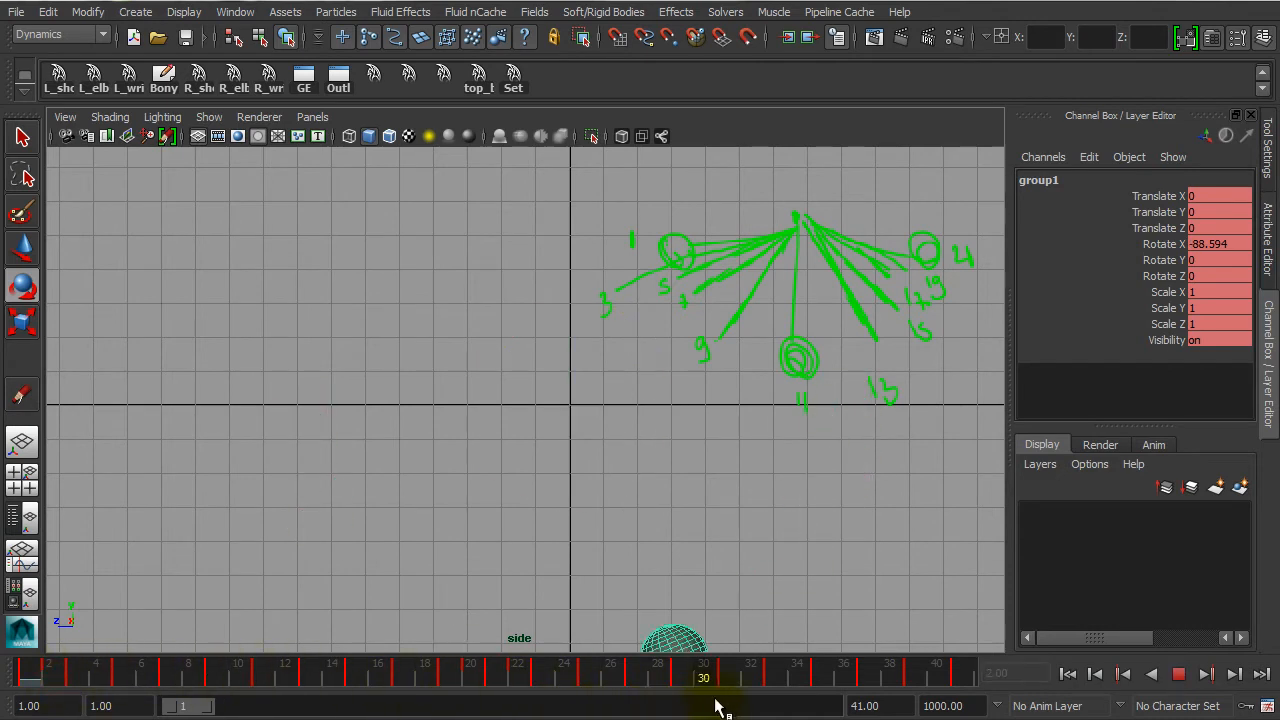
- Extend the playback range to frame 53 and key the pendulum group at frame 40
key("alt+v")
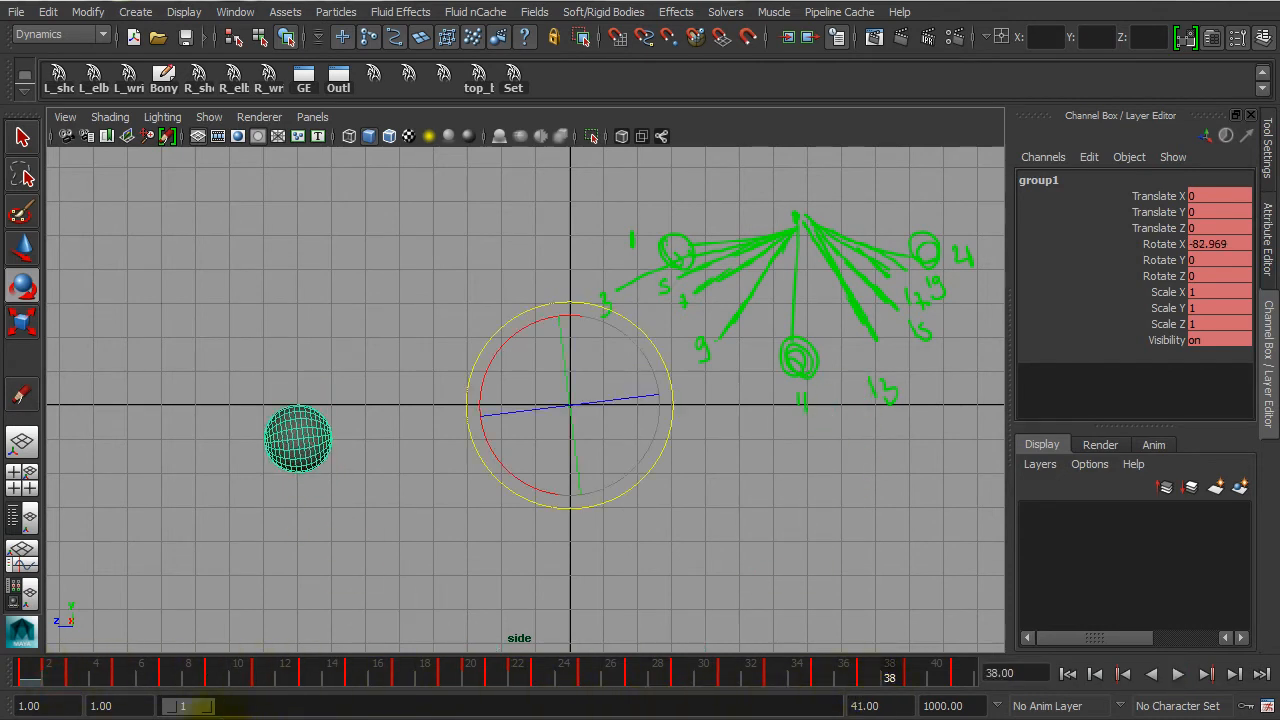
left_click_drag(204, 708, 213, 708)
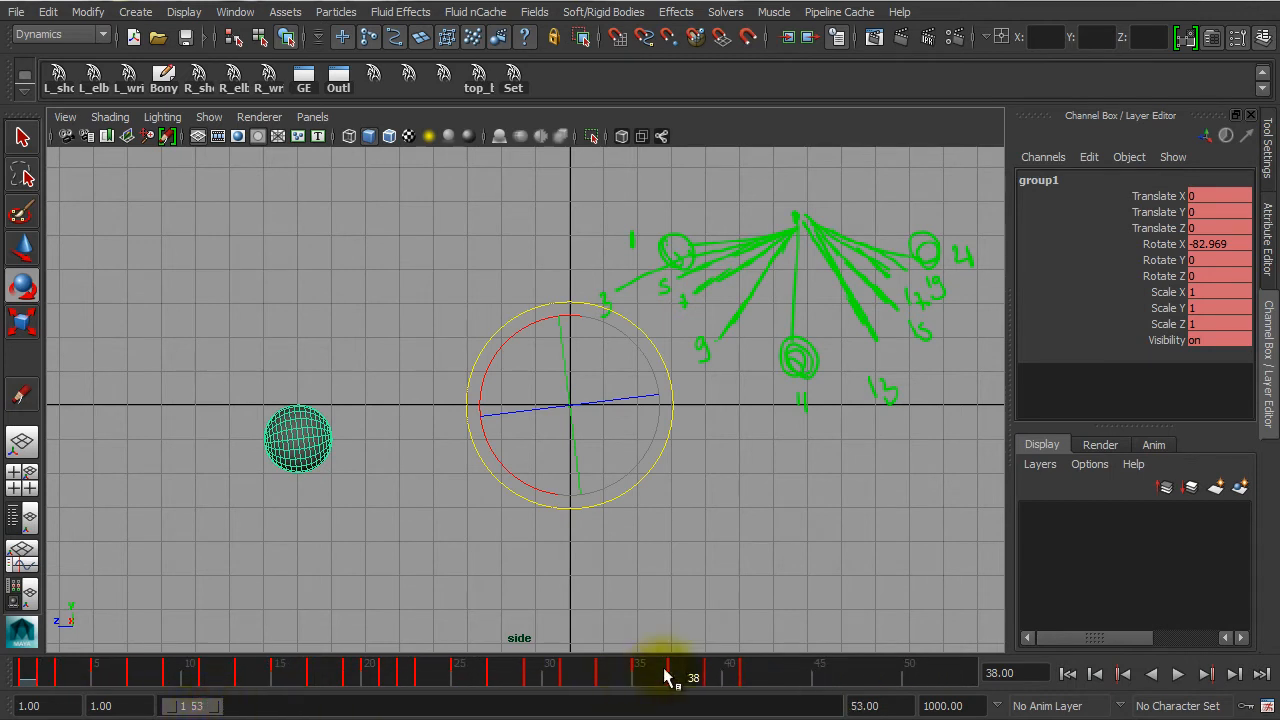
key("alt+v")
key("alt+v")
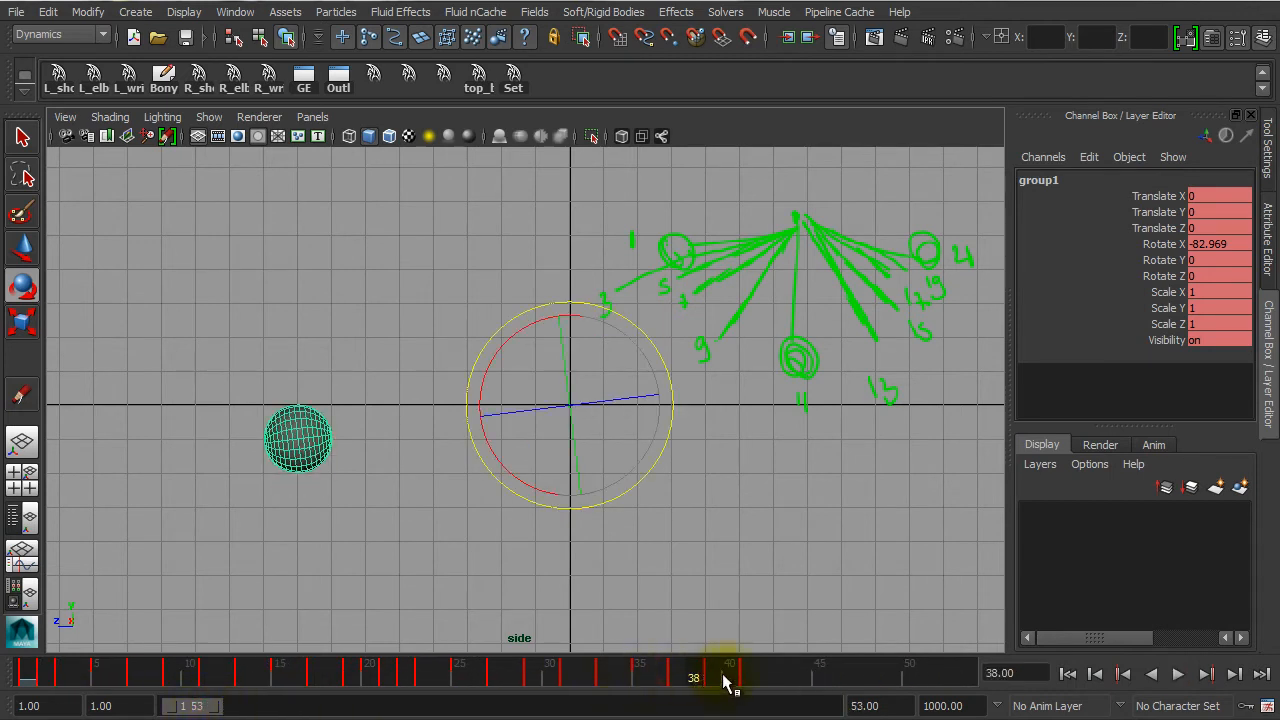
left_click(722, 680)
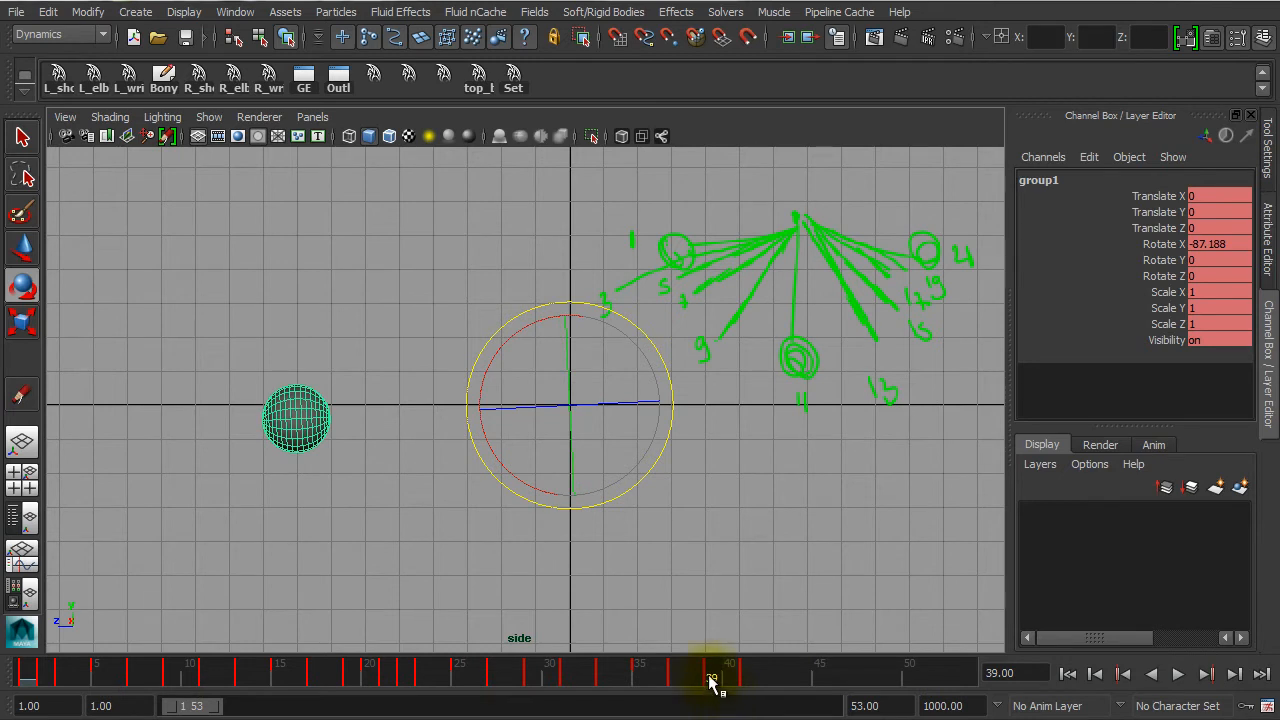
key("period")
left_click(712, 683)
left_click_drag(717, 683, 729, 681)
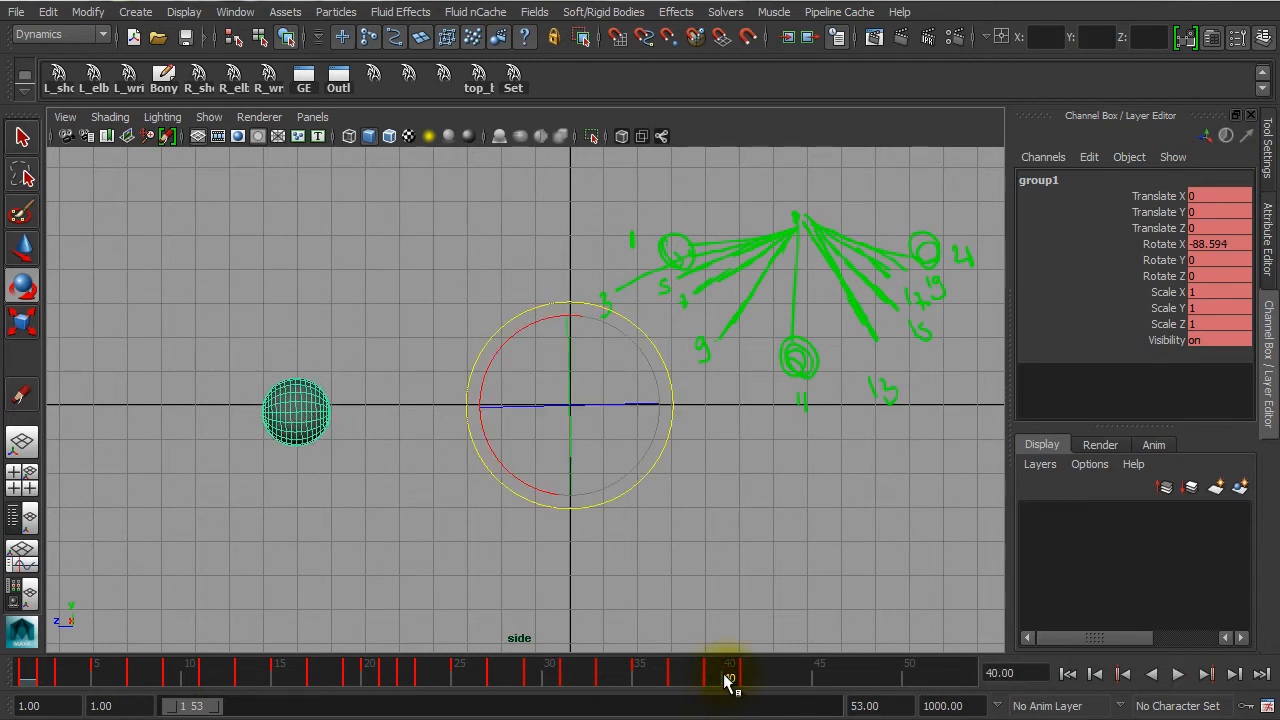
key("alt+v")
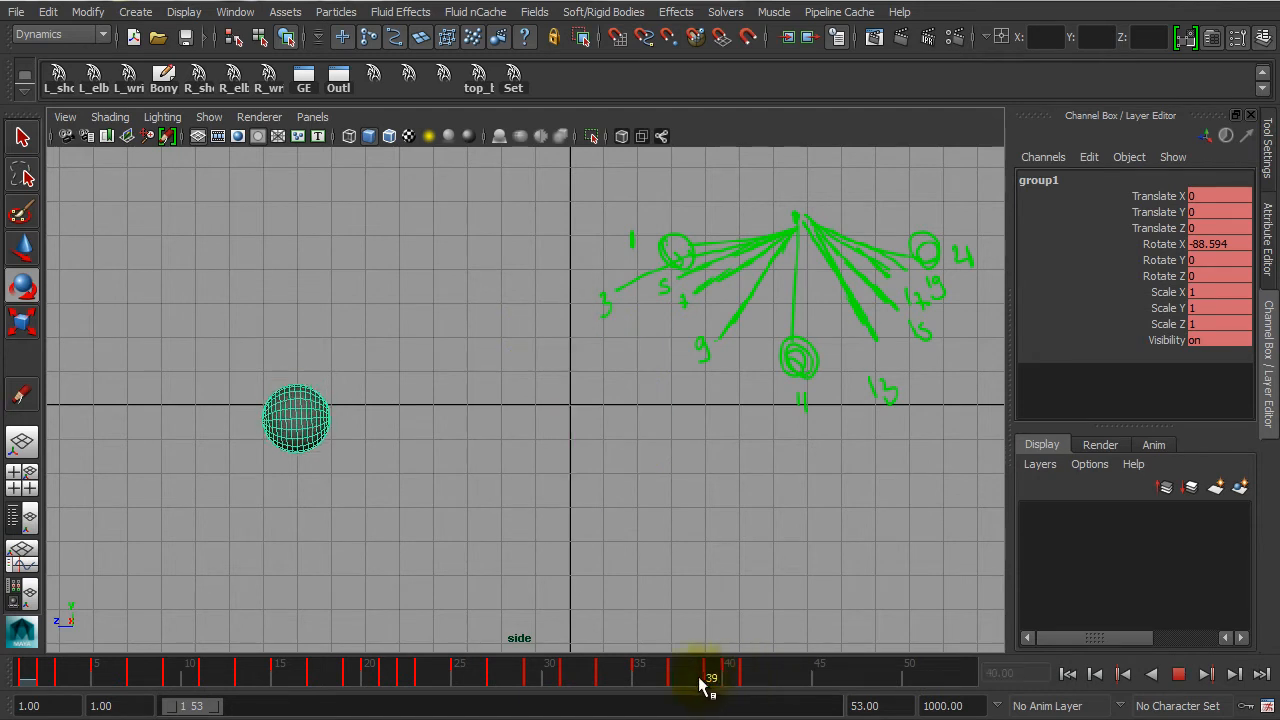
- Shift the keys from frame 2 onward one frame later, and those from frame 4 onward by one more frame
mouse_move(103, 681)
left_mouse_down()
mouse_move(55, 683)
mouse_move(709, 674)
mouse_move(47, 683)
left_mouse_up()
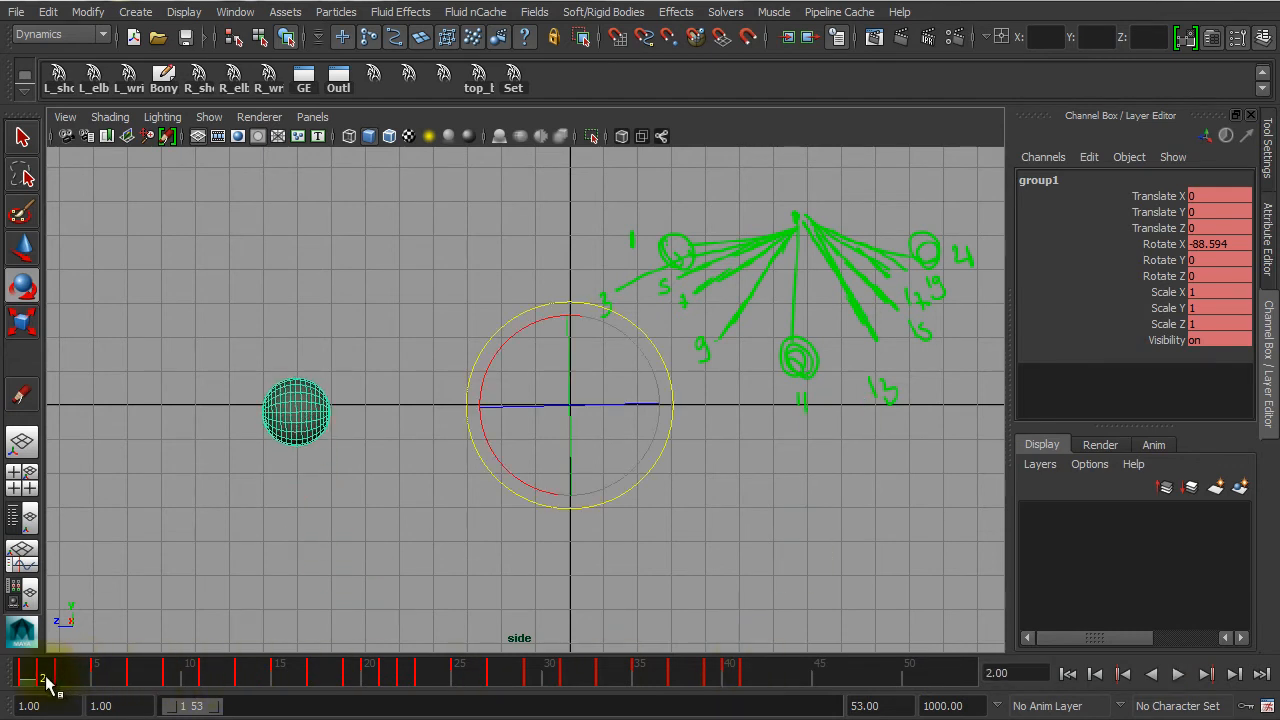
left_click_drag(249, 663, 745, 676)
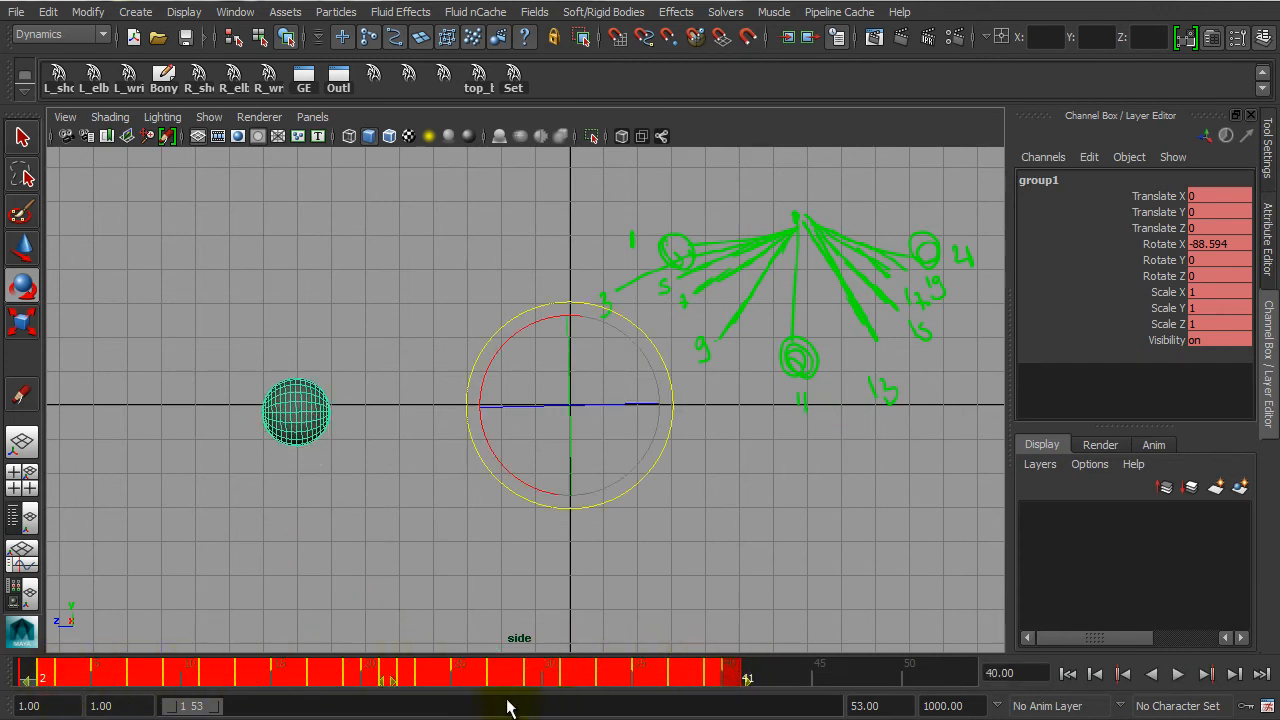
left_click(386, 681)
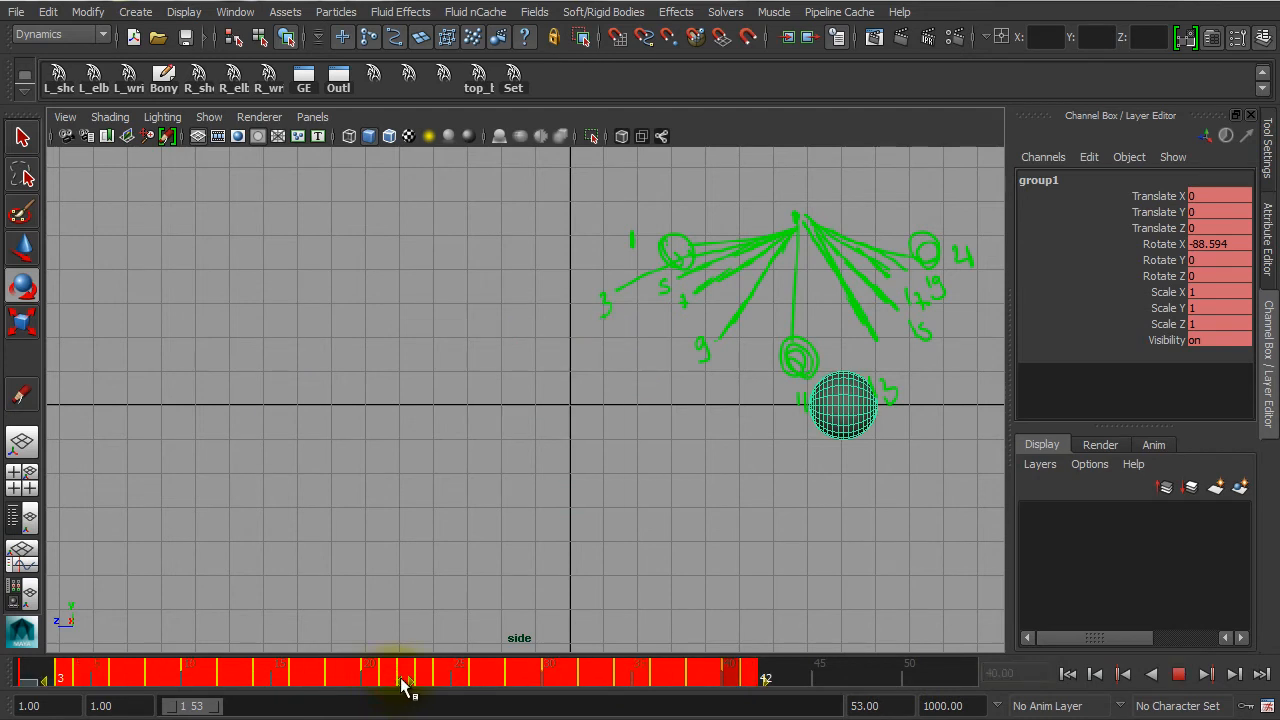
left_click_drag(400, 685, 748, 676)
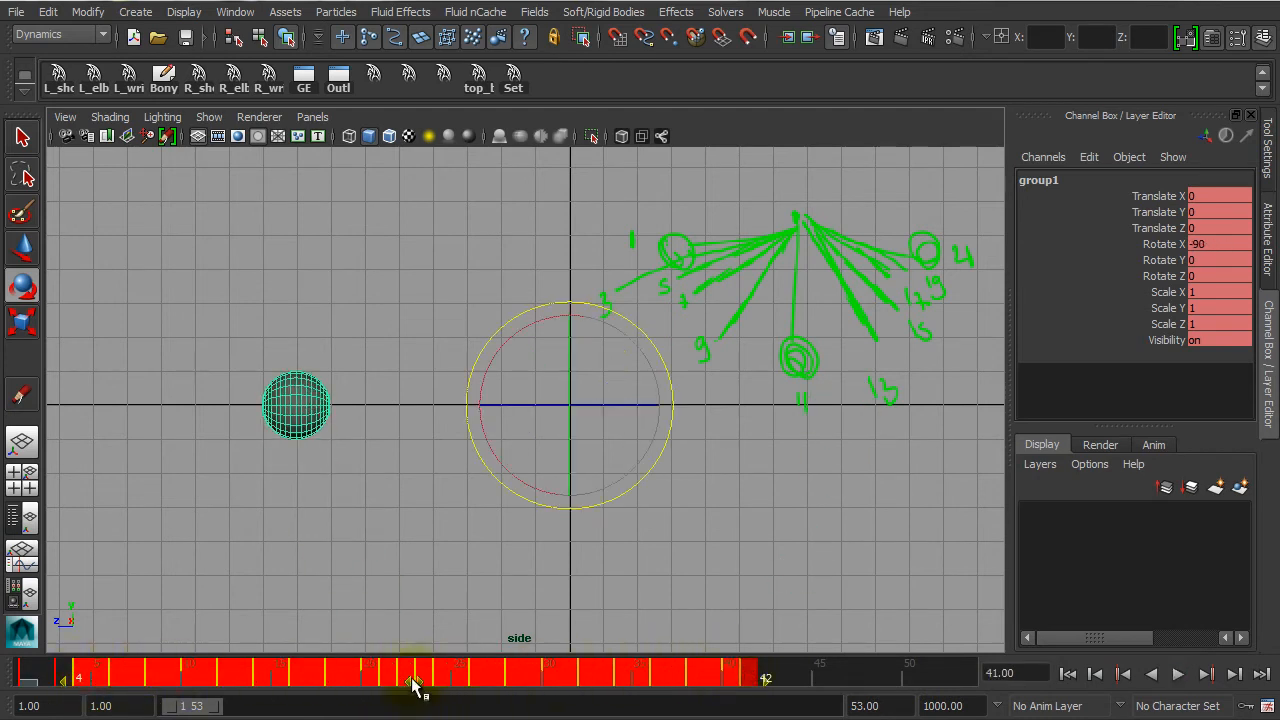
left_click_drag(413, 680, 422, 679)
left_click(423, 679)
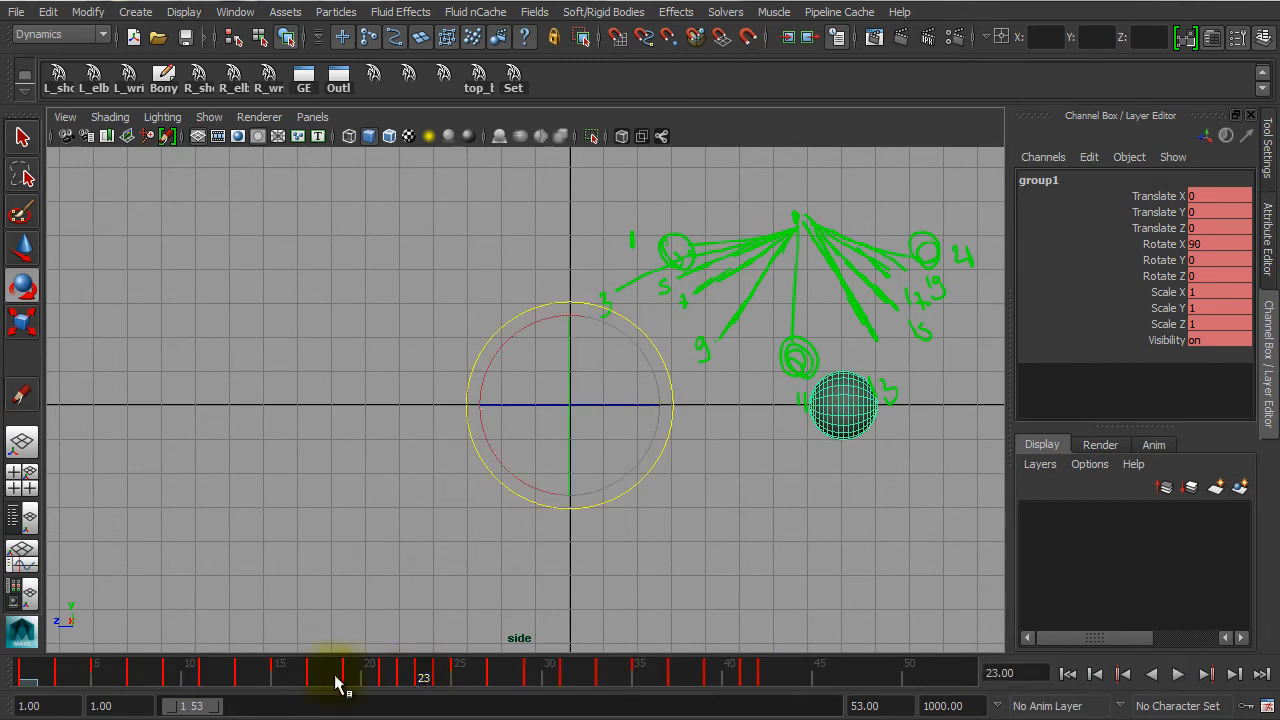
- Shift the keys after frame 21 later one frame at a time, placing keys on frames 23 and 25
left_click(277, 676)
mouse_move(66, 676)
left_mouse_down()
mouse_move(34, 681)
mouse_move(771, 677)
left_mouse_up()
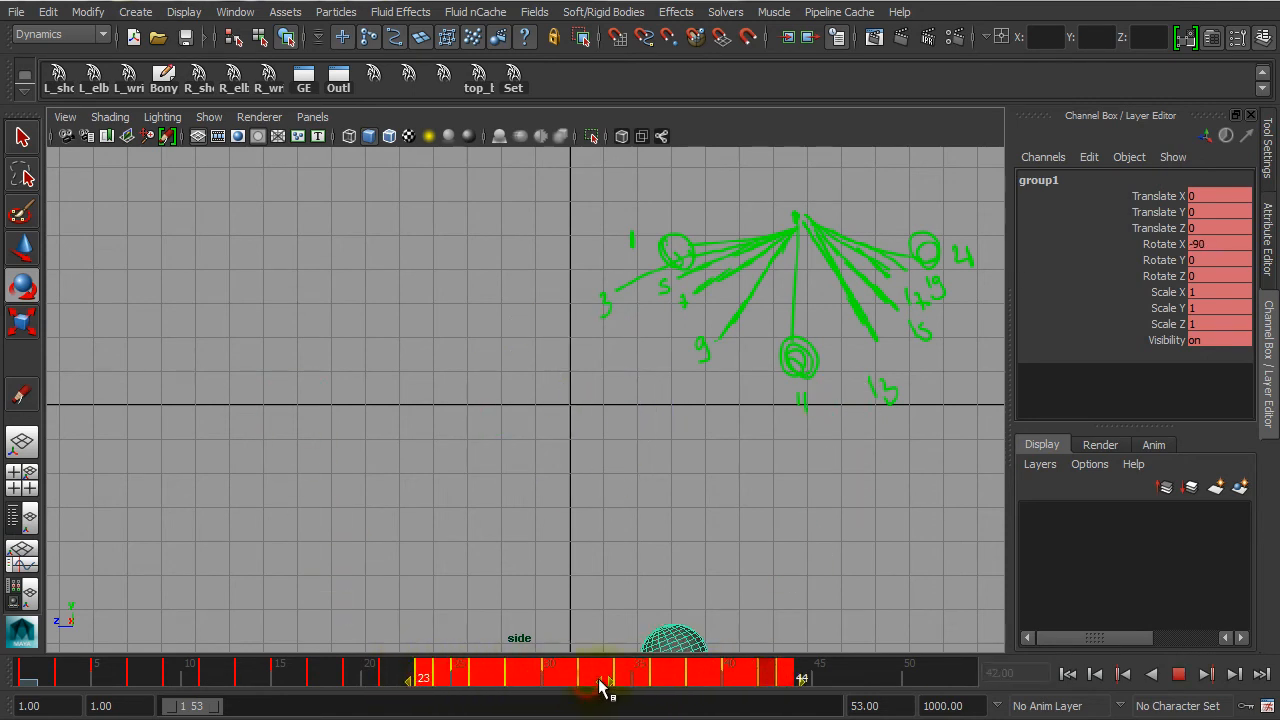
left_click_drag(606, 686, 795, 677)
left_click_drag(613, 681, 481, 681)
left_click(633, 683)
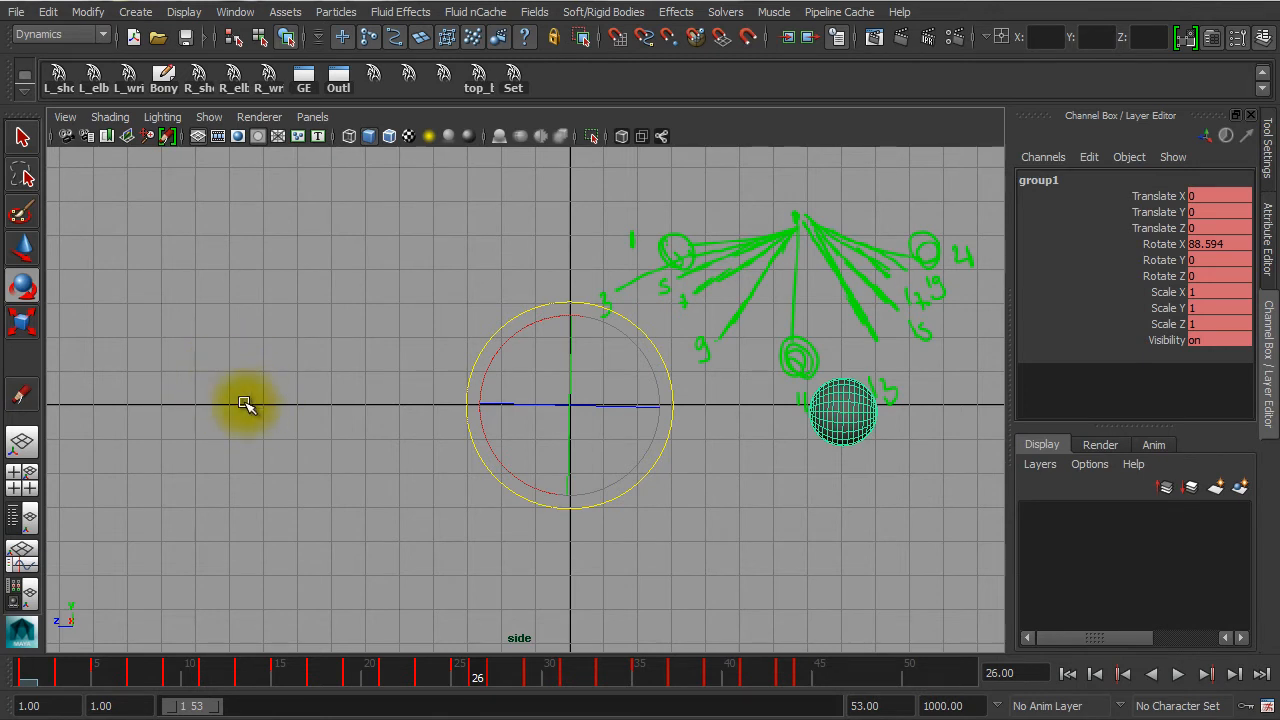
- Move the keys from frame 26 onward one frame later, and those from frame 28 onward by one more frame
left_click_drag(478, 673, 800, 686, "shift")
left_click(632, 683)
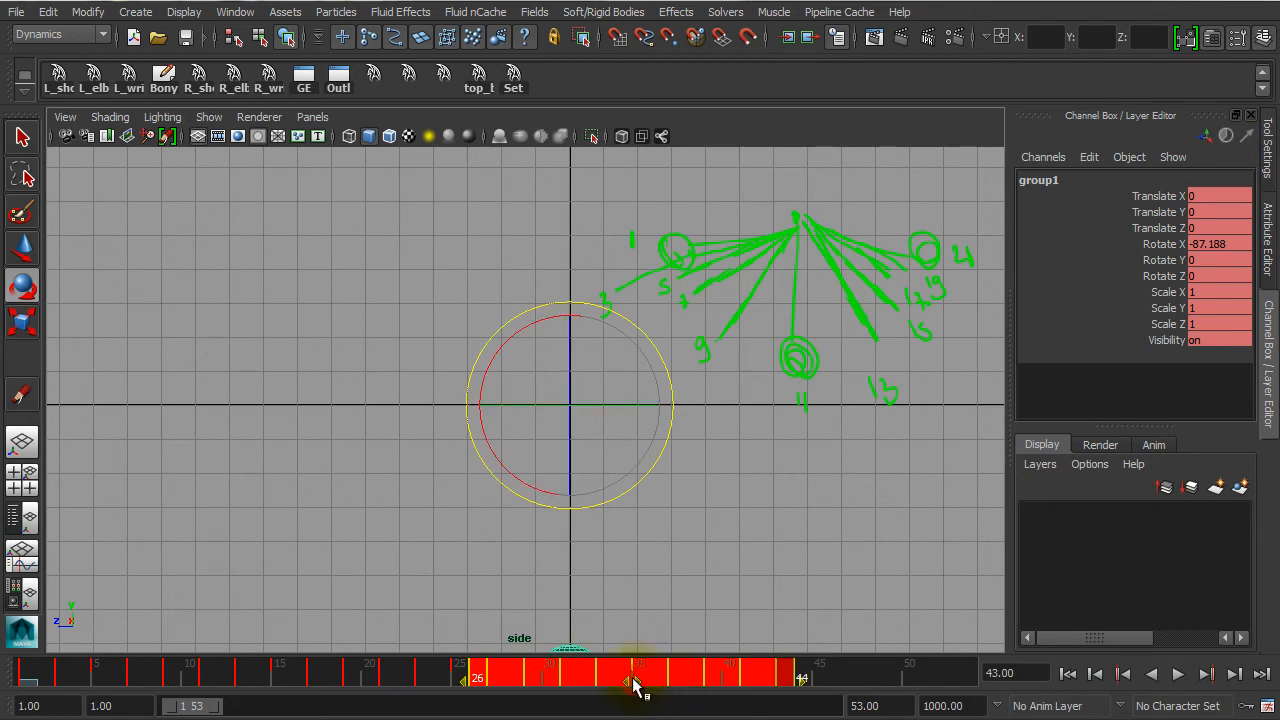
left_click_drag(643, 683, 656, 685)
left_click_drag(598, 668, 823, 690)
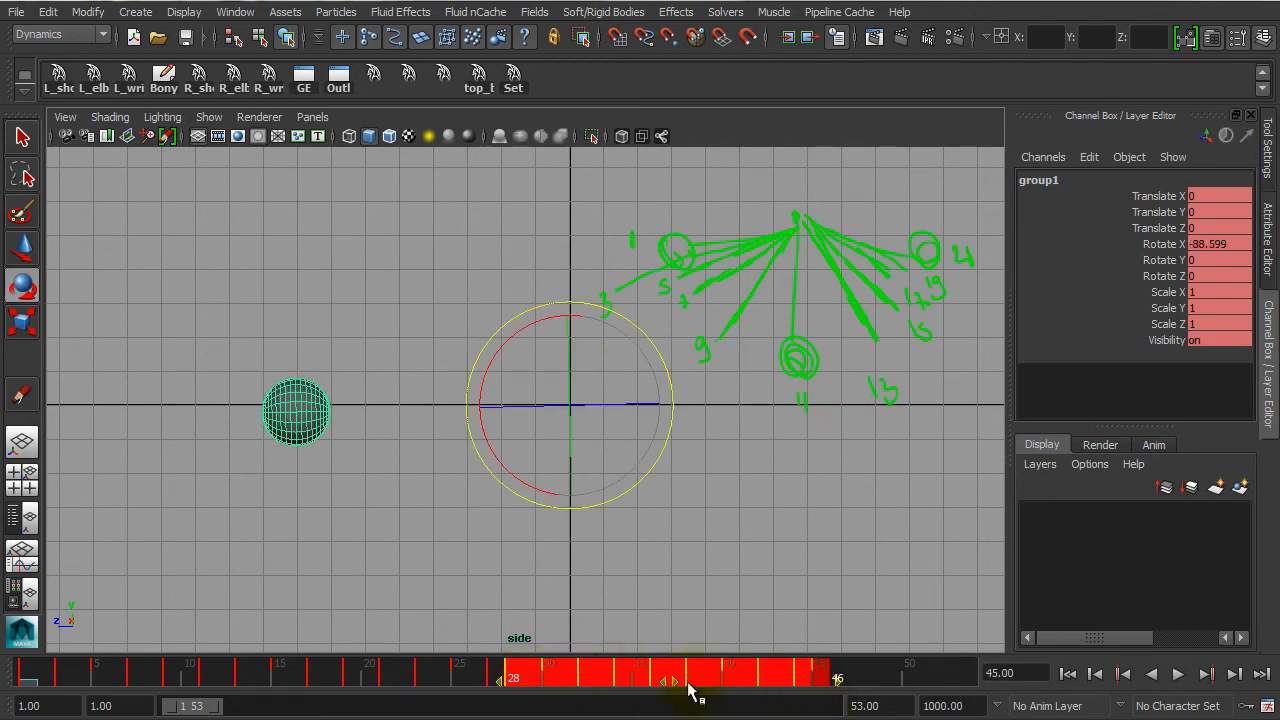
left_click(805, 688)
- Try to select and move the last key at frame 46
key("alt+v")
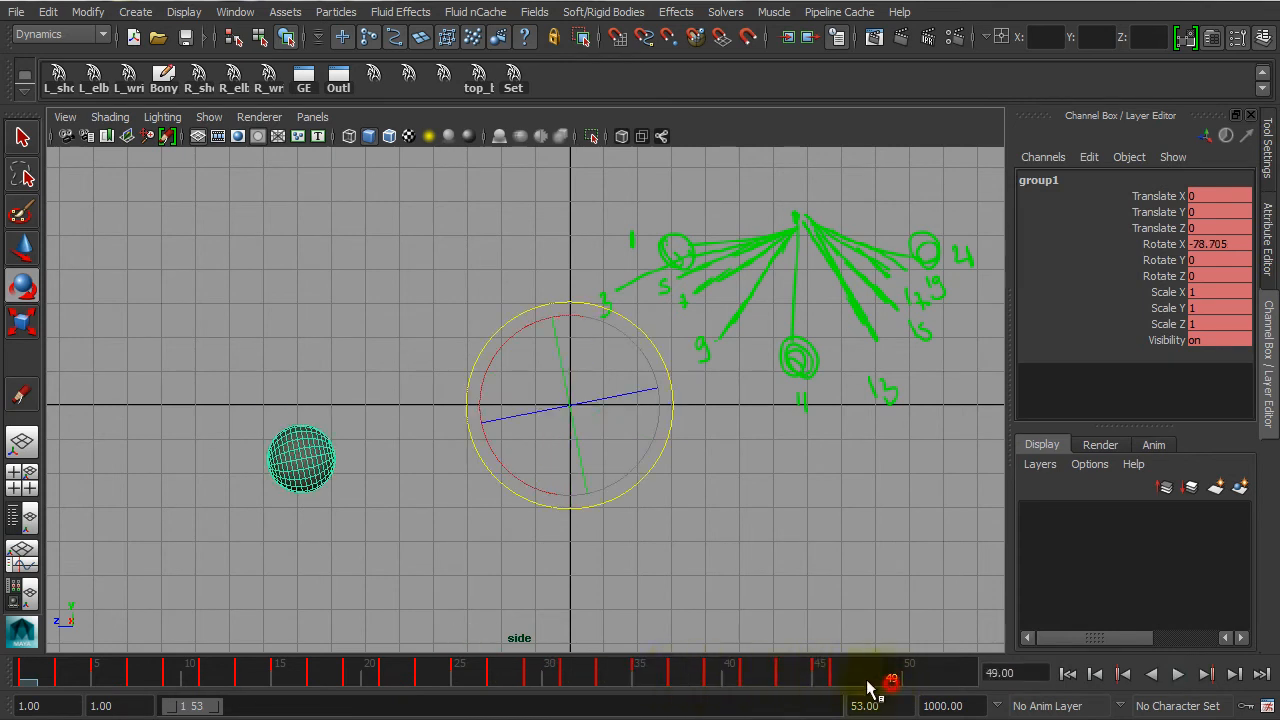
left_click(838, 682)
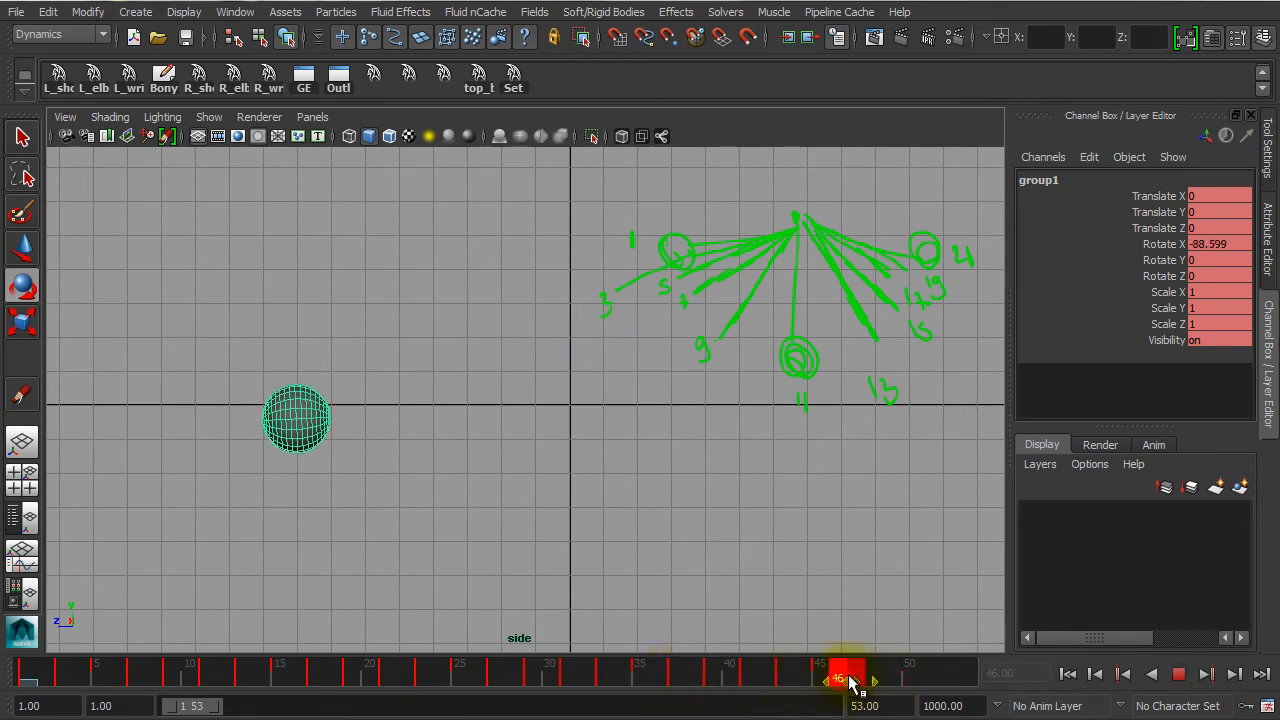
left_click(886, 678)
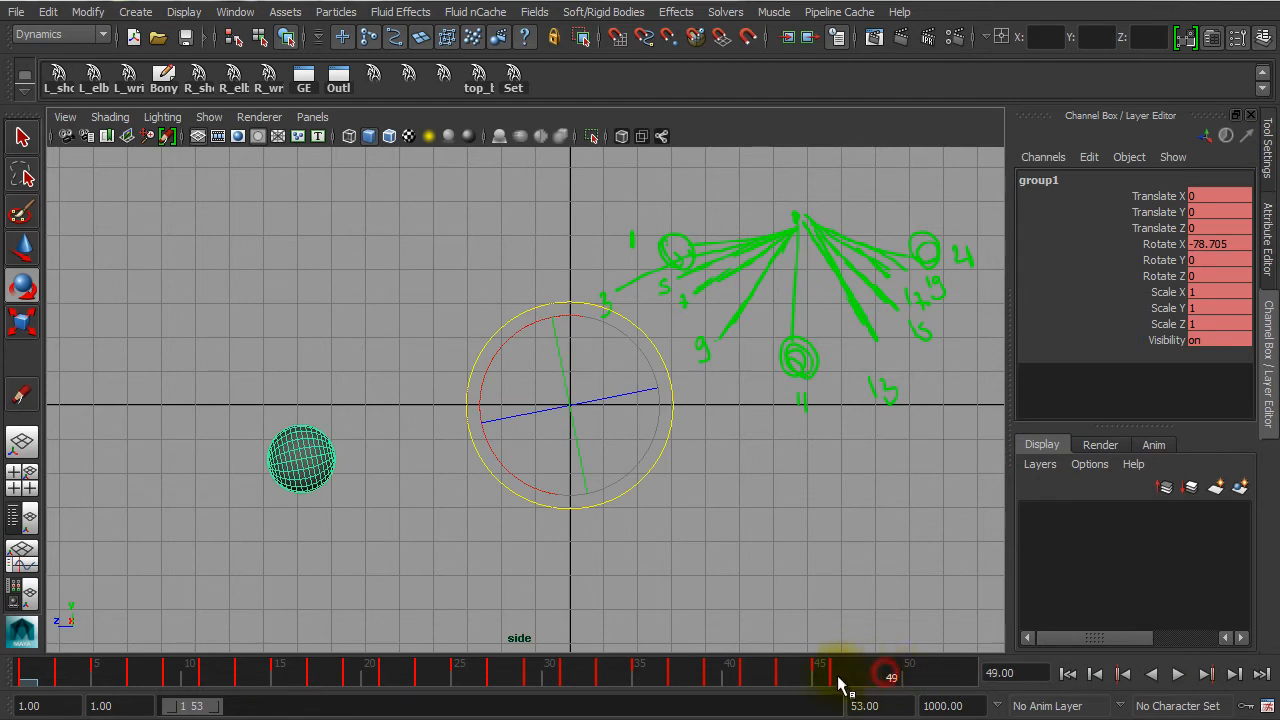
left_click(838, 678)
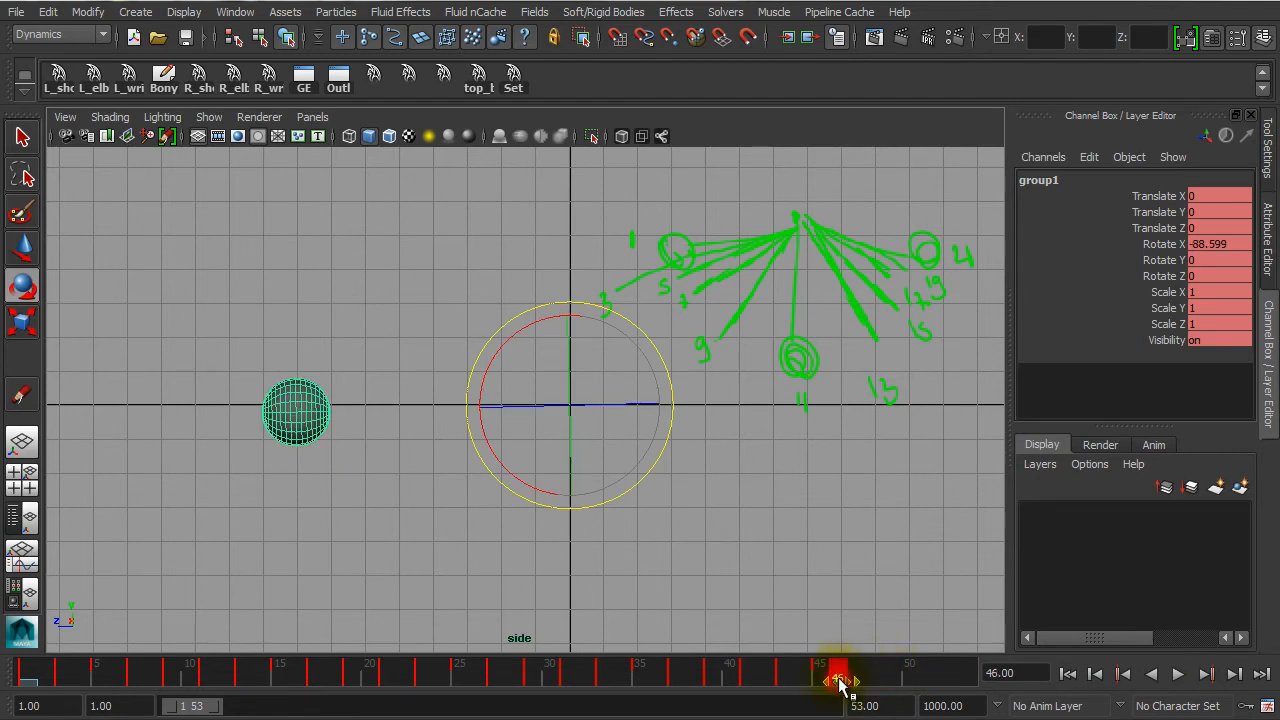
left_click_drag(840, 682, 886, 680)
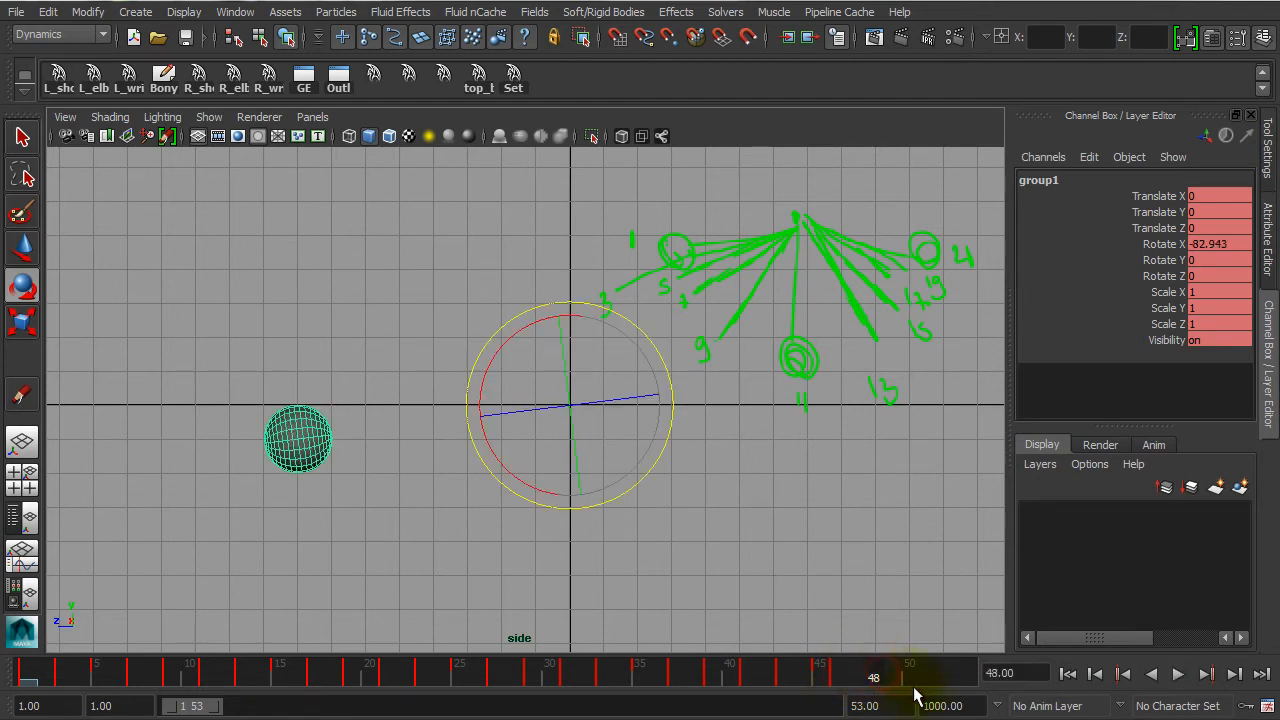
- Step through the keys at frames 43, 45, 46 and 1 to compare the pendulum's poses at the end of the swing
key("comma")
key("comma")
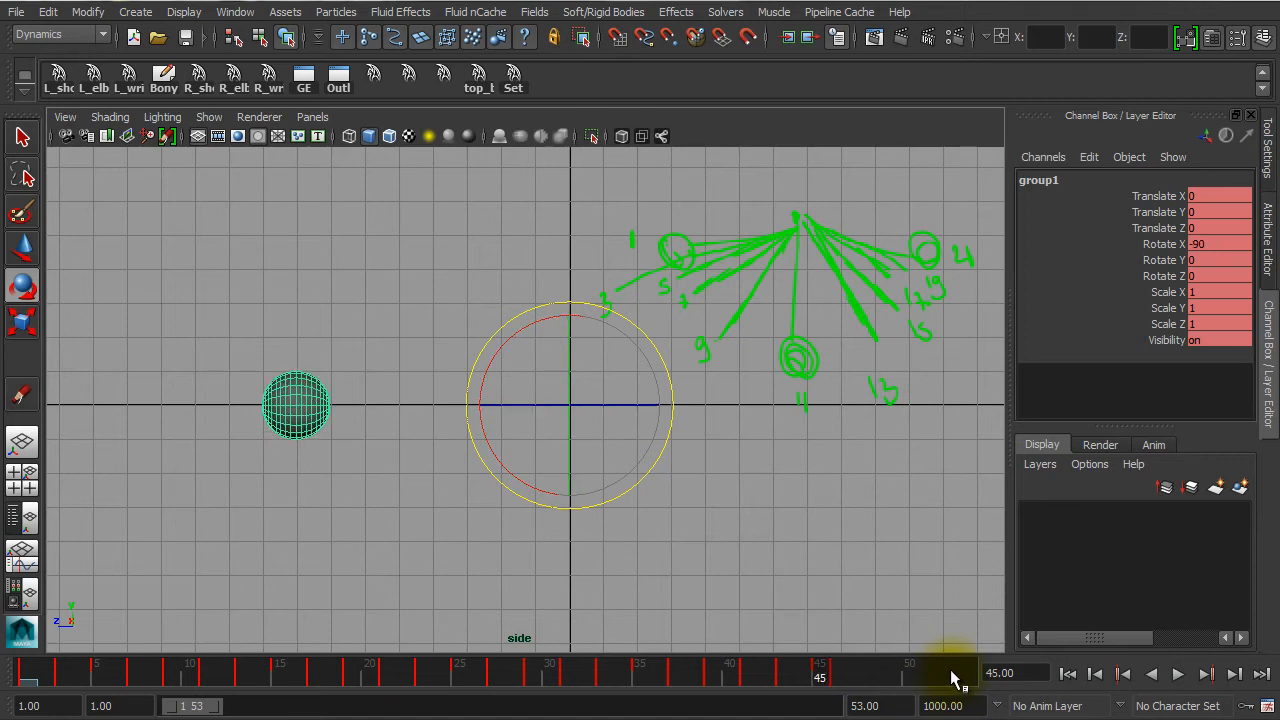
left_click_drag(849, 677, 815, 677)
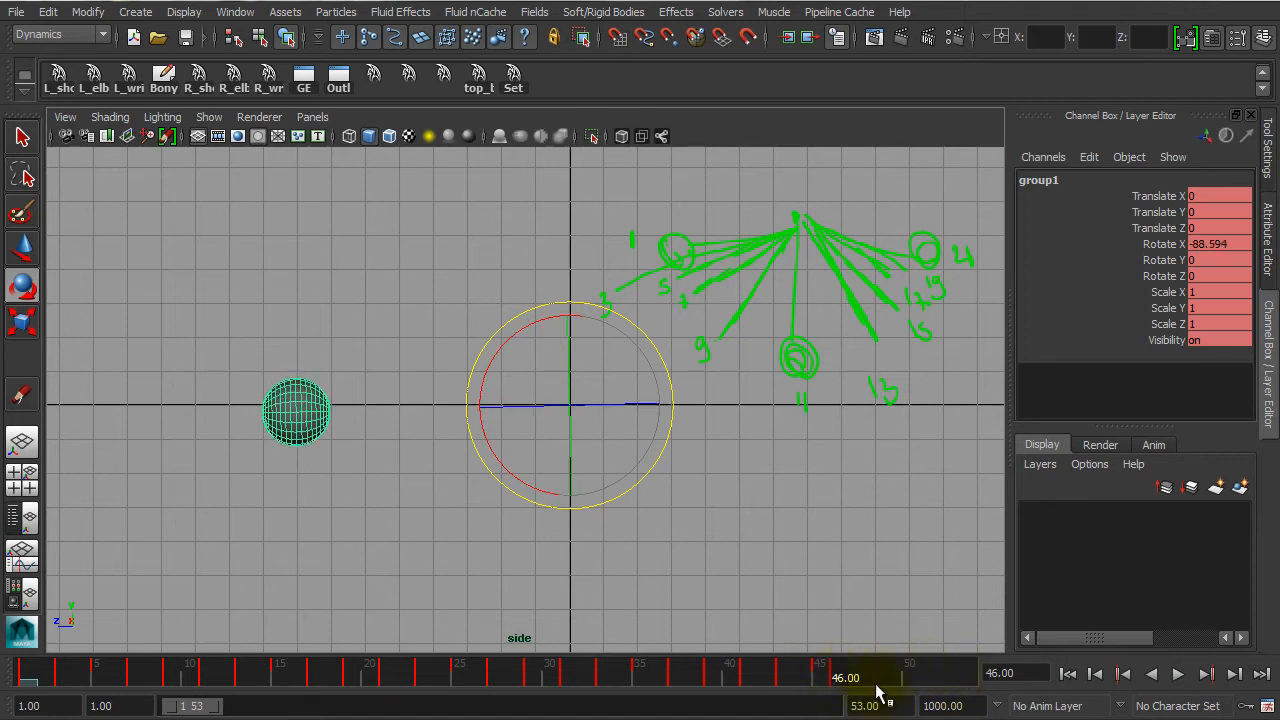
key("comma")
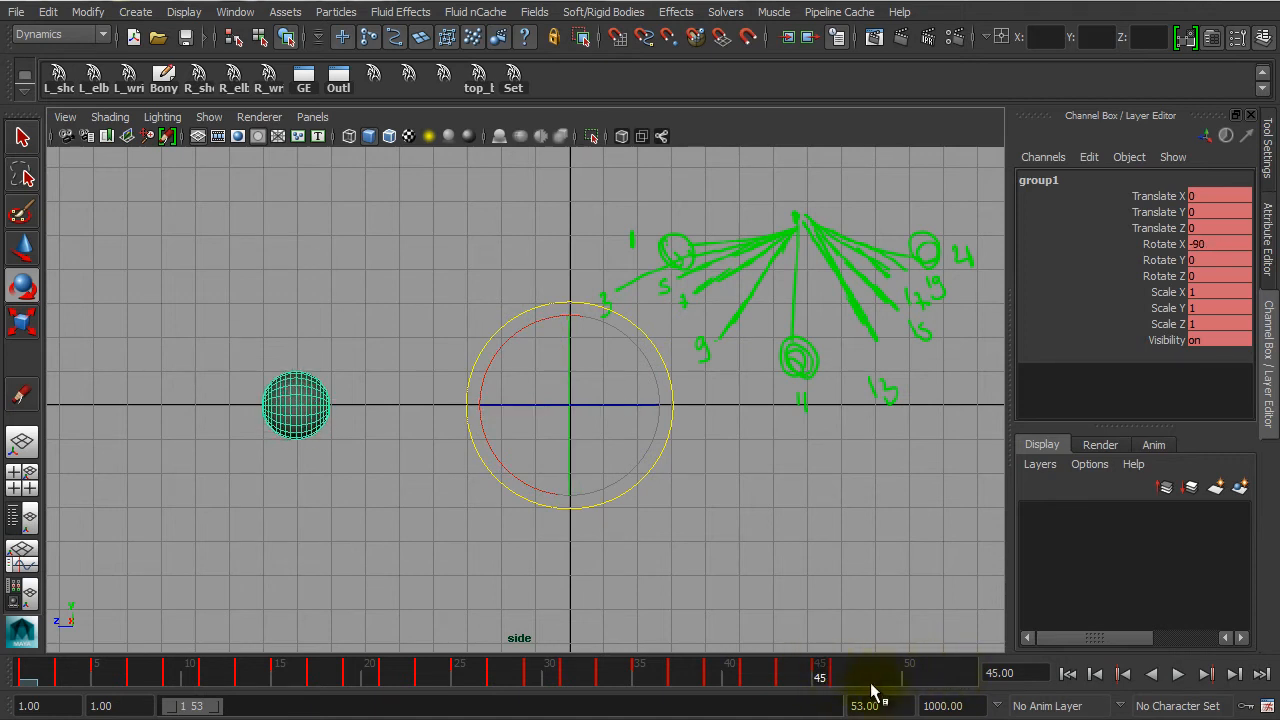
key("period")
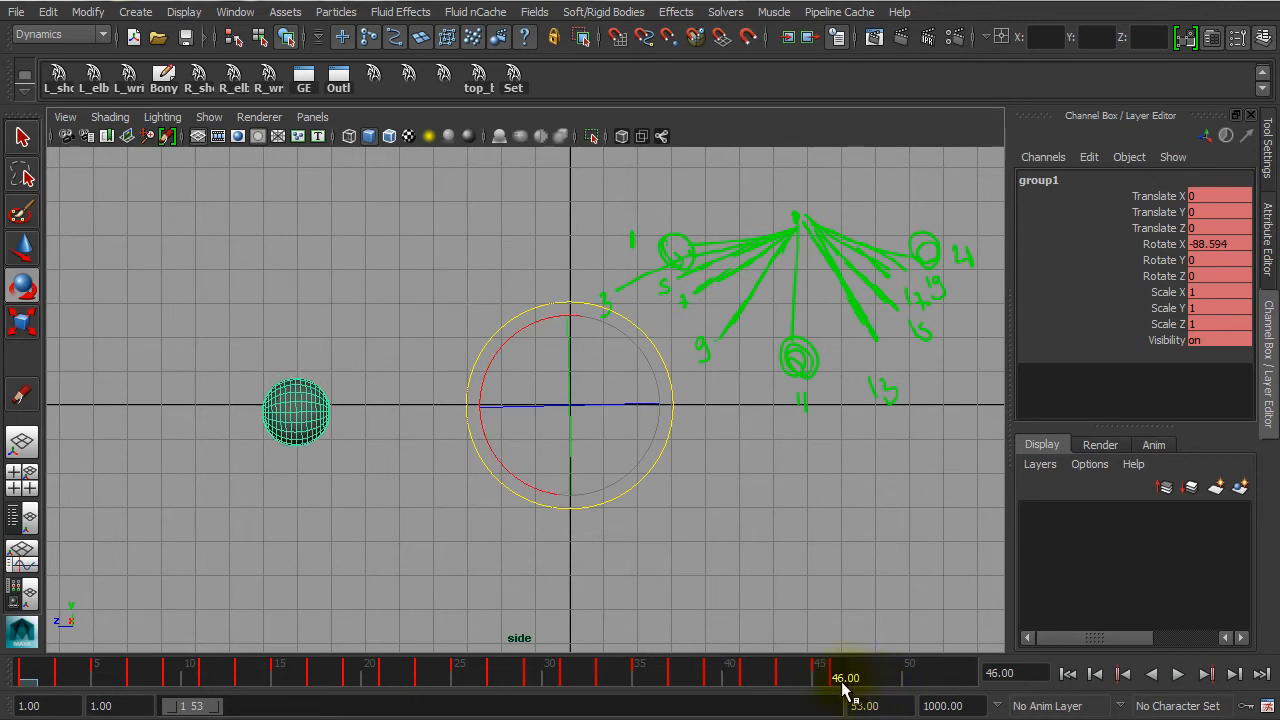
key("alt+shift+v")
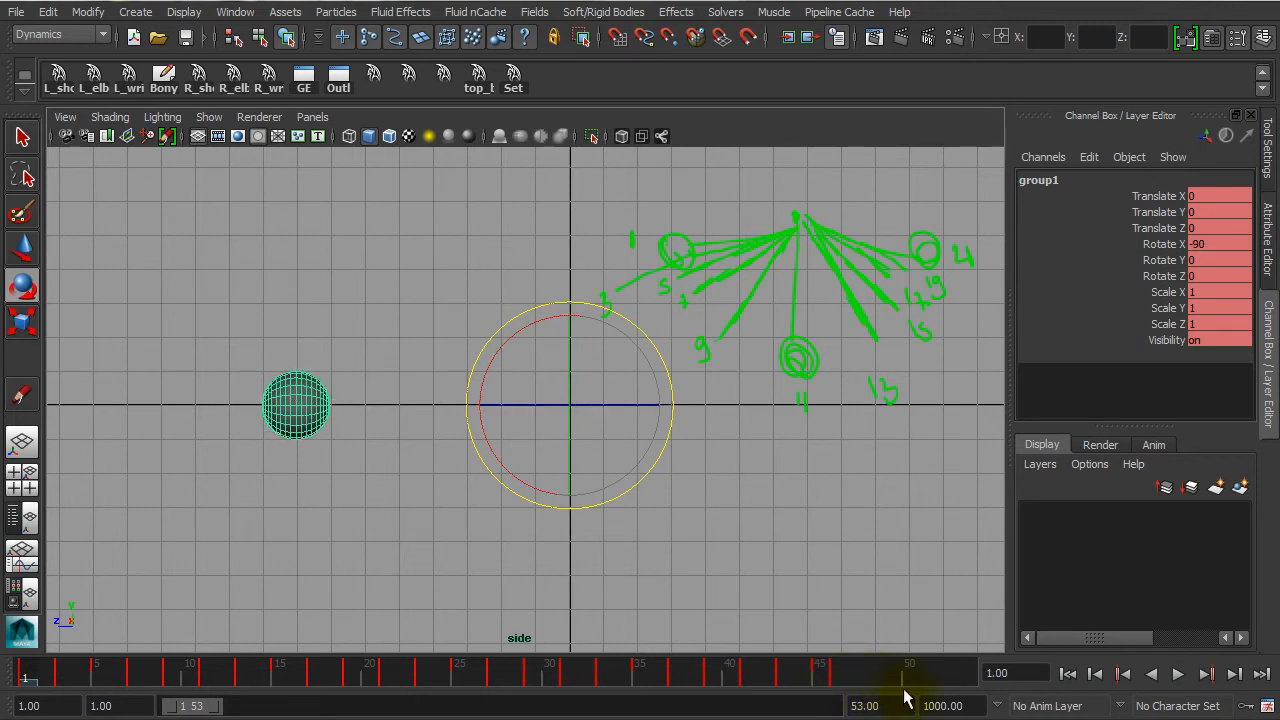
key("ctrl+z")
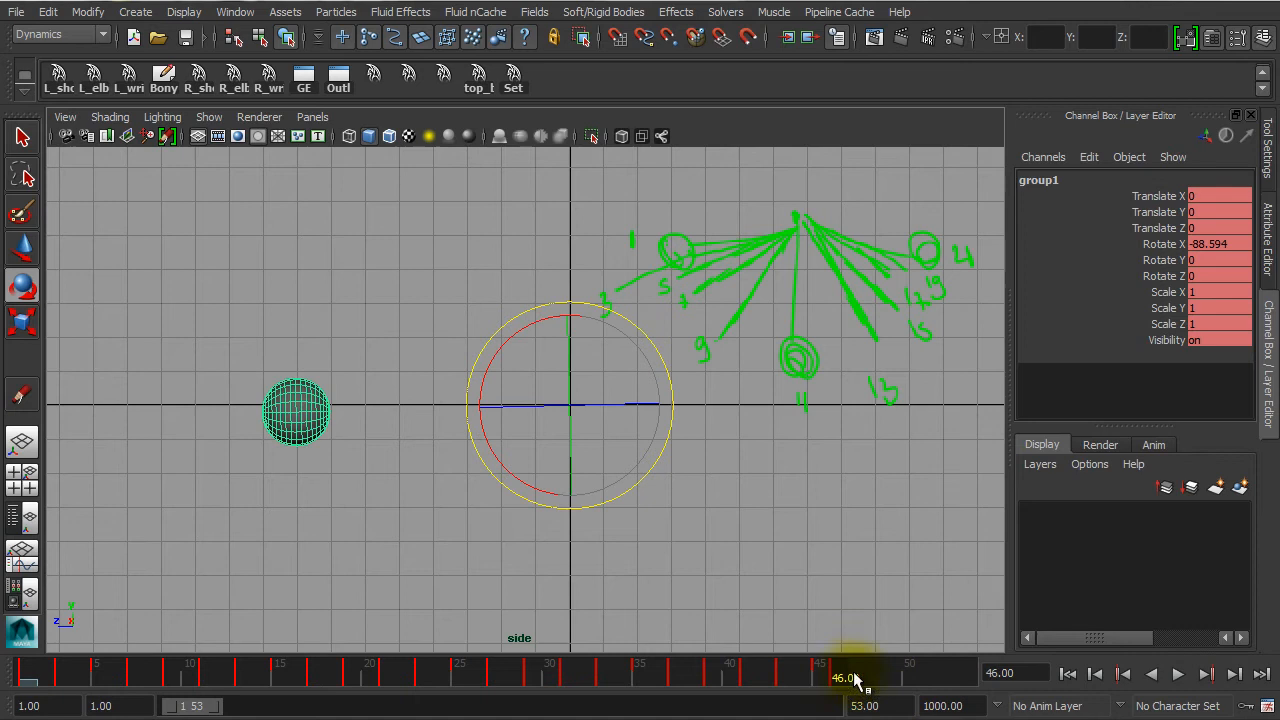
key("ctrl+z")
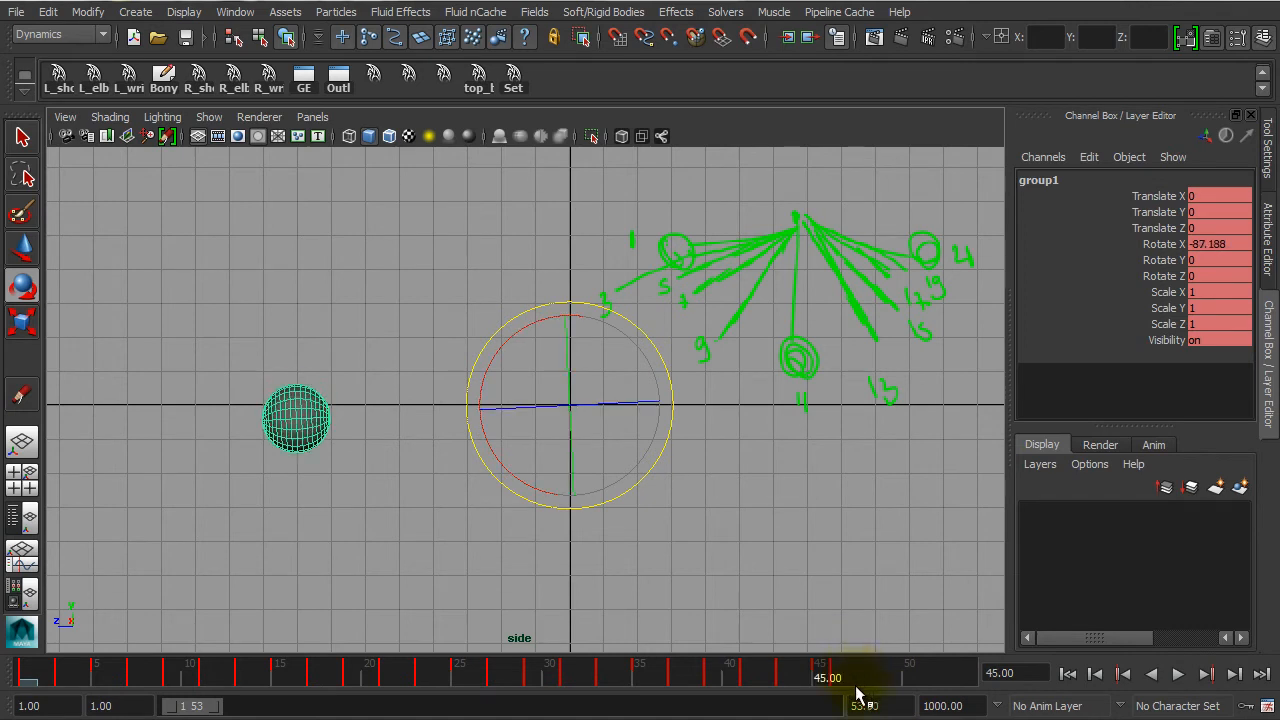
key("ctrl+z")
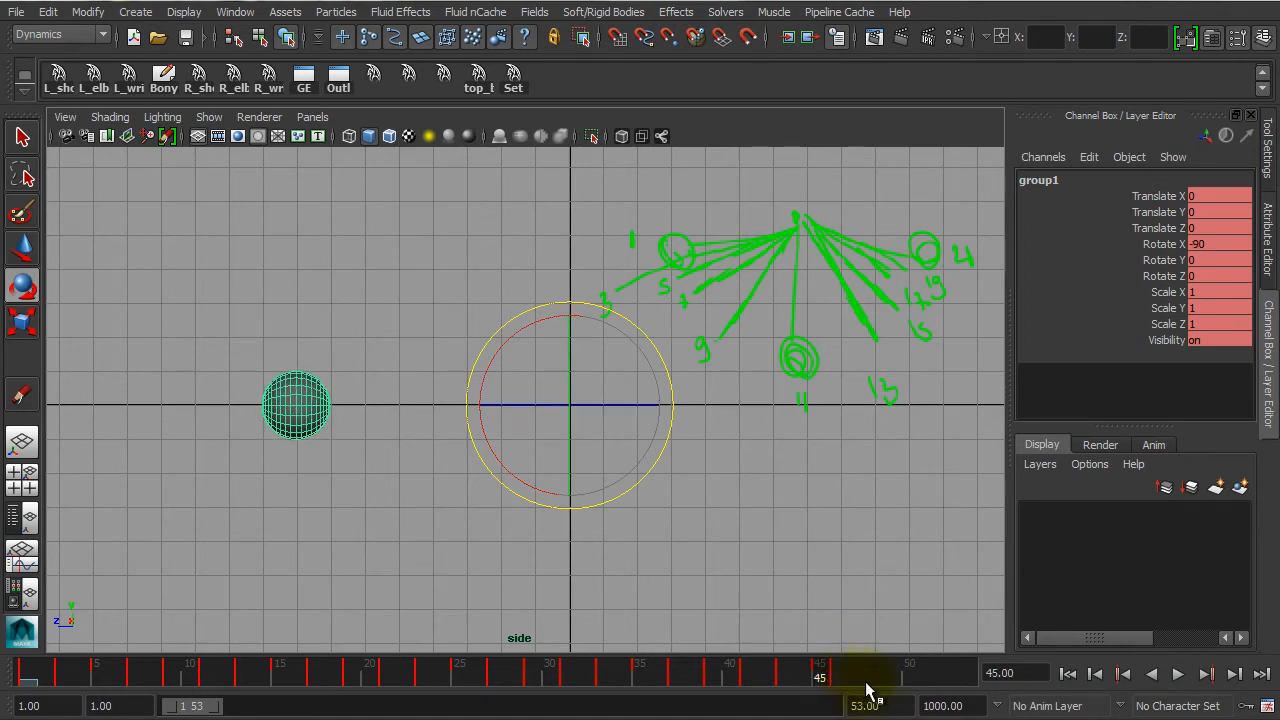
key("ctrl+z")
key("ctrl+z")
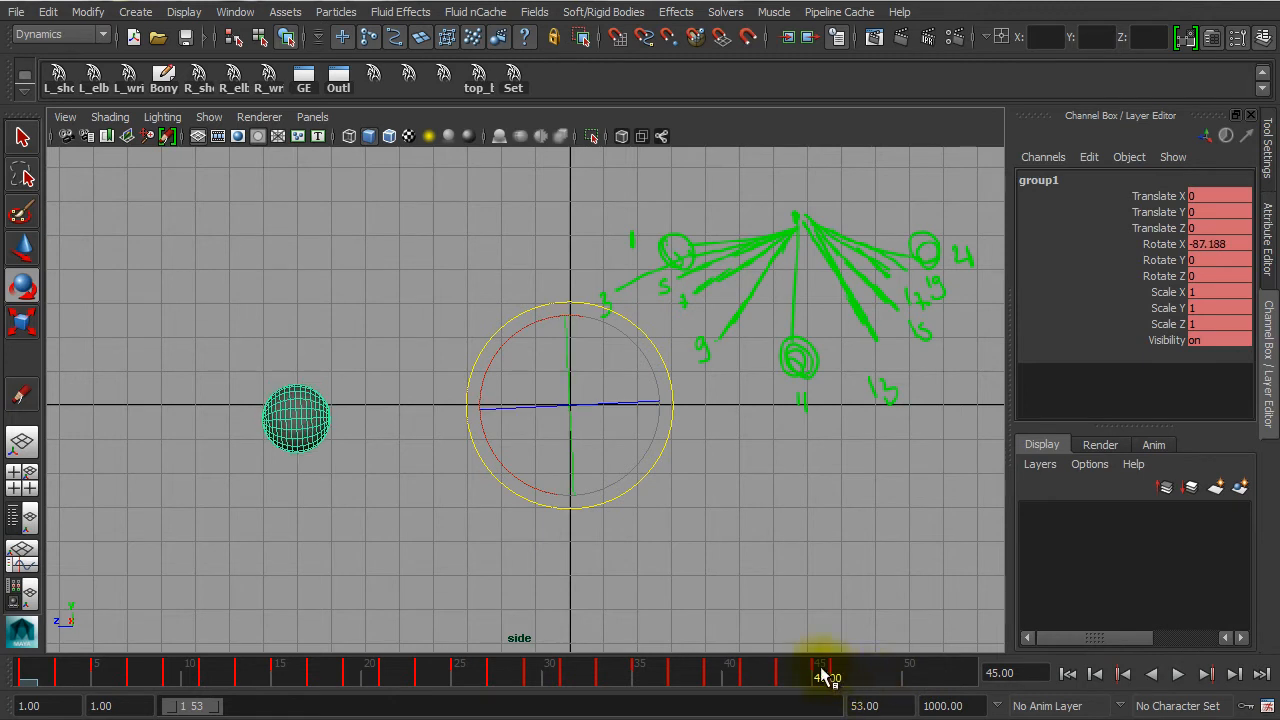
left_click(853, 680)
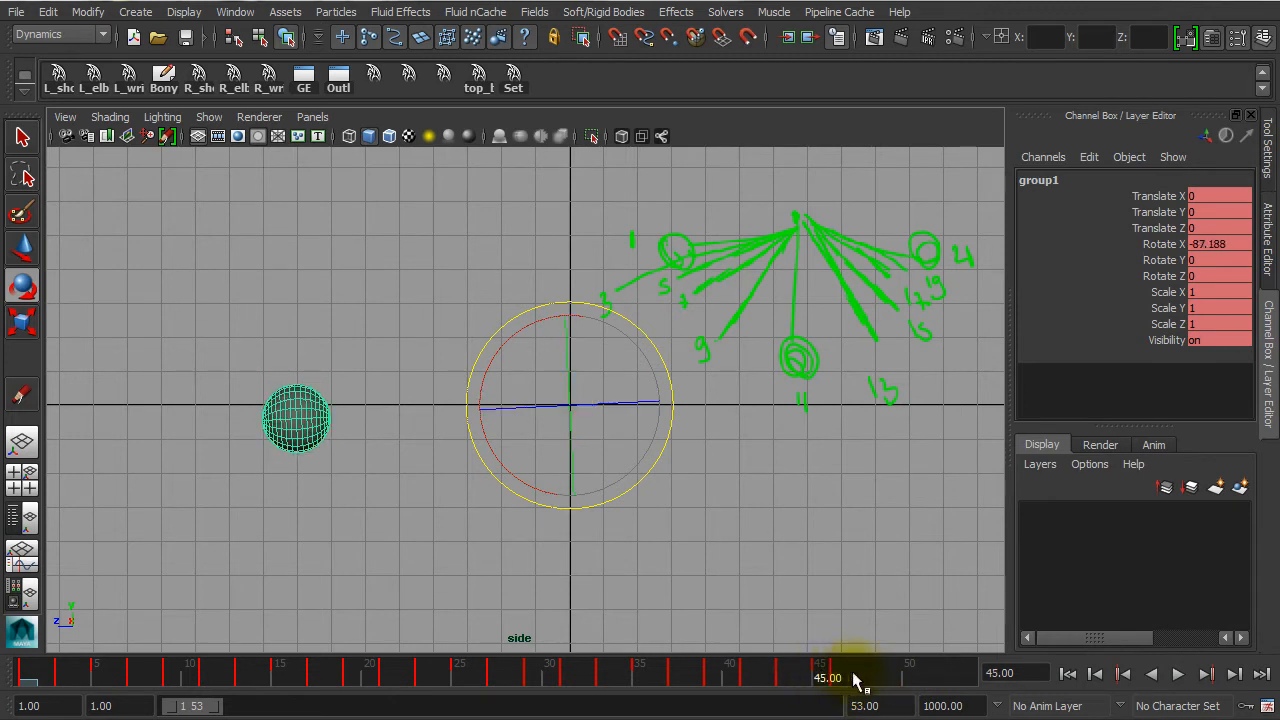
key("ctrl+z")
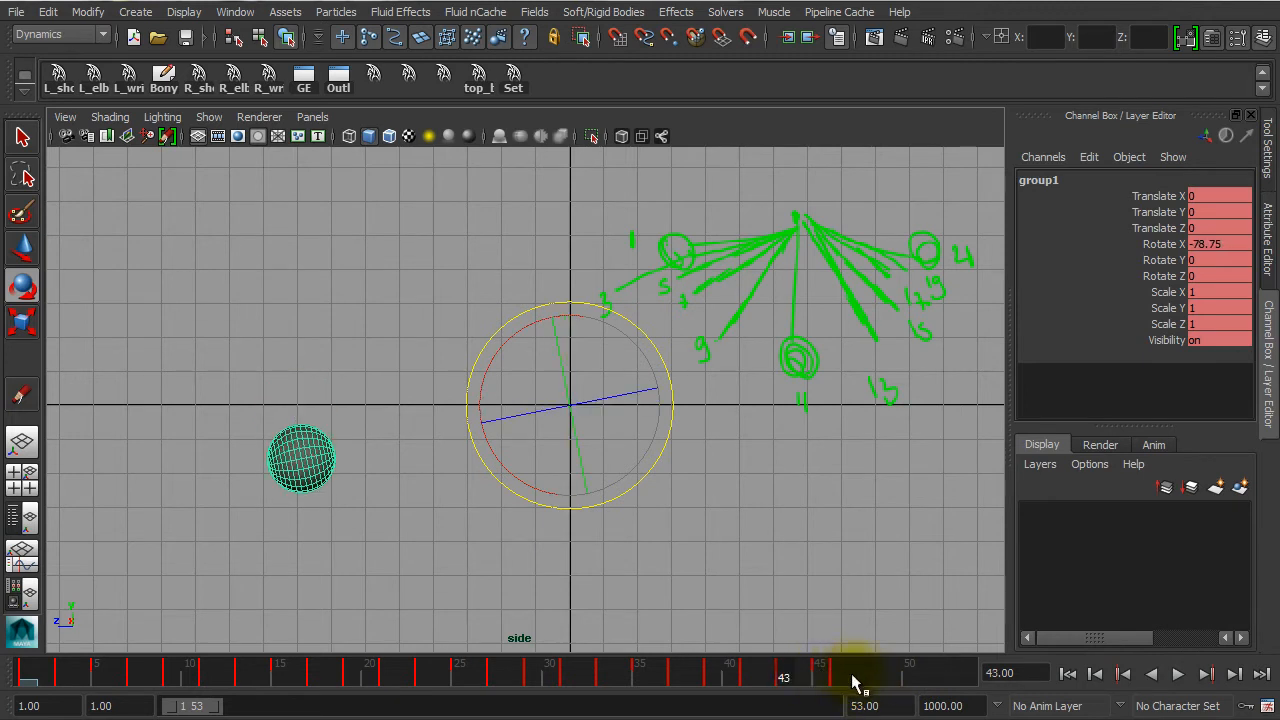
- Show the Graph Editor below the perspective view and inspect the two overlapping Rotate X keys at frame 45
left_click(22, 556)
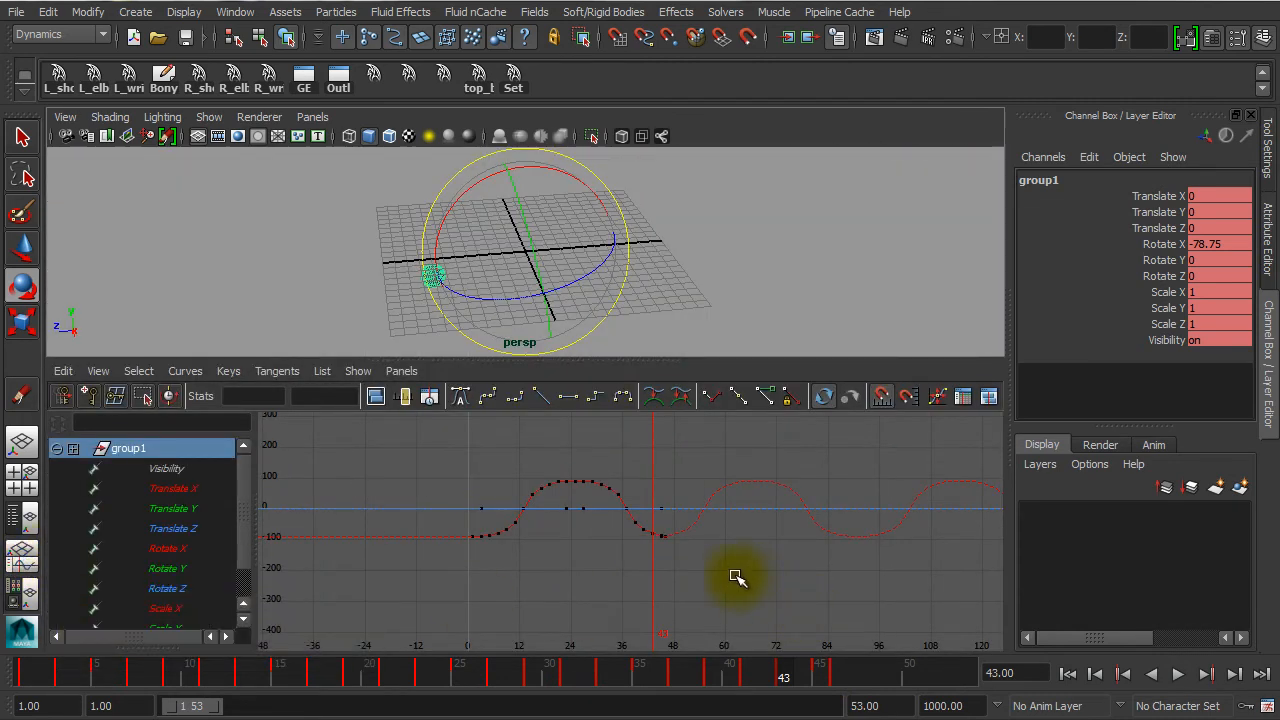
right_click_drag(590, 589, 522, 517, "alt")
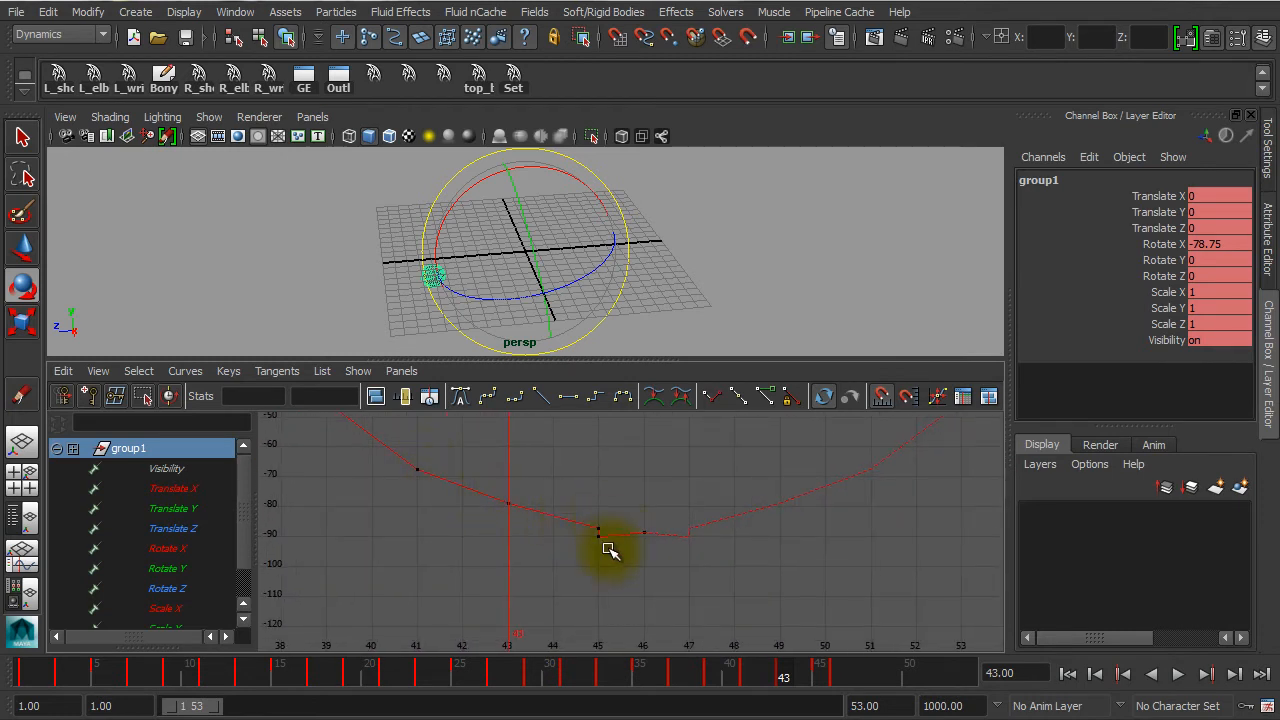
right_click_drag(609, 546, 528, 543, "alt")
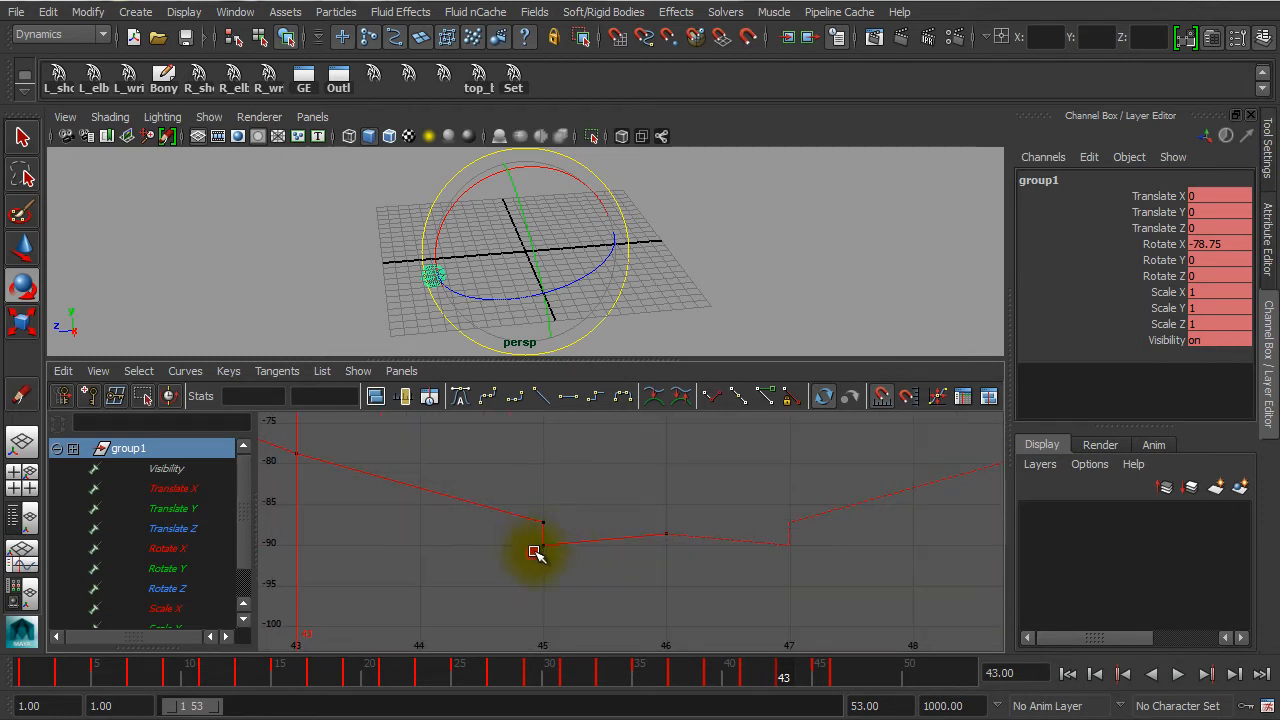
mouse_move(535, 550)
left_mouse_down()
mouse_move(556, 532)
mouse_move(540, 529)
left_mouse_up()
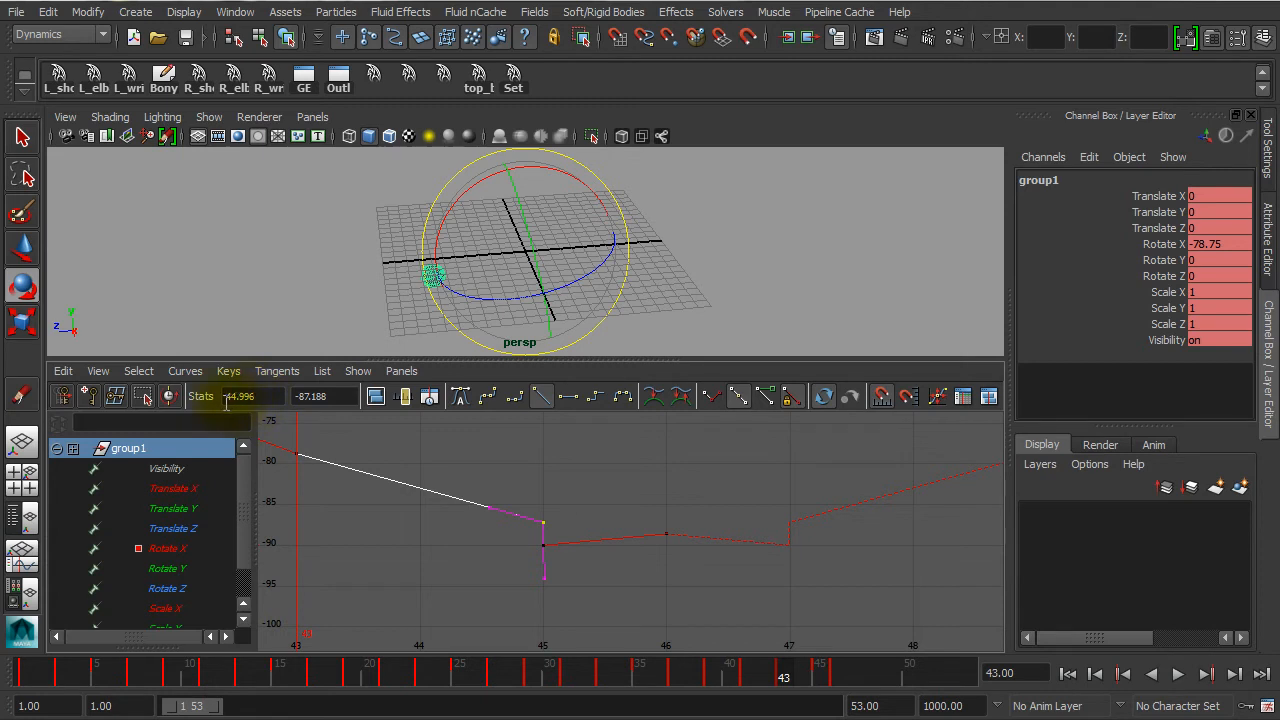
left_click(597, 603)
left_click_drag(511, 574, 560, 534)
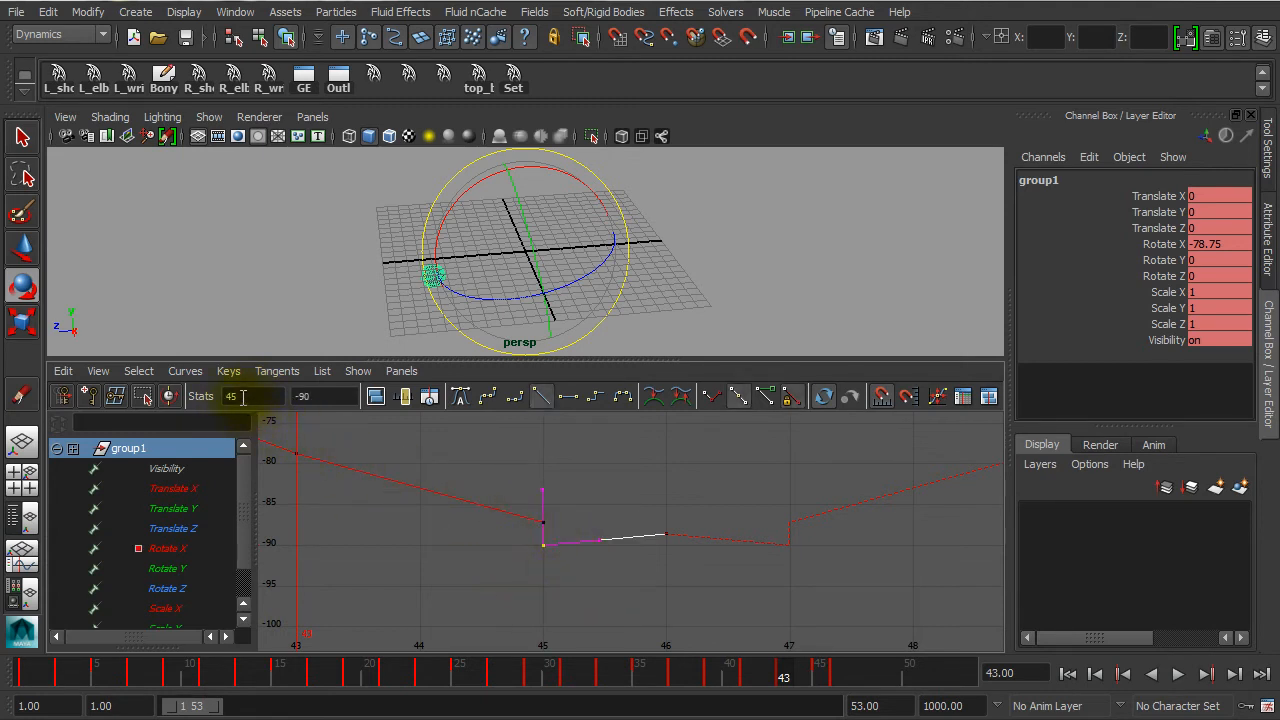
- Delete the duplicate upper Rotate X key near frame 45, keeping the one at -90
mouse_move(656, 624)
right_mouse_down("alt")
mouse_move(577, 603)
mouse_move(731, 620)
mouse_move(657, 606)
right_mouse_up("alt")
left_click_drag(613, 499, 562, 540)
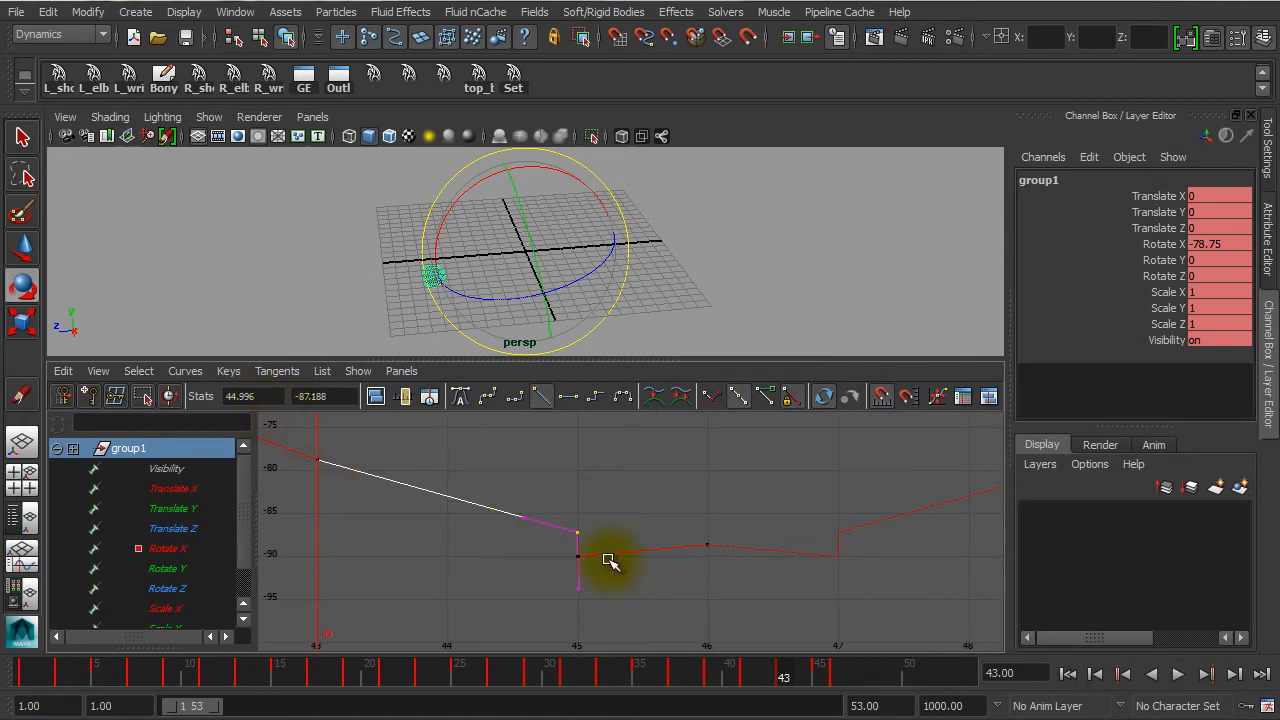
key("Delete")
left_click_drag(543, 603, 589, 537)
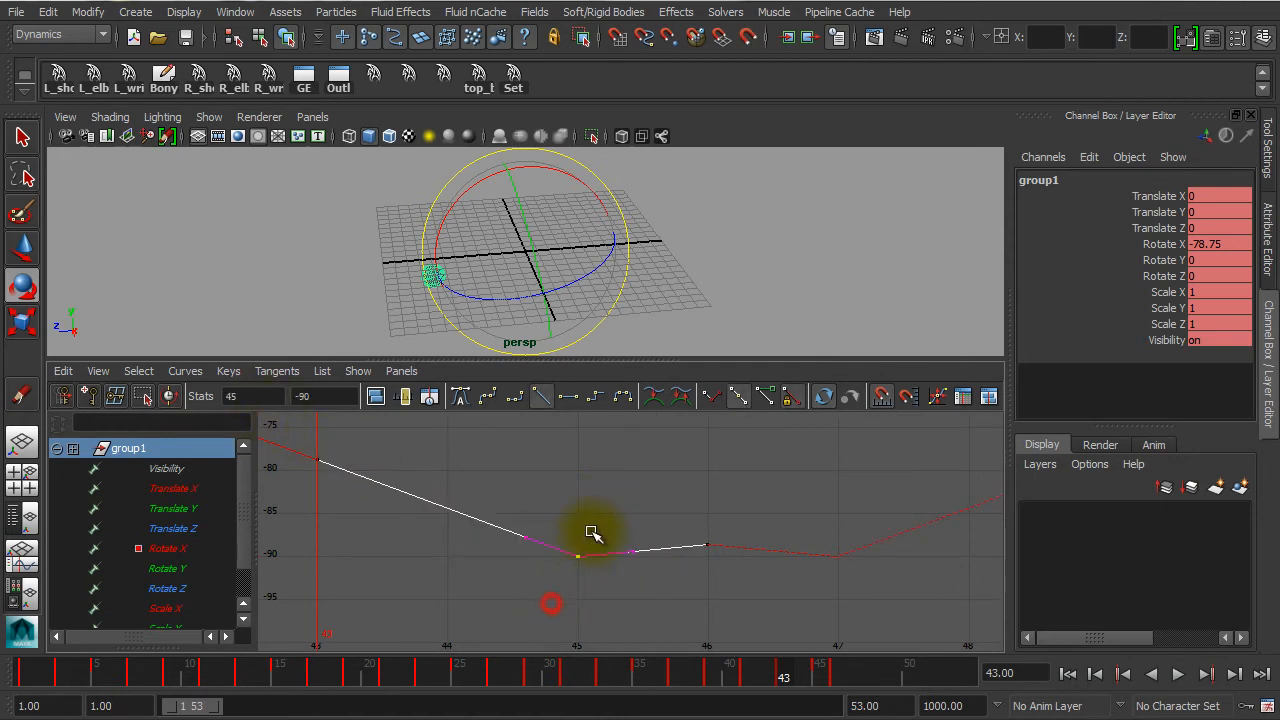
- Set the last Rotate X key's time to exactly frame 46
right_click_drag(704, 600, 746, 594, "alt")
left_click_drag(747, 580, 793, 528)
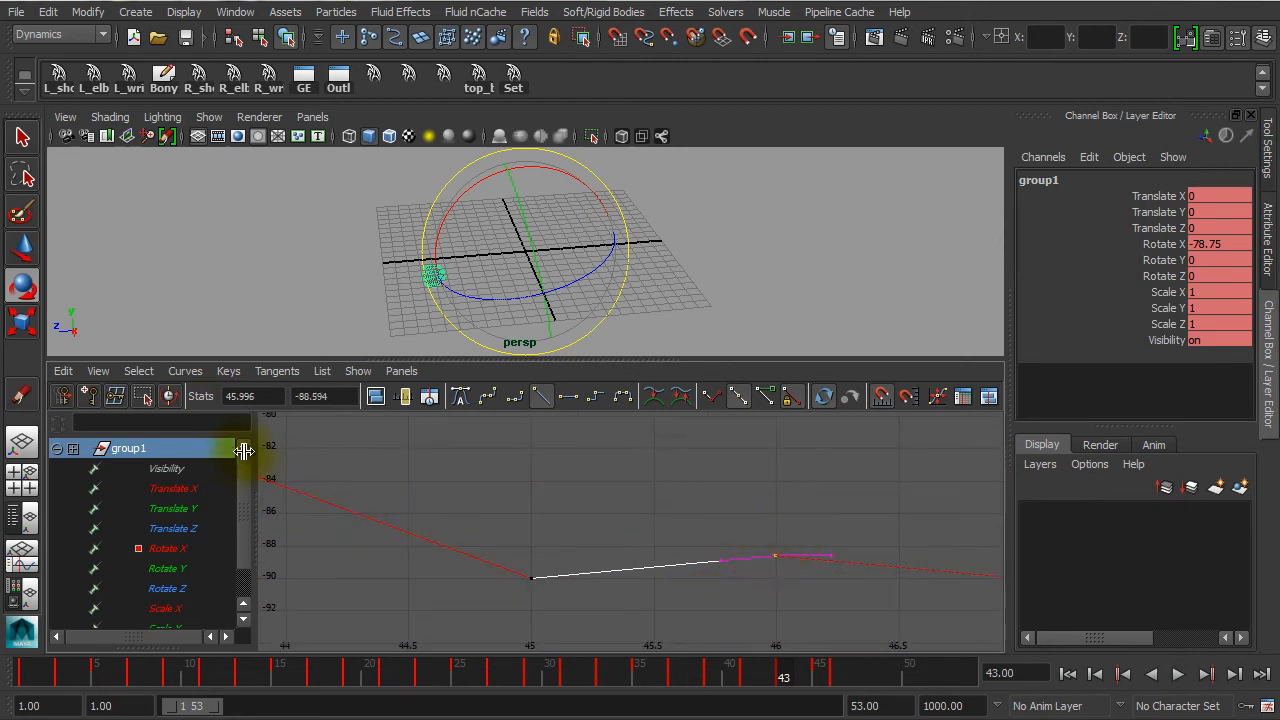
double_click(263, 396)
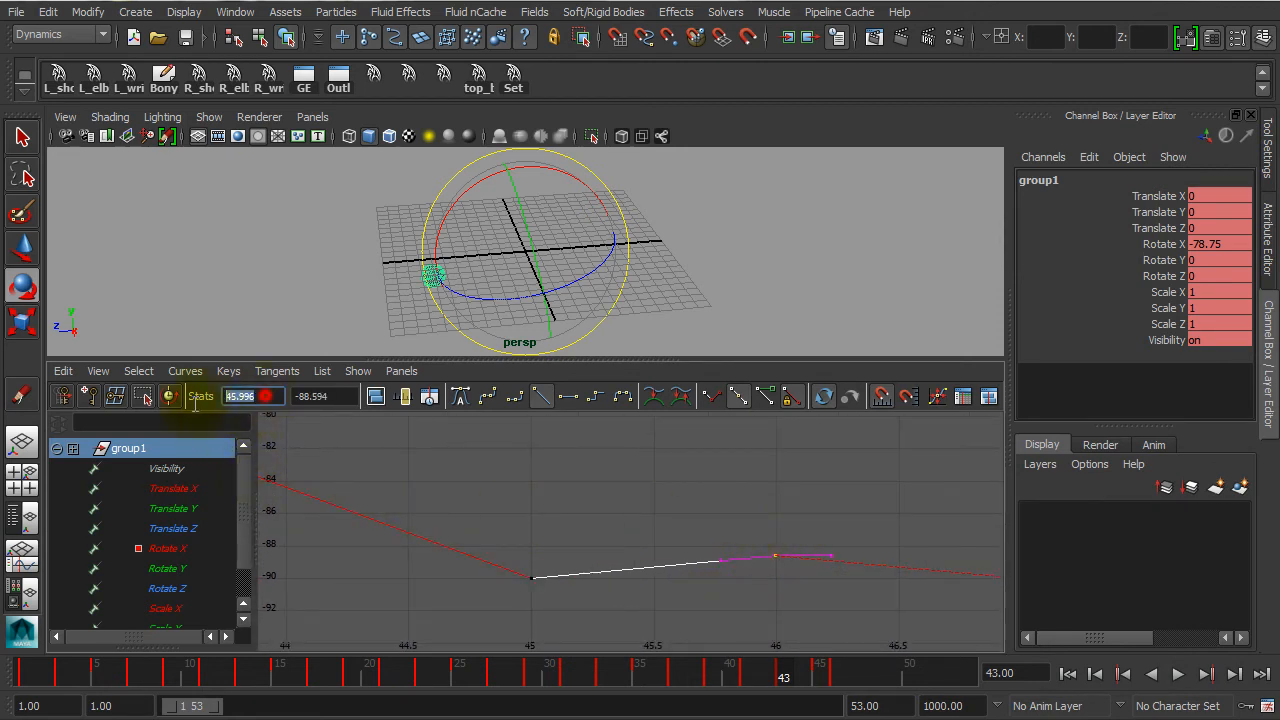
type("46")
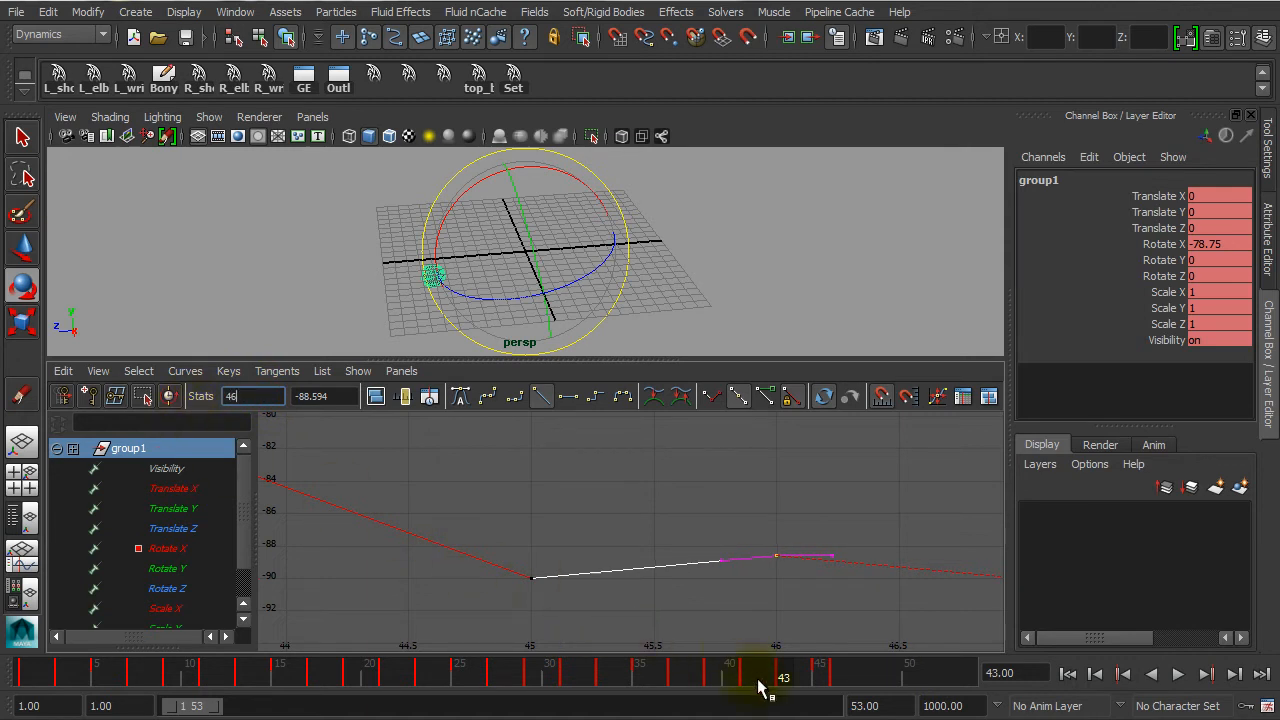
- Try moving the last Rotate X key to frame 48, and undo the move
left_click_drag(775, 676, 868, 683)
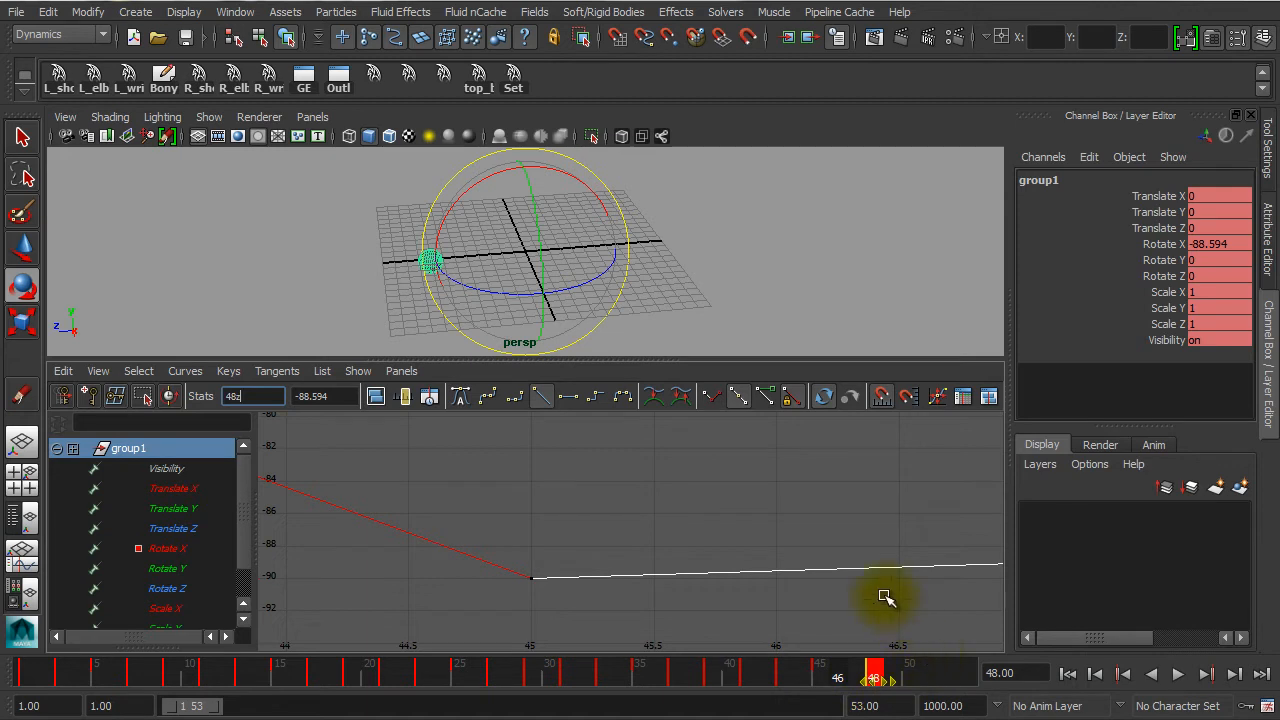
key("ctrl+z")
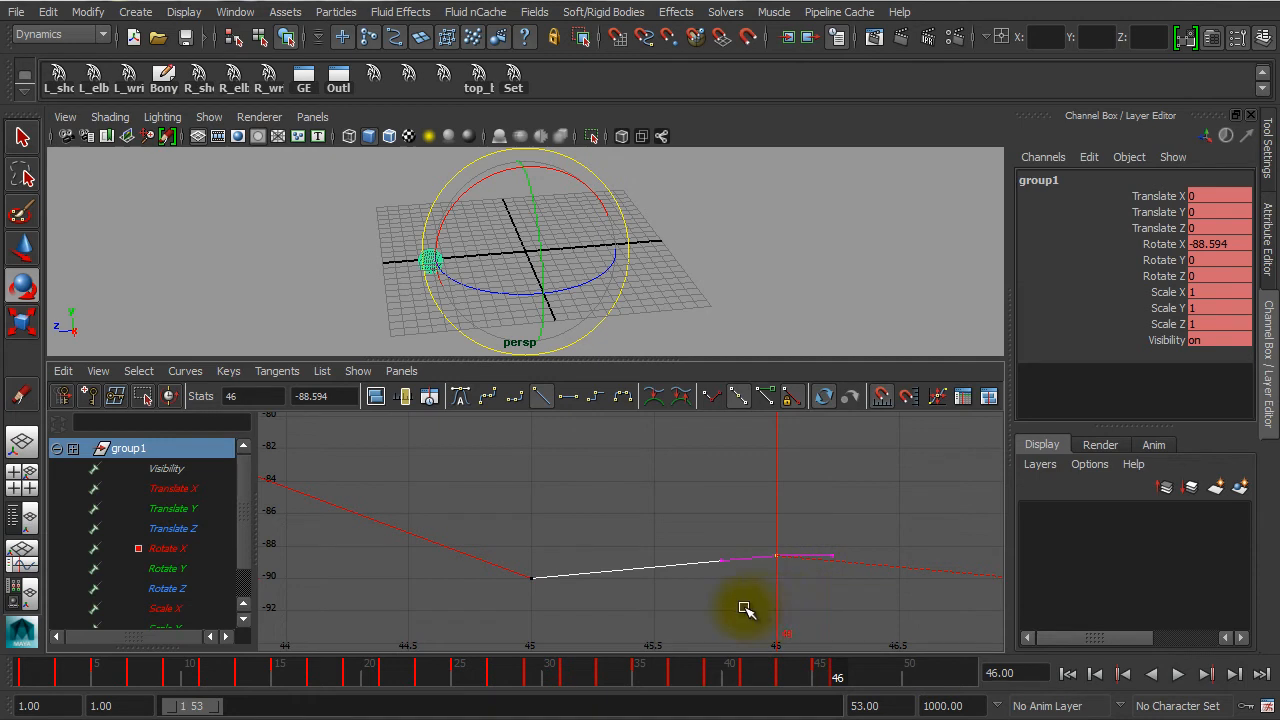
- With the Move tool, shift the last Rotate X key horizontally to frame 47 in the Graph Editor
left_click(25, 256)
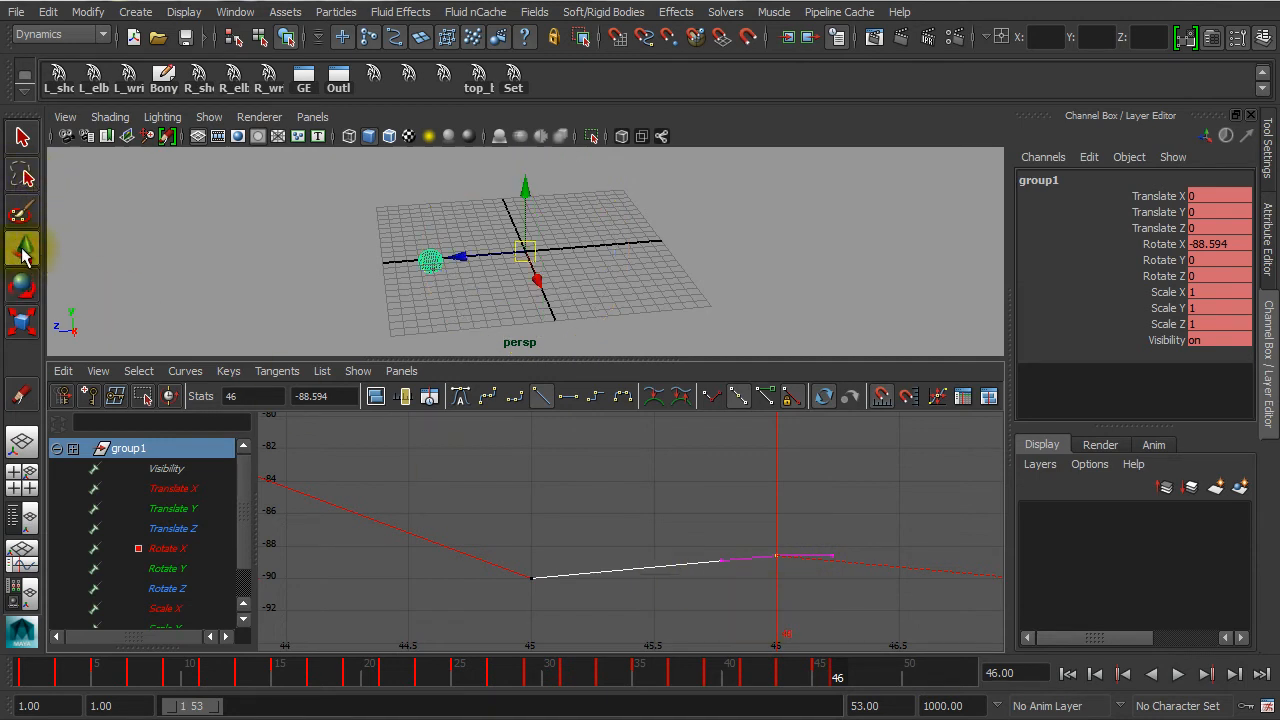
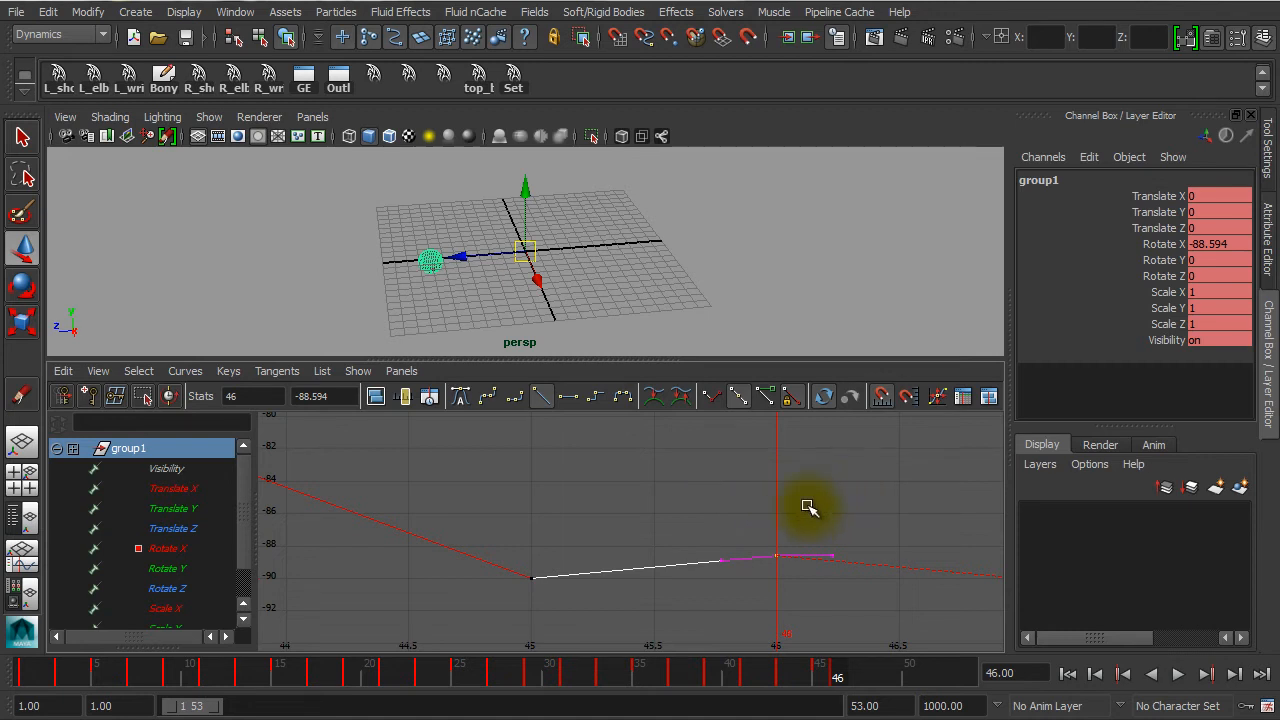
left_click(829, 491)
left_click_drag(825, 498, 767, 591)
right_click_drag(863, 534, 836, 530, "alt")
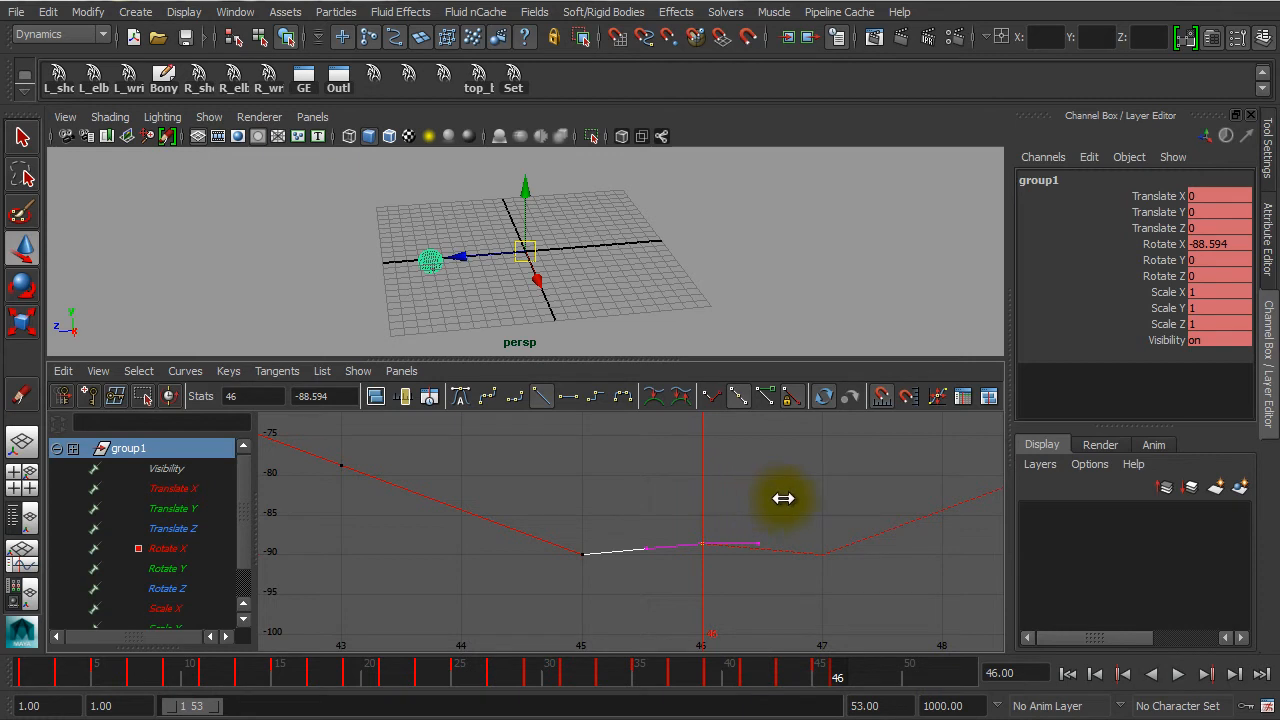
middle_click_drag(783, 498, 816, 499, "shift")
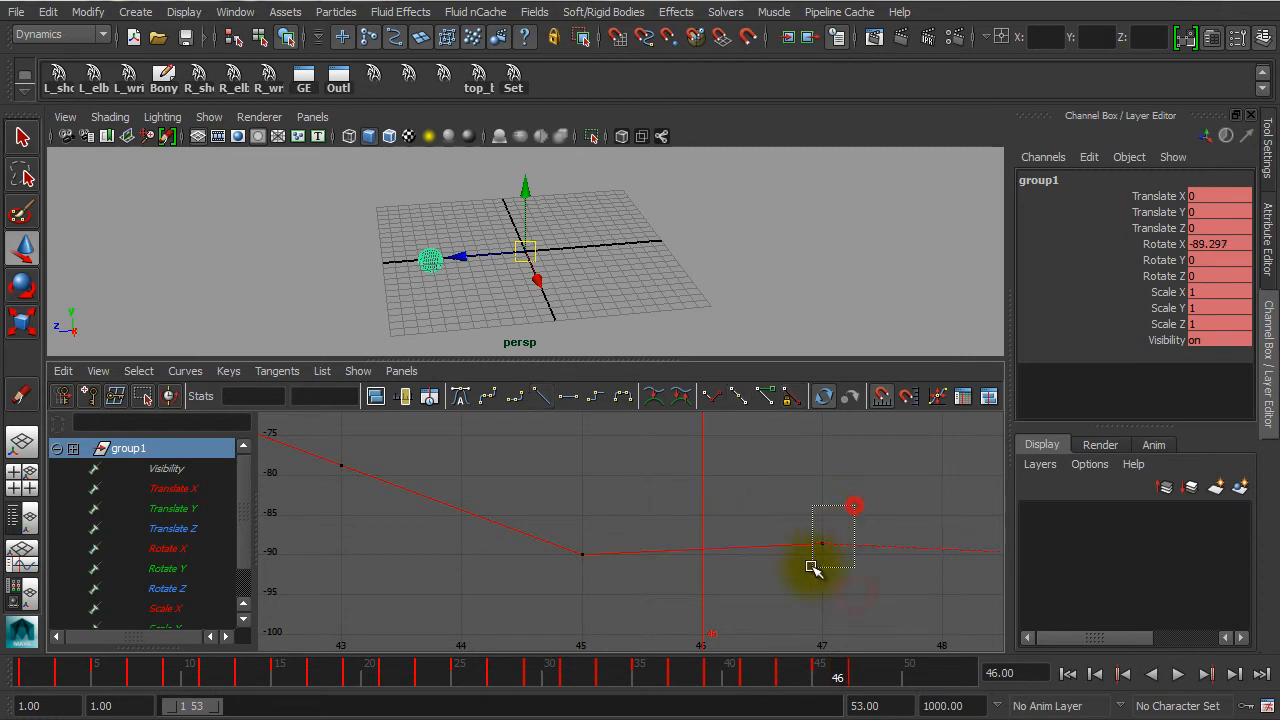
- Isolate the Rotate X curve and examine its key spacing across the full swing and the repeating cycles
right_click_drag(814, 569, 746, 557, "alt")
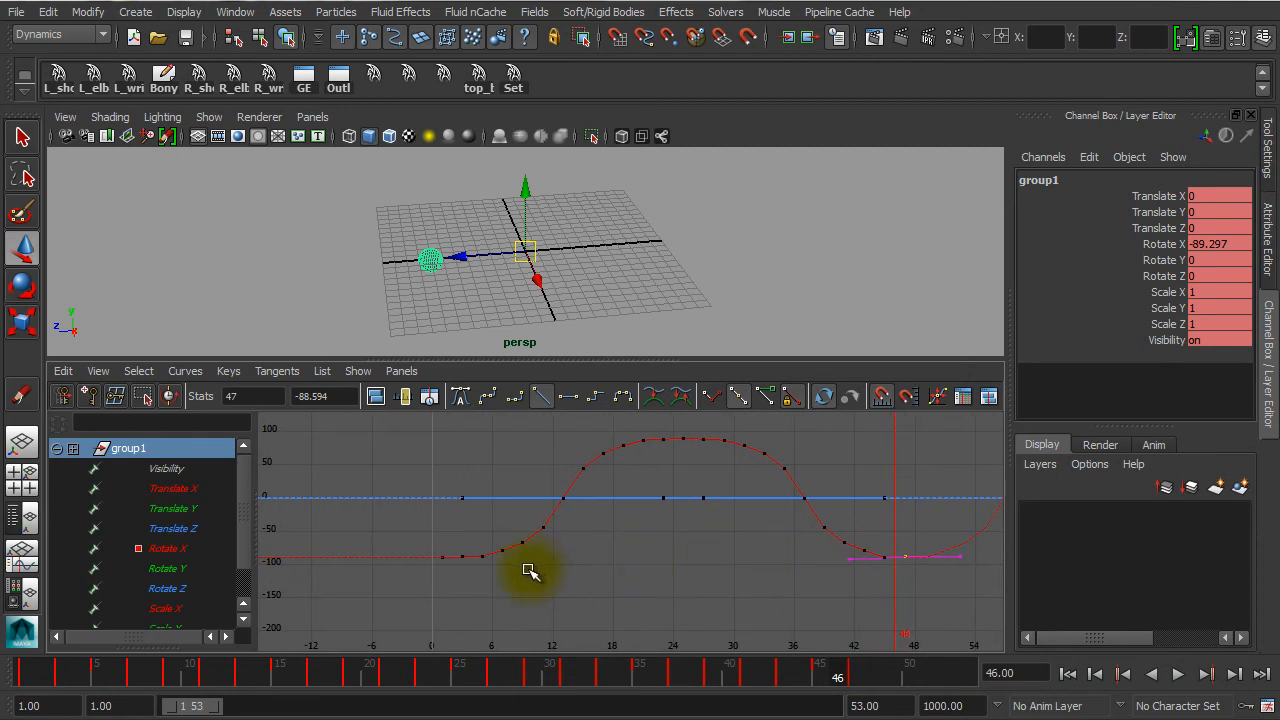
right_click_drag(436, 600, 451, 595, "alt")
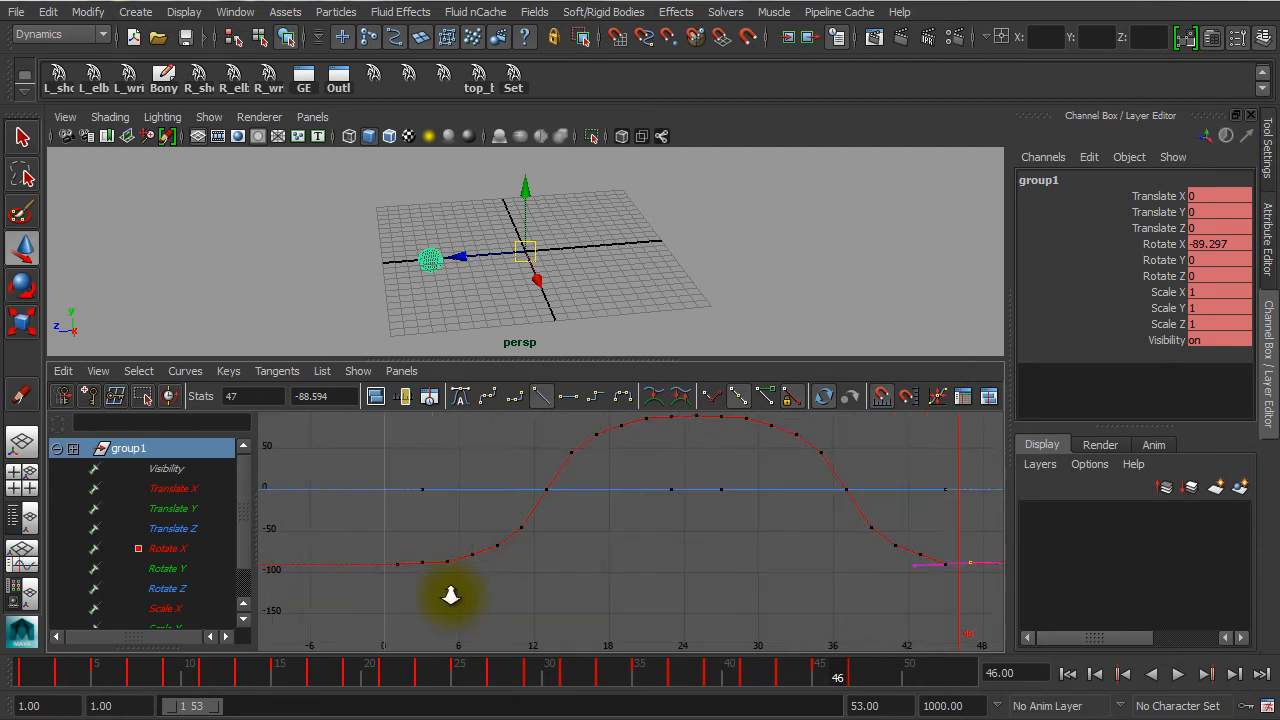
left_click(160, 549)
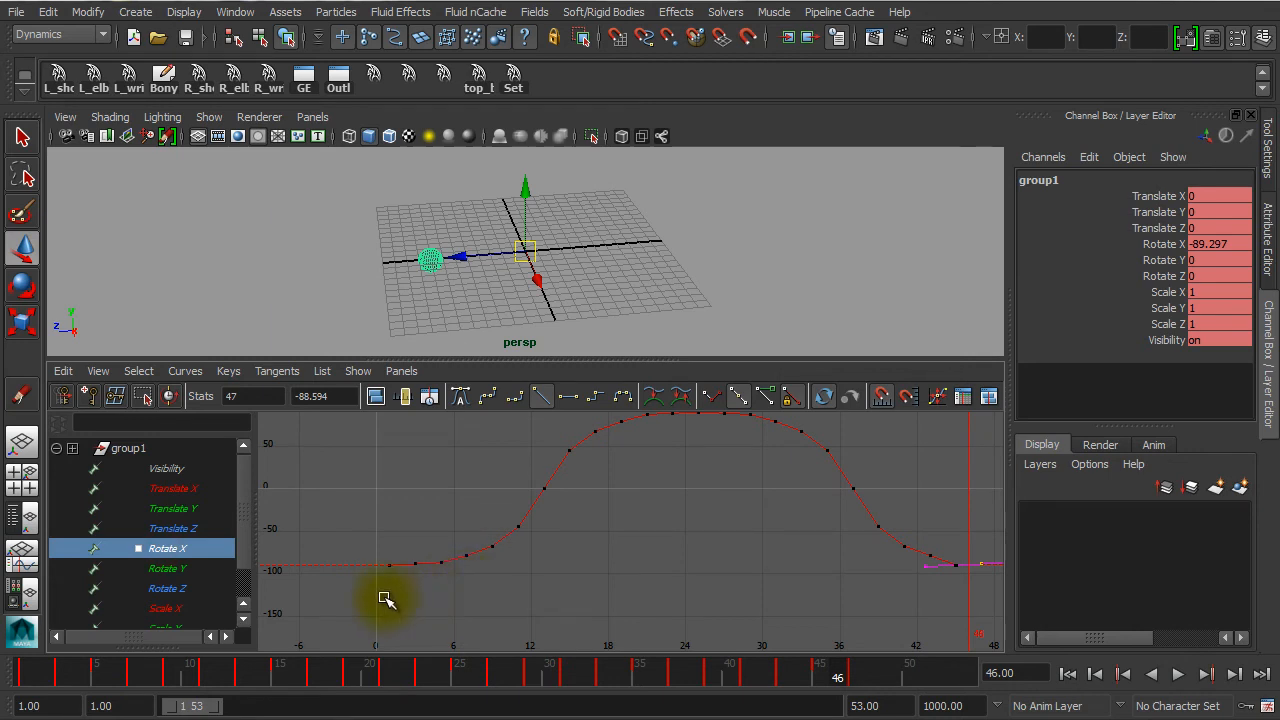
left_click_drag(362, 592, 495, 500, "ctrl+alt")
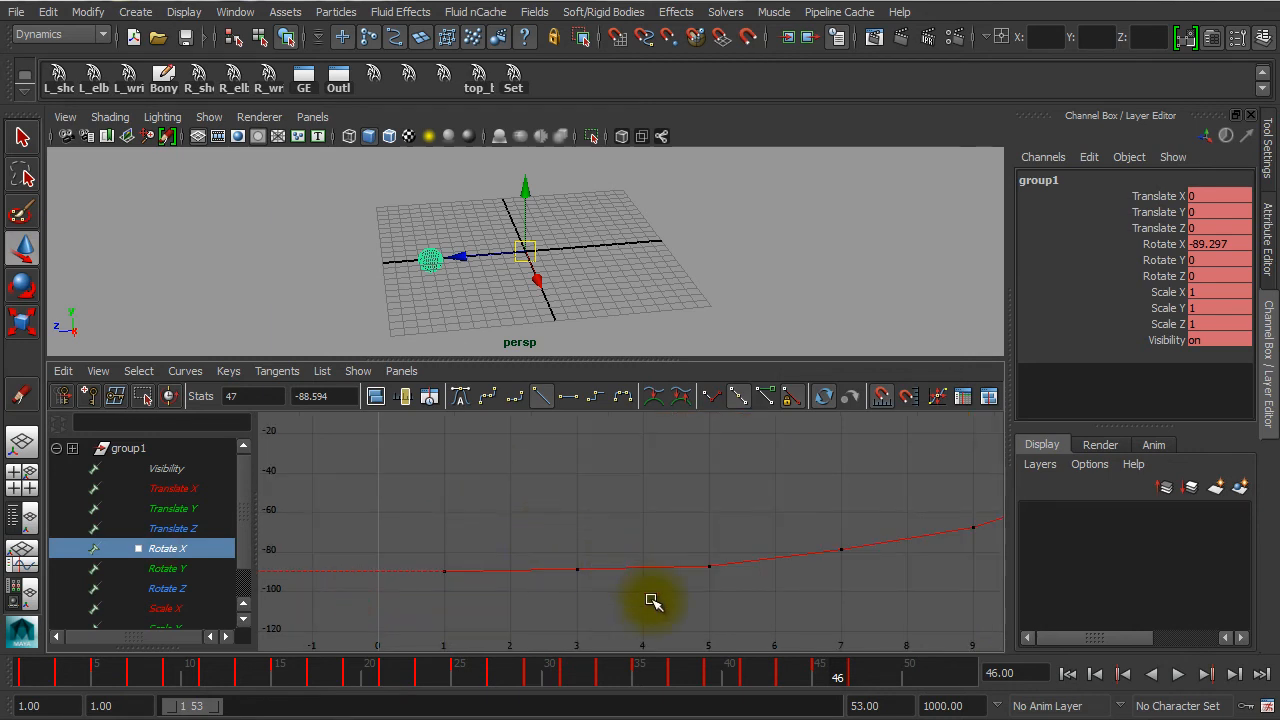
right_click_drag(720, 613, 571, 563, "alt")
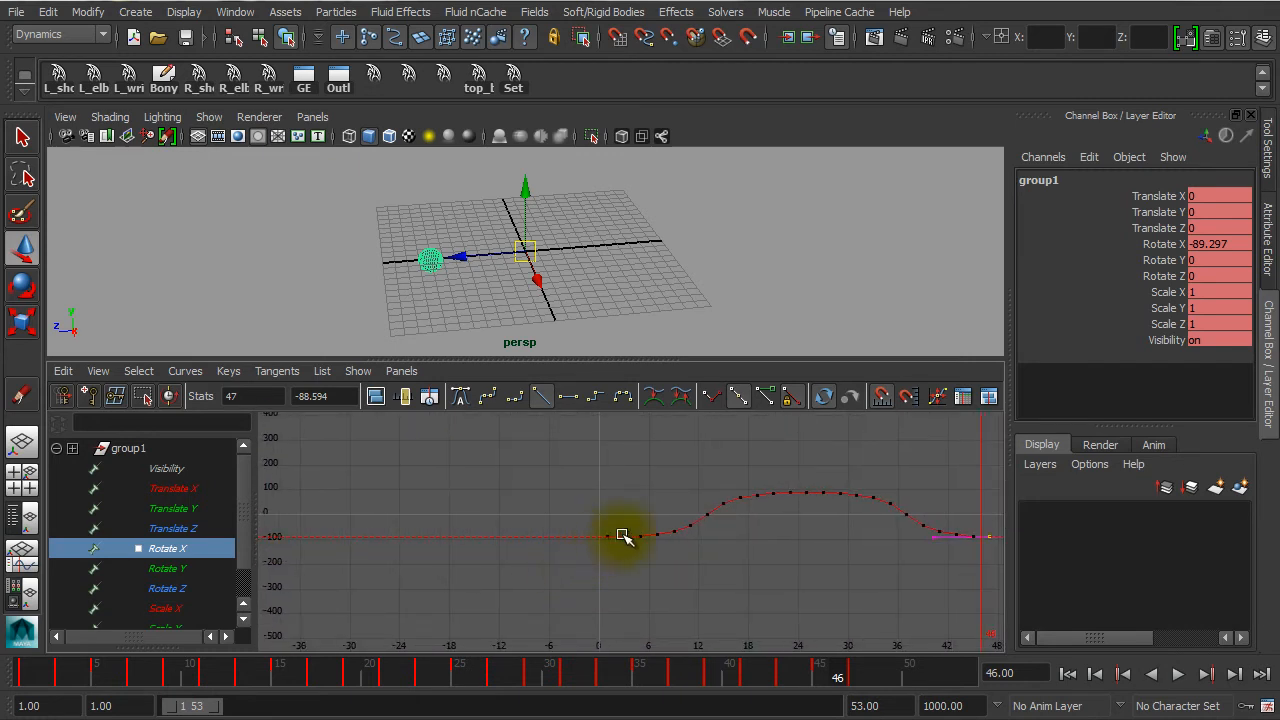
key("f")
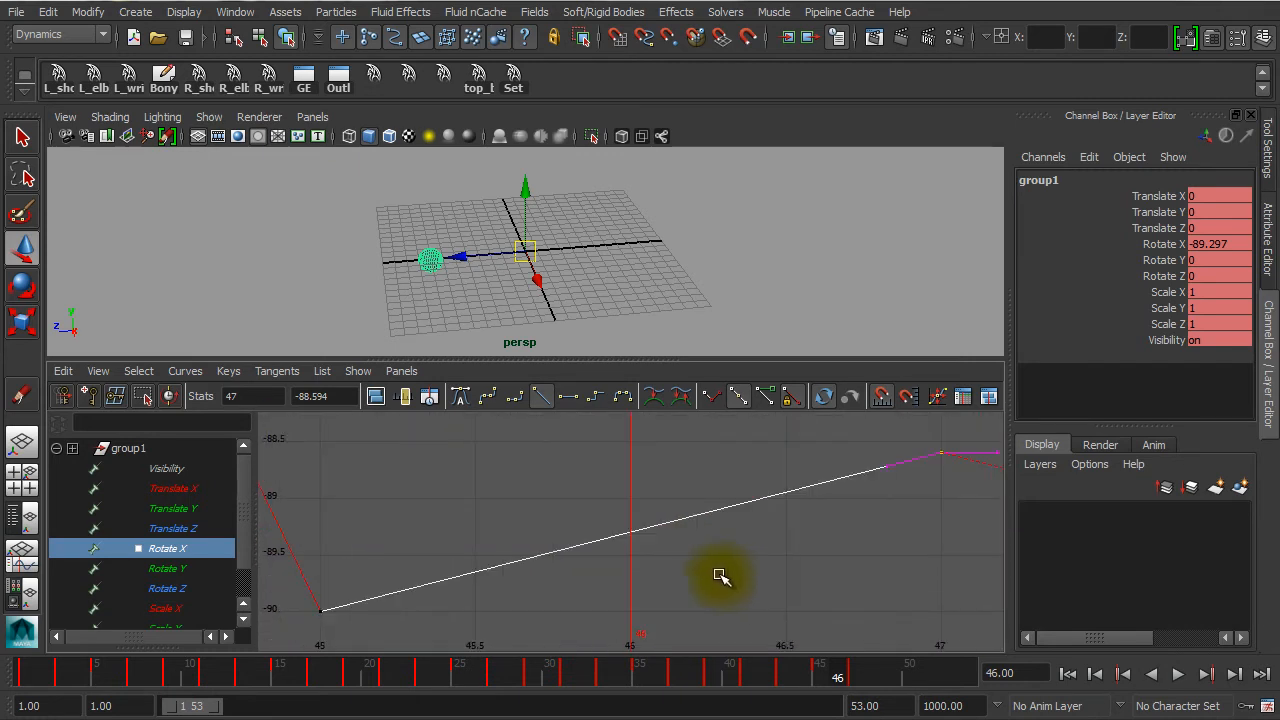
left_click(741, 586)
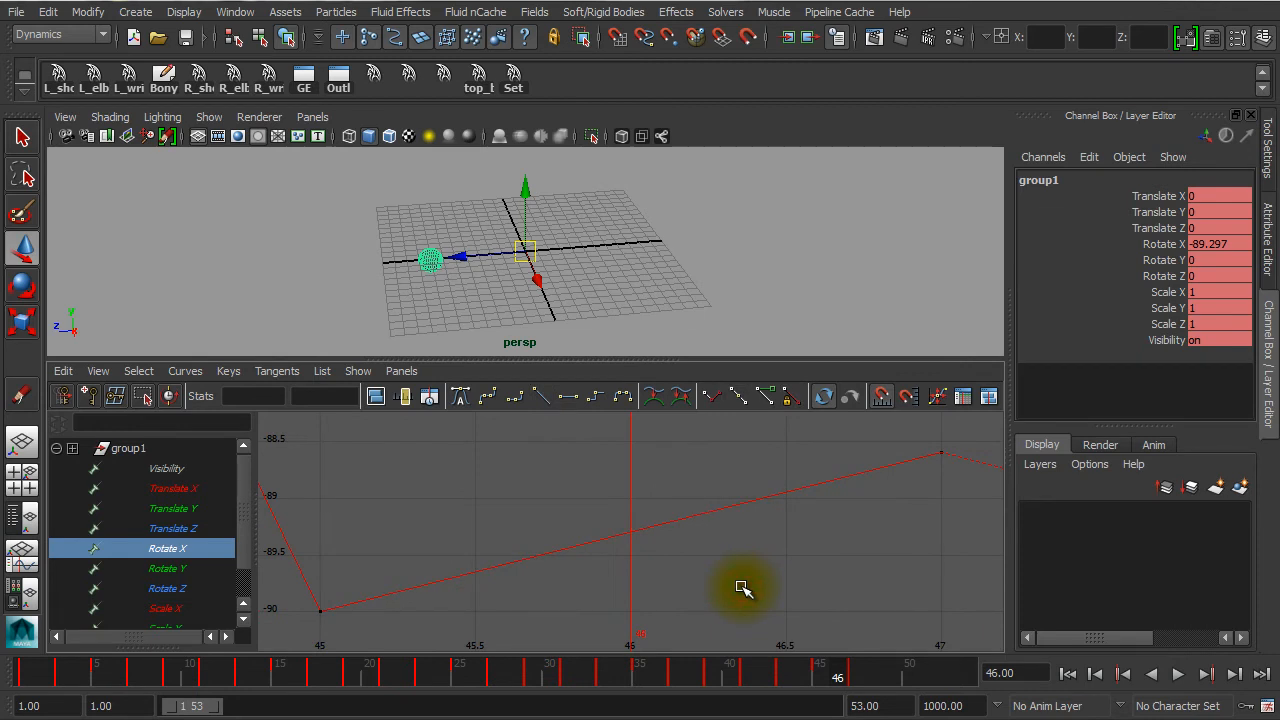
key("a")
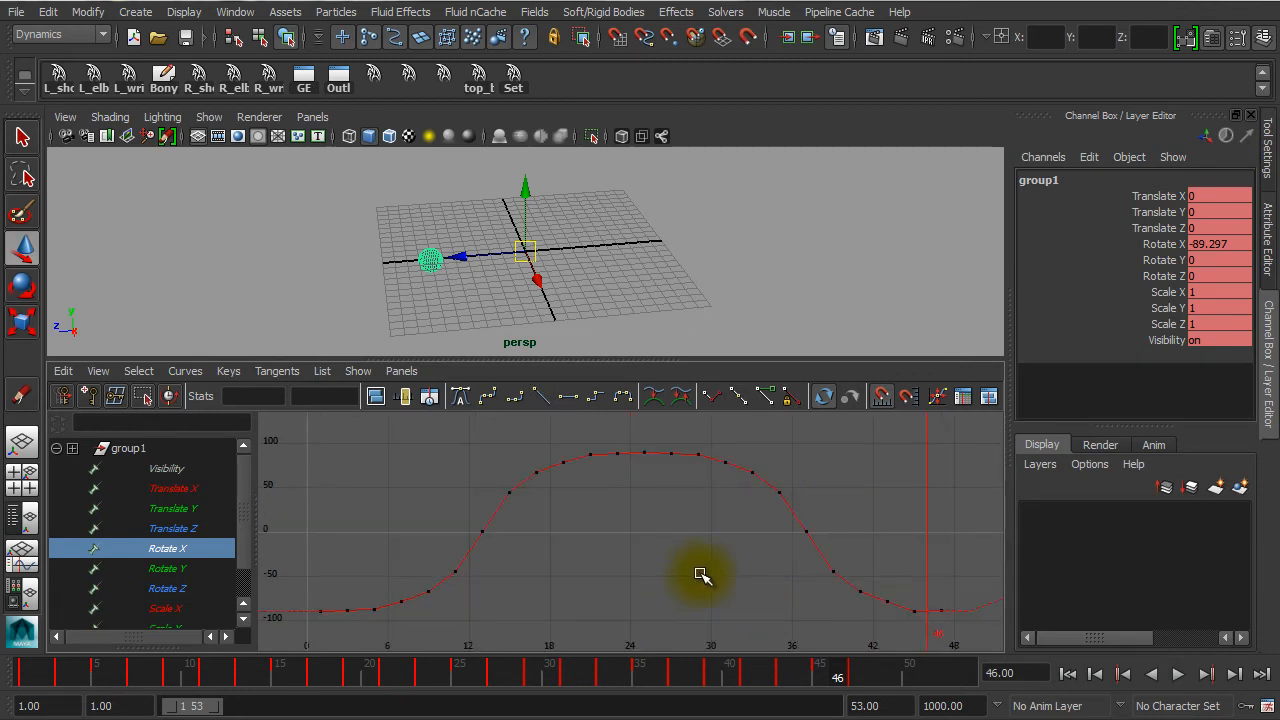
middle_click_drag(702, 569, 718, 565, "alt")
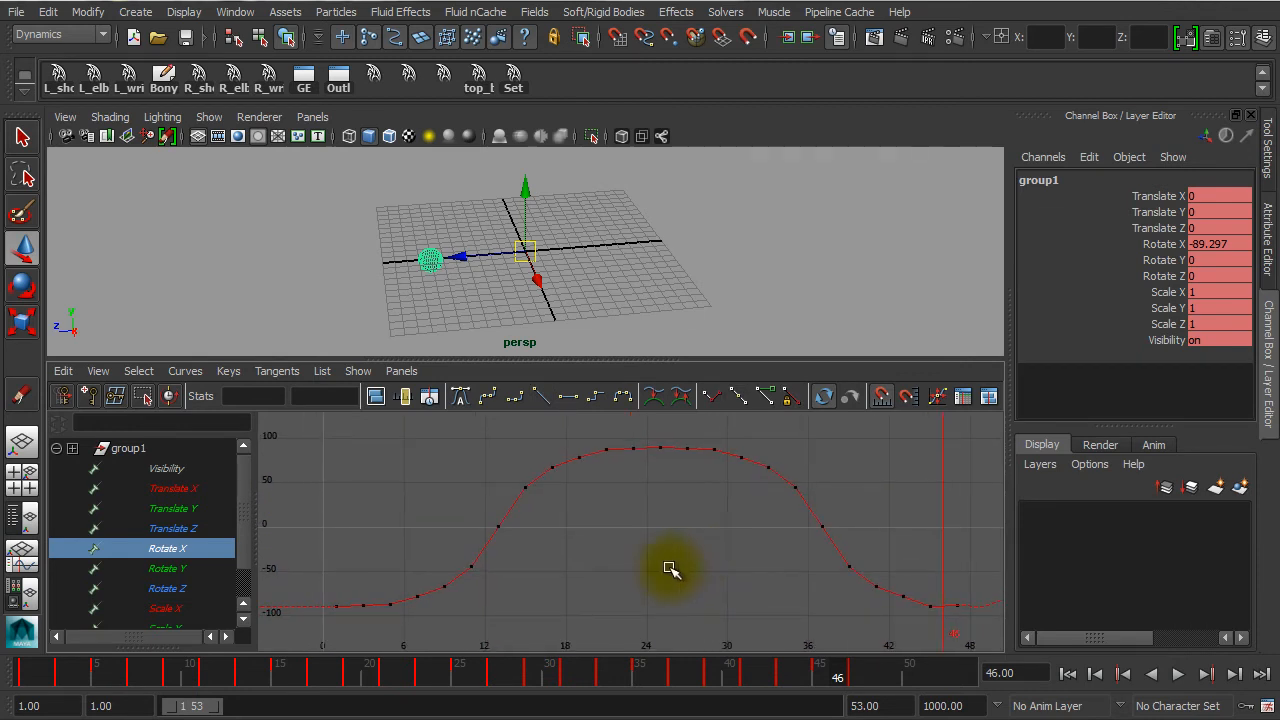
right_click_drag(657, 566, 623, 545, "alt+shift")
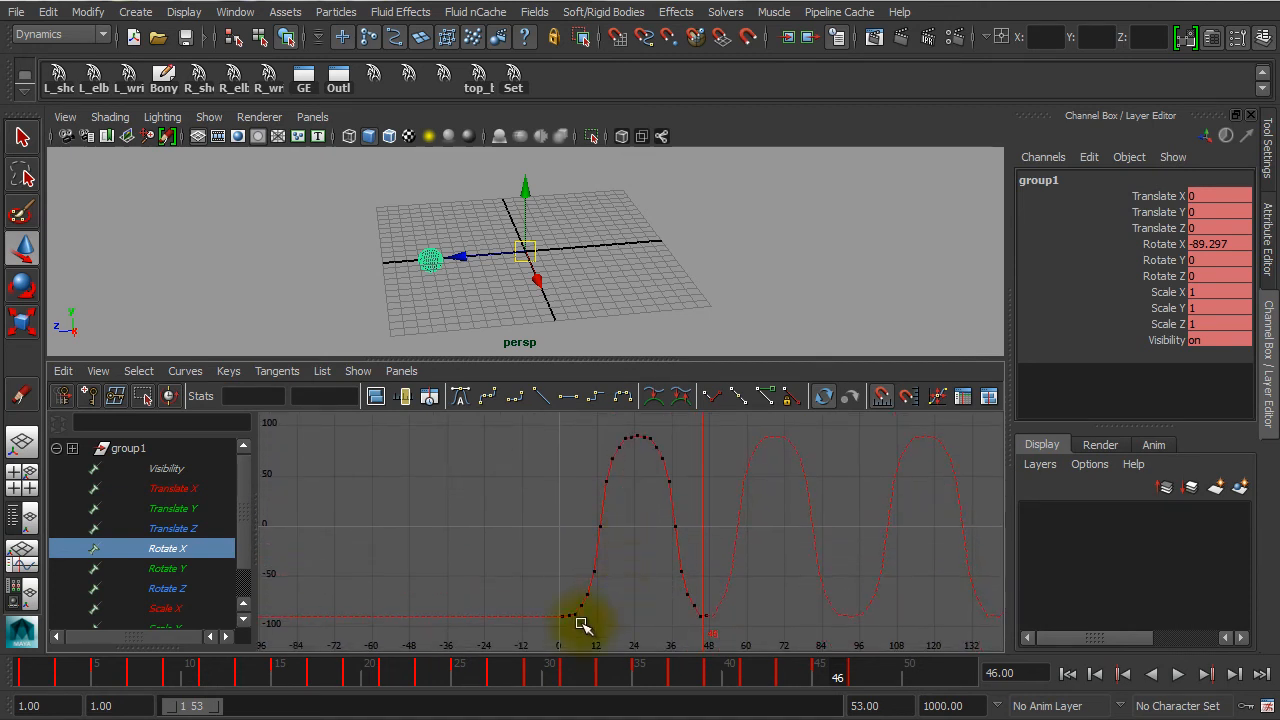
- Focus on the opening Rotate X keys, select the key at frame 3 and set the current time to frame 3
left_click_drag(541, 628, 655, 607)
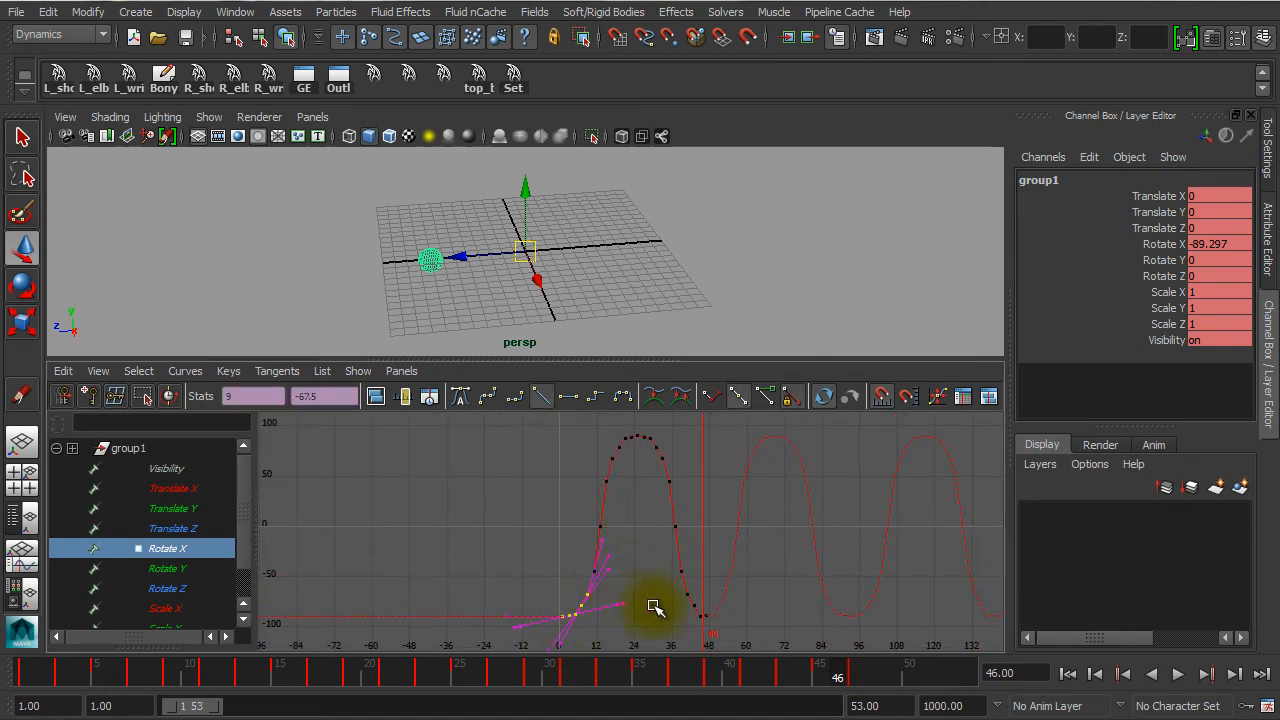
key("f")
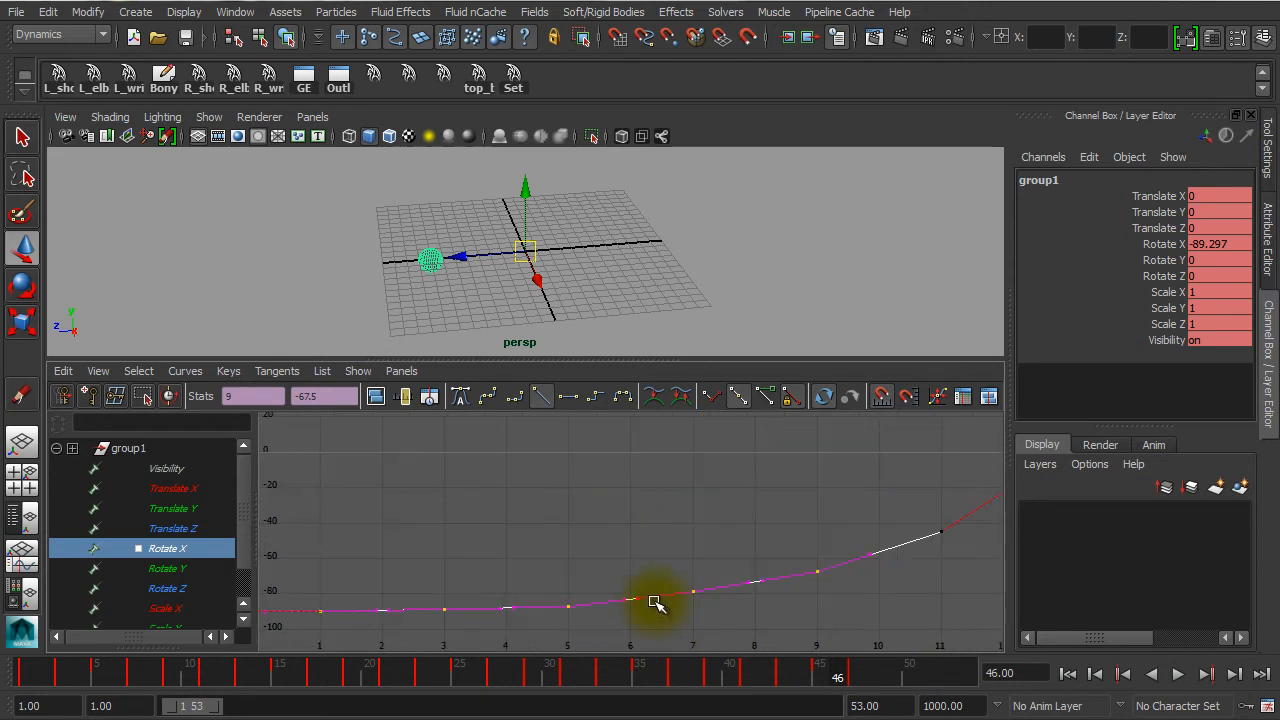
left_click(646, 531)
middle_click_drag(596, 555, 720, 491, "alt")
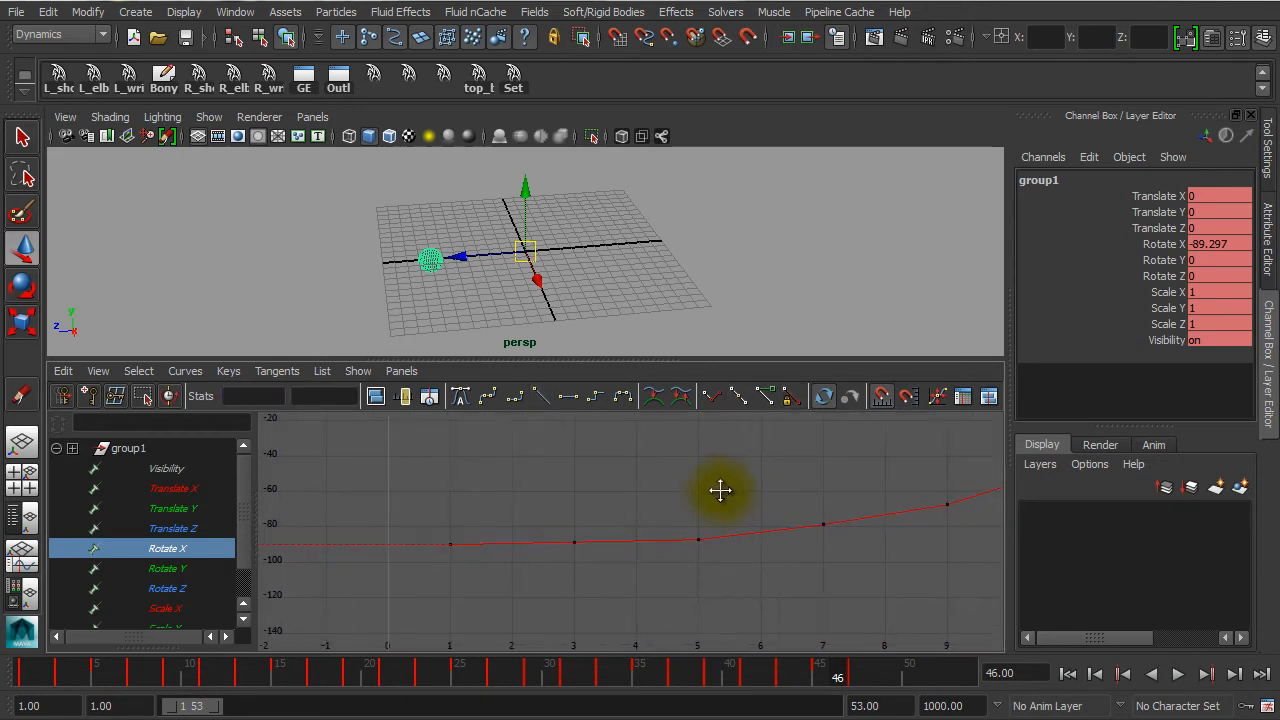
left_click_drag(559, 571, 597, 496)
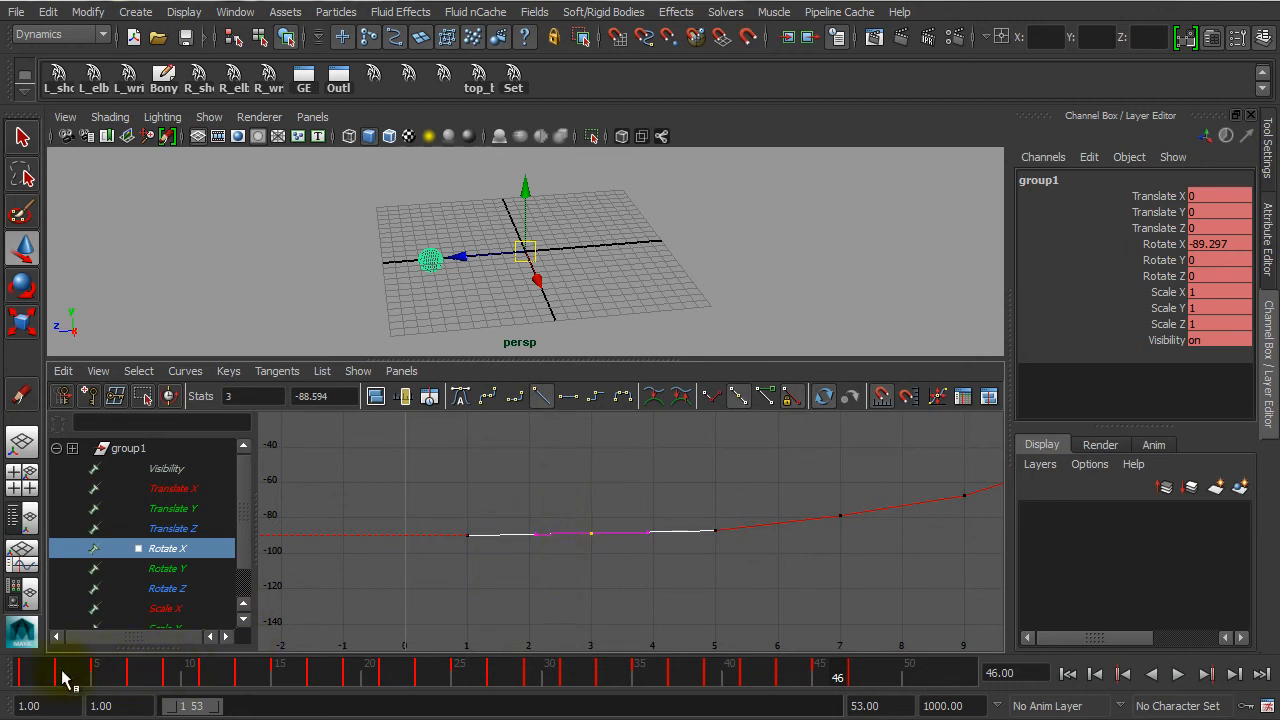
left_click(643, 582)
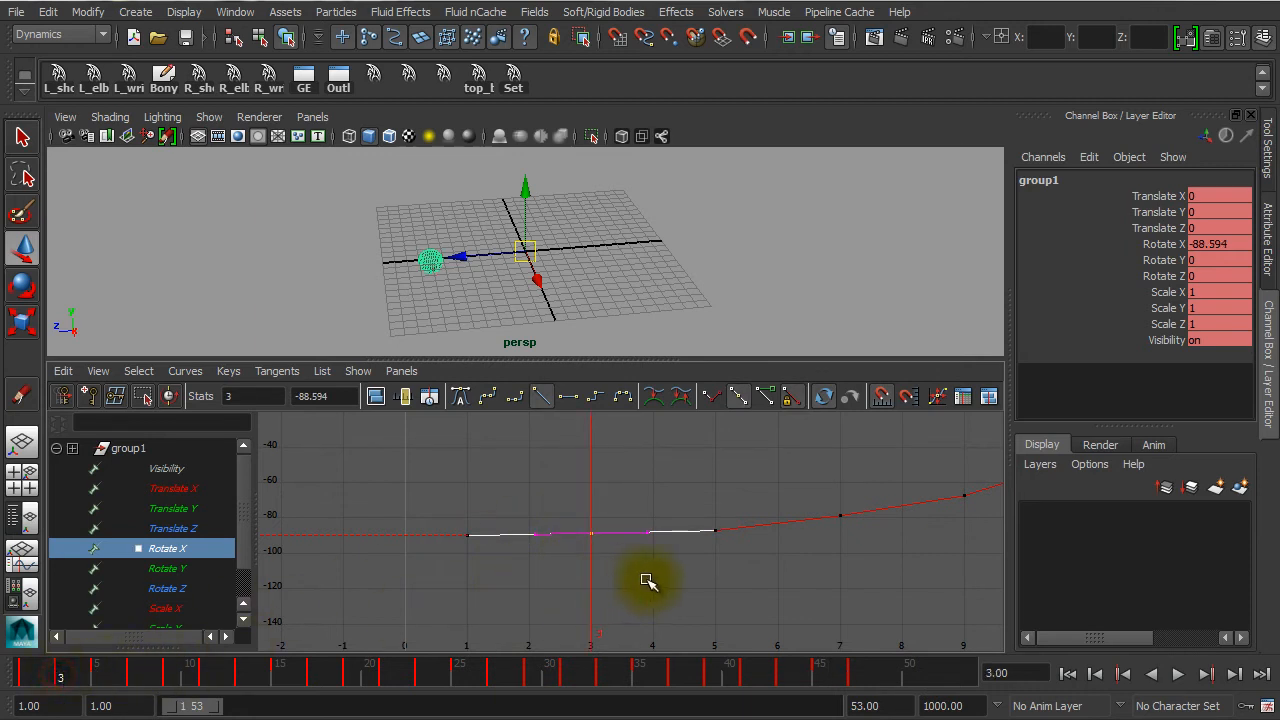
- Examine the Rotate X curve's slope through the keys at frames 1, 3 and 5 on a vertically stretched graph
right_click_drag(639, 577, 621, 430, "alt+shift")
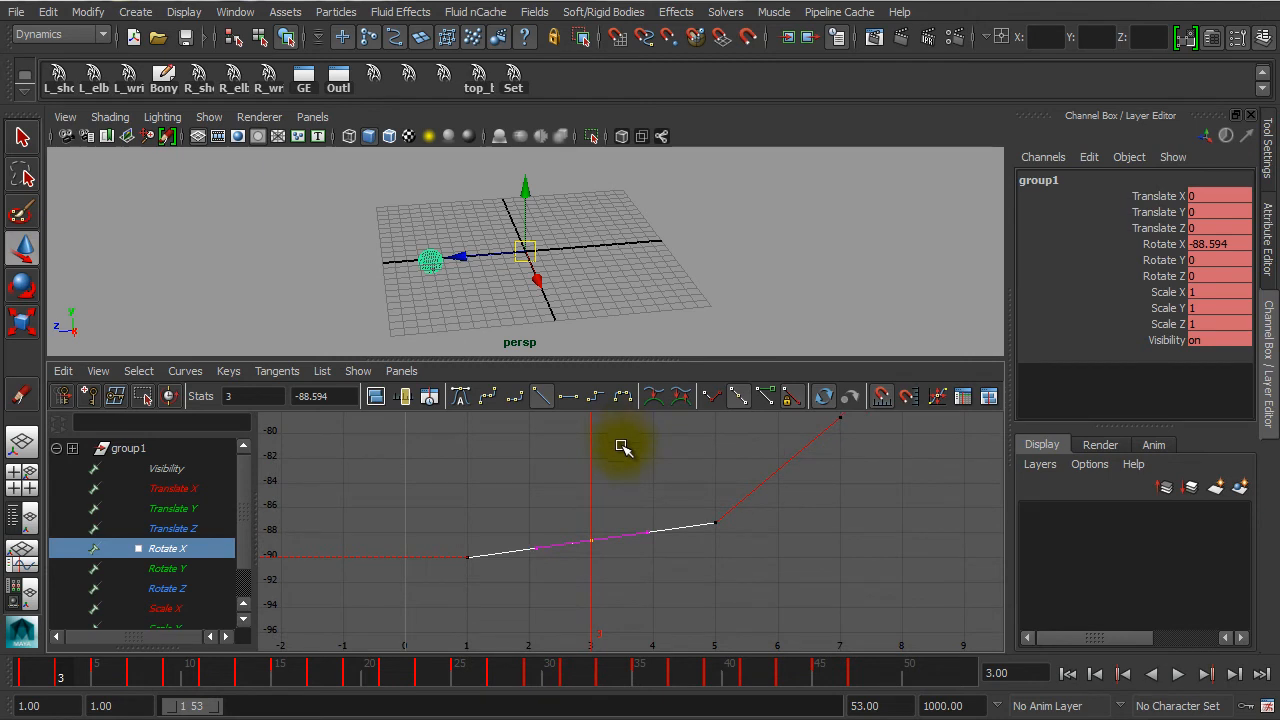
mouse_move(645, 598)
right_mouse_down("alt+shift")
mouse_move(649, 514)
mouse_move(650, 590)
right_mouse_up("alt+shift")
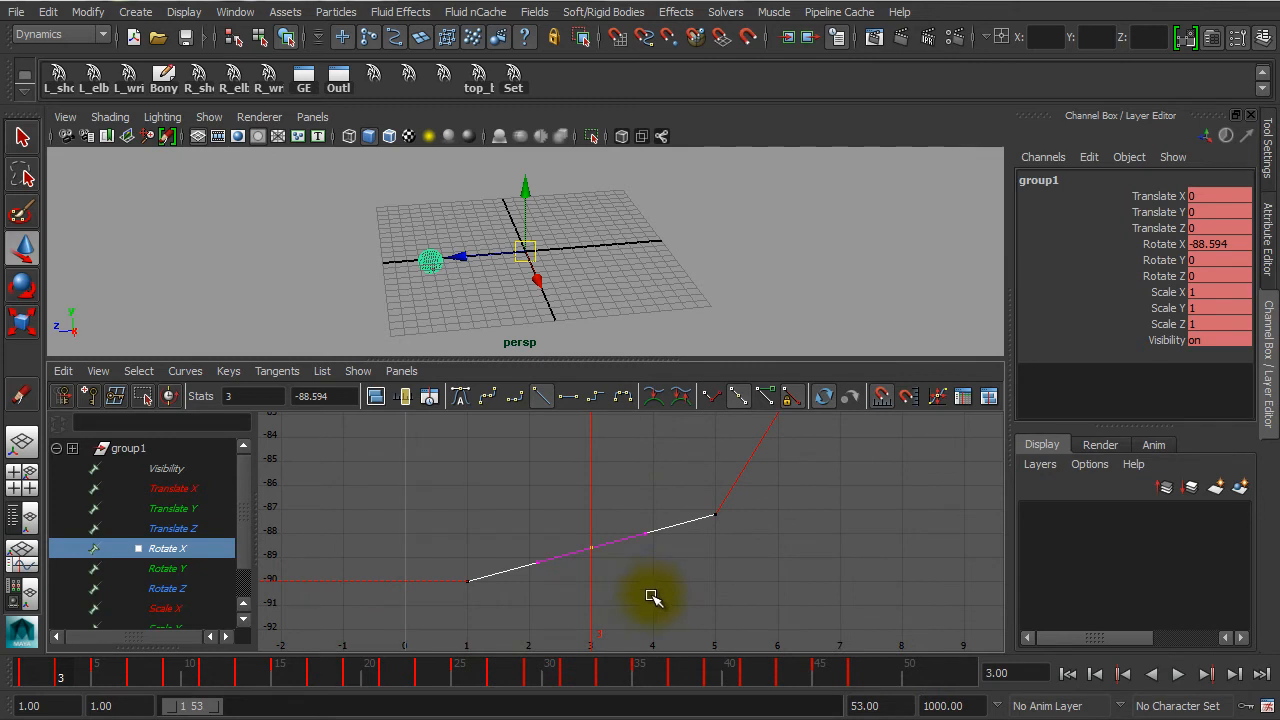
right_click_drag(633, 607, 654, 589, "alt+shift")
left_click(779, 556)
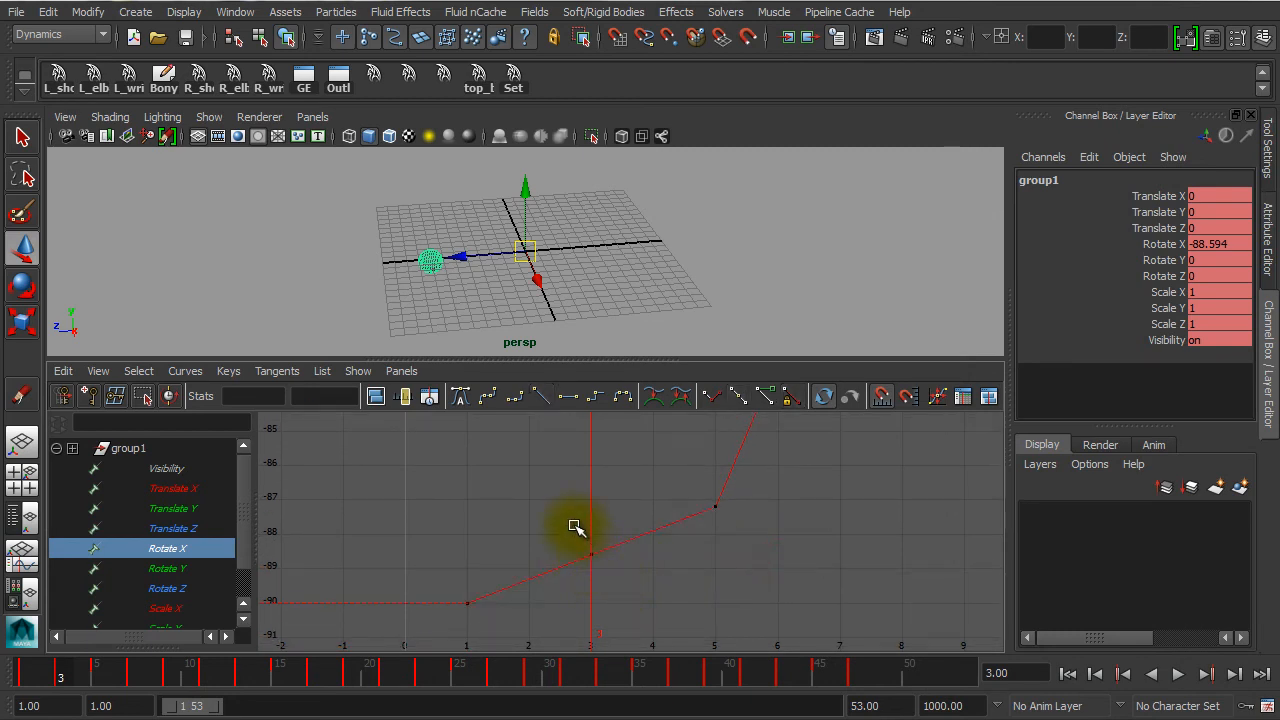
left_click_drag(577, 526, 612, 568)
left_click(523, 609)
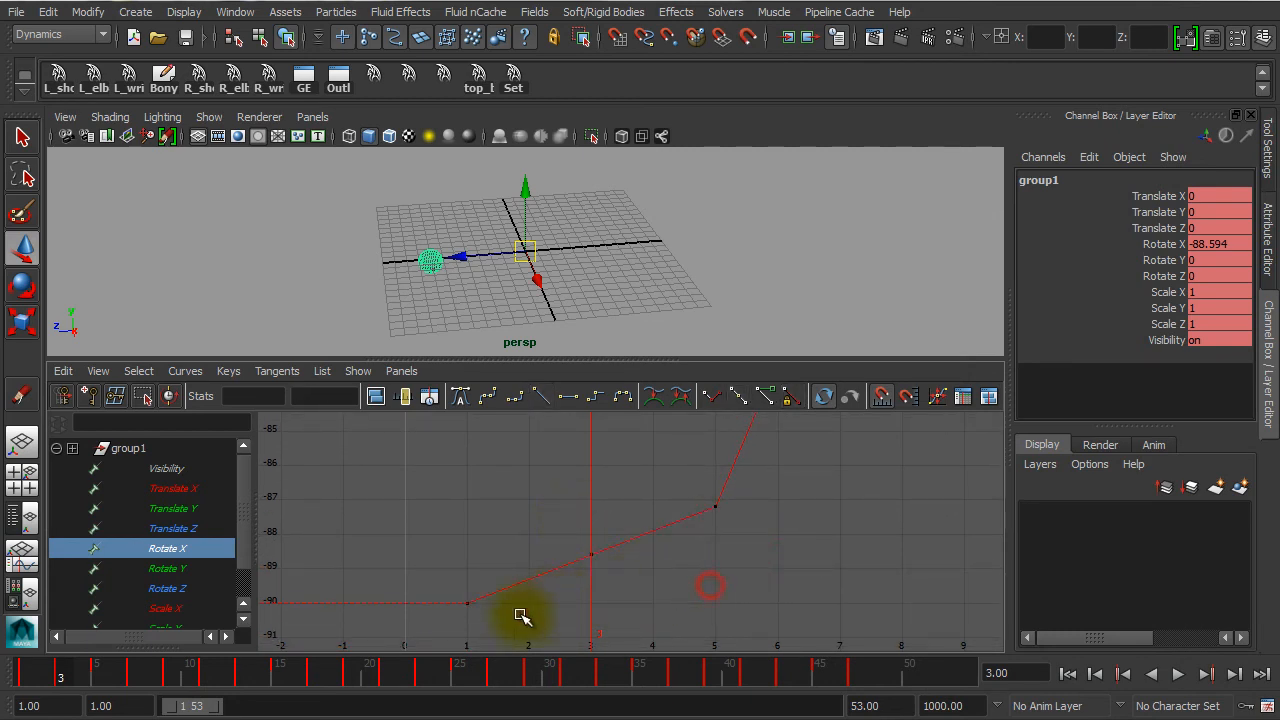
- Select the Rotate X key at frame 3 and lower it to about -89.35 to soften the start of the swing
left_click_drag(449, 623, 500, 580)
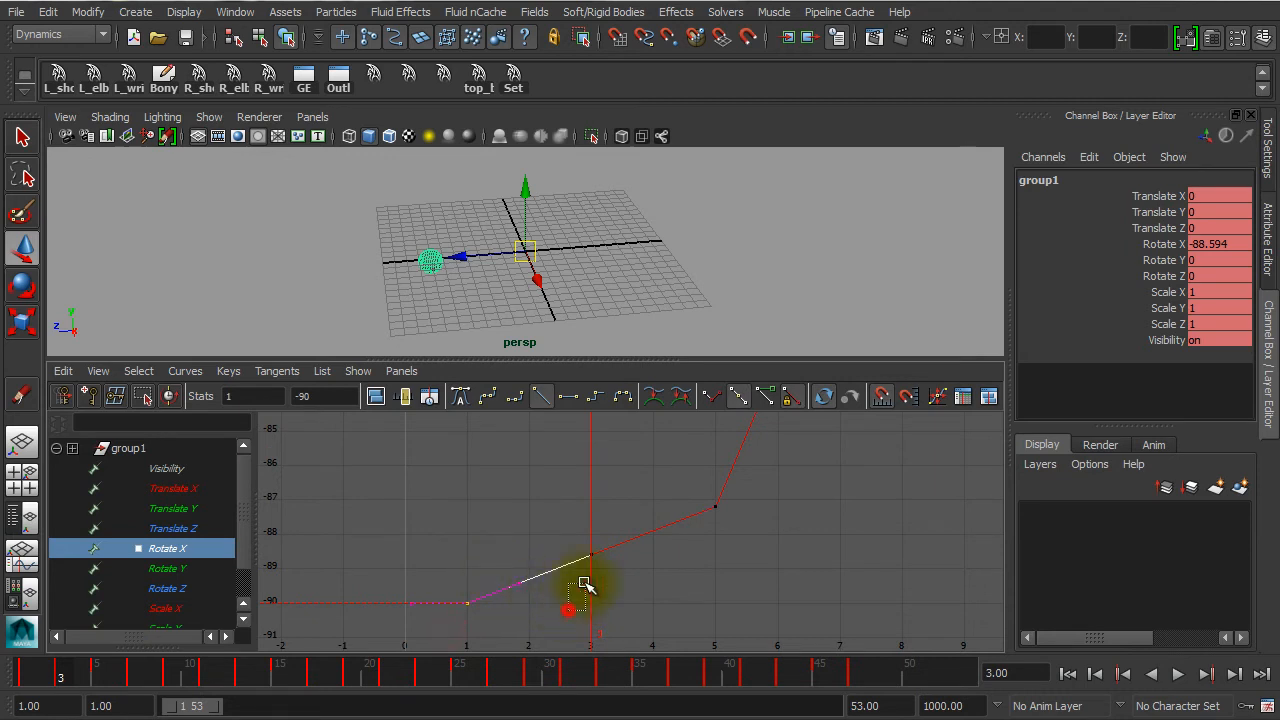
left_click_drag(662, 574, 744, 488)
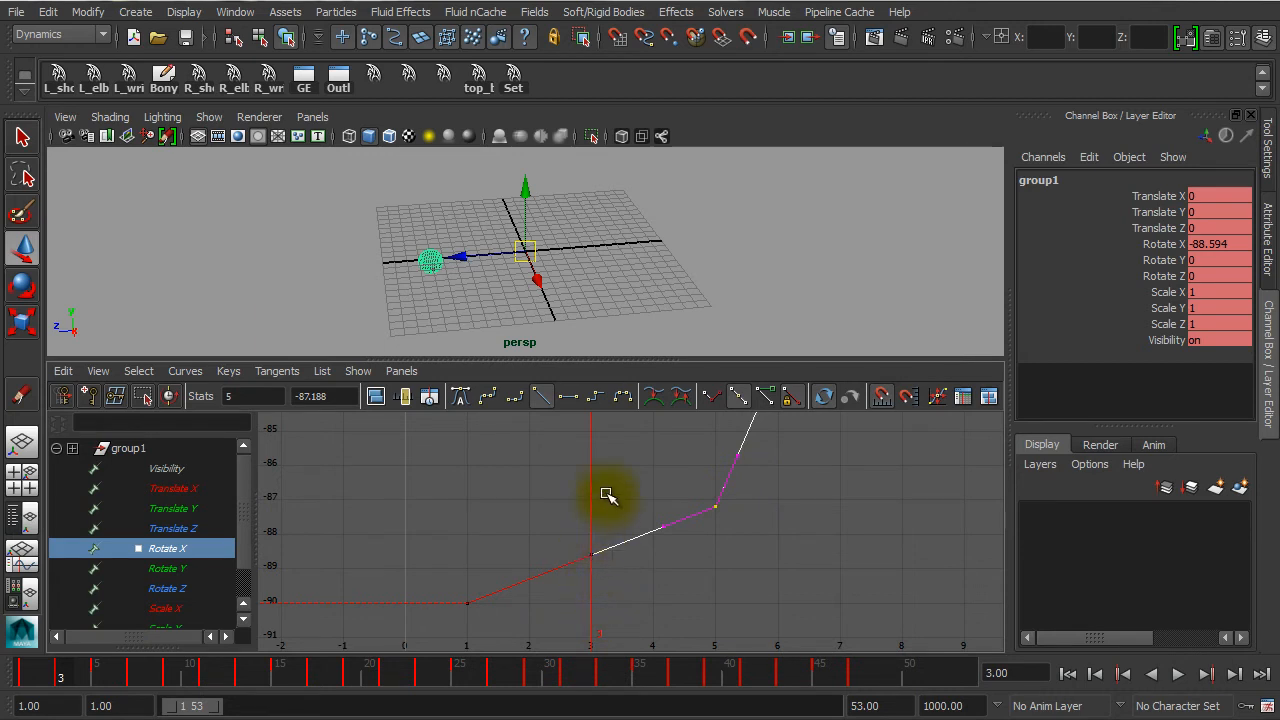
left_click(655, 594)
left_click_drag(615, 573, 618, 575)
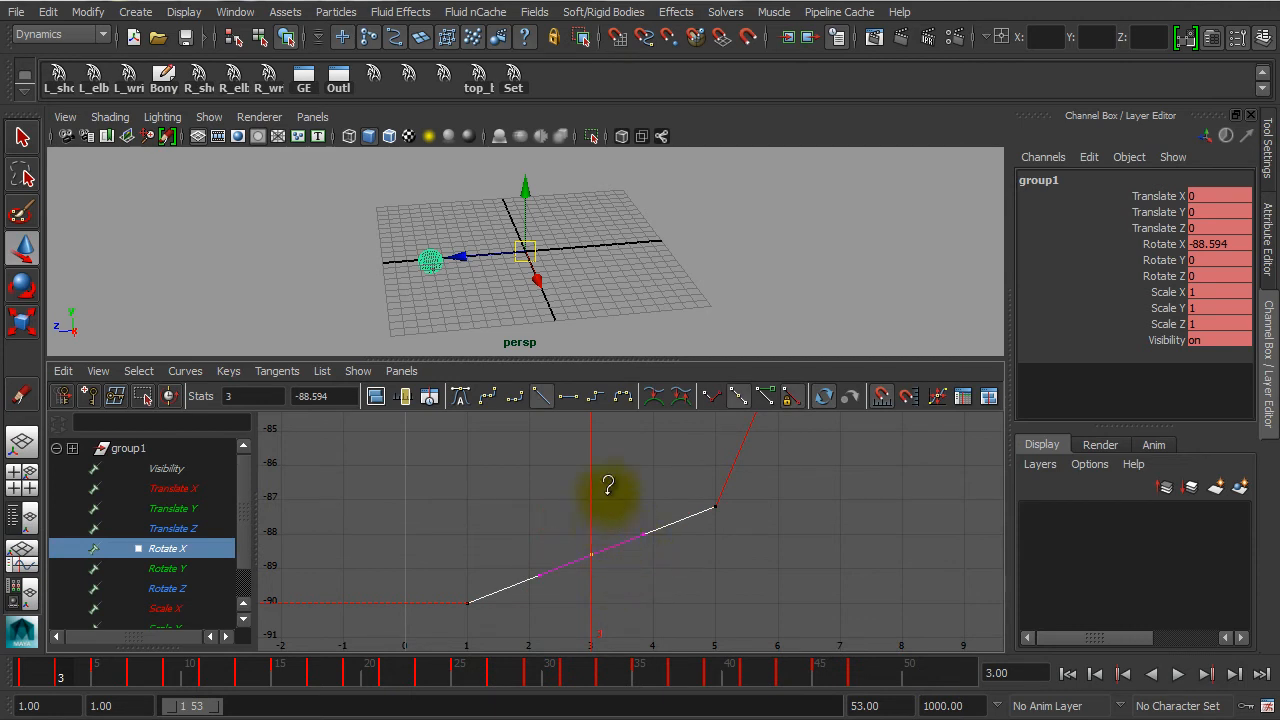
middle_click_drag(608, 500, 611, 518)
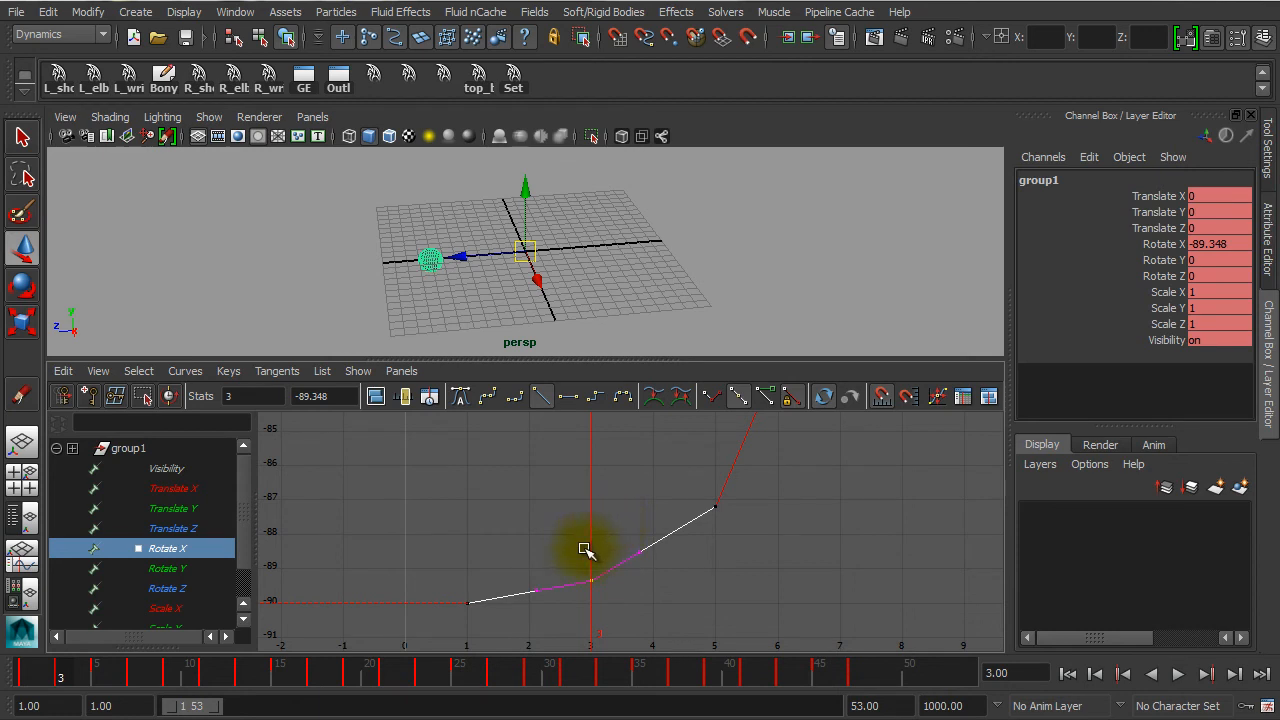
- With the Move tool, fine-tune the height of the frame 3 Rotate X key to about -89.38
left_click(22, 250)
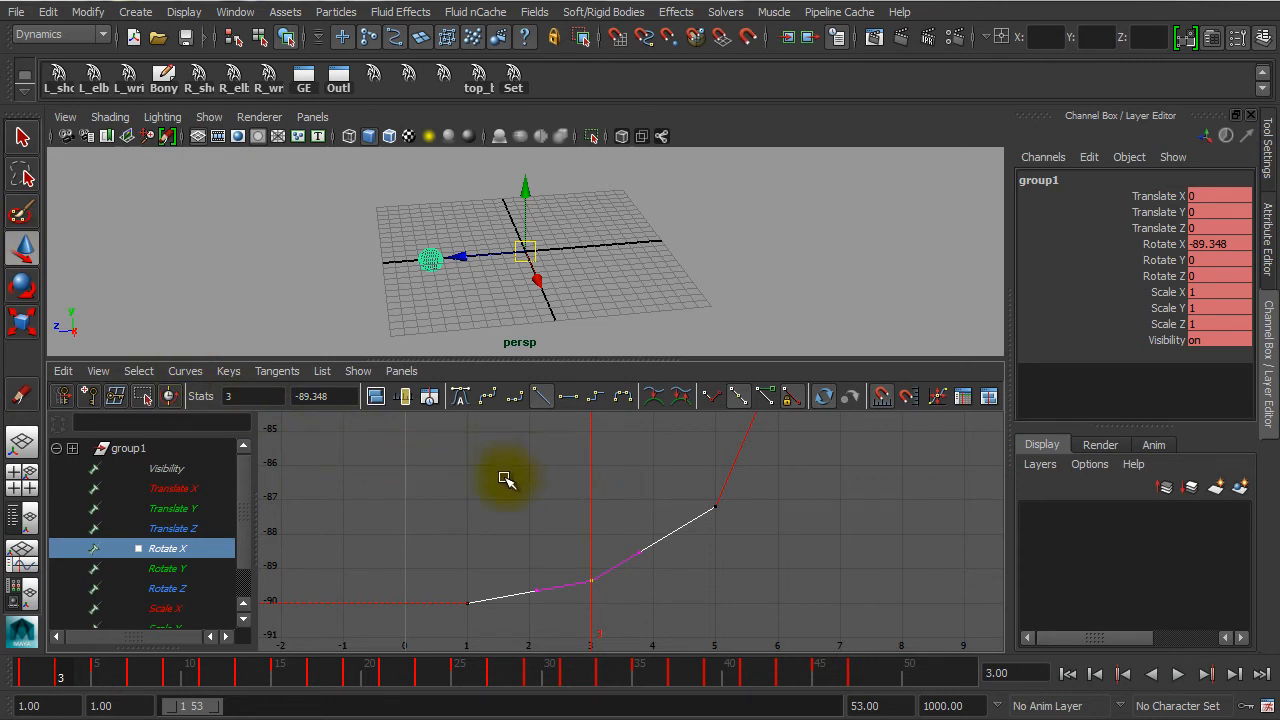
right_click_drag(501, 449, 510, 490, "alt")
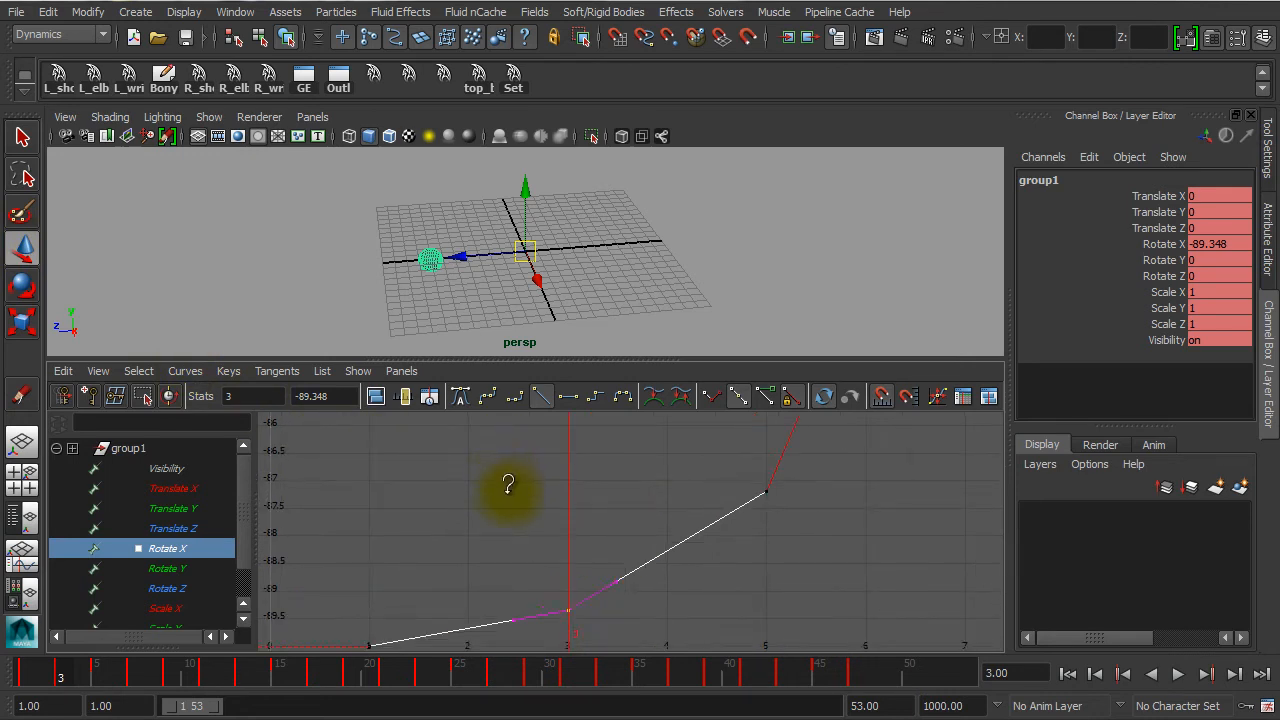
middle_click_drag(508, 484, 530, 504)
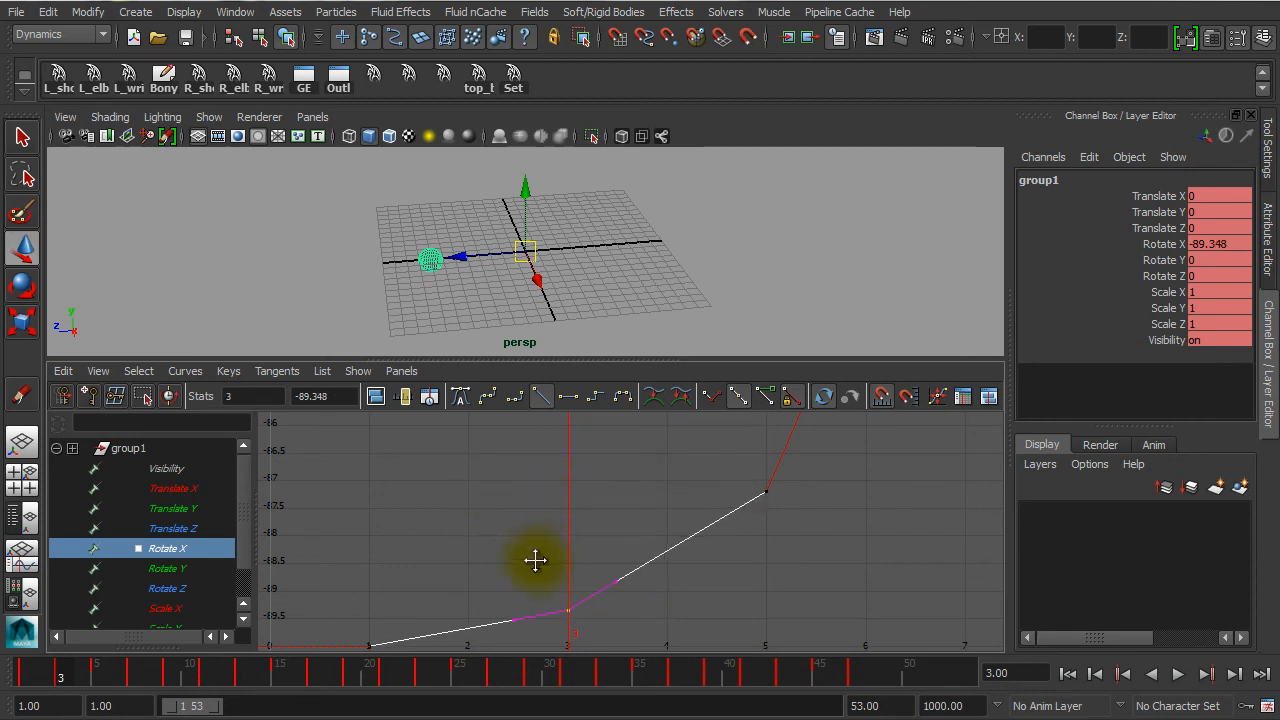
middle_click_drag(535, 560, 514, 523)
middle_click_drag(555, 560, 576, 584)
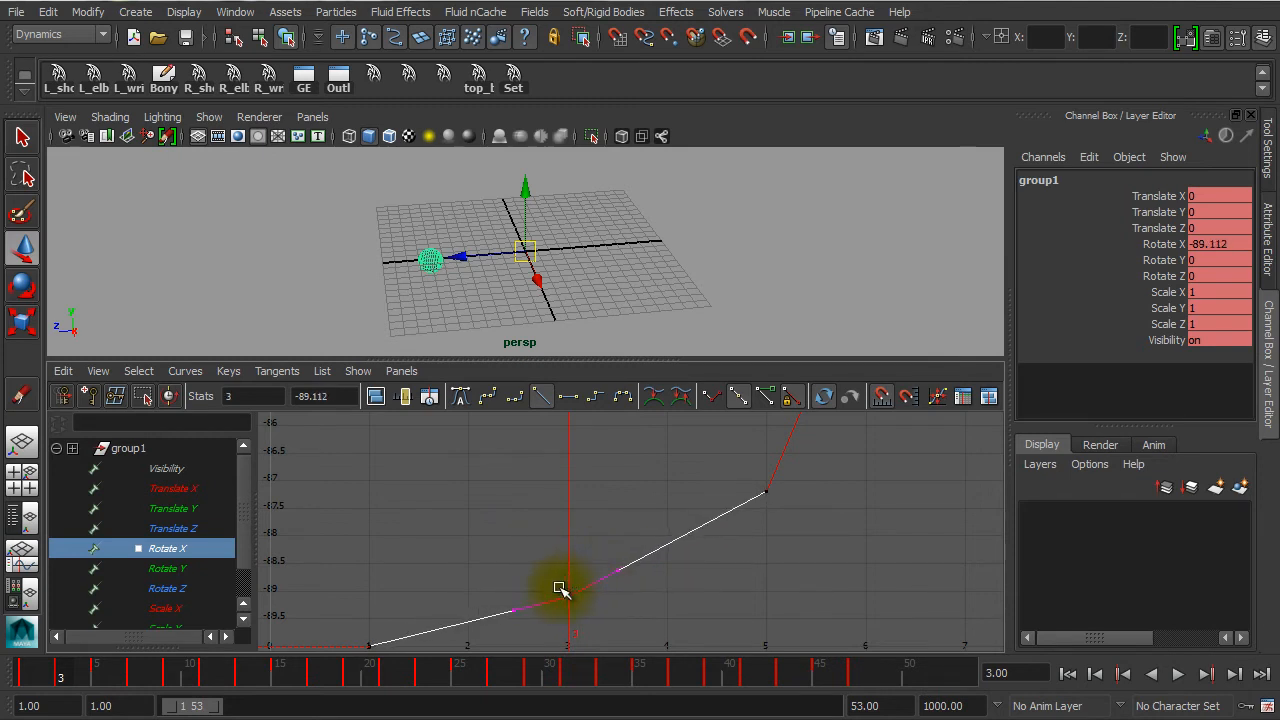
right_click_drag(559, 588, 486, 551, "alt")
left_click(645, 592)
left_click_drag(610, 533, 590, 578)
left_click(716, 549)
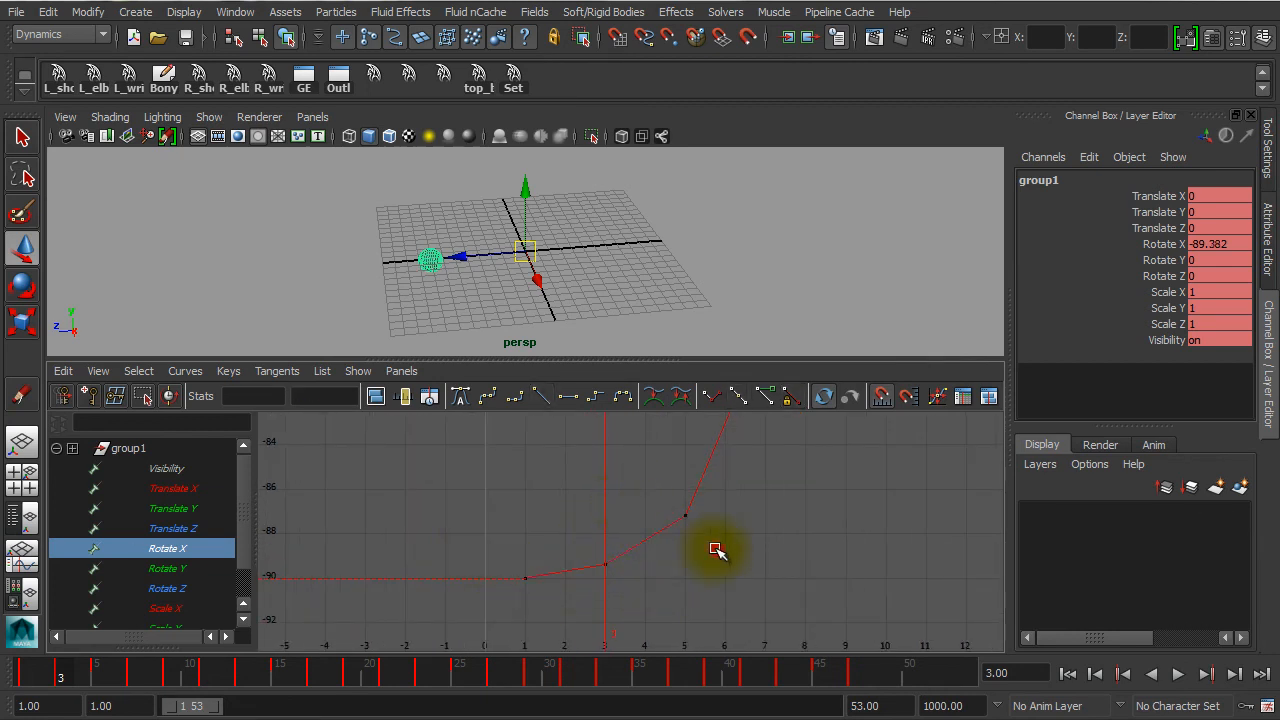
- Select the Rotate X keys at frames 23 and 27 beside the peak and raise them together to about 89.24
key("a")
left_click(665, 549)
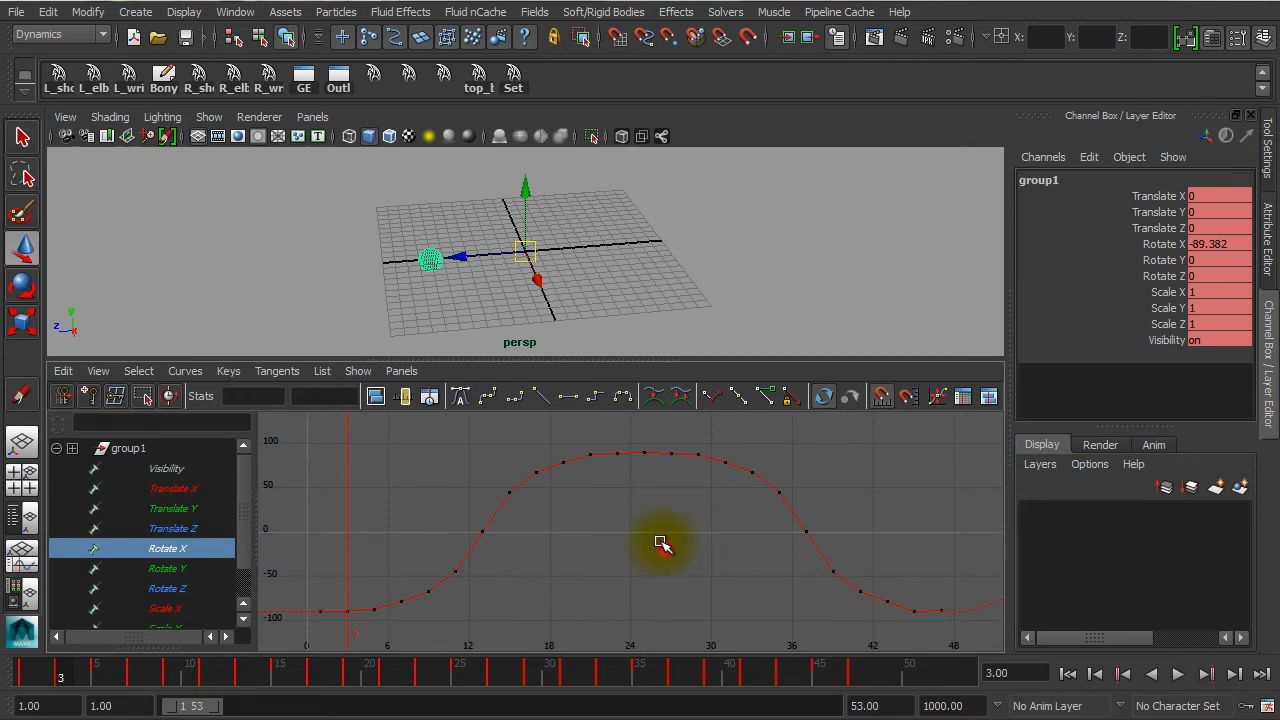
left_click_drag(601, 497, 736, 431, "ctrl+alt")
right_click_drag(657, 583, 637, 446, "alt+shift")
right_click_drag(720, 545, 475, 610, "alt")
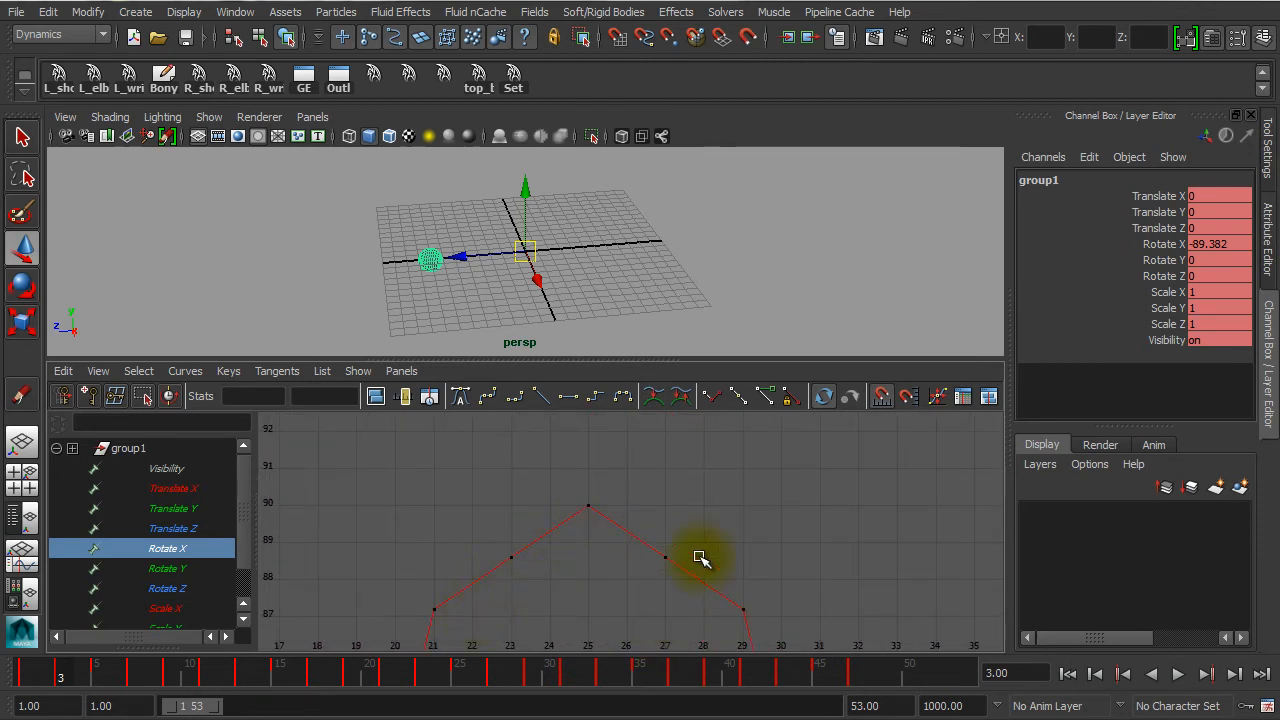
left_click(560, 599)
left_click_drag(468, 585, 718, 540)
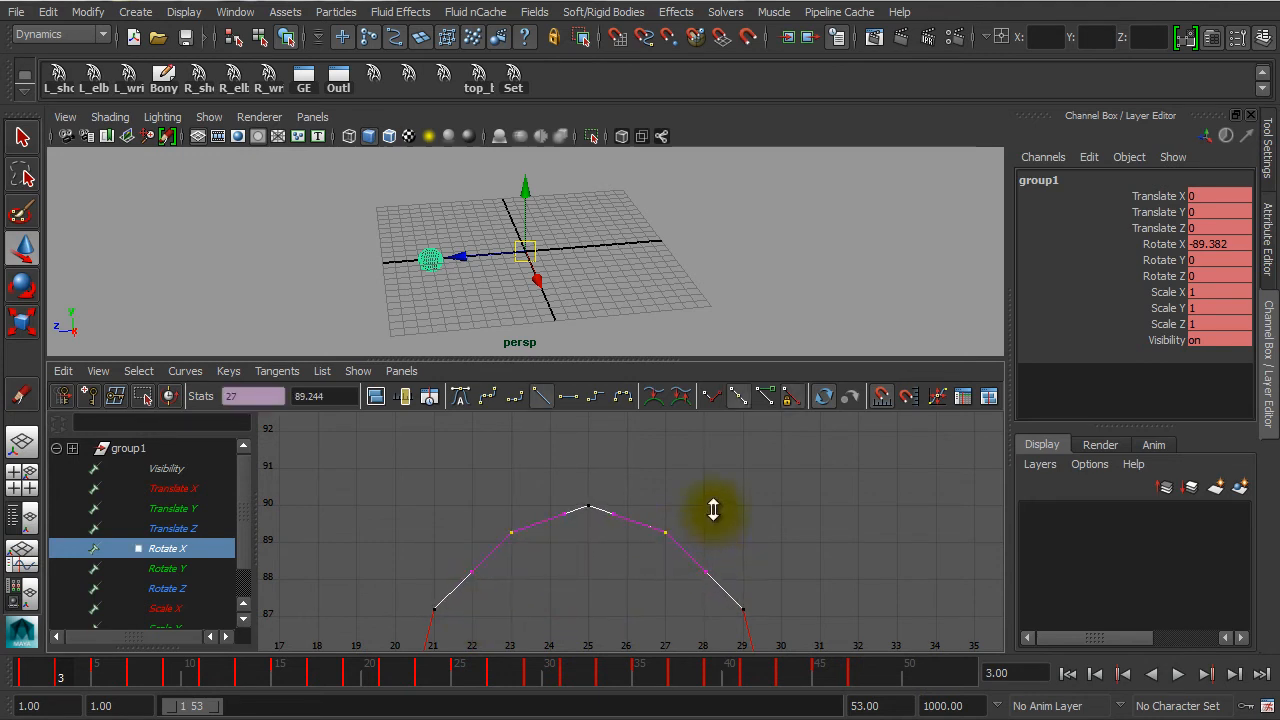
middle_click_drag(713, 510, 713, 509, "shift")
left_click(754, 513)
- Compare the values of matching Rotate X keys on the rising and falling sides, such as frames 9 and 41 and frames 7 and 43
right_click_drag(803, 551, 710, 547, "alt")
middle_click_drag(717, 546, 683, 424, "alt")
middle_click_drag(754, 612, 733, 545, "alt")
right_click_drag(757, 552, 657, 555, "alt")
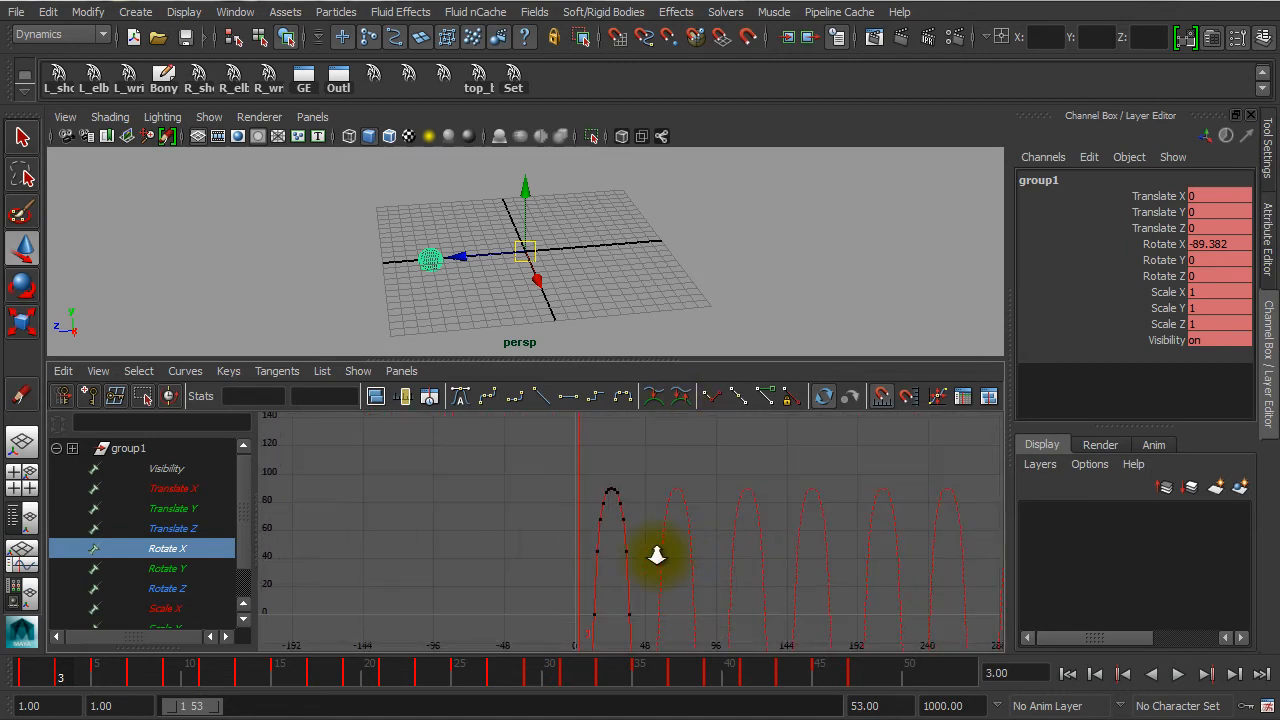
middle_click_drag(671, 572, 664, 492, "alt")
right_click_drag(700, 574, 718, 616, "alt+shift")
left_click_drag(549, 617, 685, 535, "ctrl+alt")
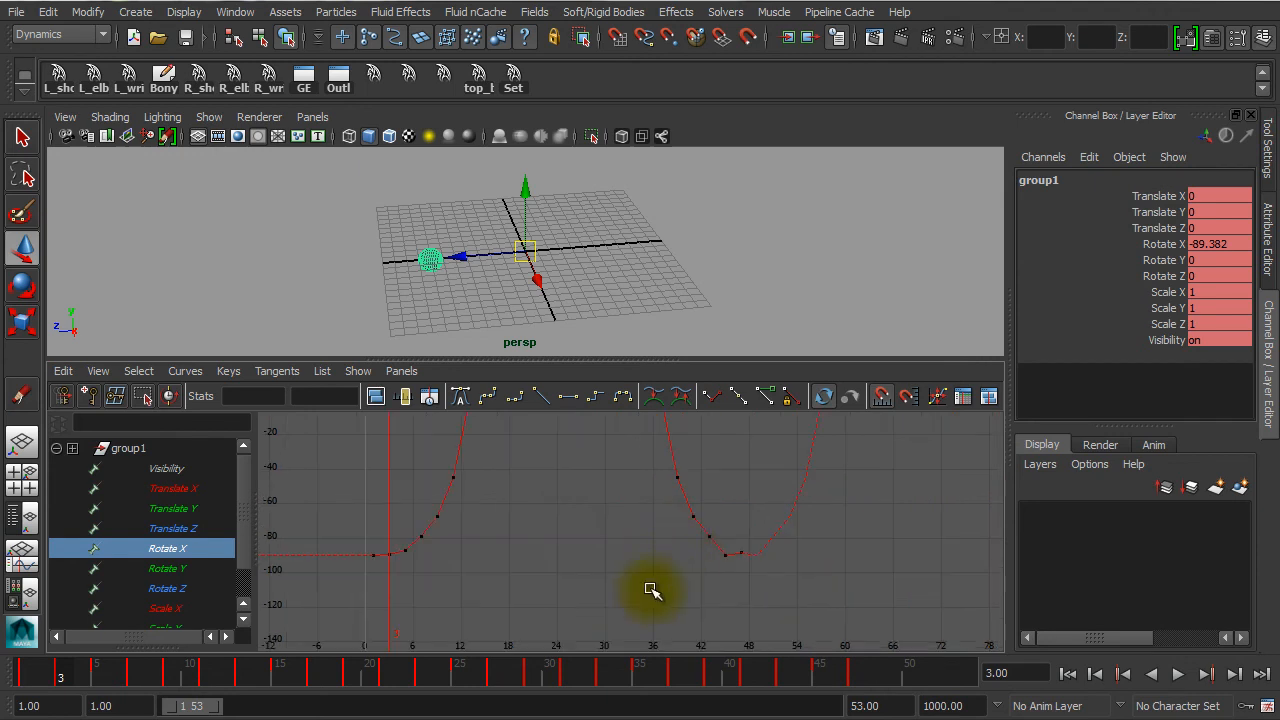
left_click_drag(406, 481, 722, 500)
left_click_drag(420, 520, 723, 540)
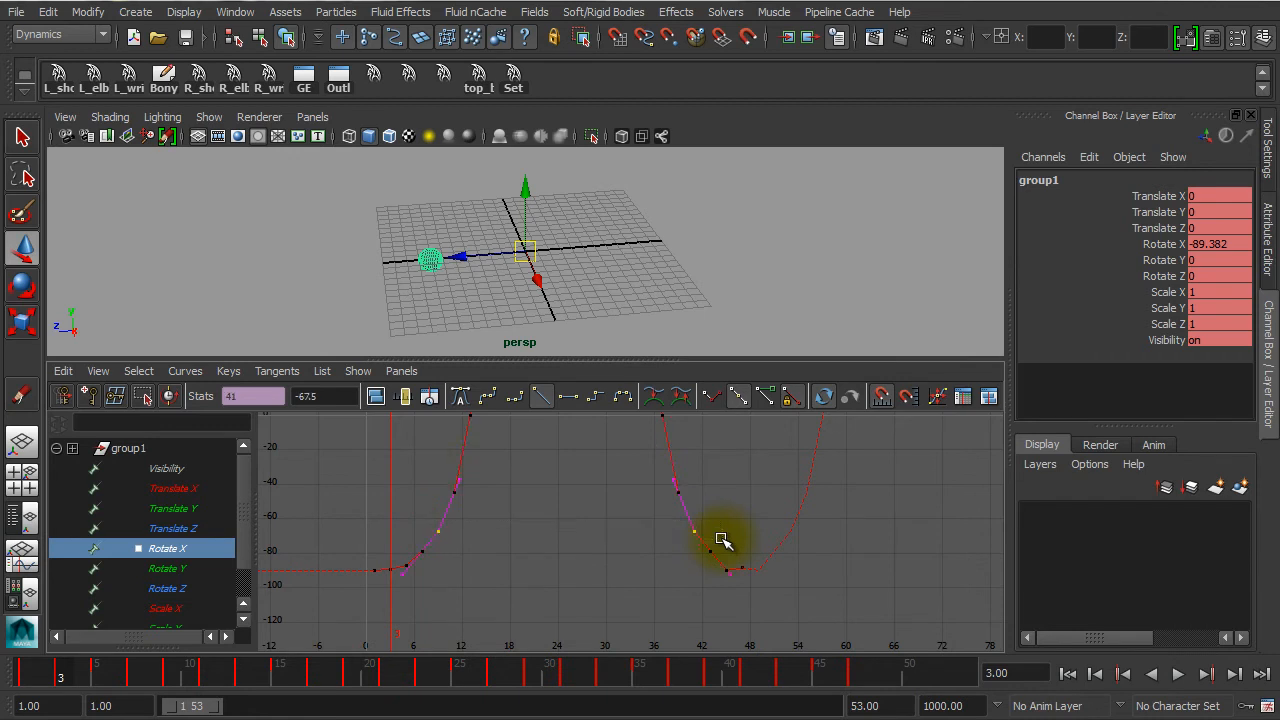
left_click(423, 552)
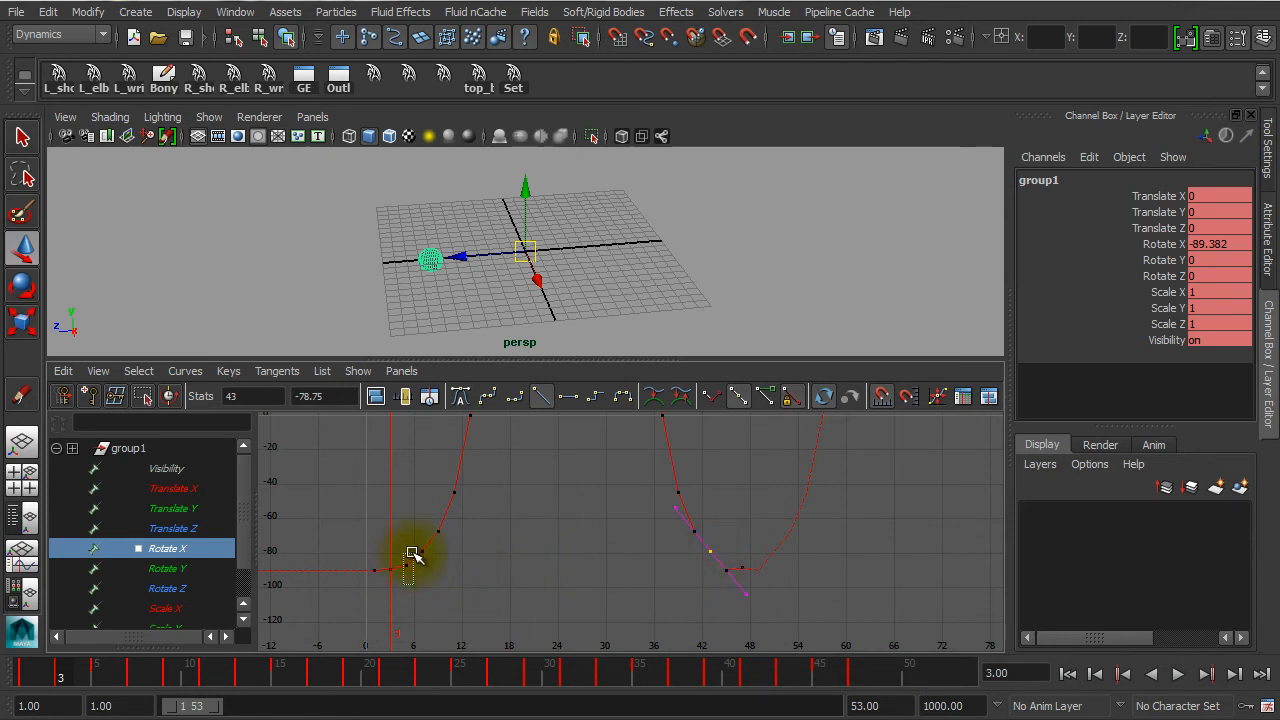
left_click(471, 563)
left_click_drag(411, 548, 469, 566)
left_click(442, 581)
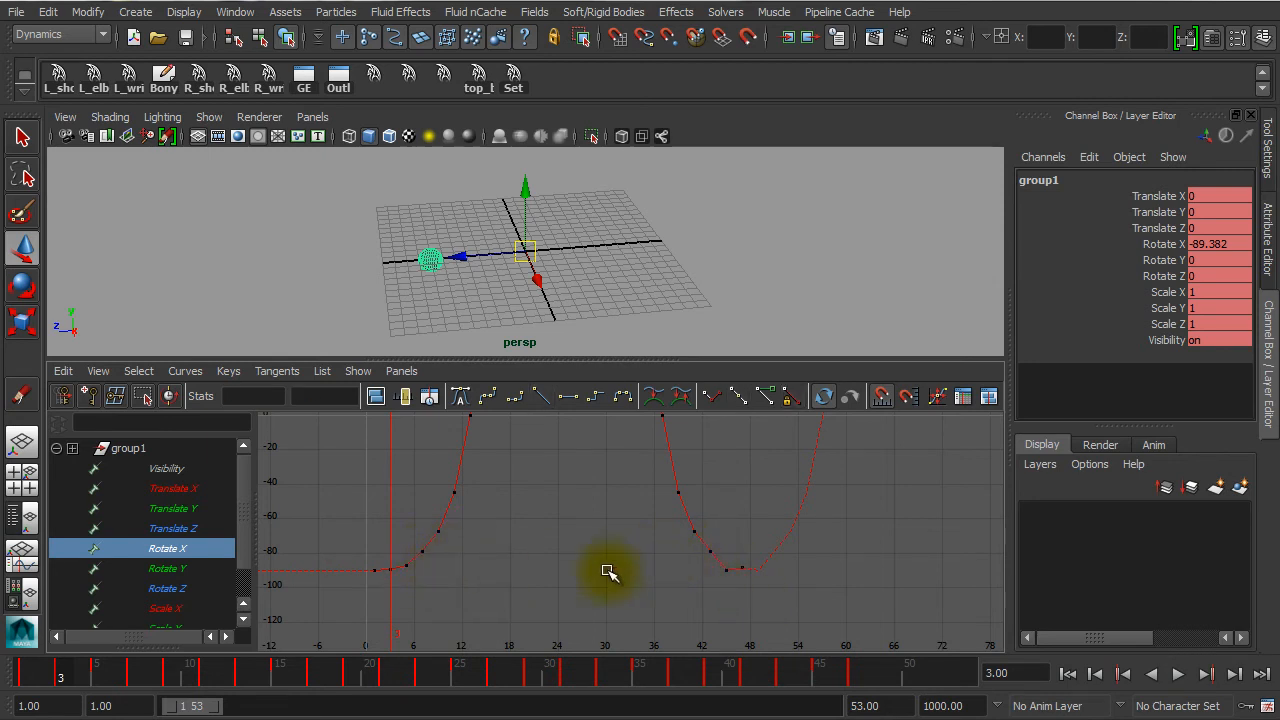
- Copy the value of the frame 5 Rotate X key, -87.188, to the key at frame 45
right_click_drag(587, 590, 599, 588, "alt")
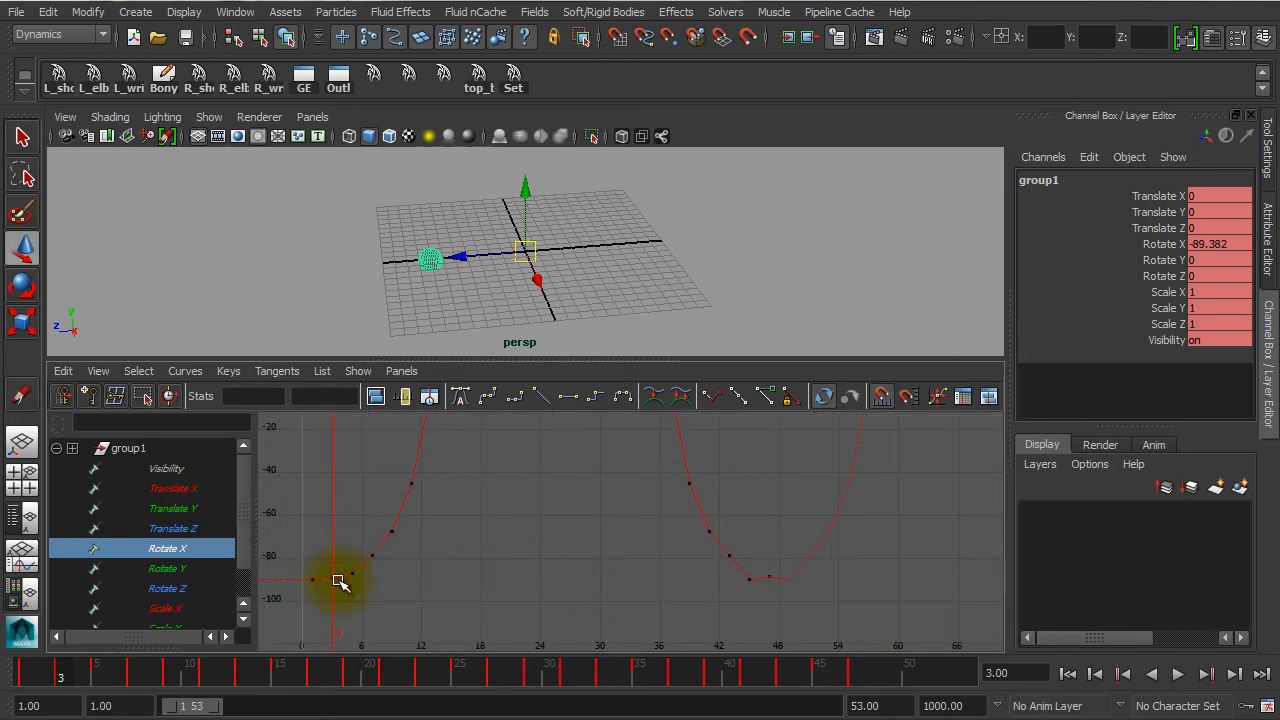
left_click_drag(347, 563, 367, 585)
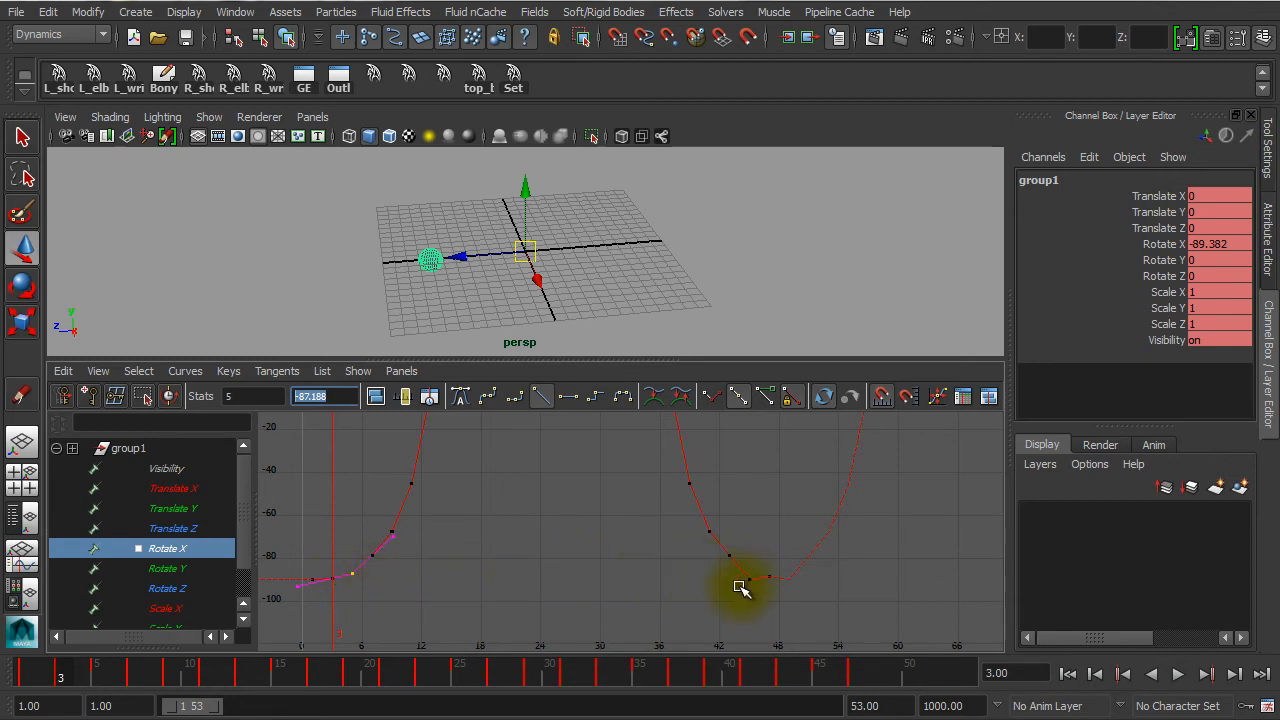
left_click_drag(736, 588, 757, 572)
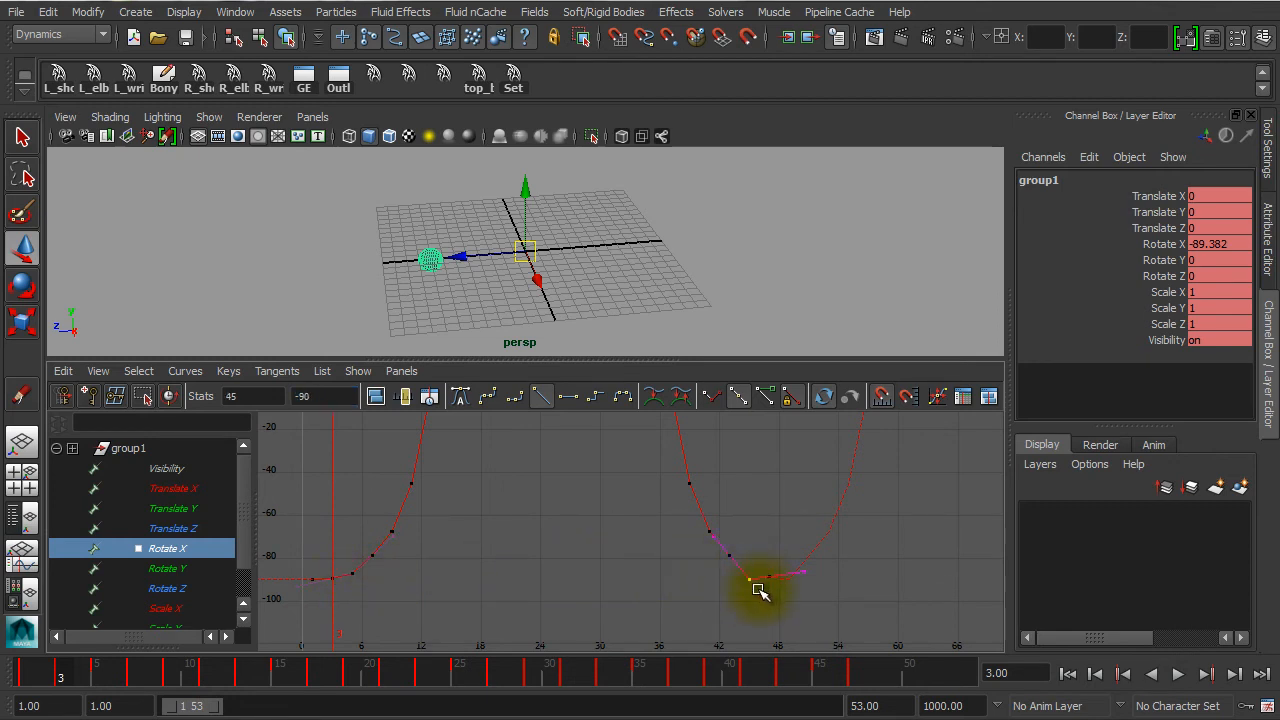
middle_click_drag(721, 572, 754, 545)
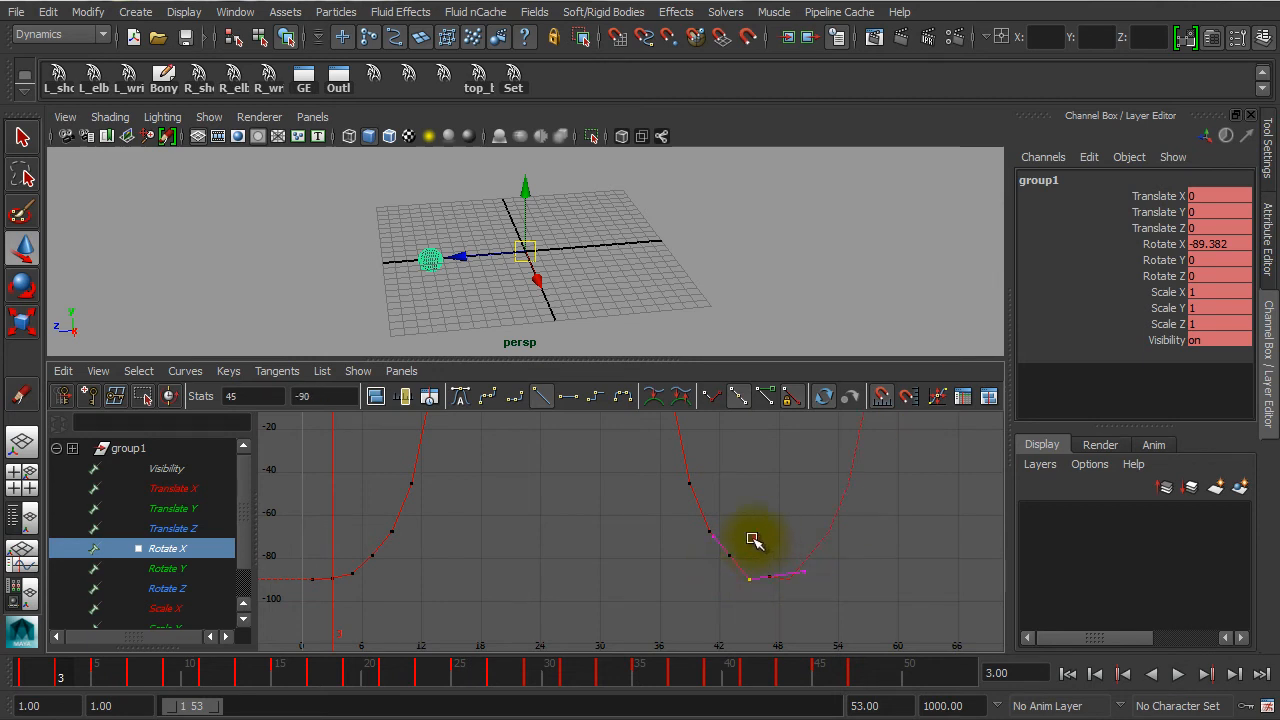
left_click_drag(721, 610, 758, 571)
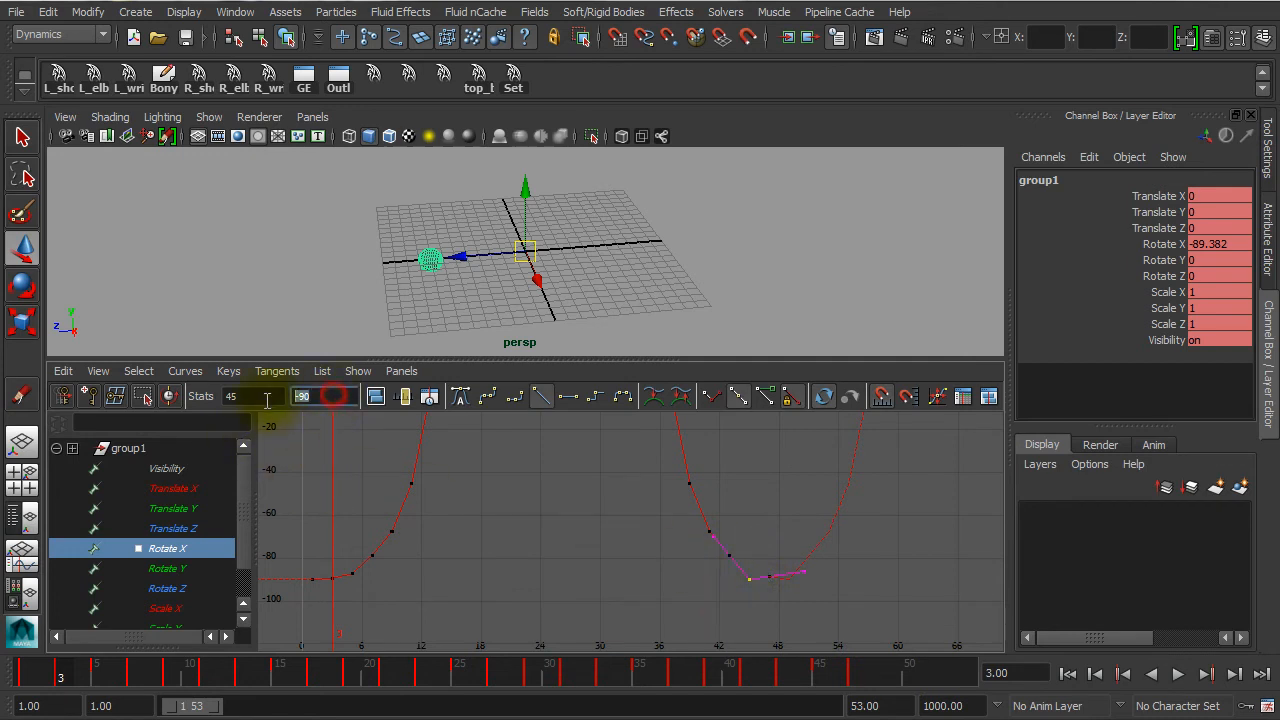
type("-87.188")
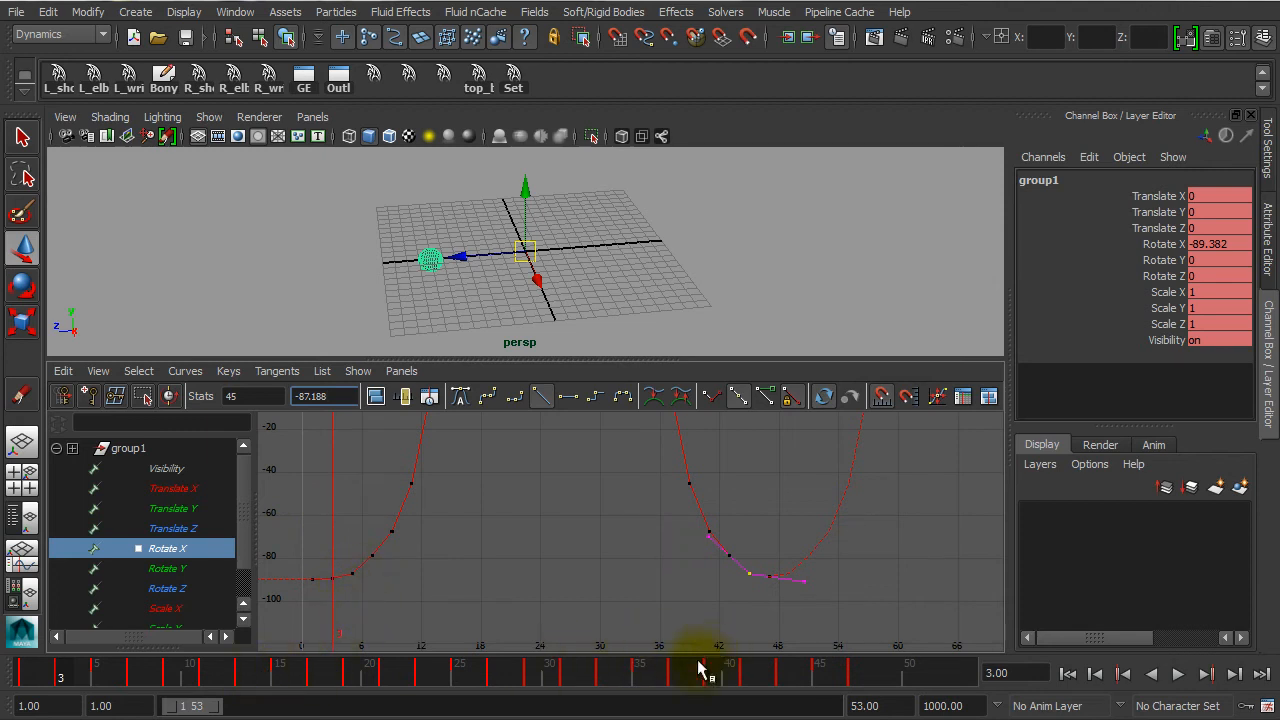
- Set the current time to frame 47 and copy the frame 3 Rotate X key's value, -89.382, to the key at frame 47
left_click_drag(692, 676, 818, 680)
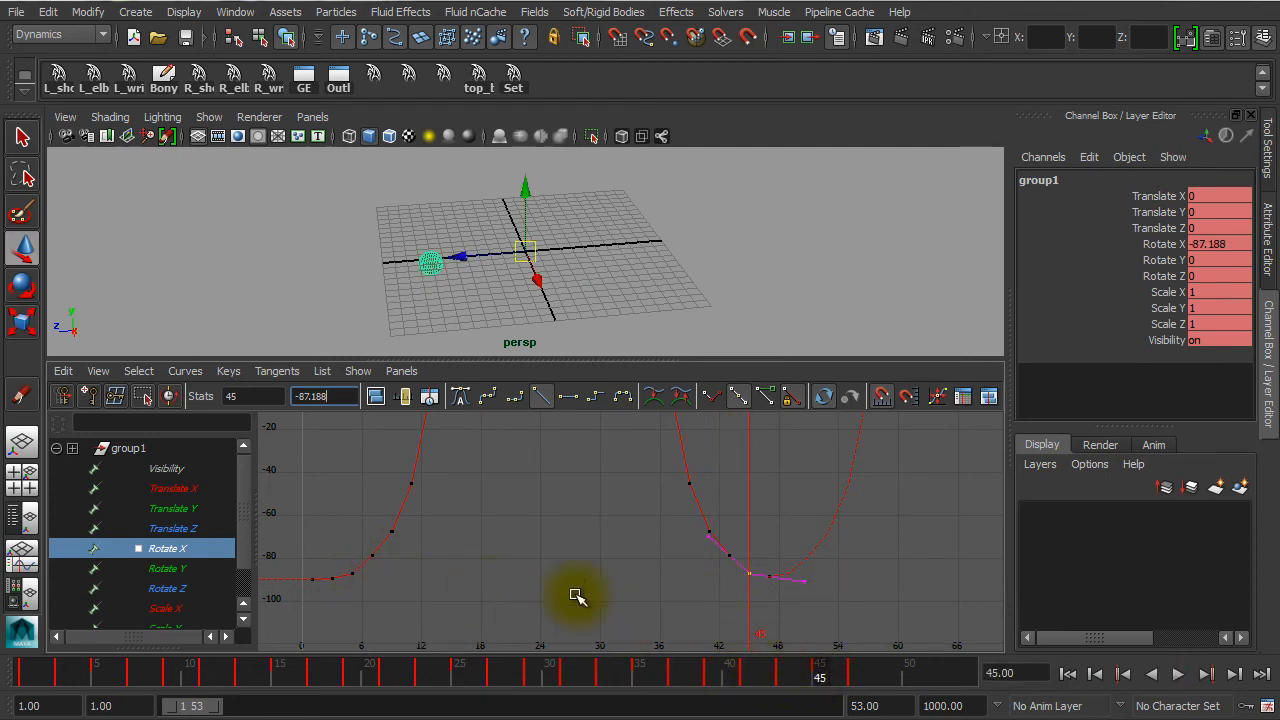
left_click_drag(818, 680, 855, 680)
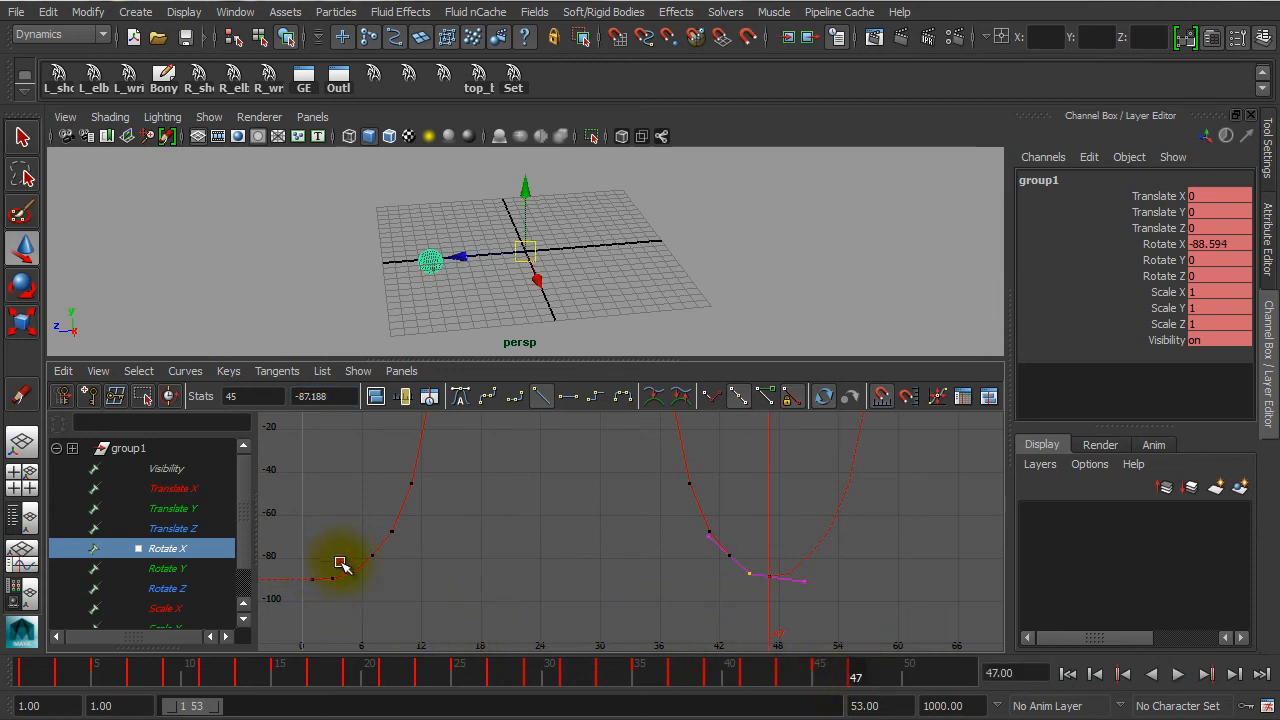
left_click_drag(342, 560, 328, 592)
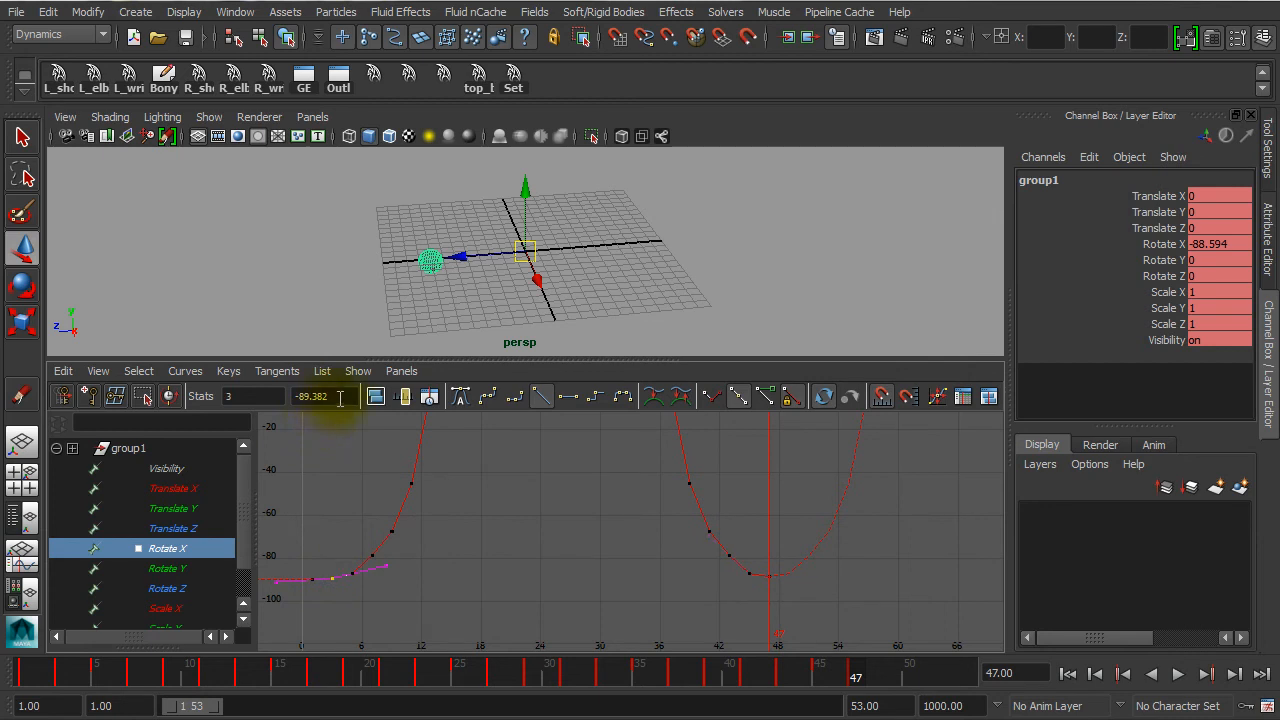
left_click_drag(340, 398, 279, 400)
key("ctrl+c")
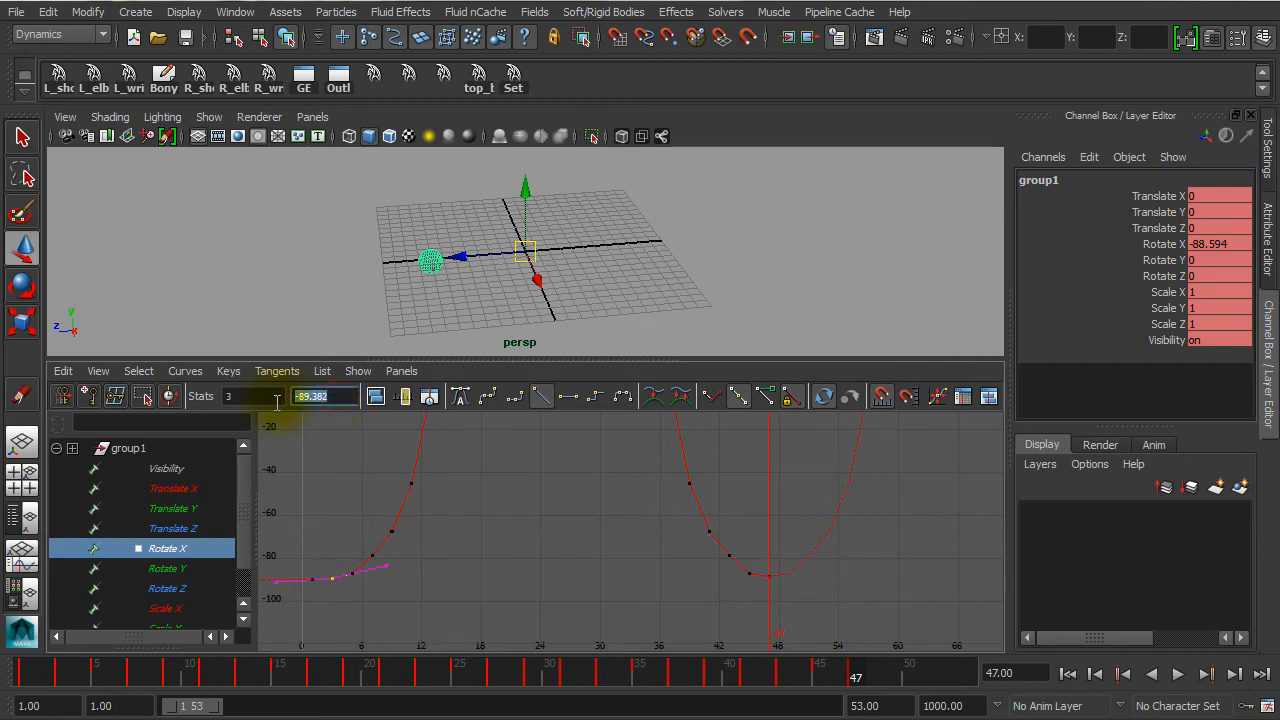
left_click(829, 589)
left_click_drag(792, 552, 764, 598)
left_click_drag(344, 396, 287, 397)
key("ctrl+v")
key("Return")
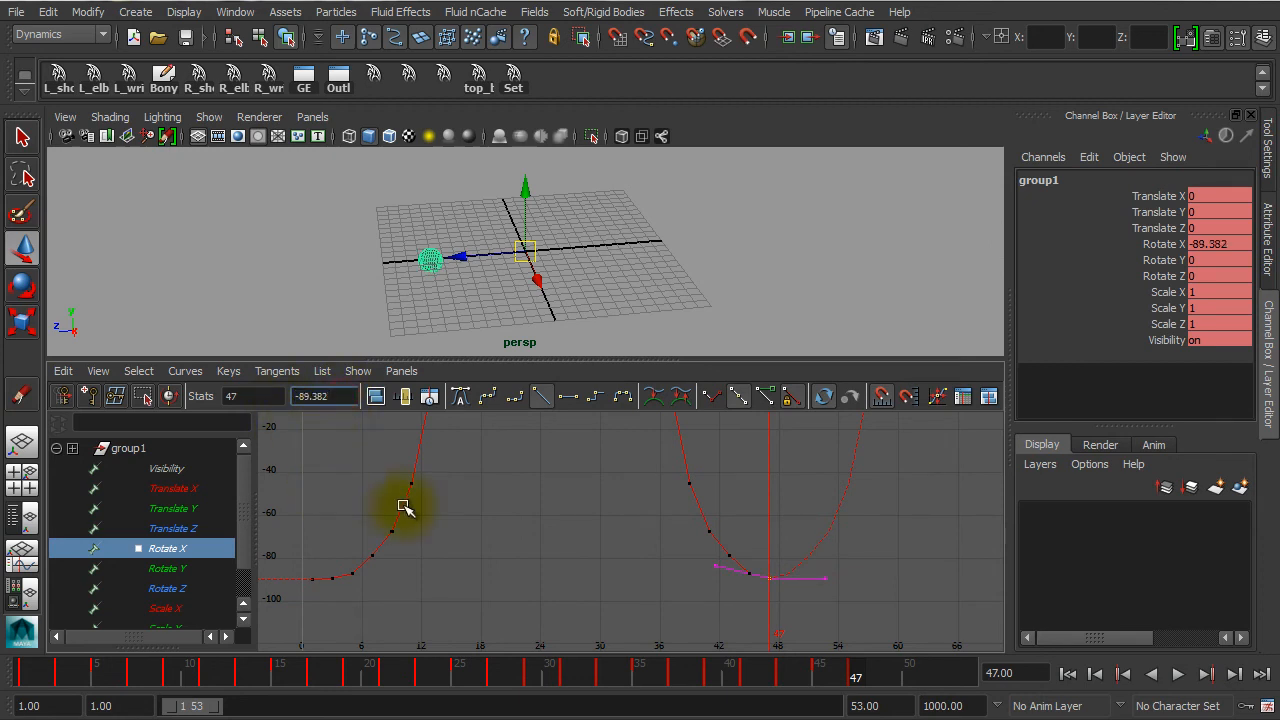
- Add a Rotate X key at frame 49 and set its value to -90, matching the key at frame 1
left_click_drag(862, 684, 893, 684)
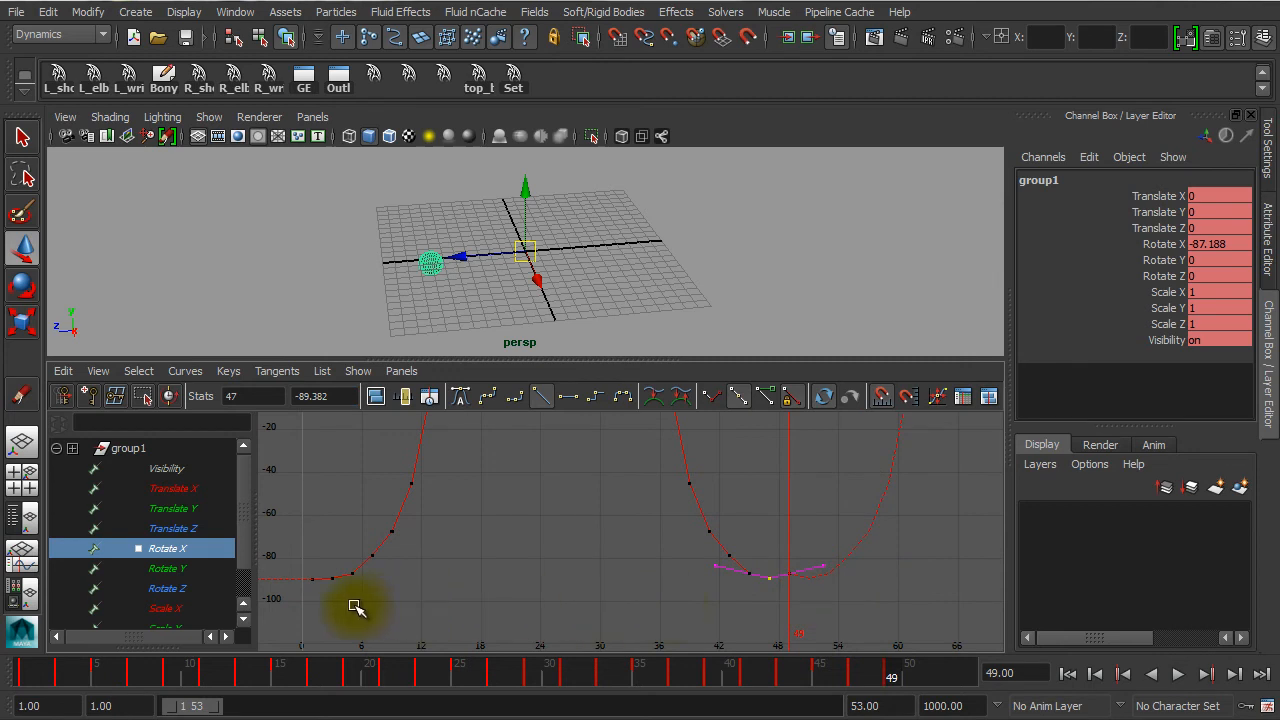
left_click_drag(286, 591, 322, 562)
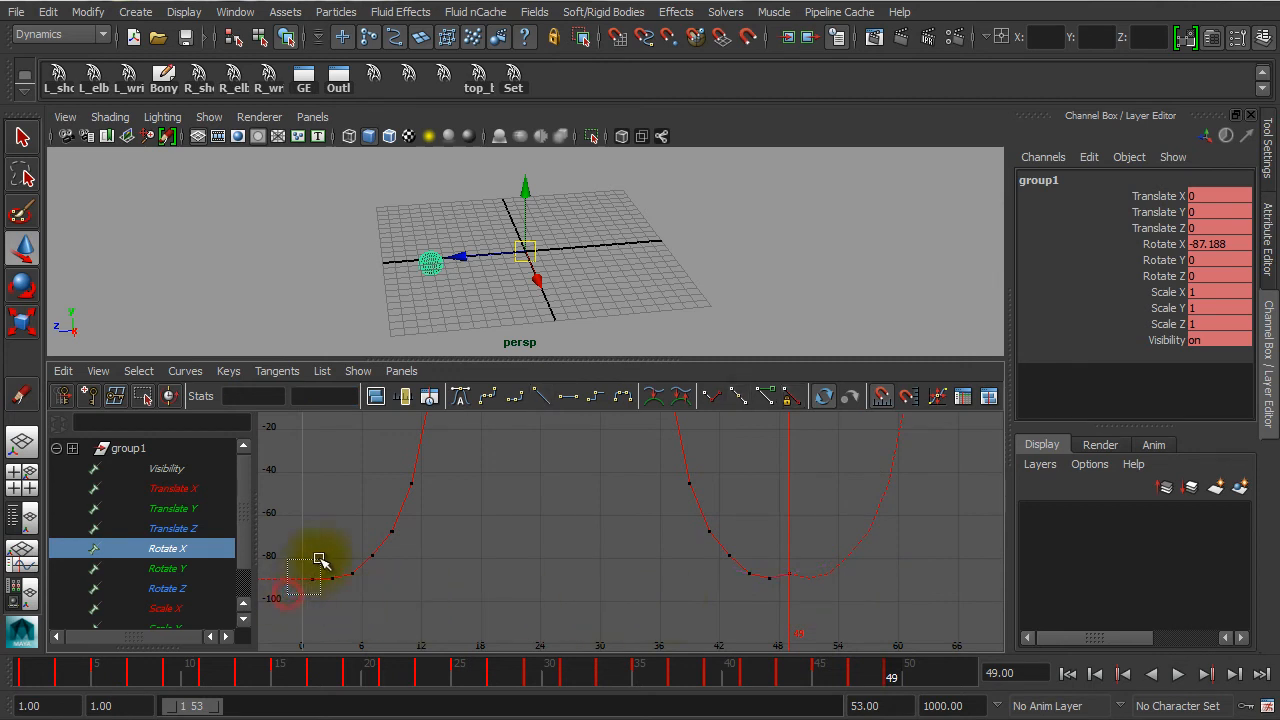
left_click_drag(338, 397, 292, 400)
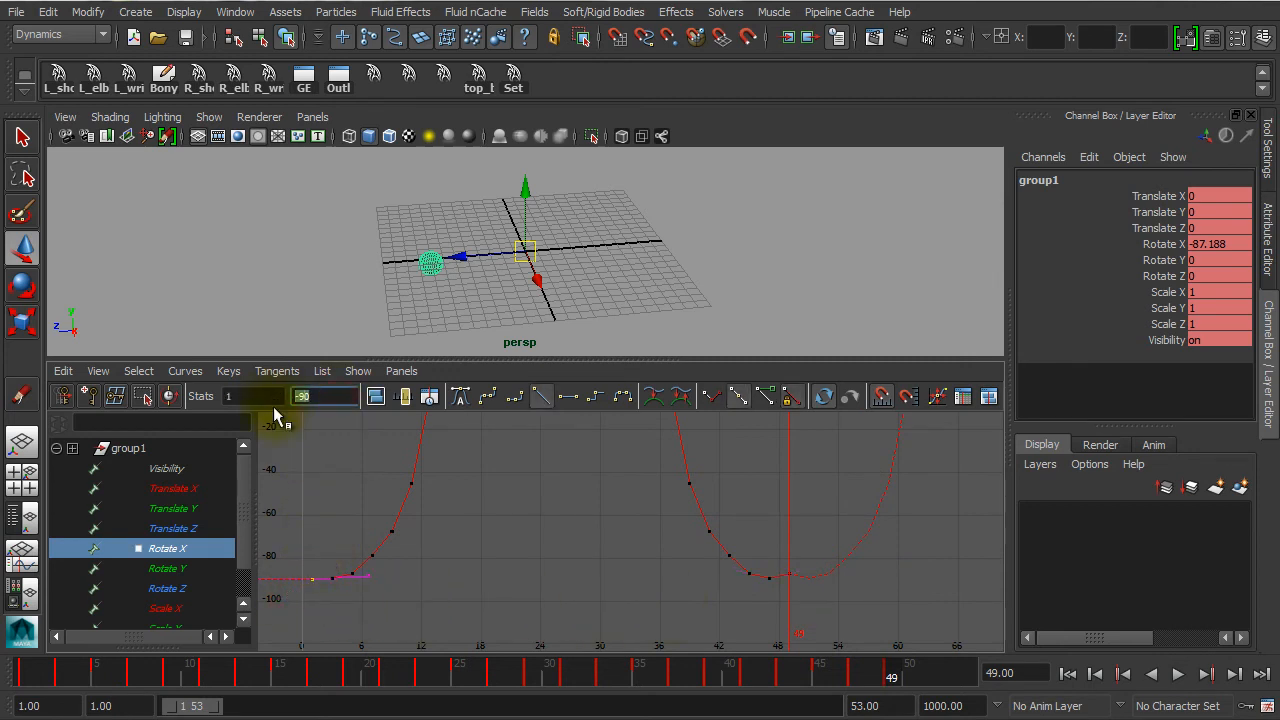
left_click(822, 616)
left_click_drag(800, 552, 785, 587)
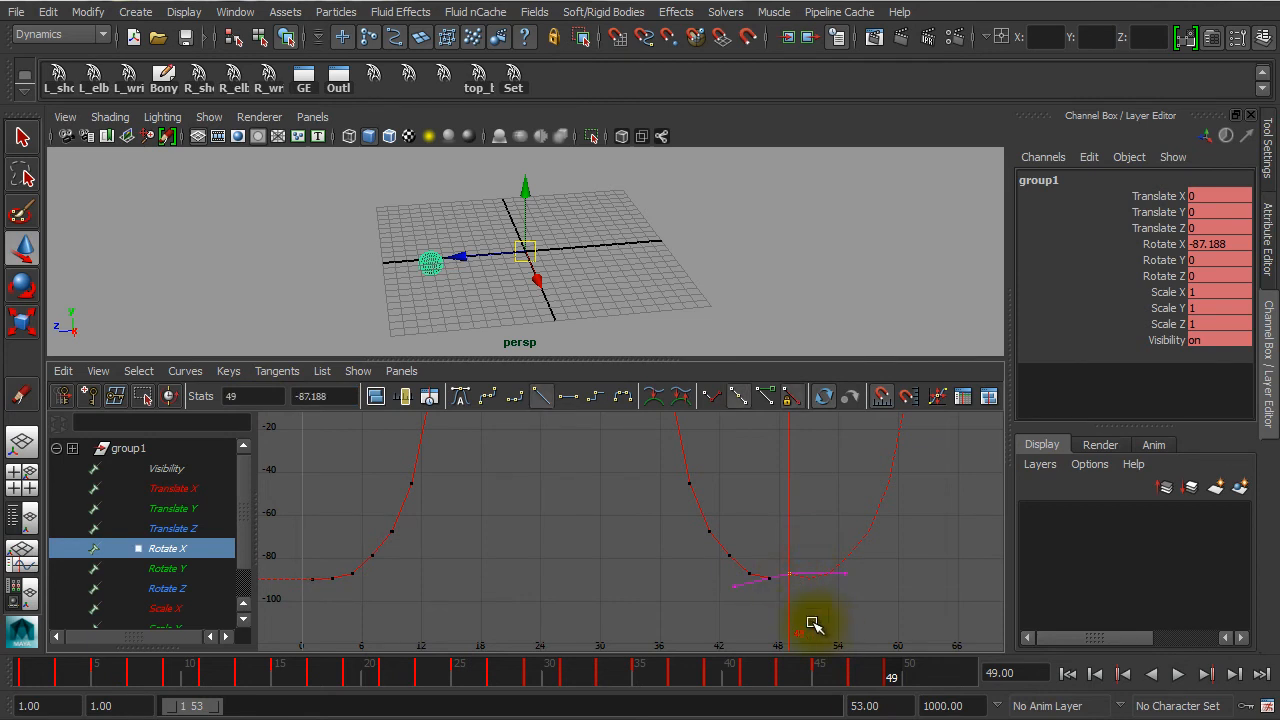
left_click_drag(336, 397, 276, 400)
type("-90")
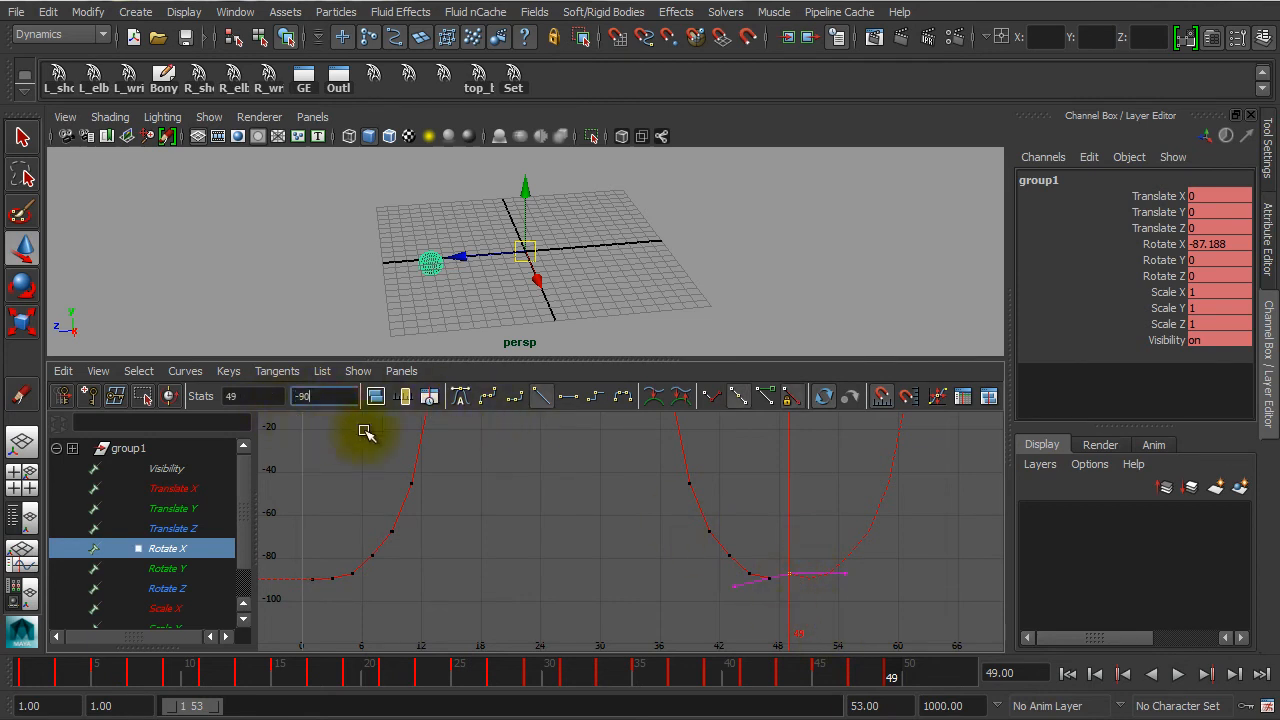
left_click(657, 614)
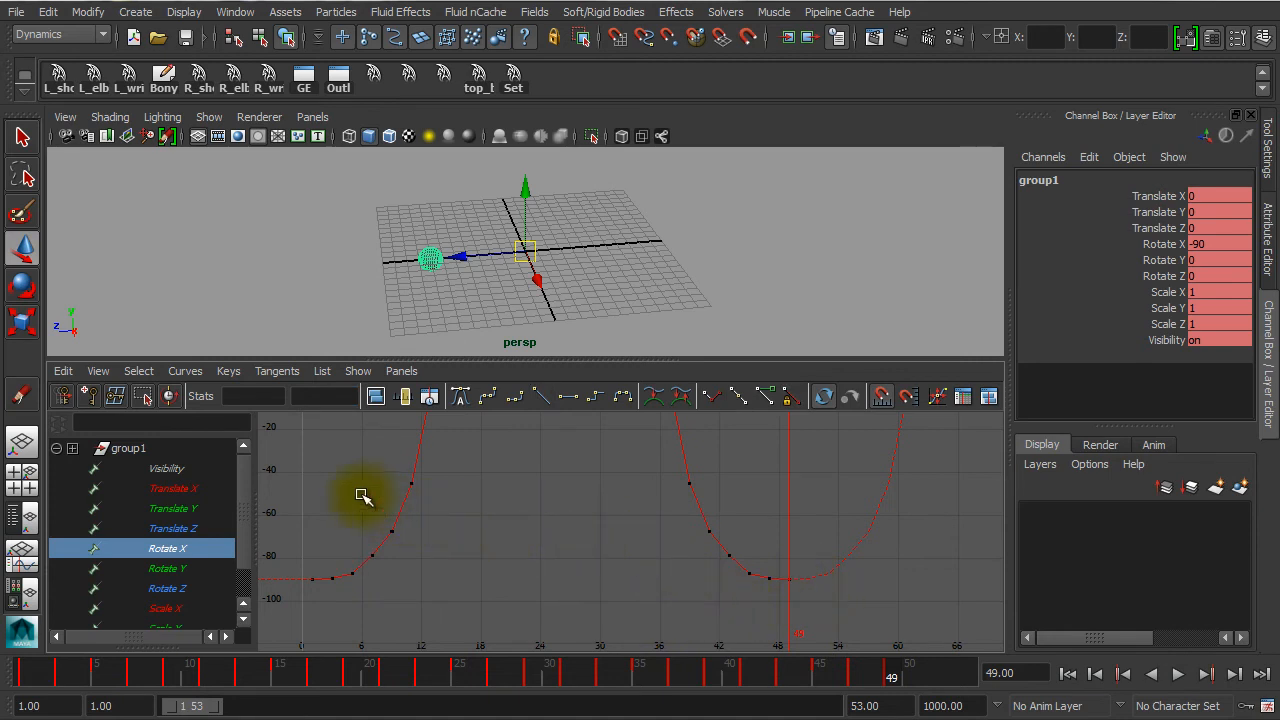
- Check the symmetry of matching Rotate X keys, such as frames 7 and 43, undoing any accidental key move
left_click_drag(363, 495, 730, 541)
left_click_drag(343, 550, 752, 566)
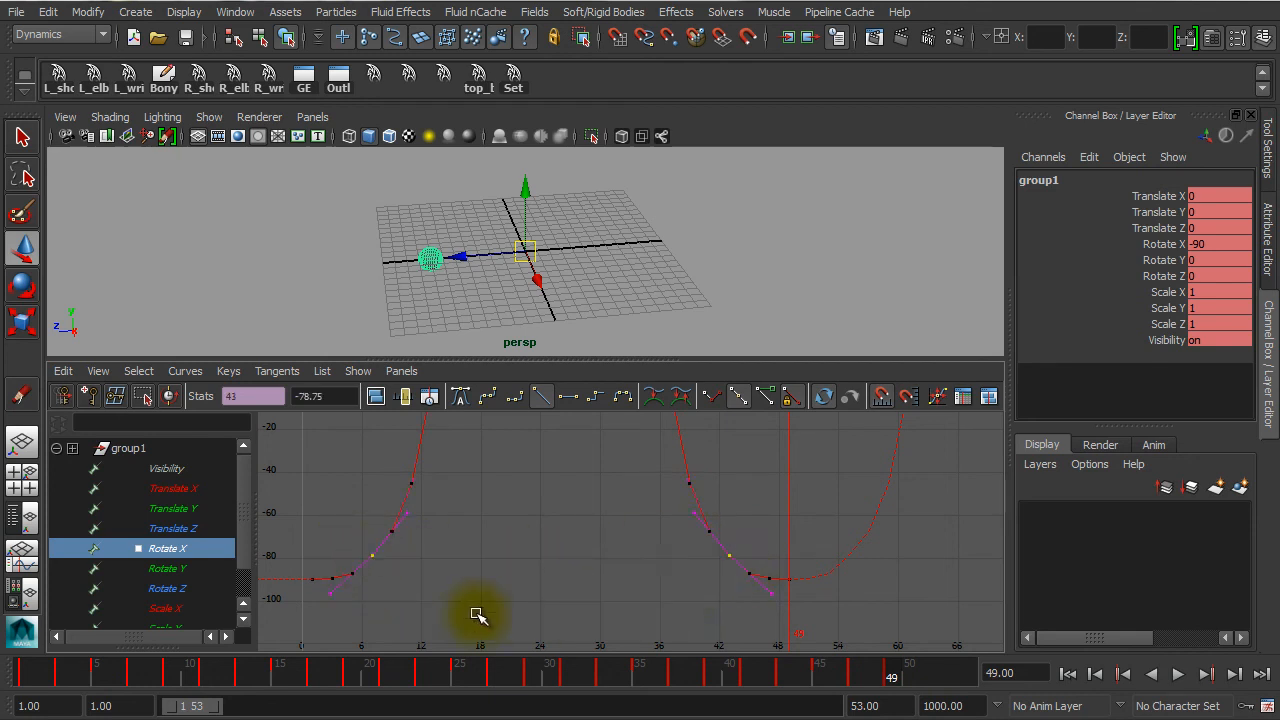
middle_click_drag(347, 567, 542, 579)
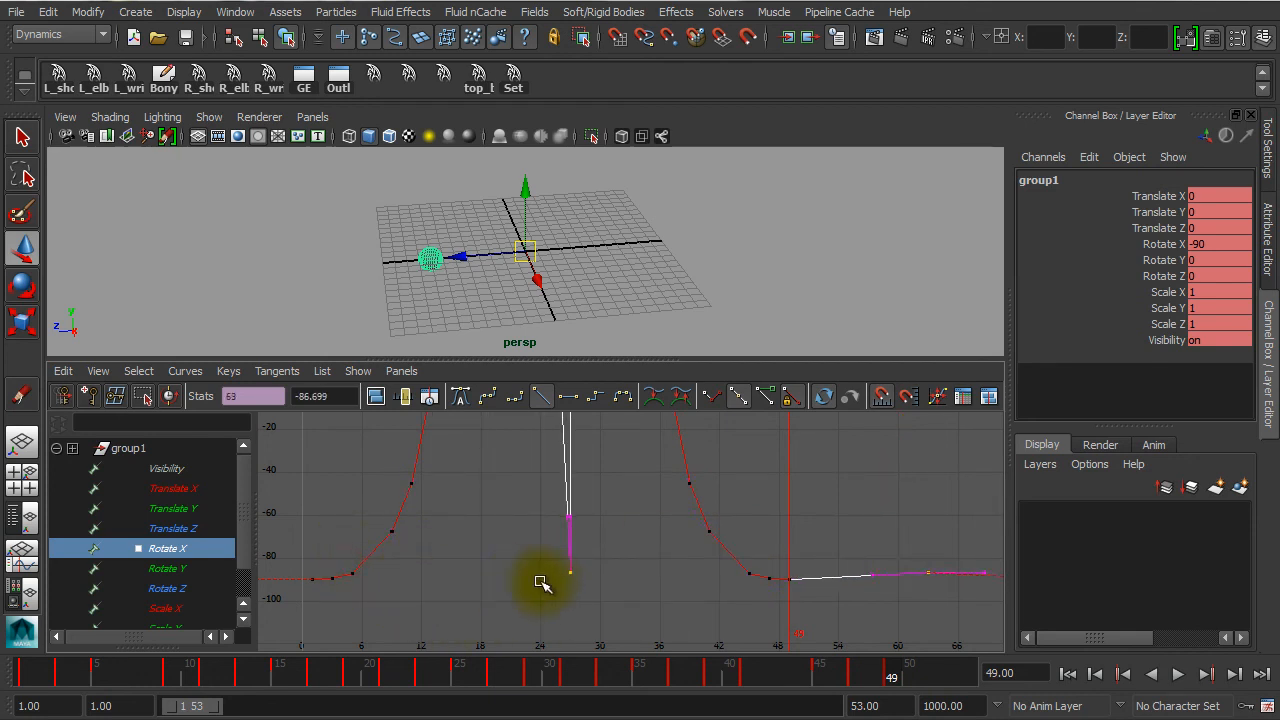
left_click(453, 575)
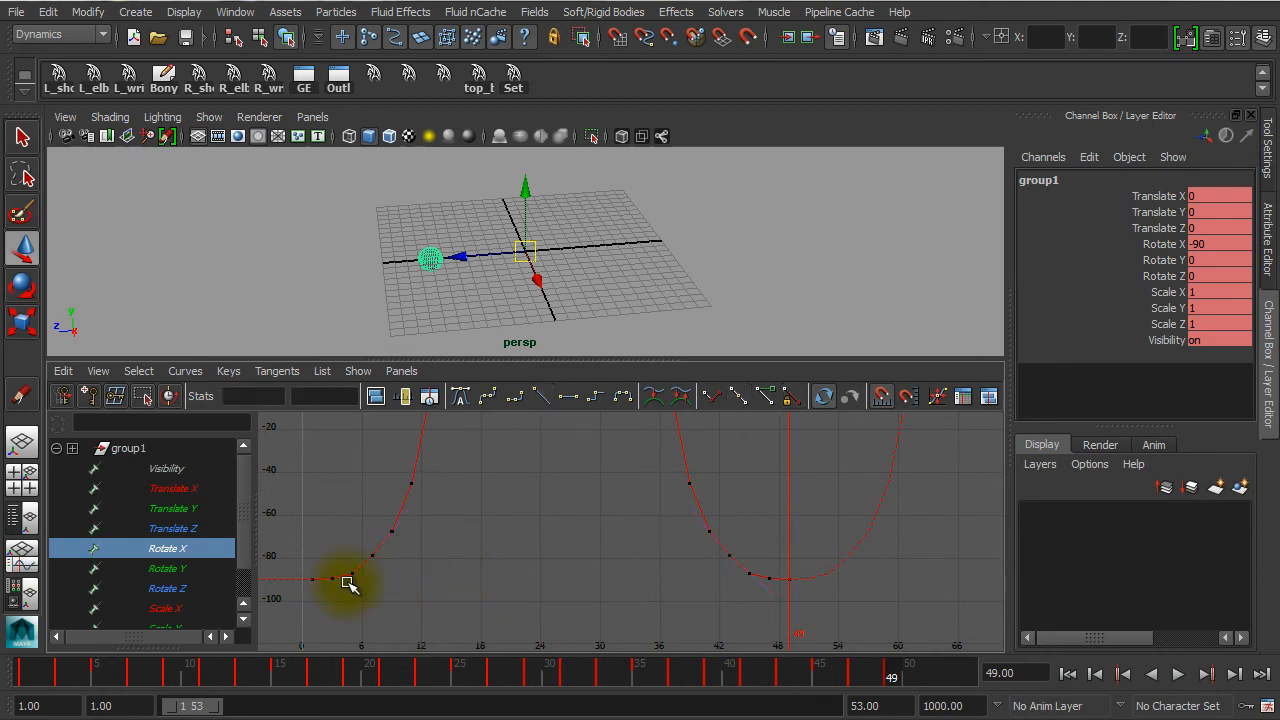
left_click_drag(347, 582, 760, 570)
left_click(668, 605)
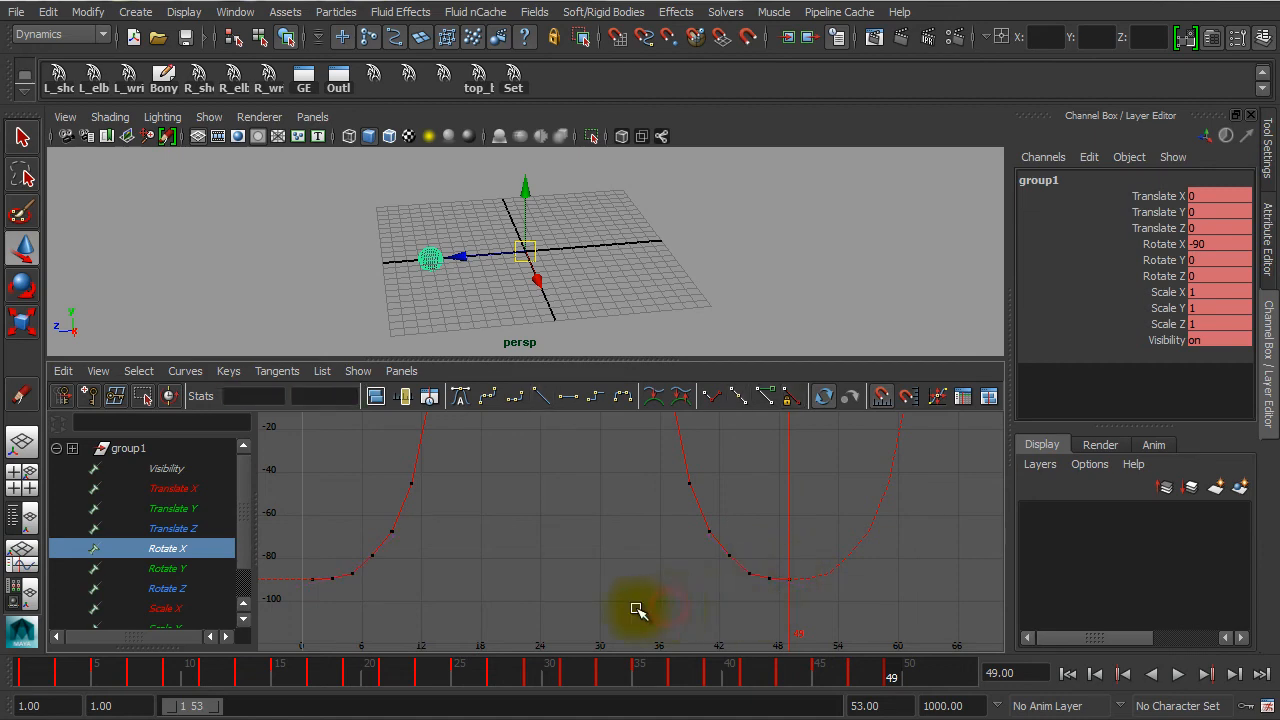
- Deselect the pendulum group and switch from the perspective and graph layout to a full-size side view
left_click(652, 293)
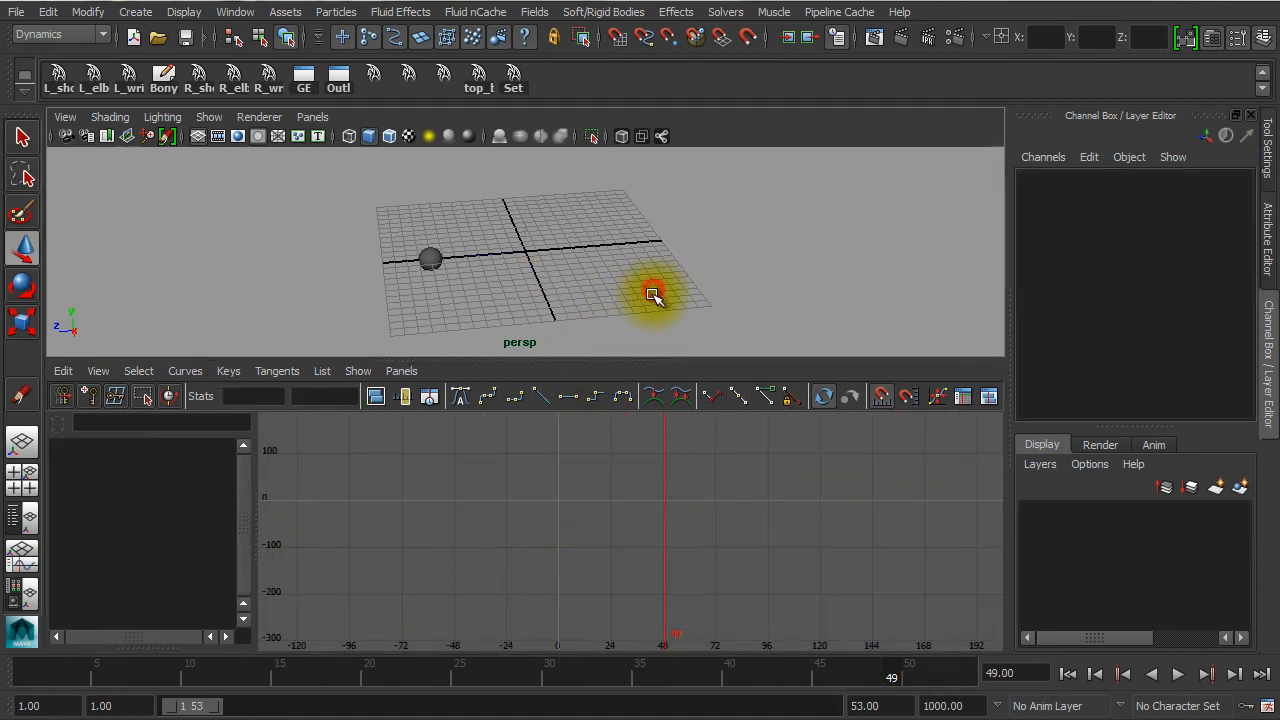
key("space")
left_click(22, 482)
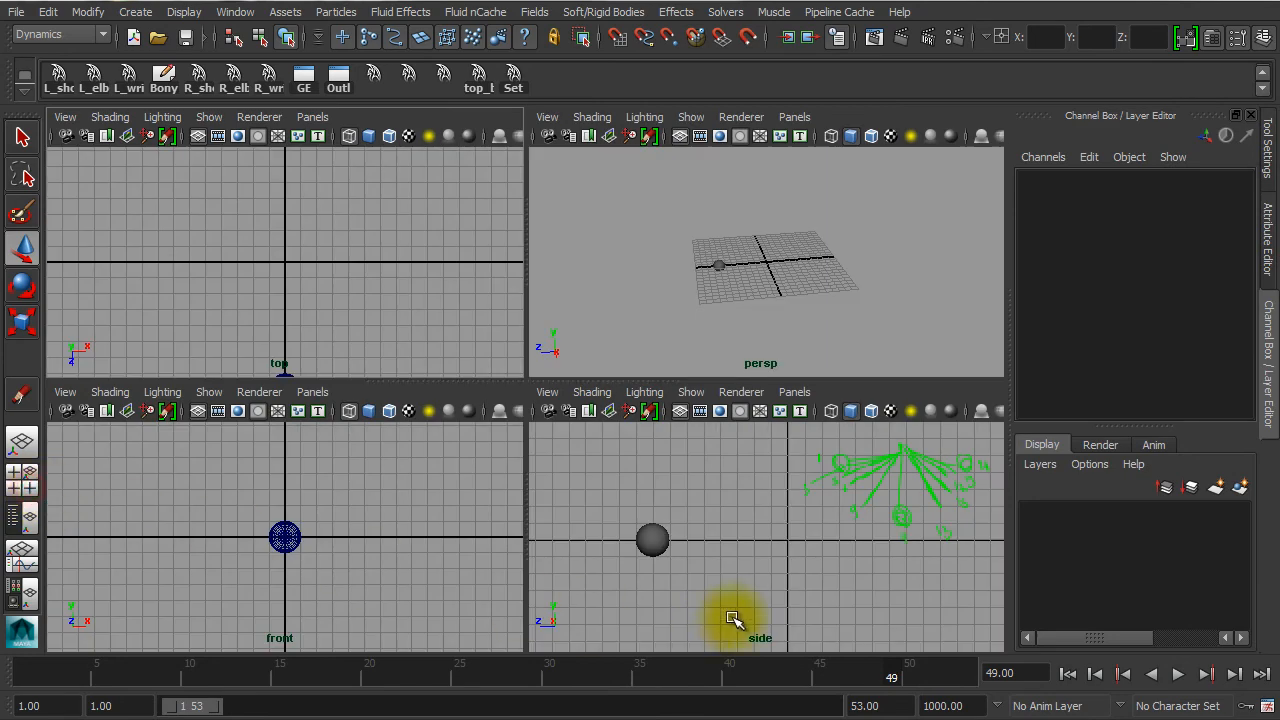
key("space")
left_click(686, 536)
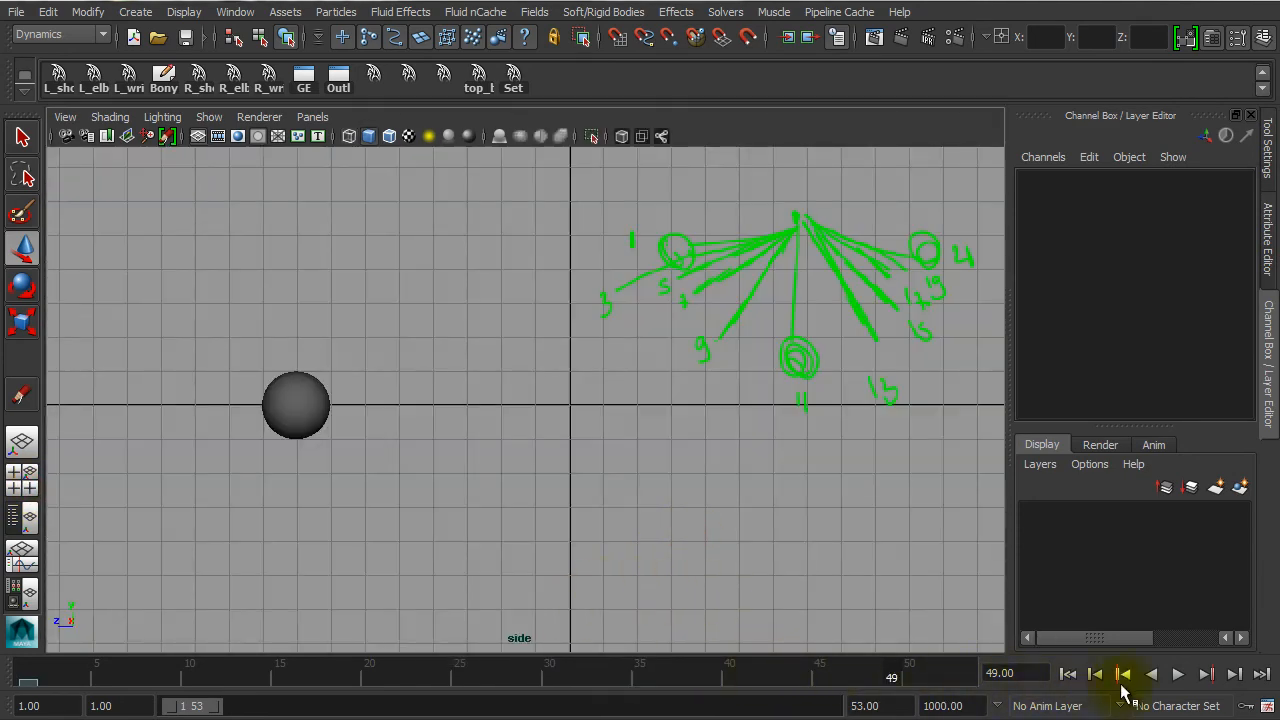
- Extend the playback range to frames 1–1000, play the looping swing in the side view, and return to frame 1
left_click_drag(214, 708, 838, 706)
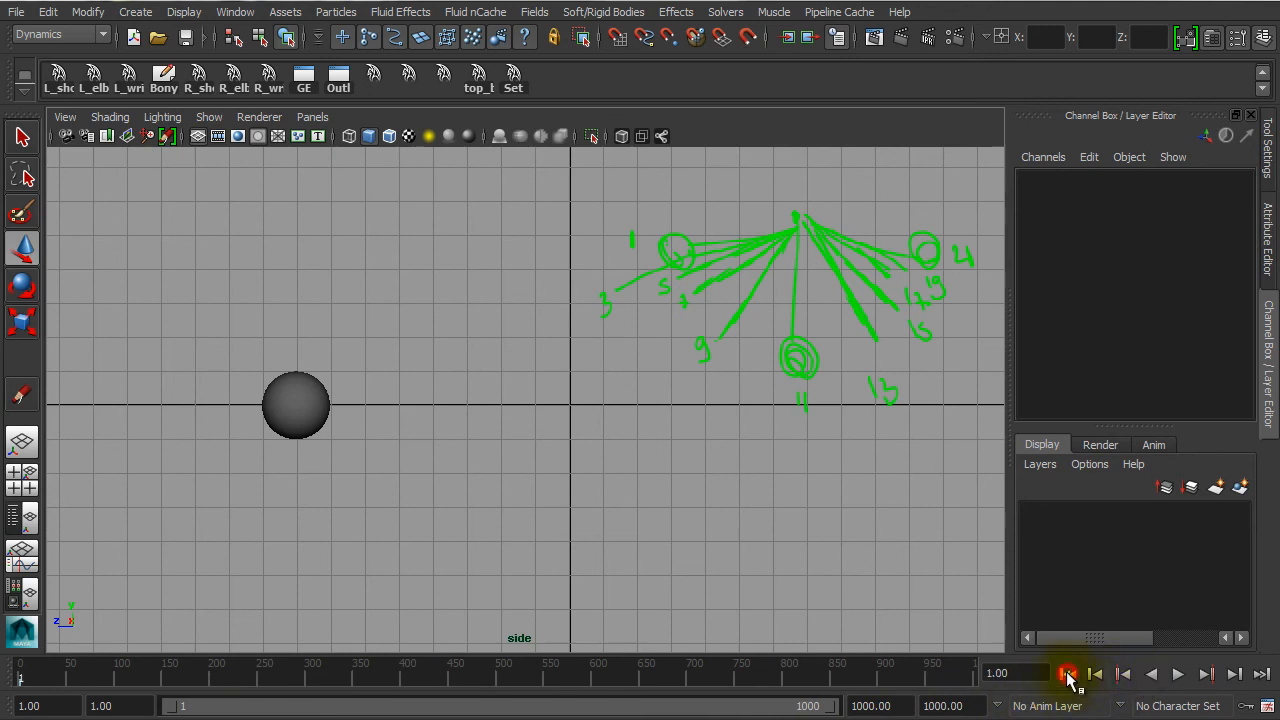
left_click(1180, 675)
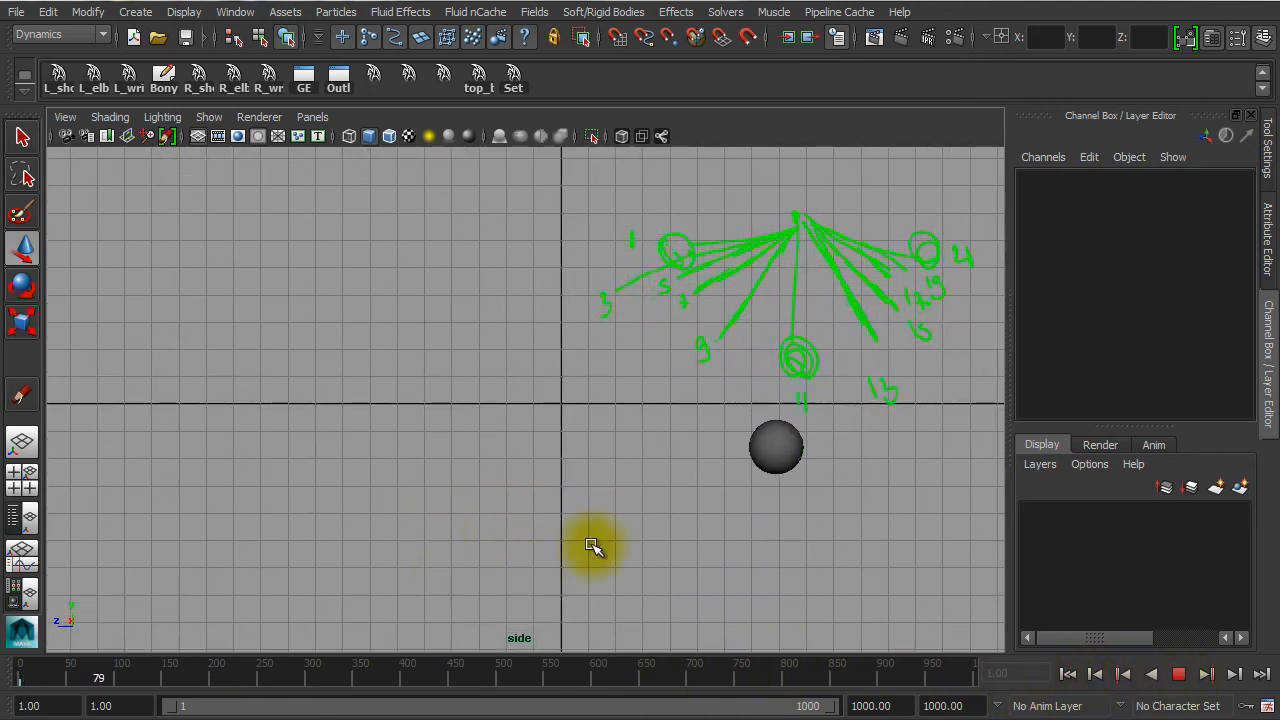
right_click_drag(591, 545, 563, 514, "alt")
mouse_move(563, 514)
left_mouse_down("alt")
mouse_move(557, 428)
mouse_move(575, 520)
left_mouse_up("alt")
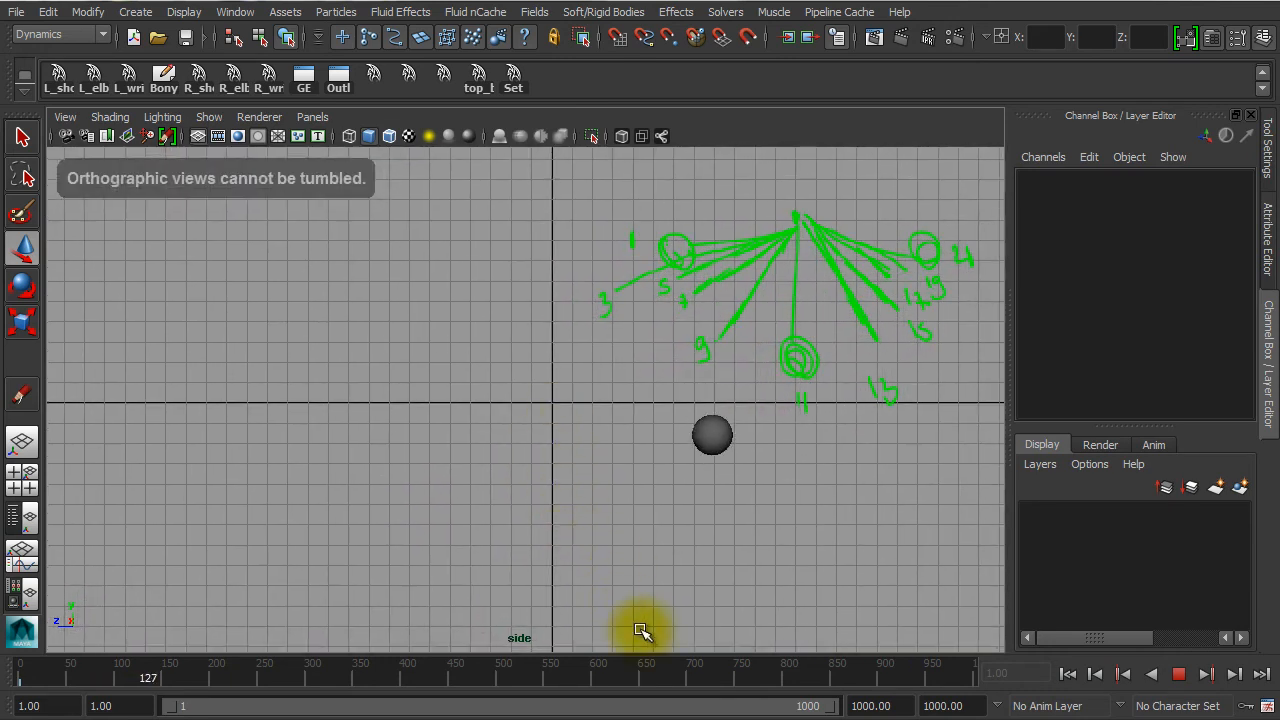
left_click(1179, 675)
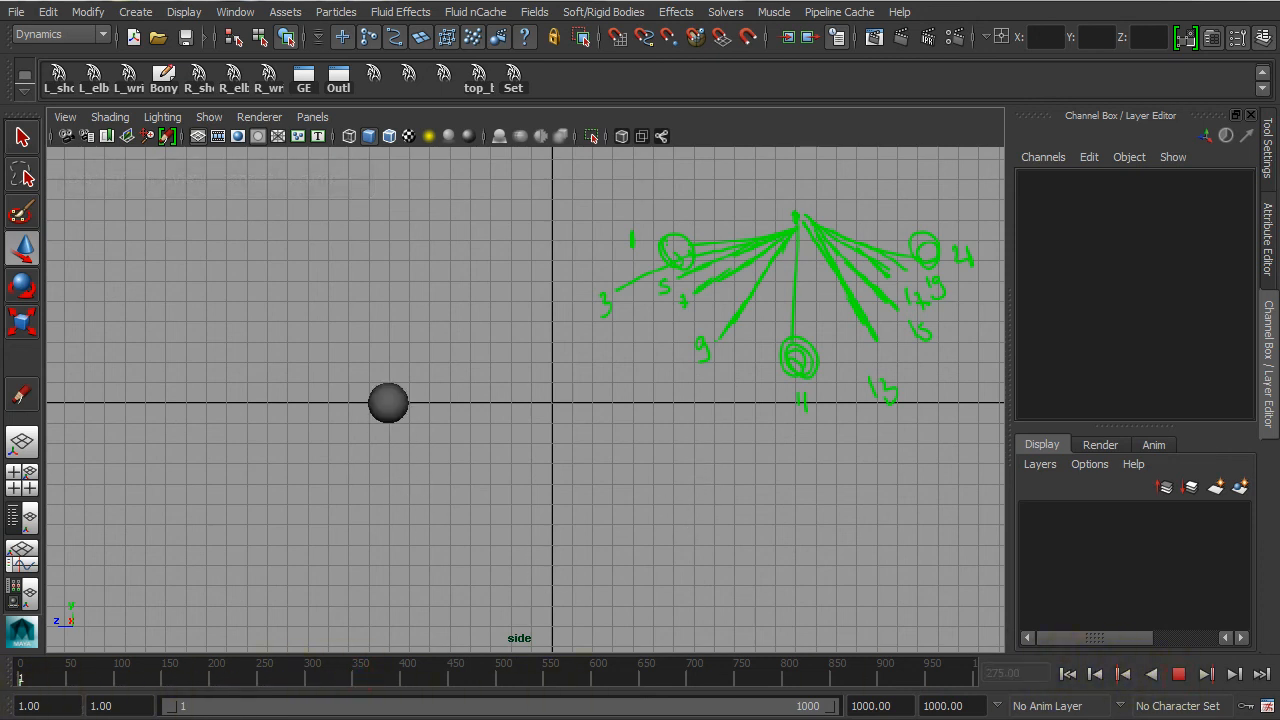
left_click(17, 674)
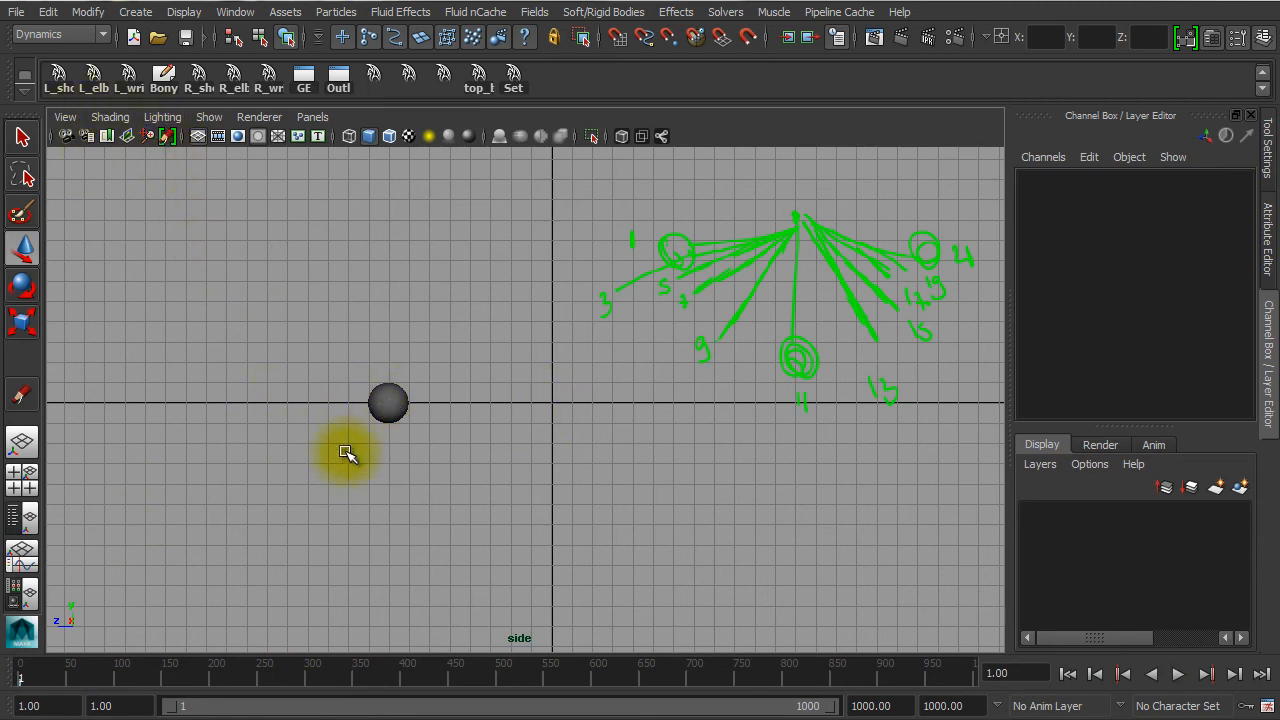
left_click(602, 376)
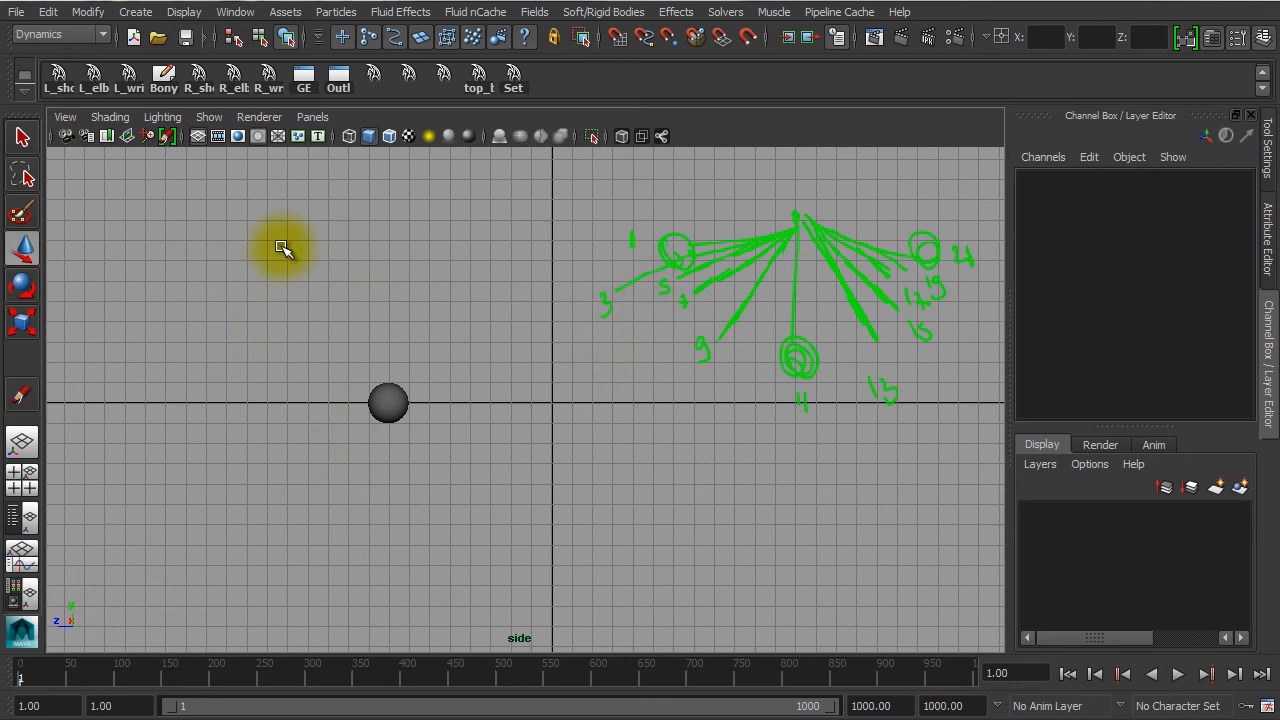
- Sketch a decaying swing path with the Grease Pencil as back-and-forth arcs that get narrower and lower, starting beside the existing notes
left_click(166, 138)
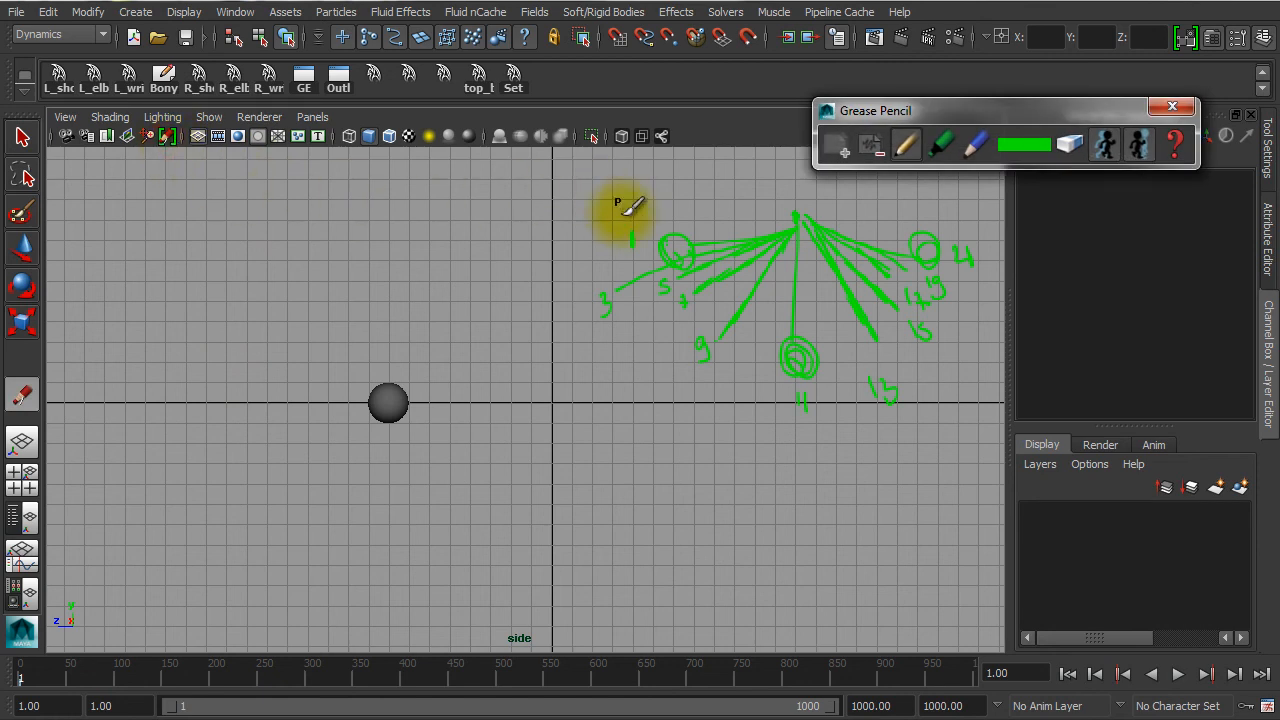
left_click(605, 249)
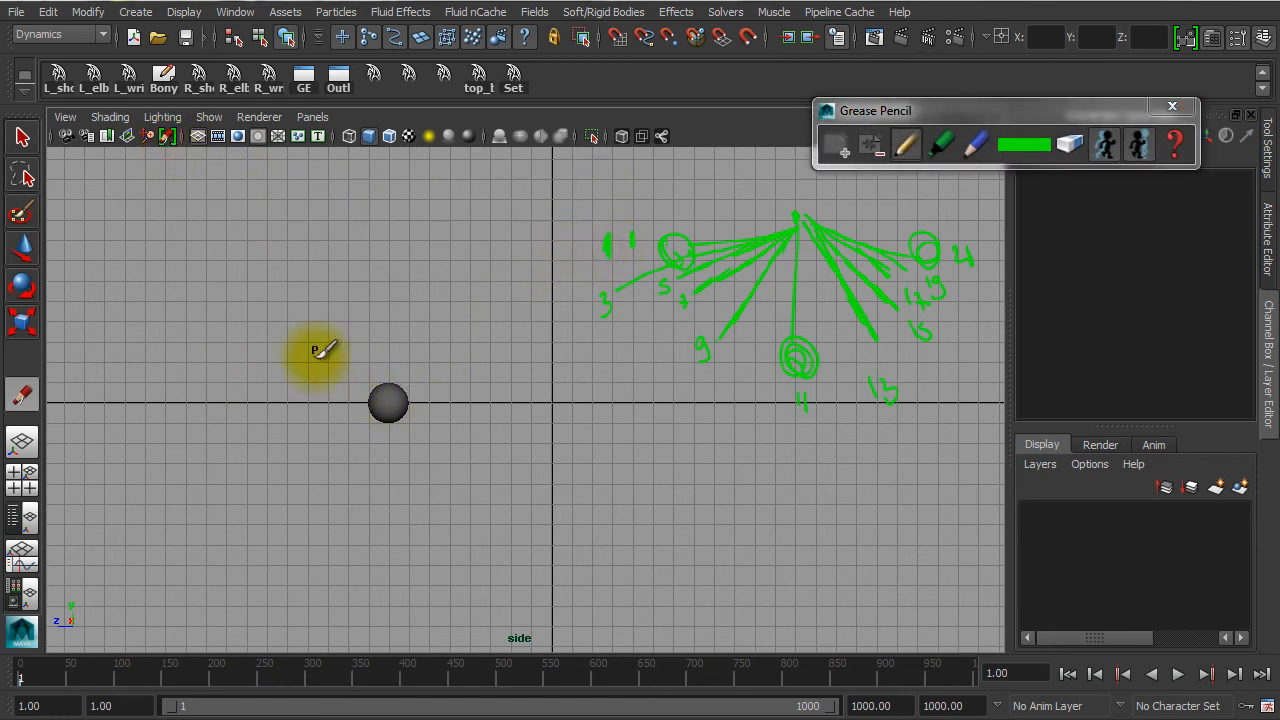
left_click(161, 214)
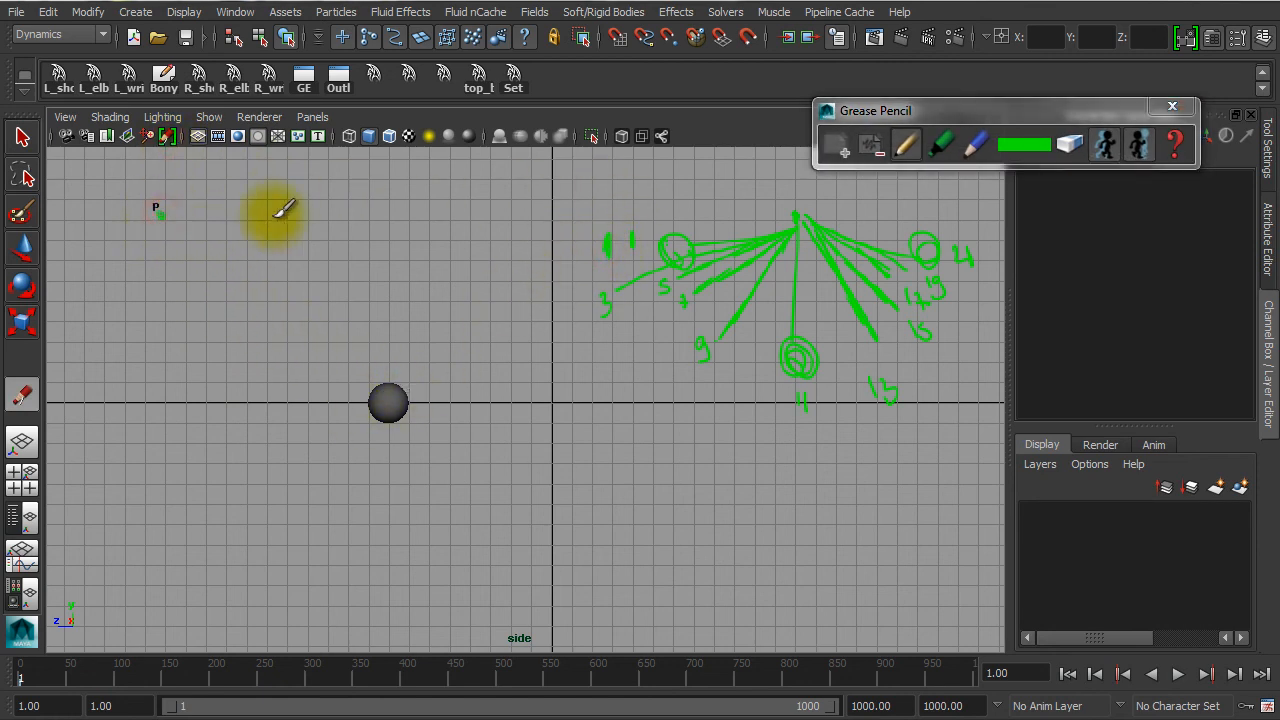
left_click(316, 358)
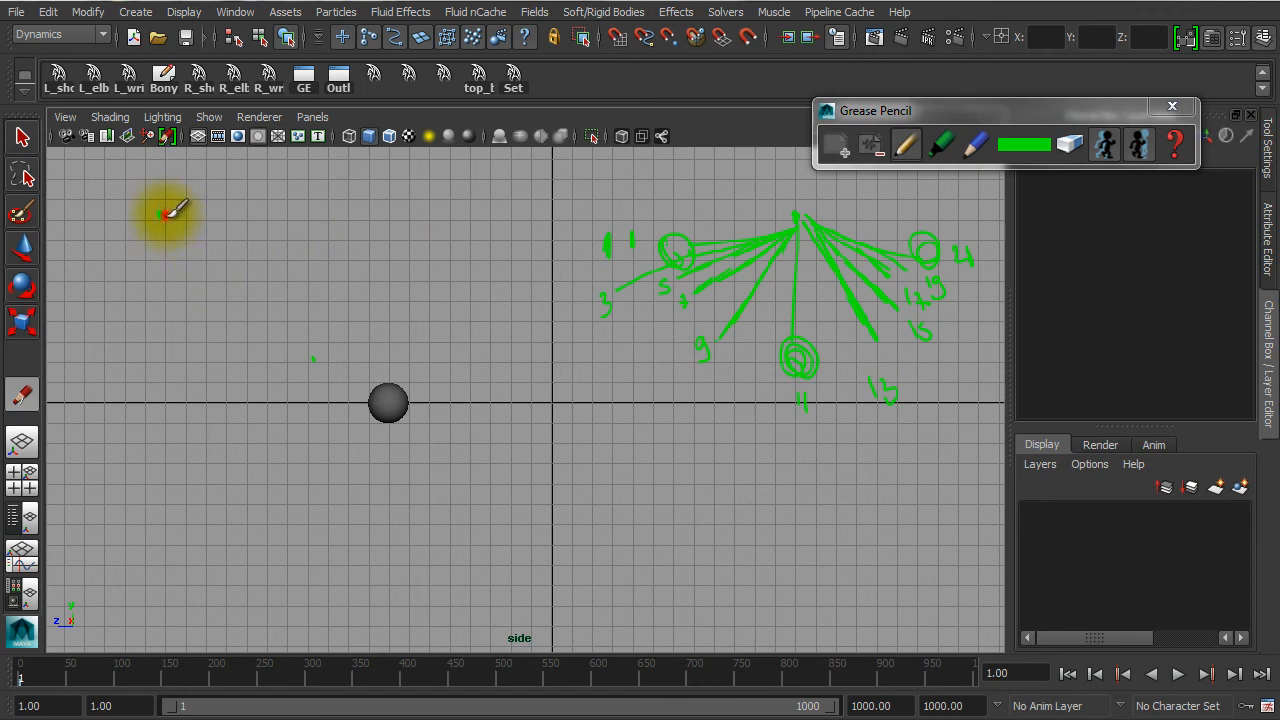
mouse_move(161, 214)
left_mouse_down()
mouse_move(214, 303)
mouse_move(314, 354)
mouse_move(369, 334)
mouse_move(411, 289)
mouse_move(433, 237)
mouse_move(410, 315)
mouse_move(378, 356)
mouse_move(322, 377)
mouse_move(285, 382)
mouse_move(240, 365)
mouse_move(178, 318)
mouse_move(243, 371)
mouse_move(322, 408)
mouse_move(360, 403)
mouse_move(410, 350)
mouse_move(371, 409)
mouse_move(258, 422)
mouse_move(337, 443)
mouse_move(357, 434)
mouse_move(296, 466)
mouse_move(347, 480)
left_mouse_up()
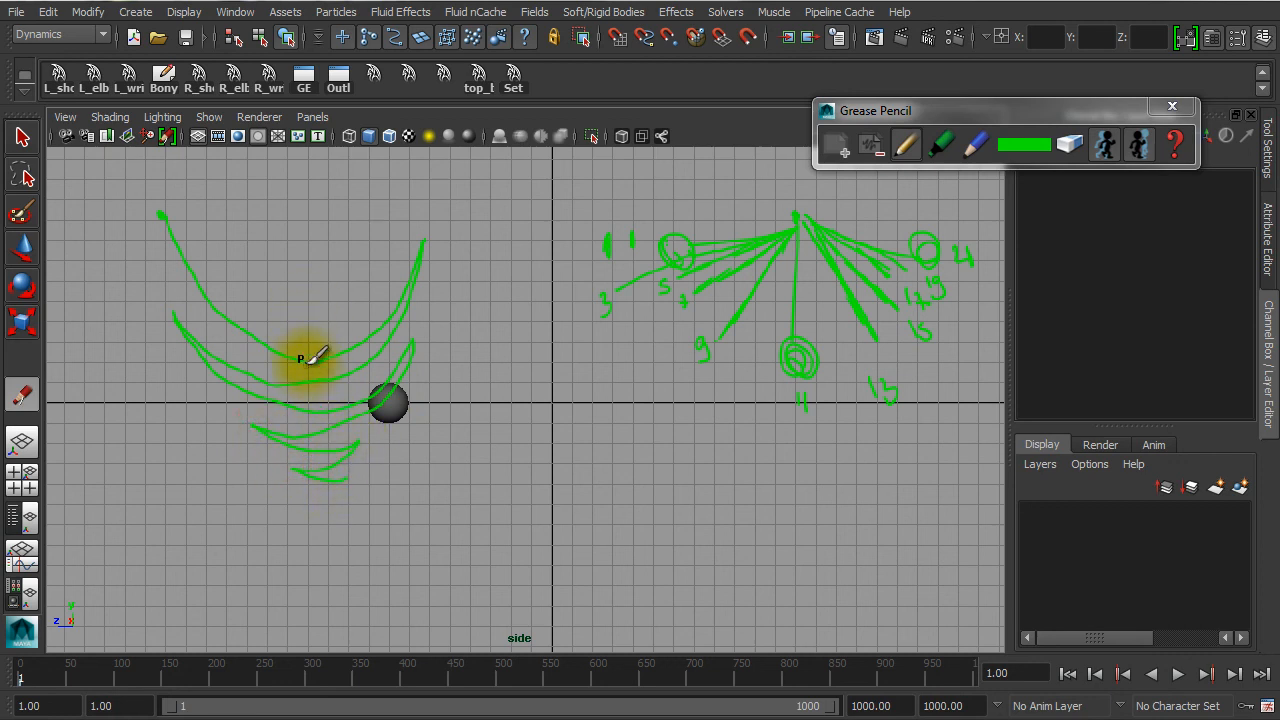
- Label the top arc's start A, its lowest point B and its far end C, and write 10 between A and B
left_click_drag(311, 352, 319, 358)
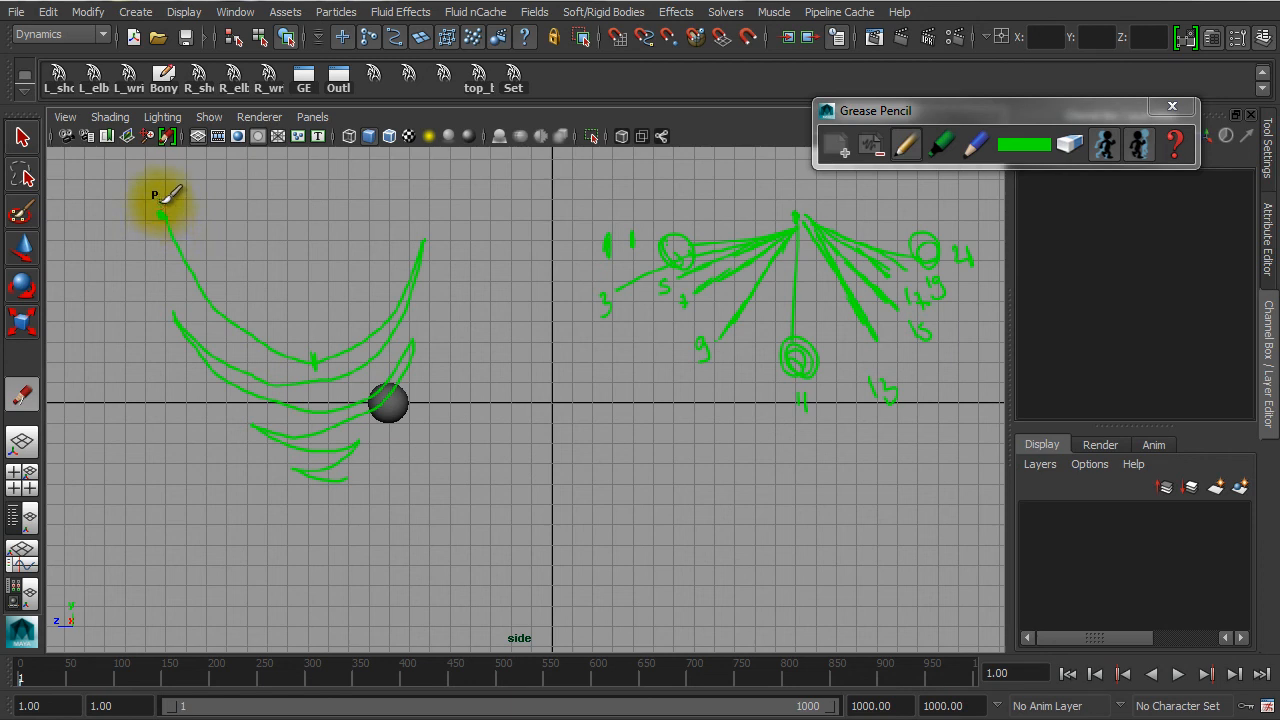
left_click_drag(160, 205, 166, 194)
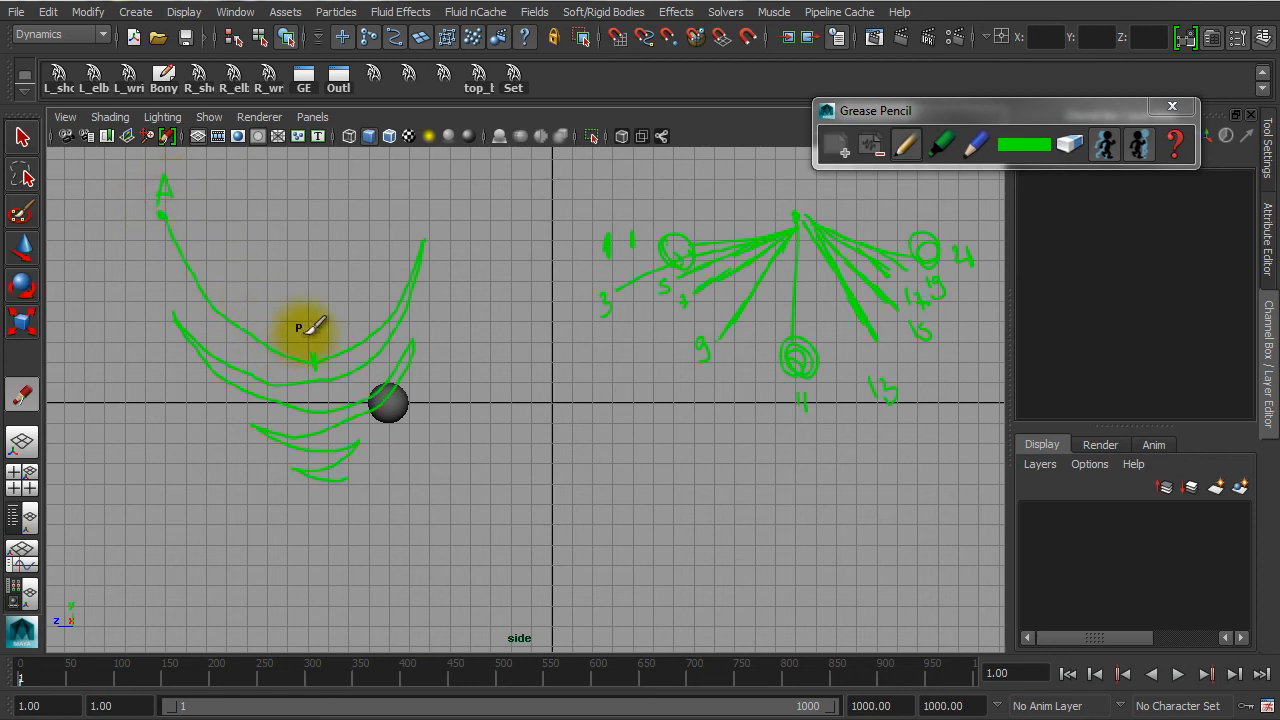
left_click_drag(307, 324, 315, 340)
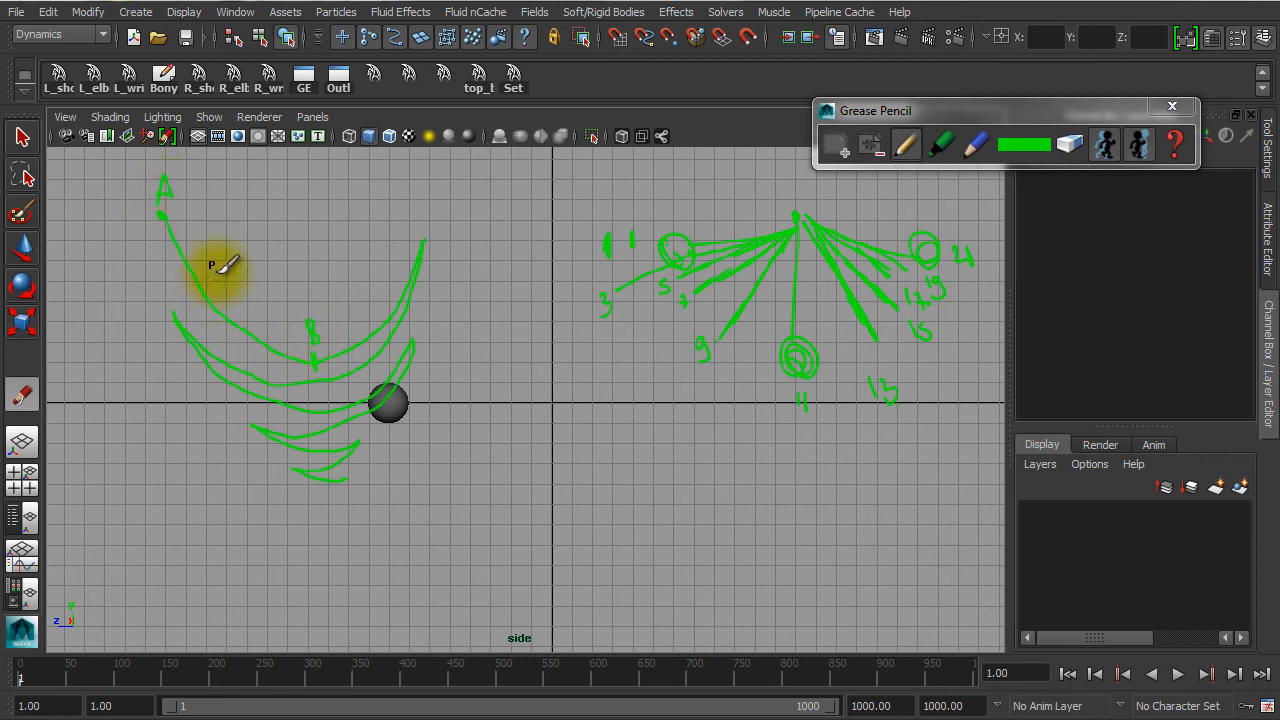
mouse_move(214, 272)
left_mouse_down()
mouse_move(235, 283)
mouse_move(232, 268)
left_mouse_up()
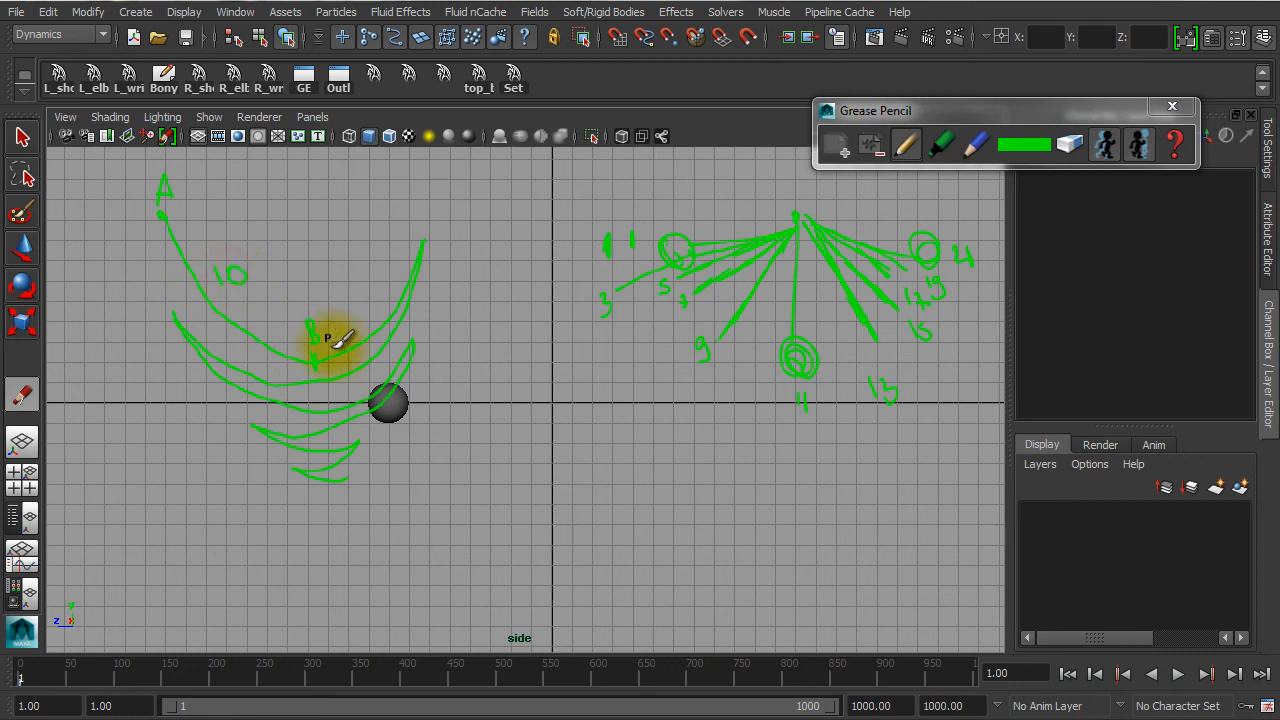
left_click_drag(437, 212, 431, 228)
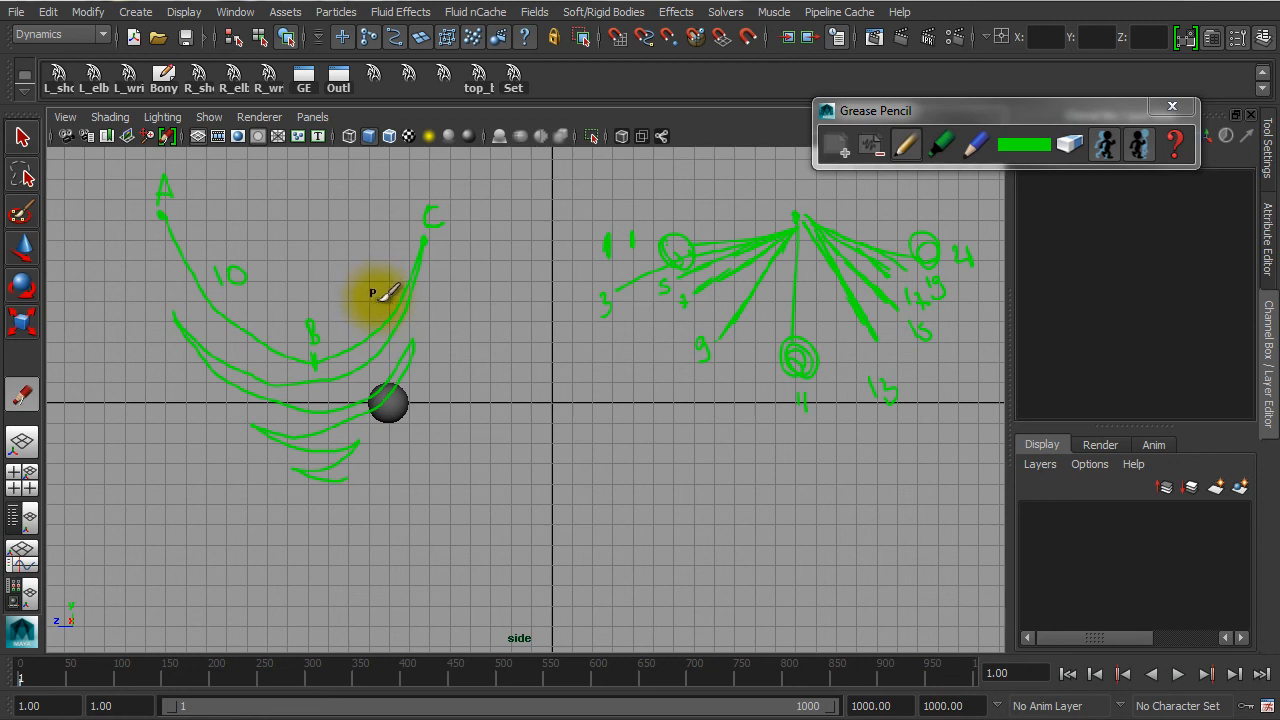
- Mark the turning points and midpoints of the arcs and write decreasing frame counts along them, starting with 8, 8, 6 and 6
mouse_move(379, 293)
left_mouse_down()
mouse_move(396, 310)
mouse_move(384, 294)
left_mouse_up()
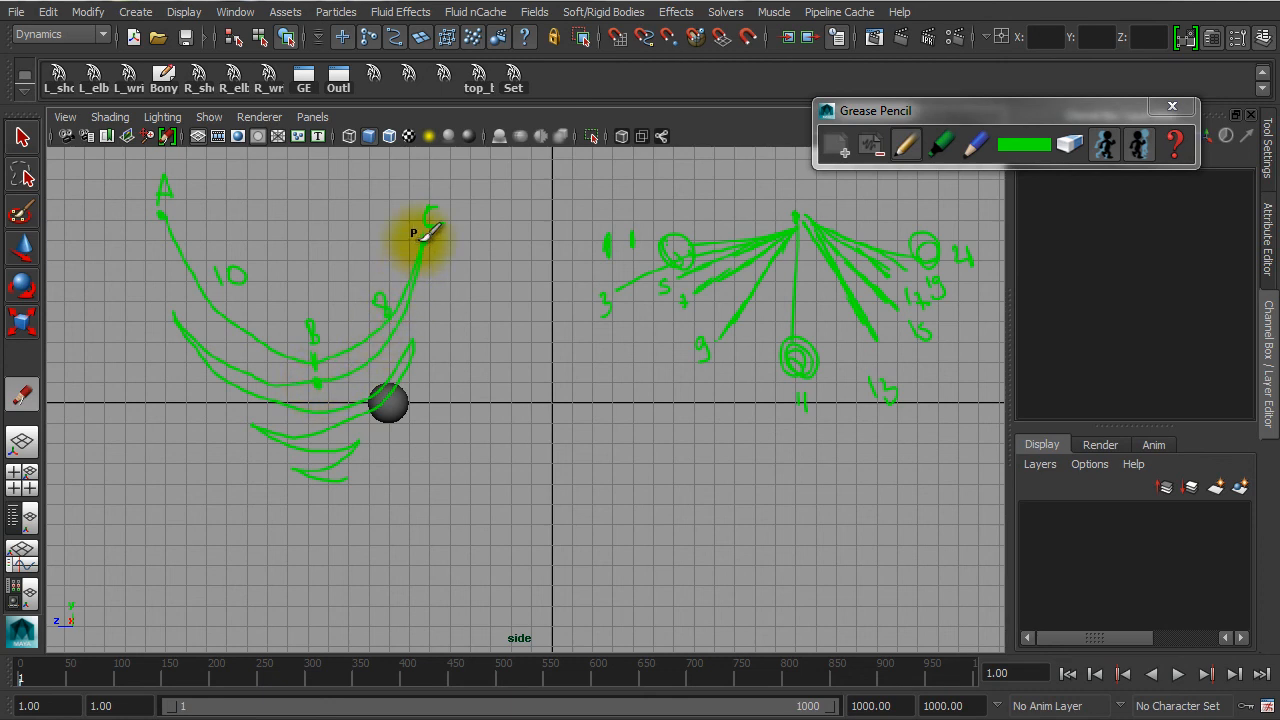
left_click_drag(314, 358, 318, 350)
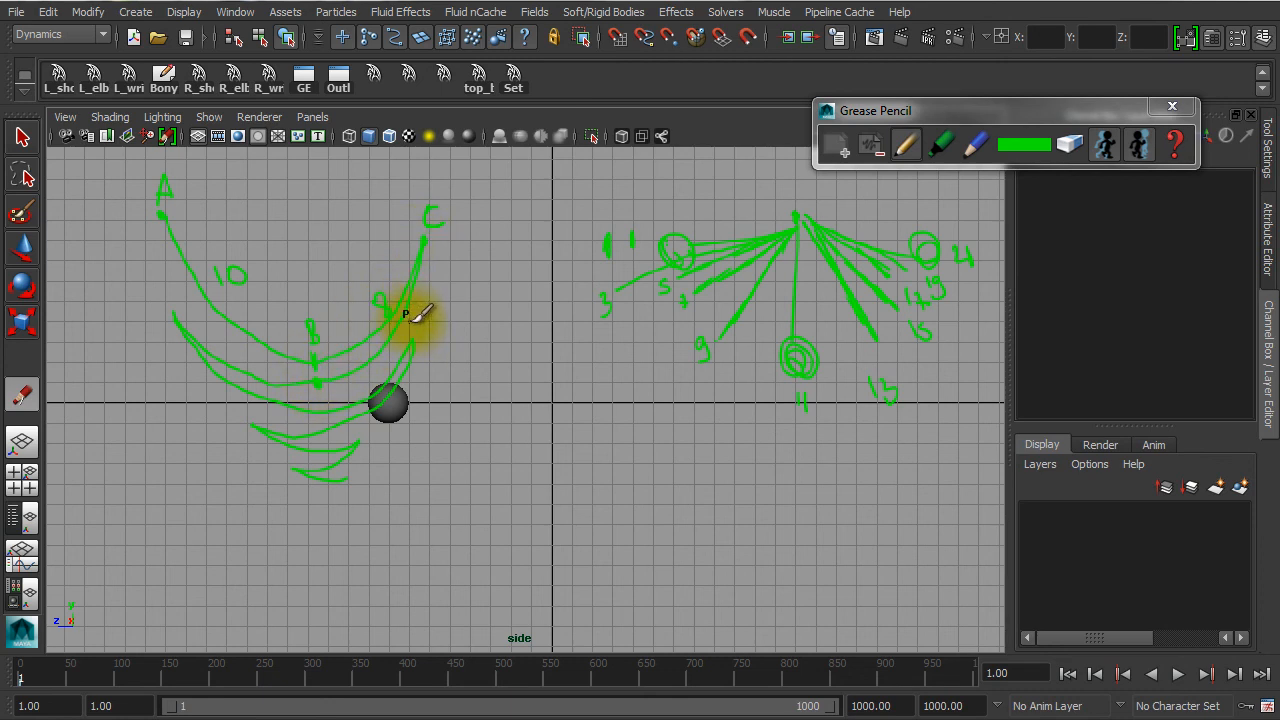
left_click_drag(421, 314, 413, 330)
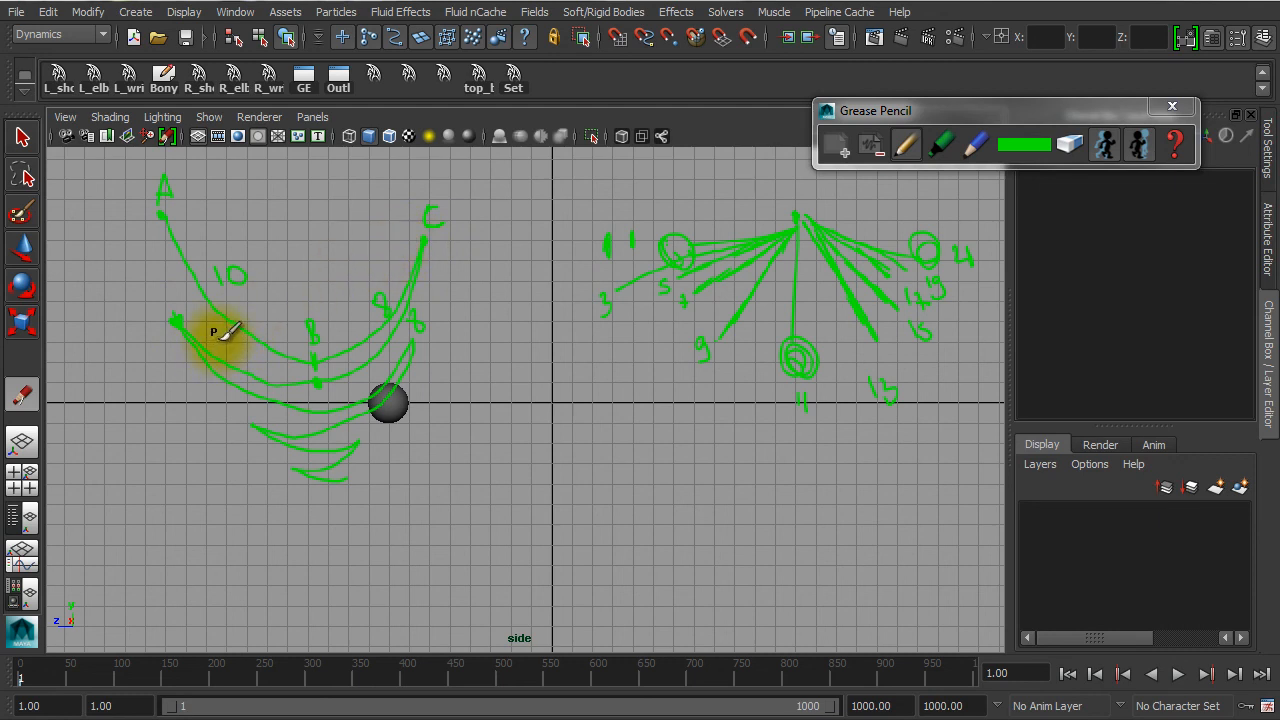
left_click_drag(223, 344, 222, 354)
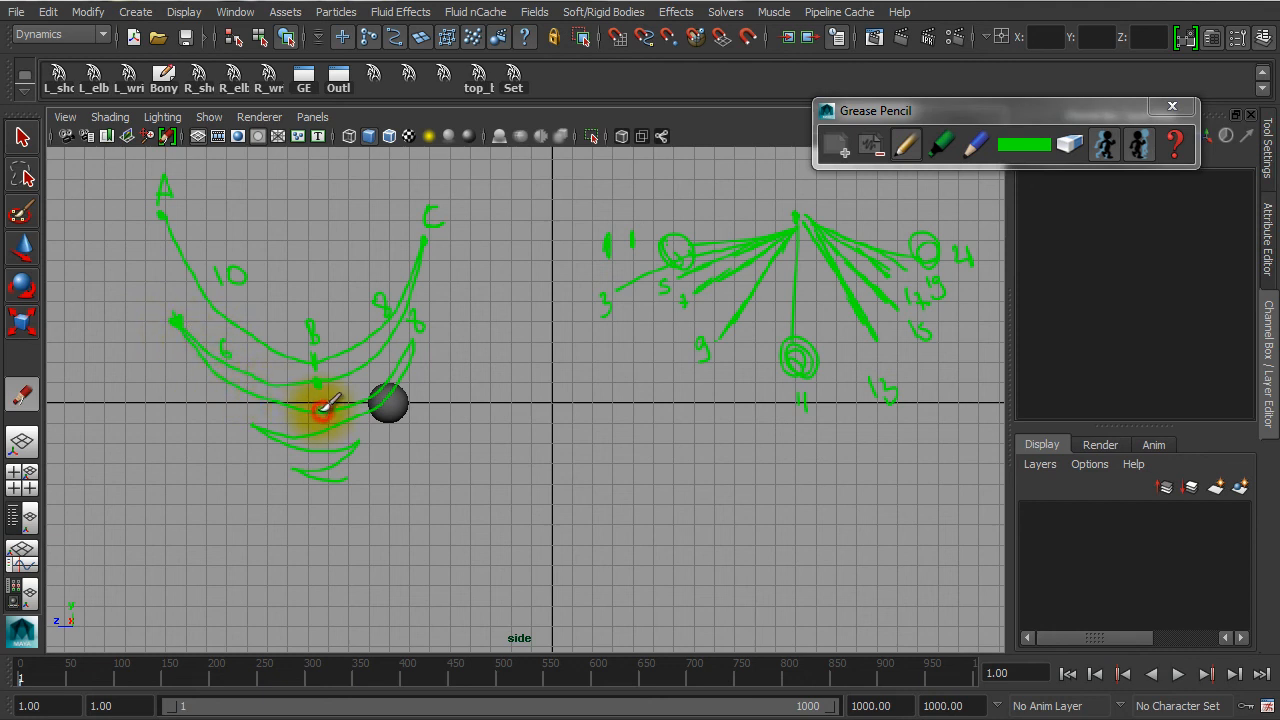
left_click_drag(322, 410, 319, 411)
left_click_drag(241, 393, 240, 401)
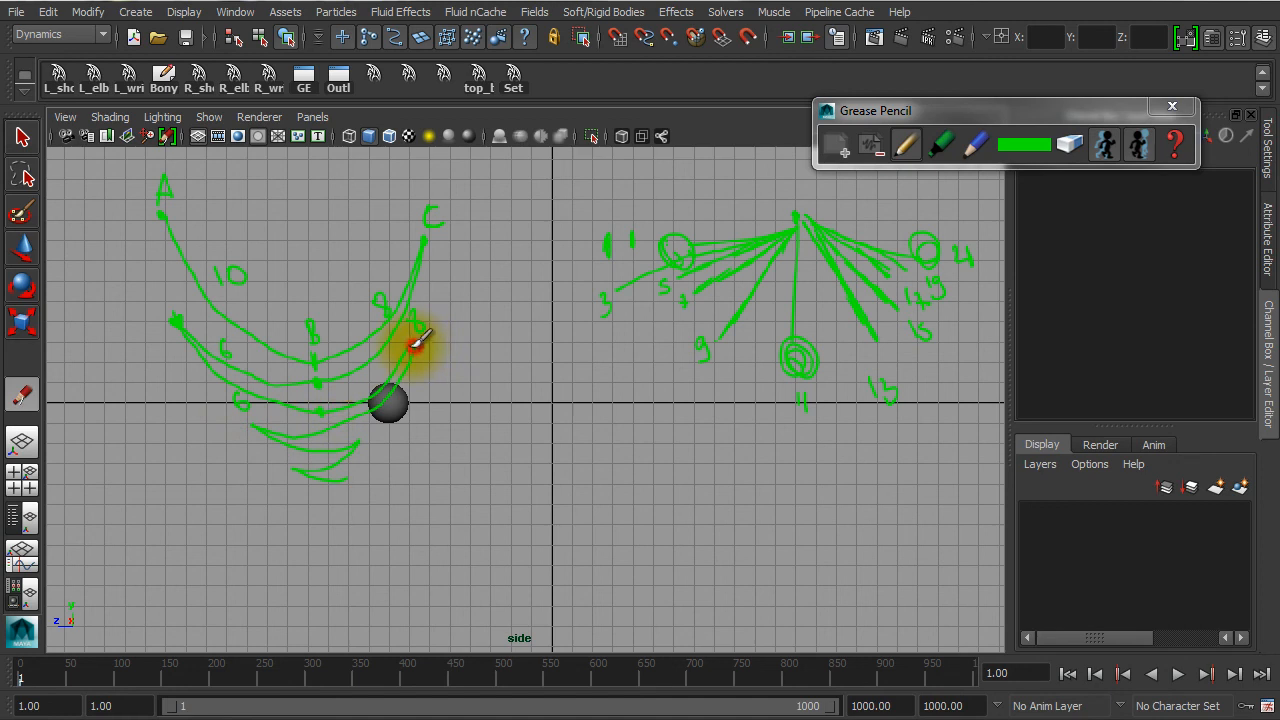
left_click(406, 345)
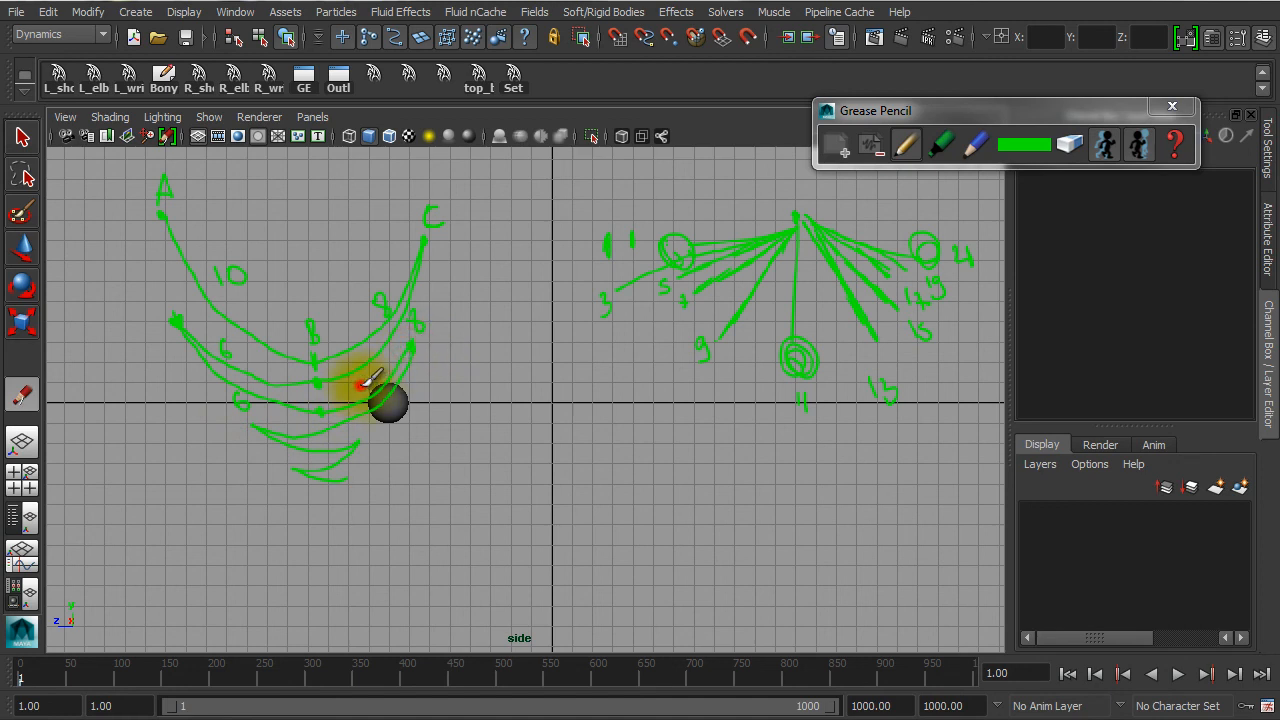
left_click_drag(360, 385, 356, 391)
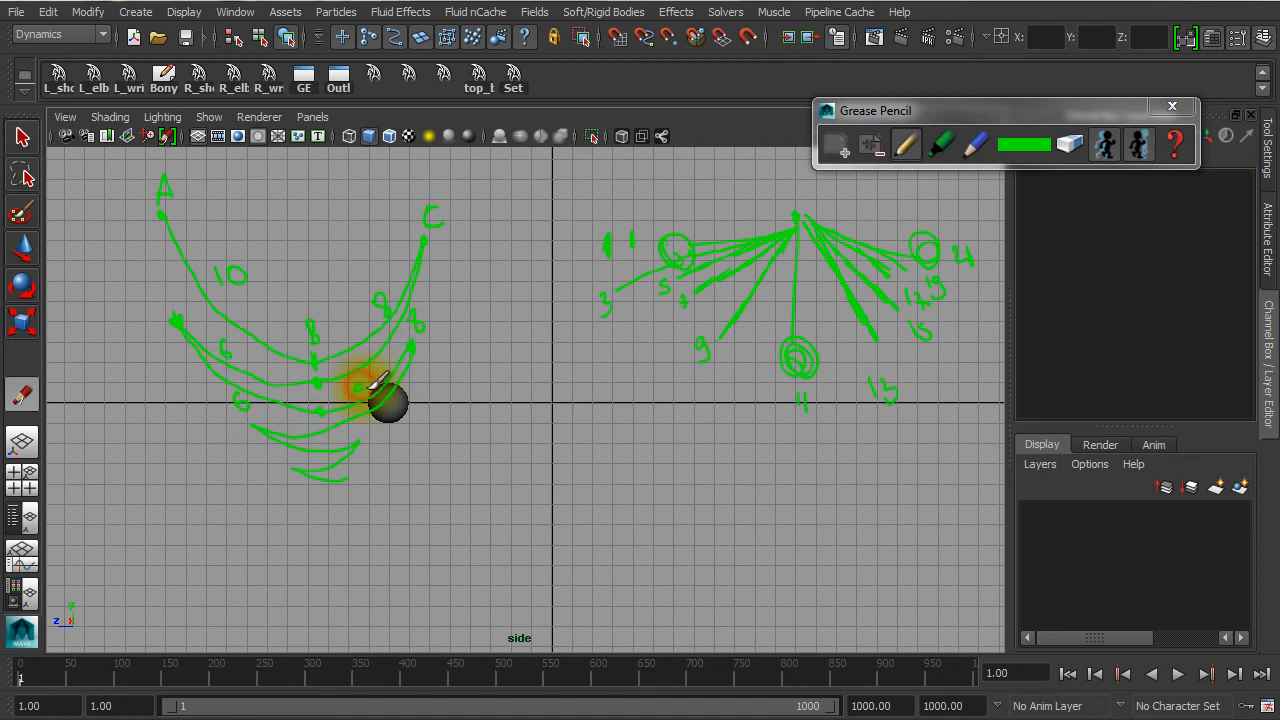
left_click(322, 431)
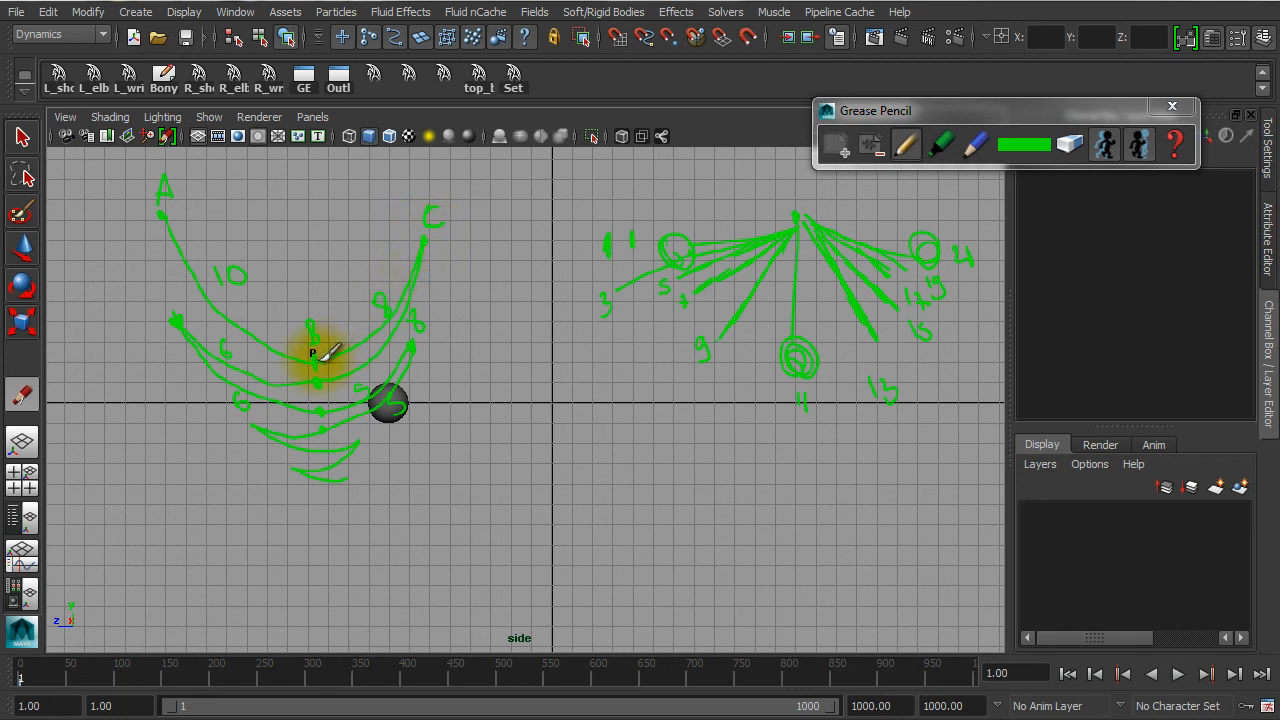
- Play the looping swing again in the side view and stop it at frame 201
left_click(1177, 675)
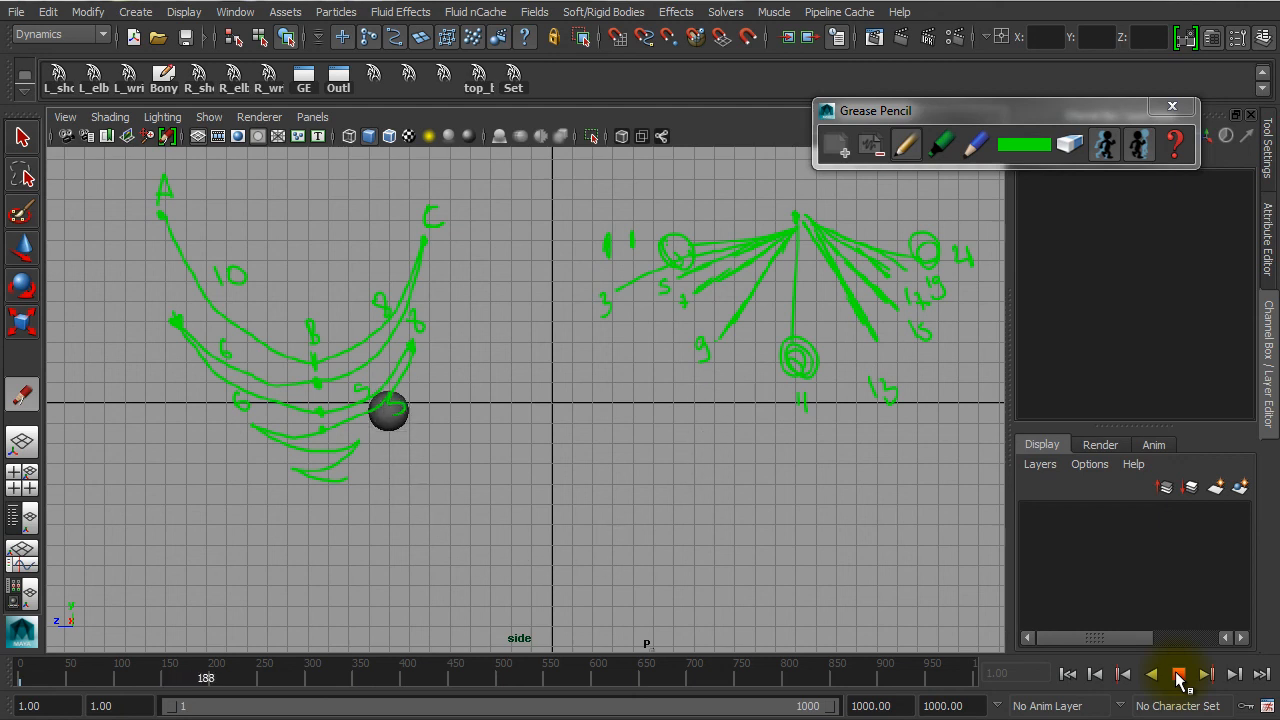
left_click(1179, 677)
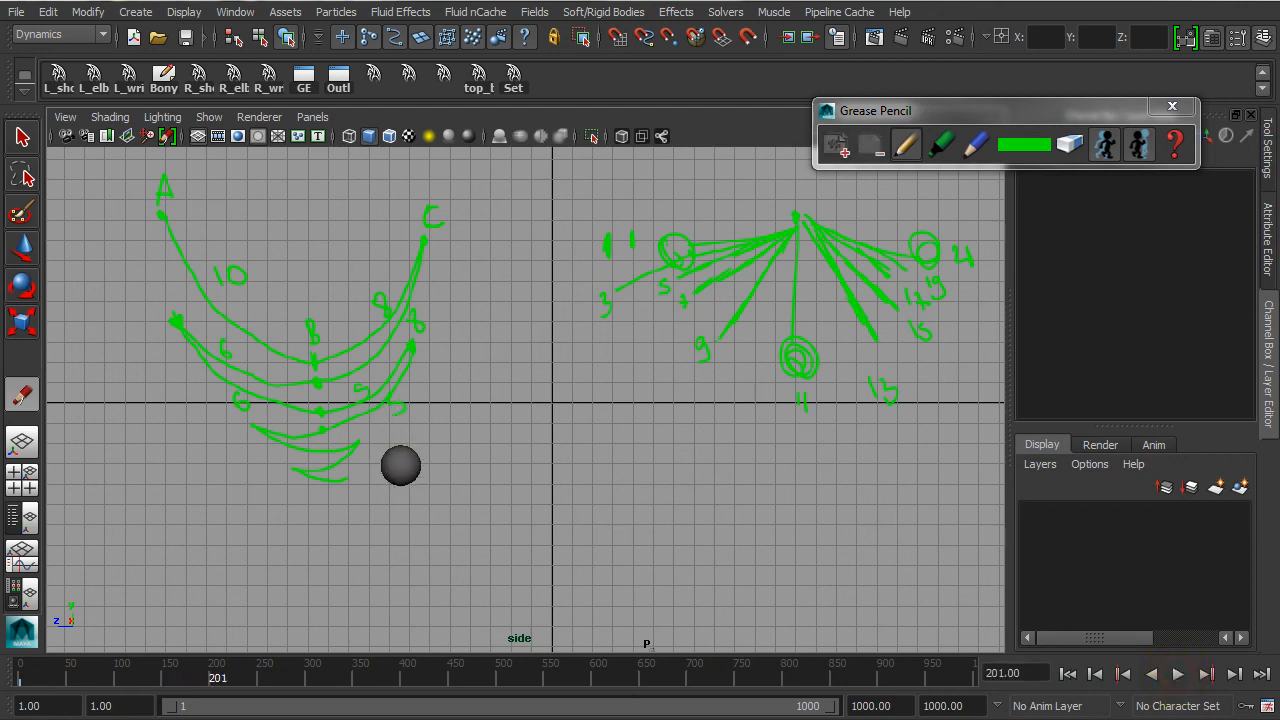